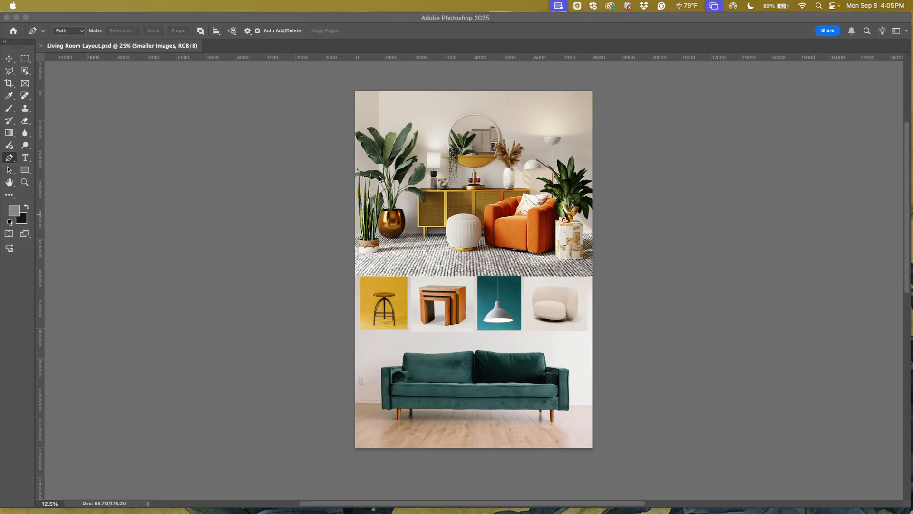
Create a new document from the Letter preset, 8.5 x 11 in at 300 ppi, in RGB with a white background
{"action": "mouse_move", "coordinate": [804, 20]}
{"action": "left_mouse_down"}
{"action": "mouse_move", "coordinate": [656, 49]}
{"action": "mouse_move", "coordinate": [811, 26]}
{"action": "left_mouse_up"}
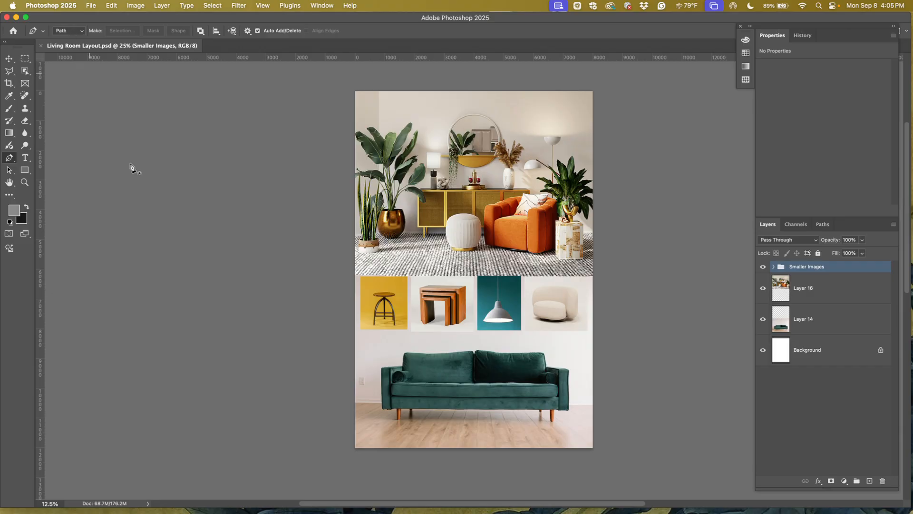
{"action": "left_click", "coordinate": [91, 8]}
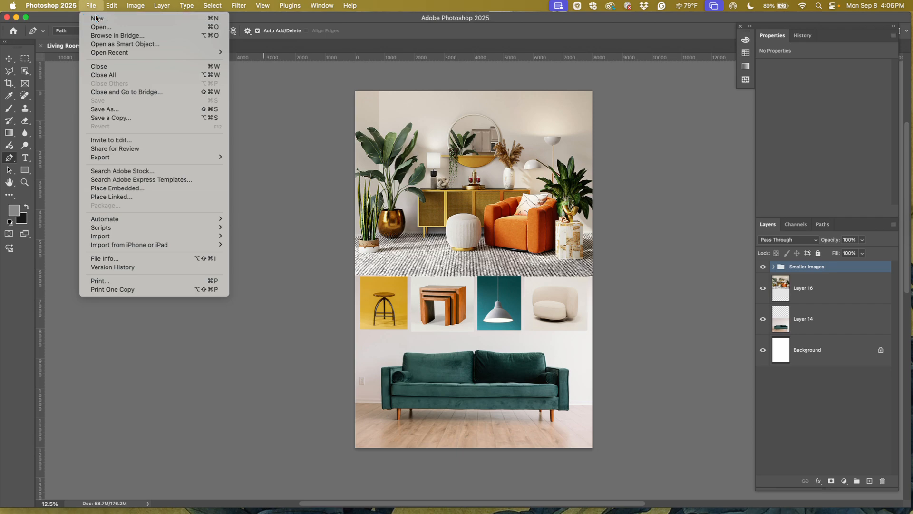
{"action": "left_click", "coordinate": [99, 18]}
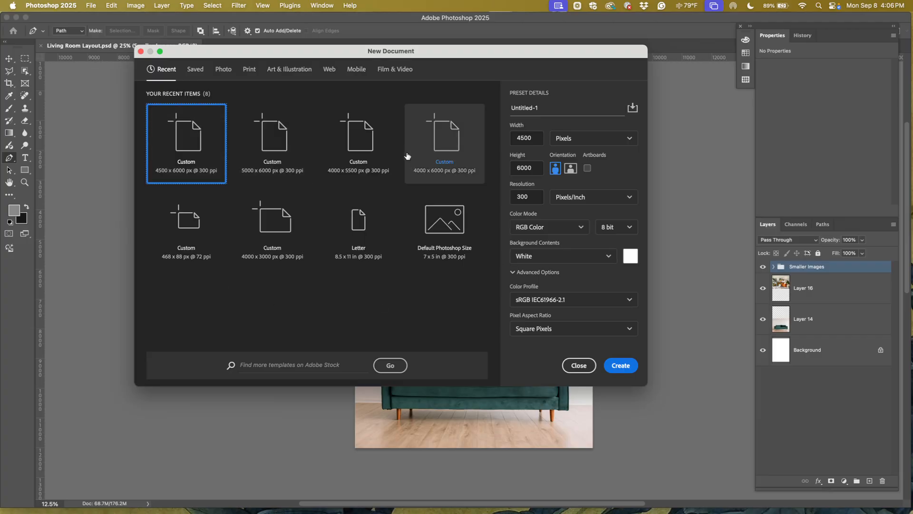
{"action": "left_click", "coordinate": [355, 227]}
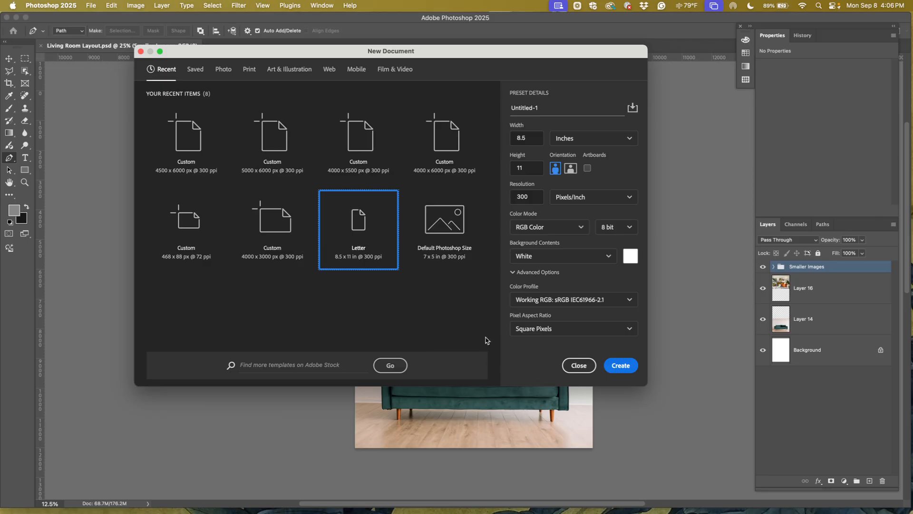
{"action": "left_click", "coordinate": [617, 366]}
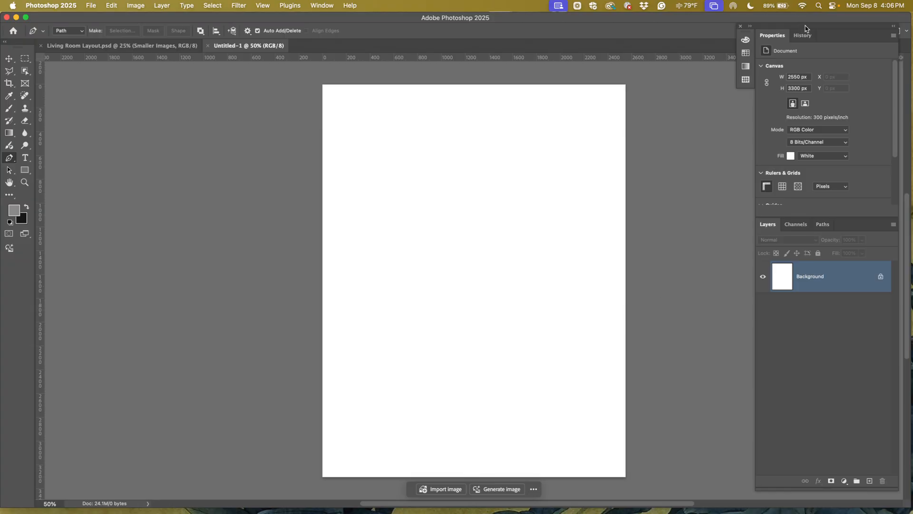
Shift the floating panel group slightly up and resize it, making the Properties area shorter and extending the Layers panel downward
{"action": "left_click_drag", "start_coordinate": [805, 28], "coordinate": [806, 24]}
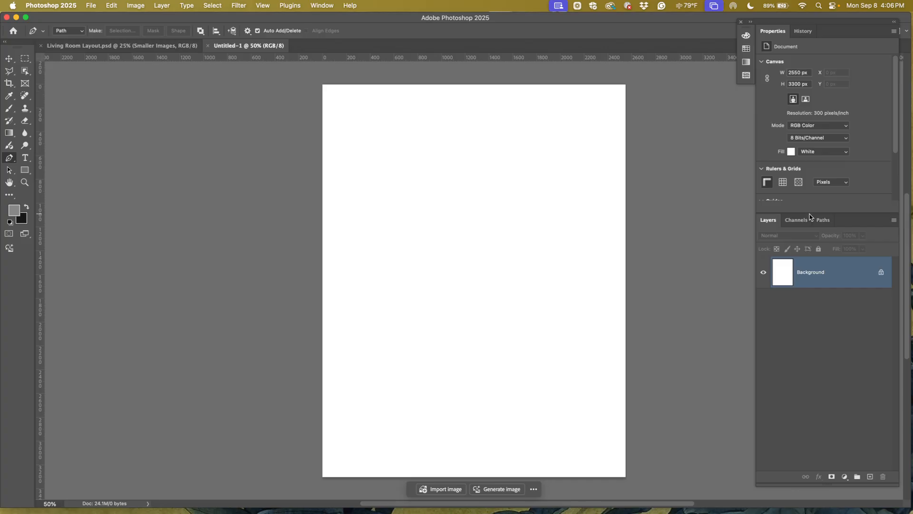
{"action": "left_click_drag", "start_coordinate": [817, 212], "coordinate": [826, 312]}
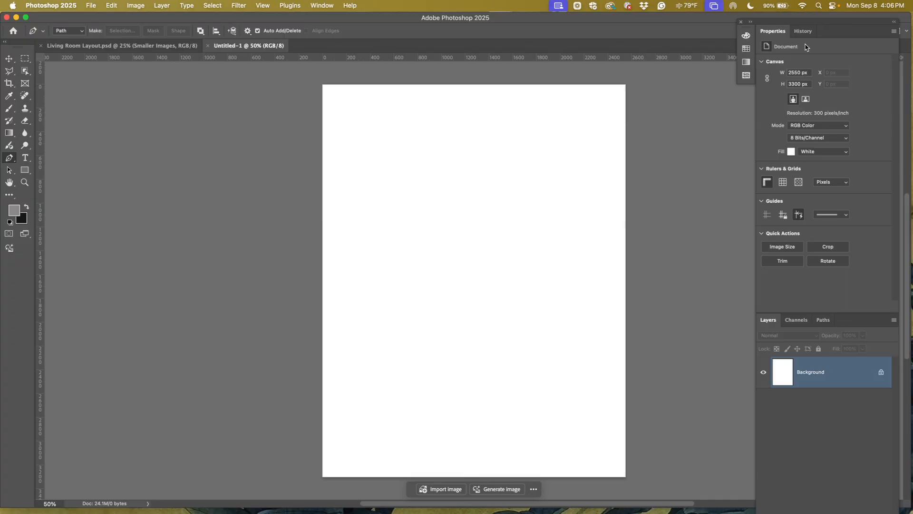
{"action": "left_click", "coordinate": [803, 32]}
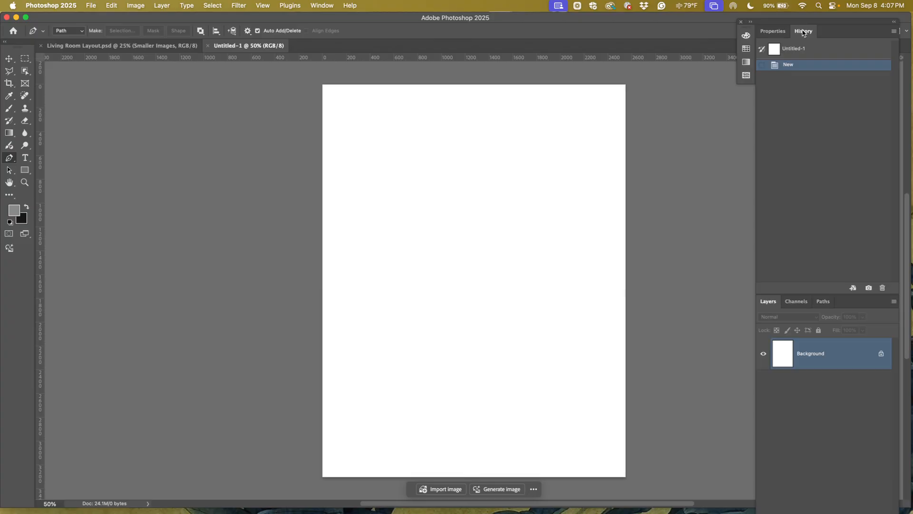
{"action": "left_click", "coordinate": [778, 33]}
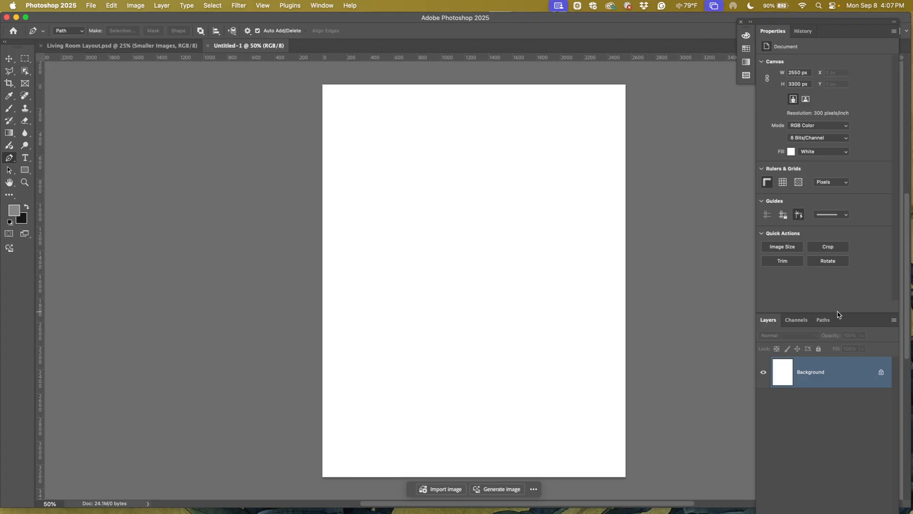
{"action": "left_click_drag", "start_coordinate": [837, 313], "coordinate": [832, 192]}
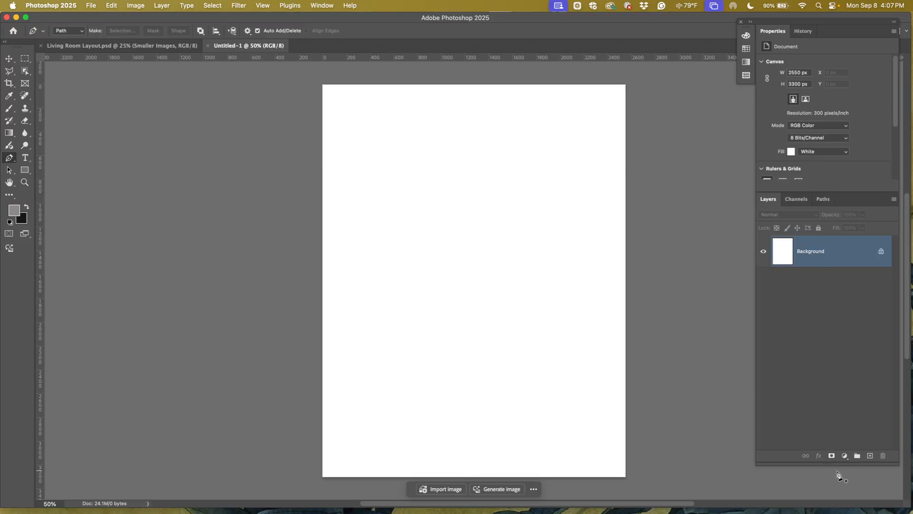
{"action": "left_click_drag", "start_coordinate": [832, 464], "coordinate": [833, 500]}
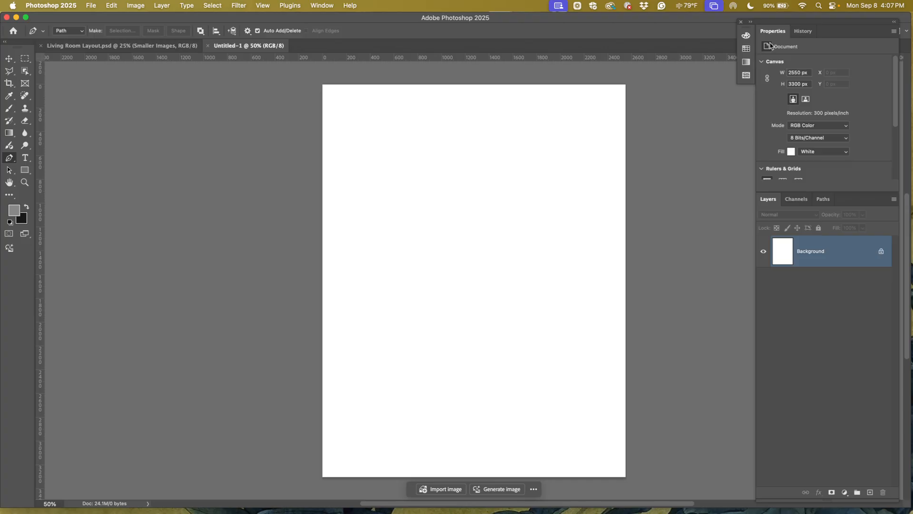
Detach the Properties and History panels from the Layers group and close them
{"action": "left_click_drag", "start_coordinate": [779, 31], "coordinate": [451, 105]}
{"action": "left_click", "coordinate": [746, 35]}
{"action": "left_click_drag", "start_coordinate": [775, 32], "coordinate": [517, 110]}
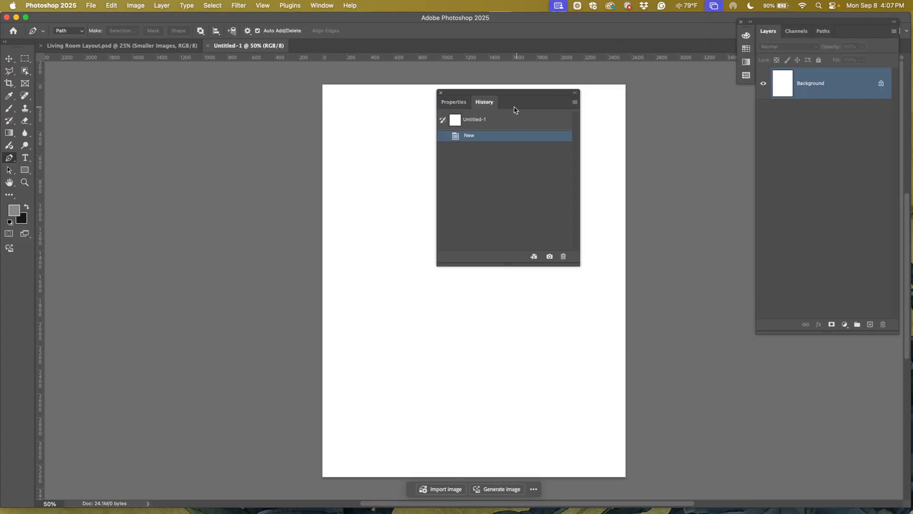
{"action": "left_click", "coordinate": [441, 93]}
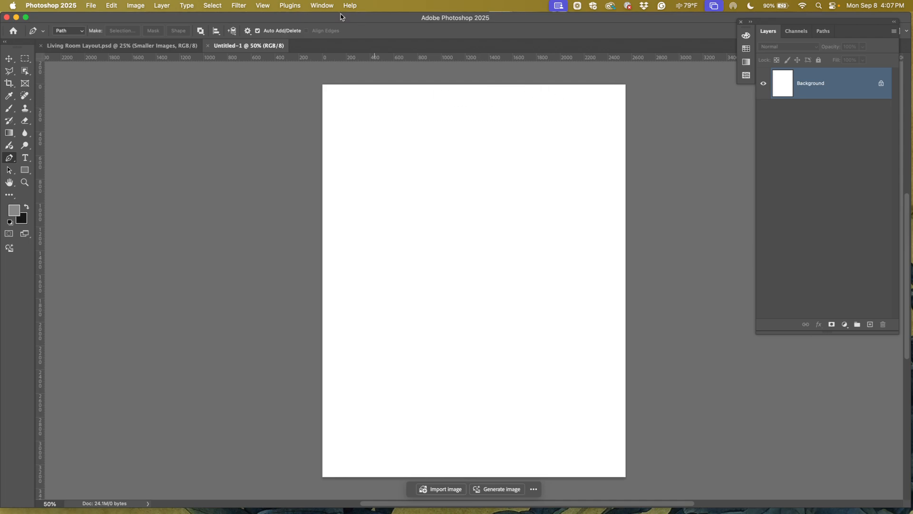
Reopen the Properties panel, dock it above Layers, and close the floating History panel left over the canvas
{"action": "left_click", "coordinate": [321, 6]}
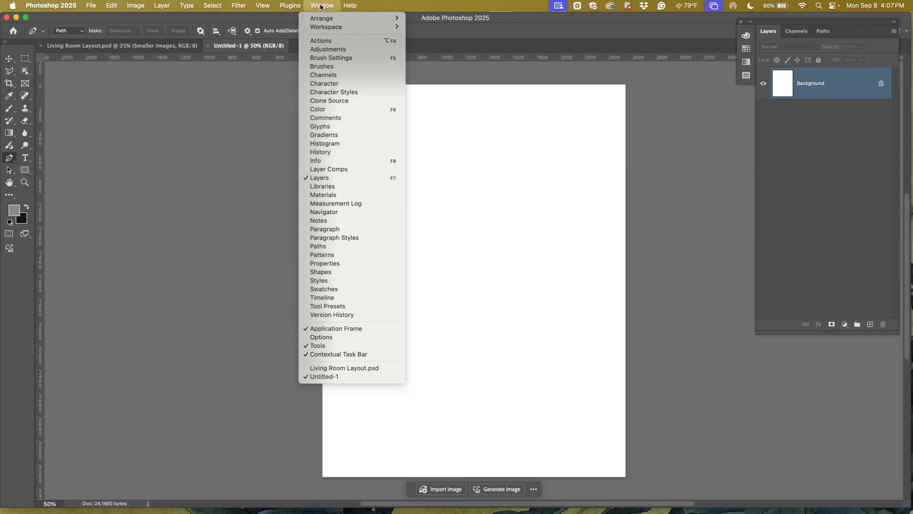
{"action": "left_click", "coordinate": [335, 263]}
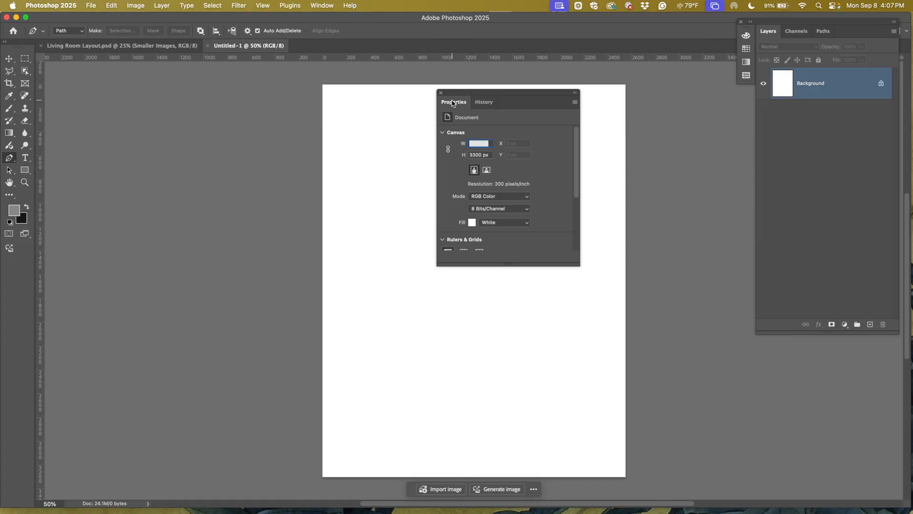
{"action": "left_click_drag", "start_coordinate": [454, 104], "coordinate": [778, 28]}
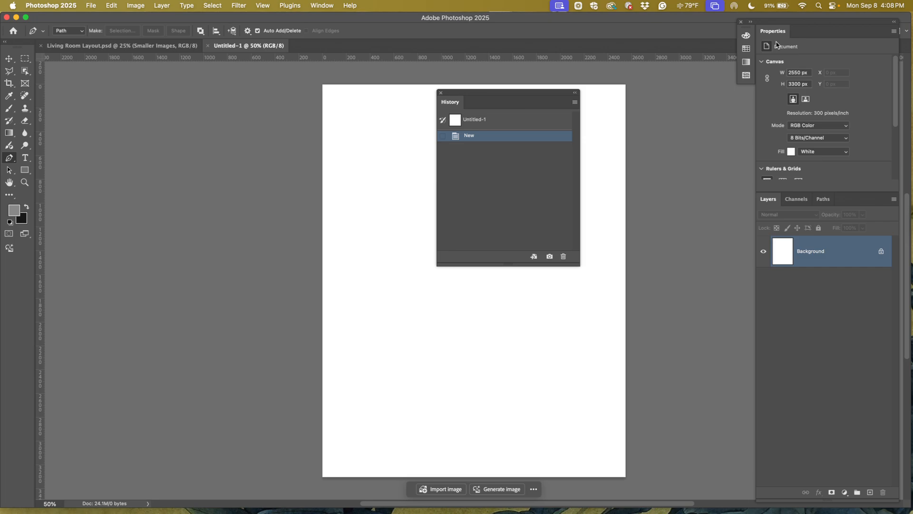
{"action": "left_click", "coordinate": [441, 94]}
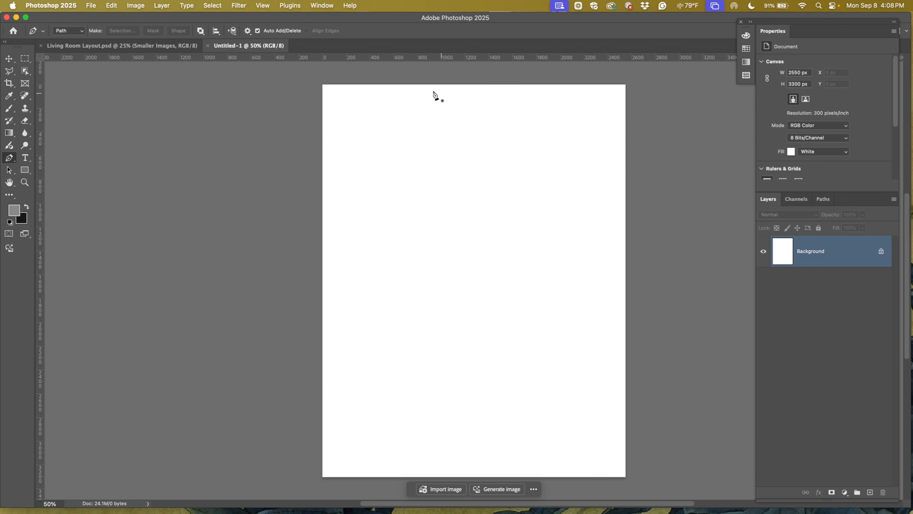
Reopen the History panel and dock it in the same group as Properties, above Layers
{"action": "left_click", "coordinate": [317, 7]}
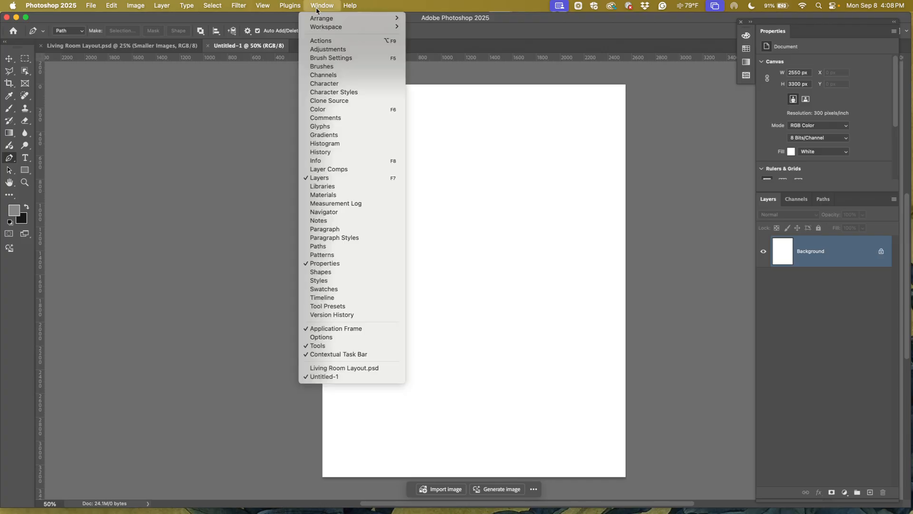
{"action": "left_click", "coordinate": [318, 152]}
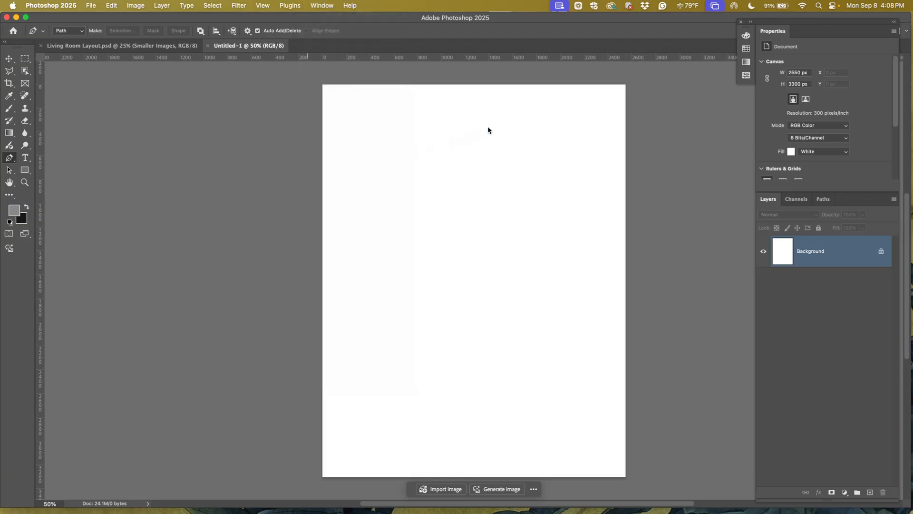
{"action": "left_click_drag", "start_coordinate": [480, 105], "coordinate": [804, 38]}
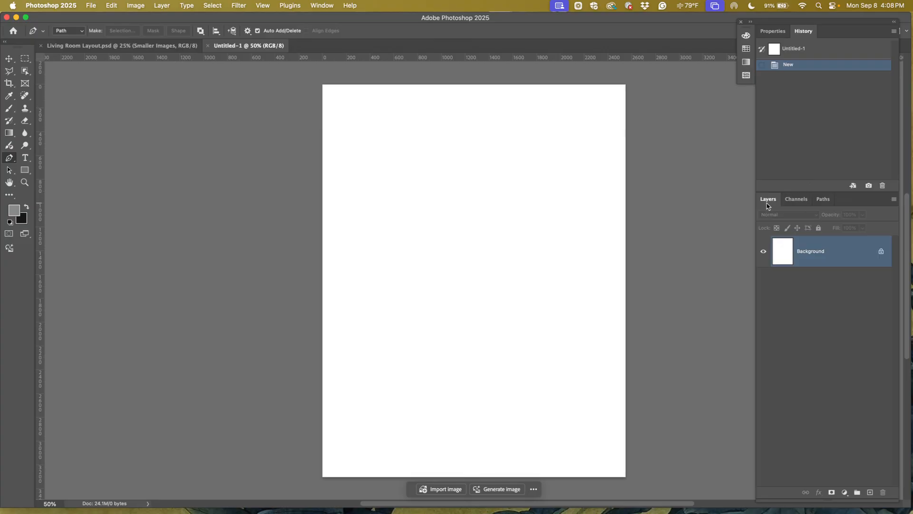
Look through the Channels and Paths panels and return to Layers
{"action": "left_click", "coordinate": [797, 200]}
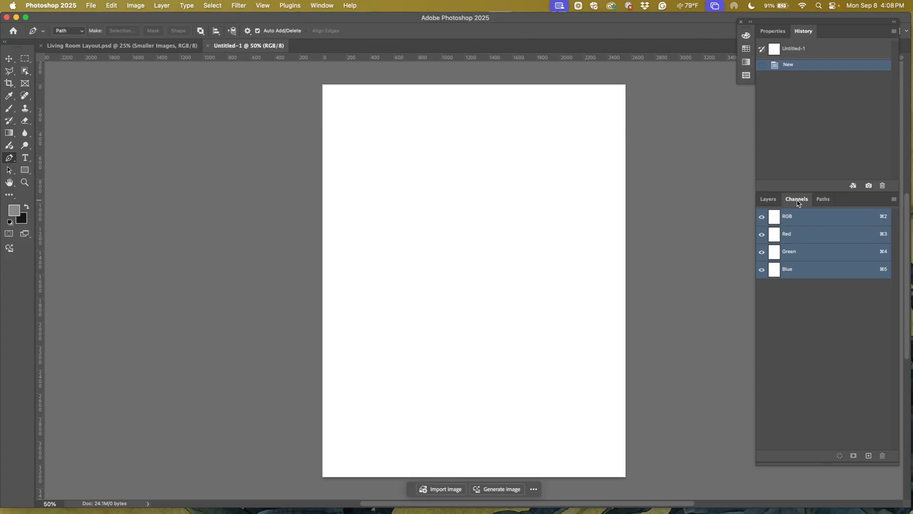
{"action": "left_click", "coordinate": [823, 200]}
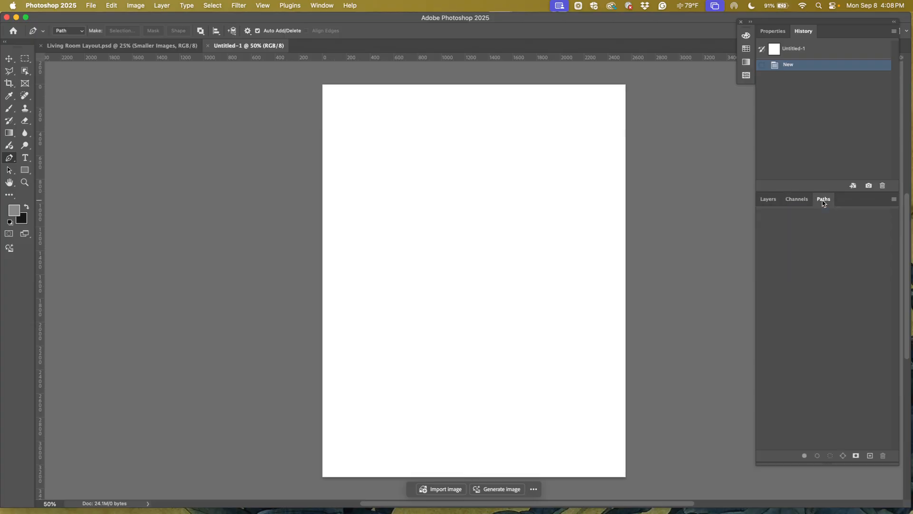
{"action": "left_click", "coordinate": [768, 202]}
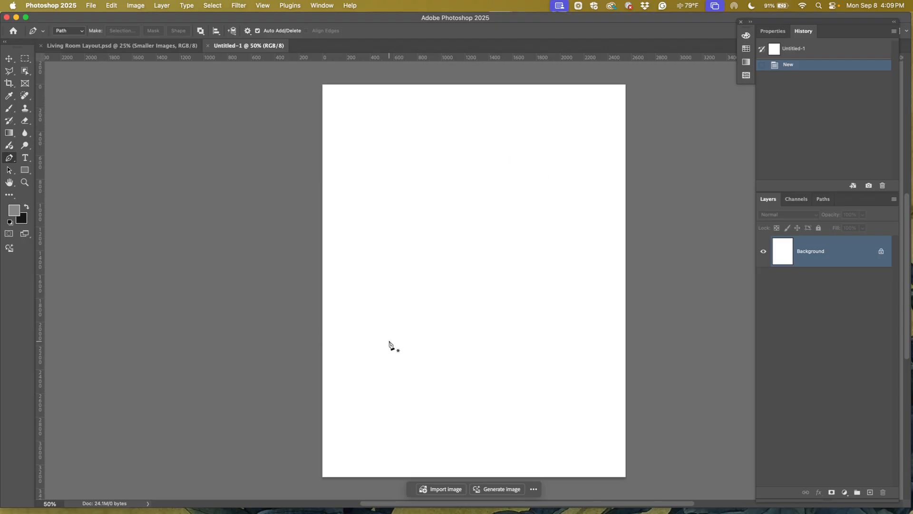
Save the new document to the Desktop in Photoshop format, using the owner's first name as the file name
{"action": "left_click", "coordinate": [91, 6]}
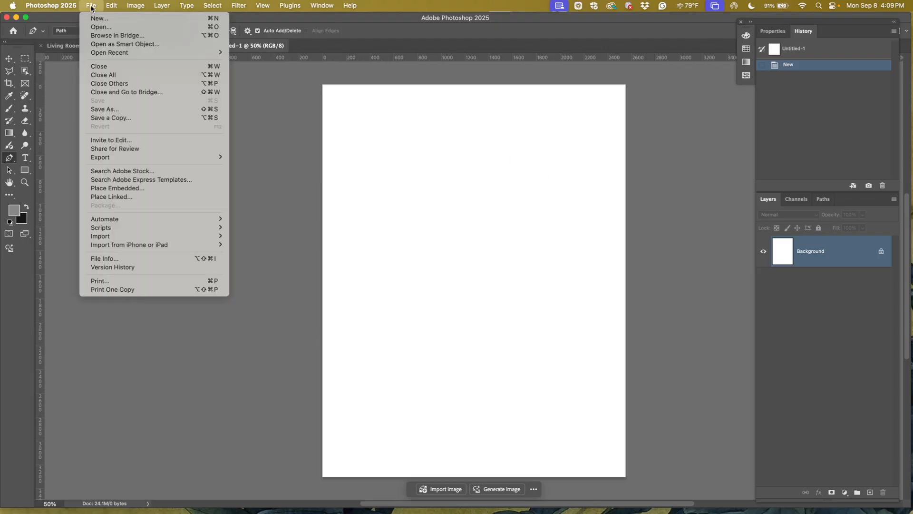
{"action": "left_click", "coordinate": [102, 109]}
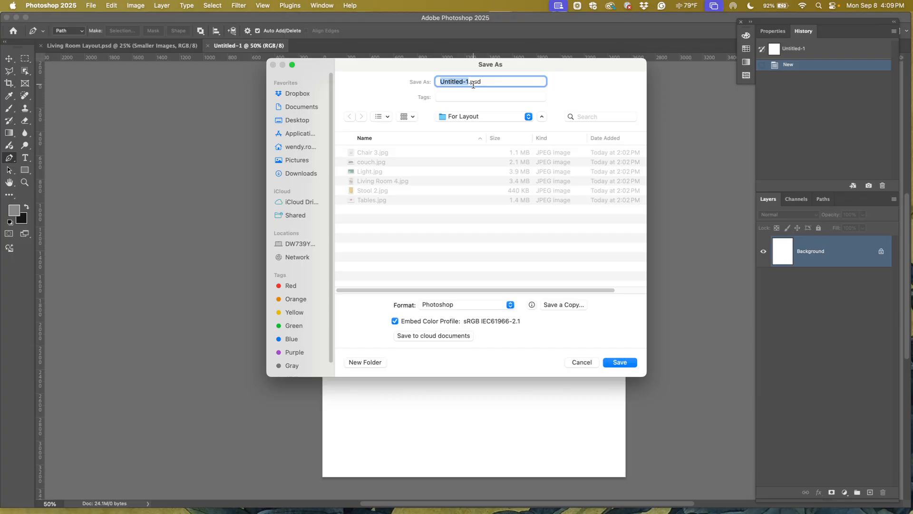
{"action": "left_click", "coordinate": [474, 118]}
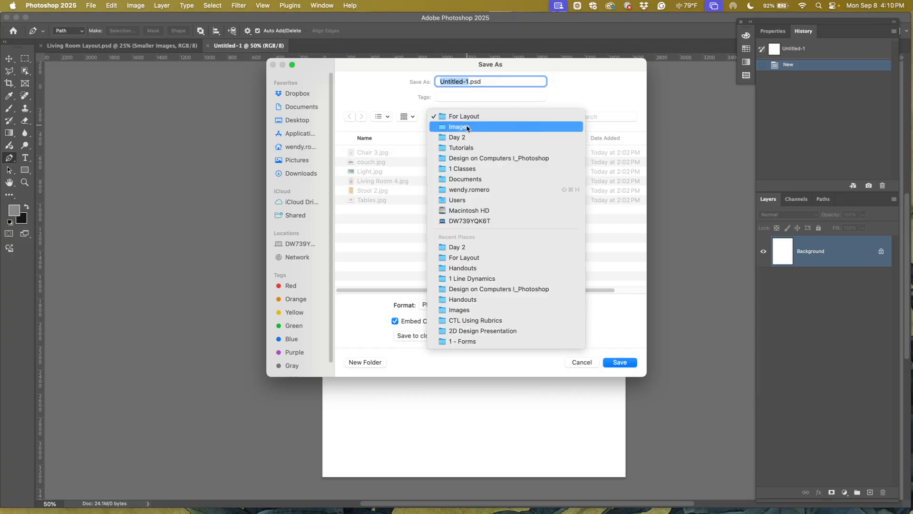
{"action": "left_click", "coordinate": [468, 138]}
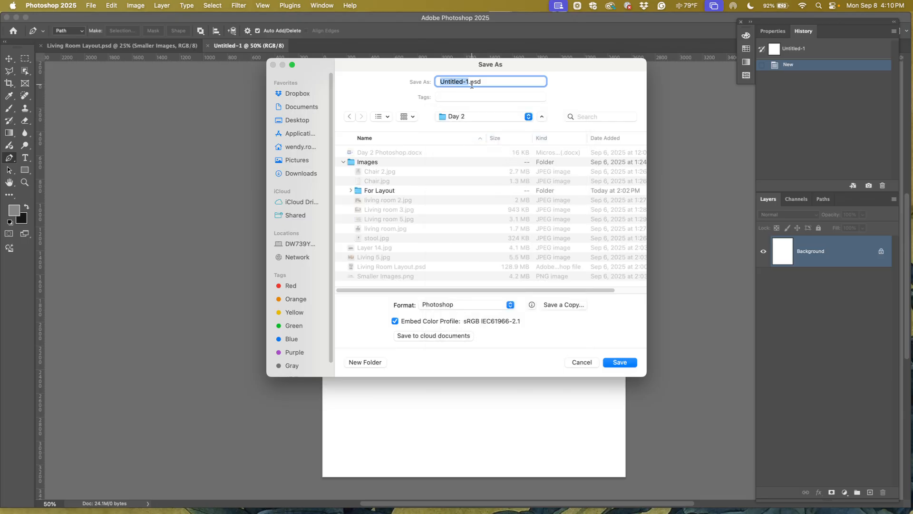
{"action": "type", "text": "Wendy"}
{"action": "left_click", "coordinate": [300, 121]}
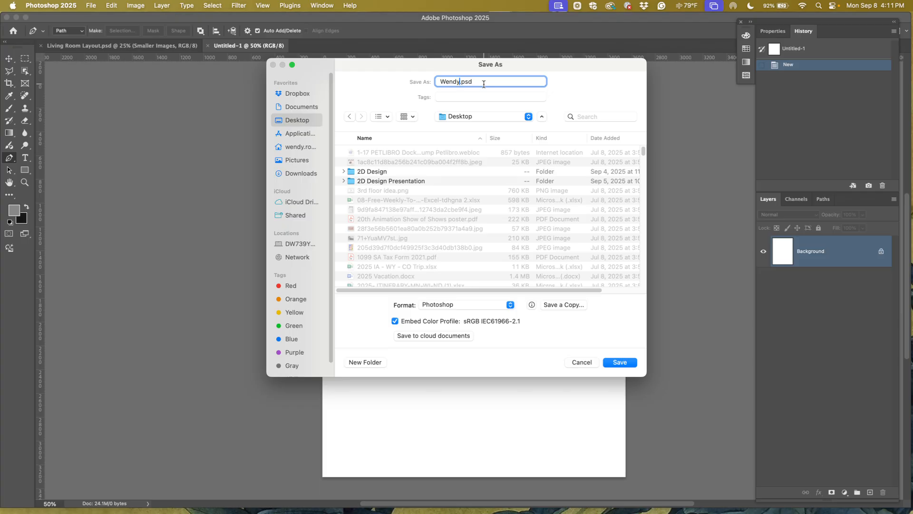
{"action": "left_click", "coordinate": [620, 363]}
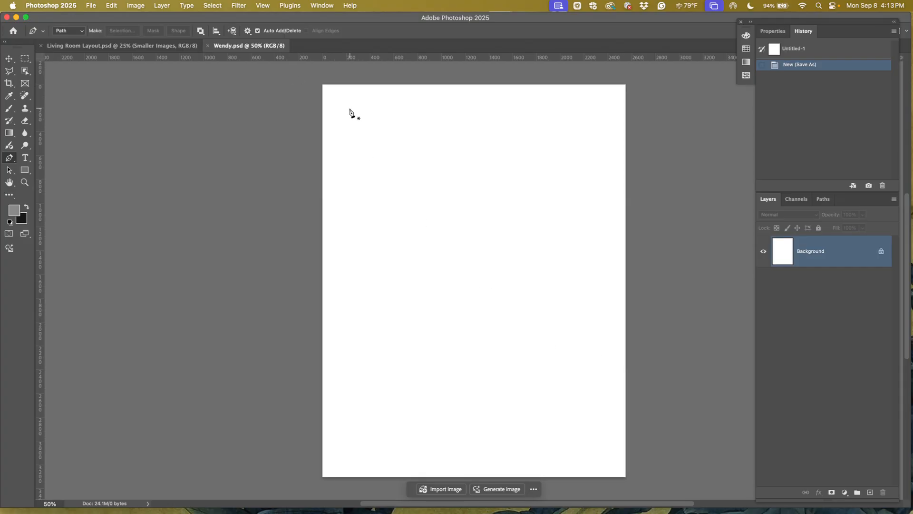
Examine the Save As dialog's collapsed and expanded layouts and the available file formats, and close it without saving
{"action": "left_click", "coordinate": [89, 6]}
{"action": "left_click", "coordinate": [119, 109]}
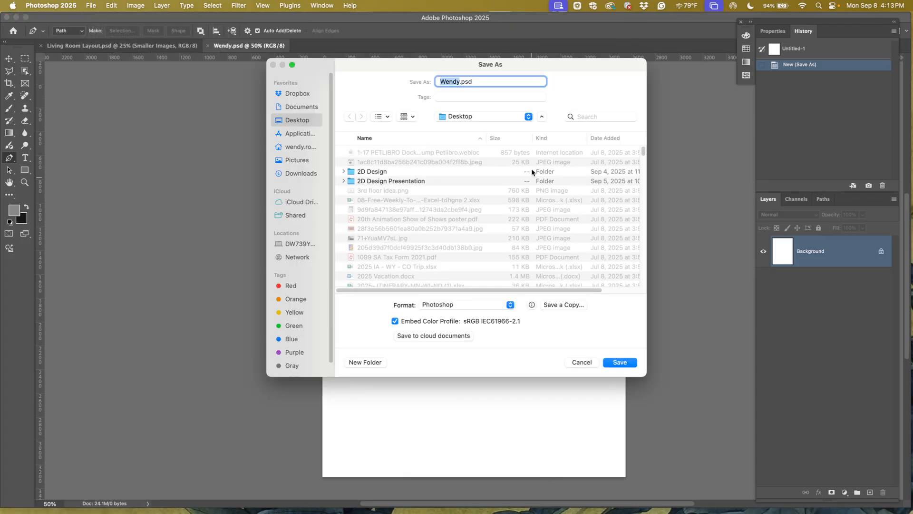
{"action": "left_click_drag", "start_coordinate": [456, 64], "coordinate": [407, 78]}
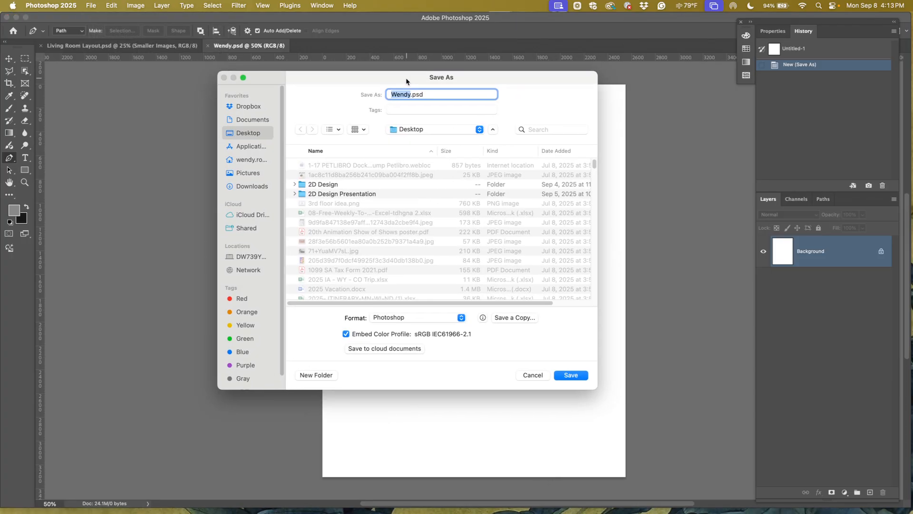
{"action": "left_click", "coordinate": [492, 130]}
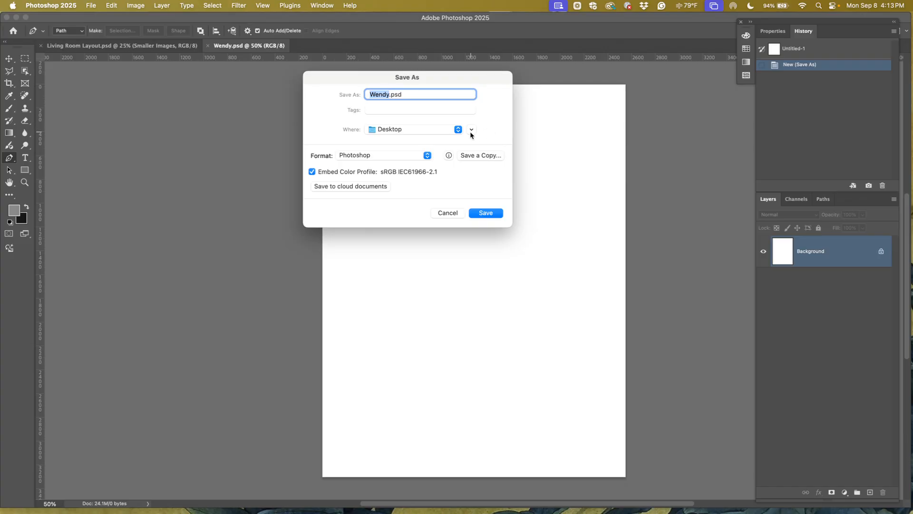
{"action": "left_click", "coordinate": [471, 130]}
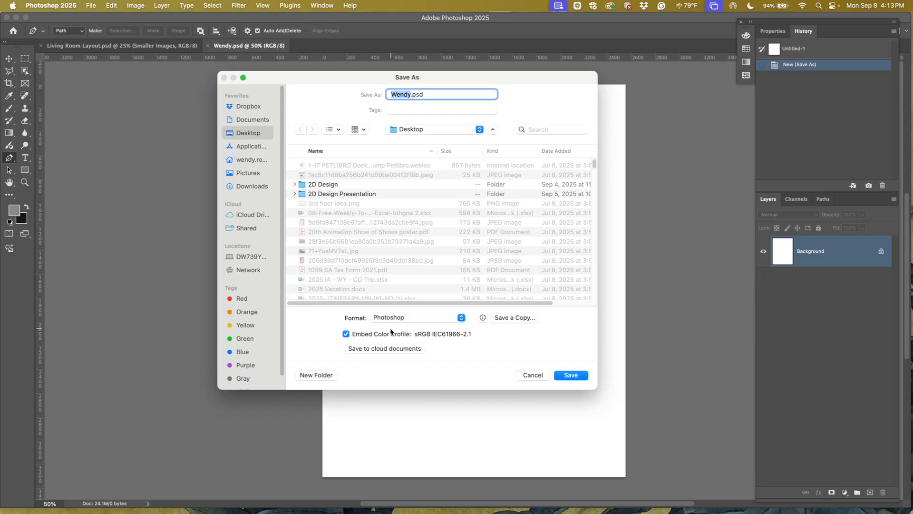
{"action": "left_click", "coordinate": [433, 322]}
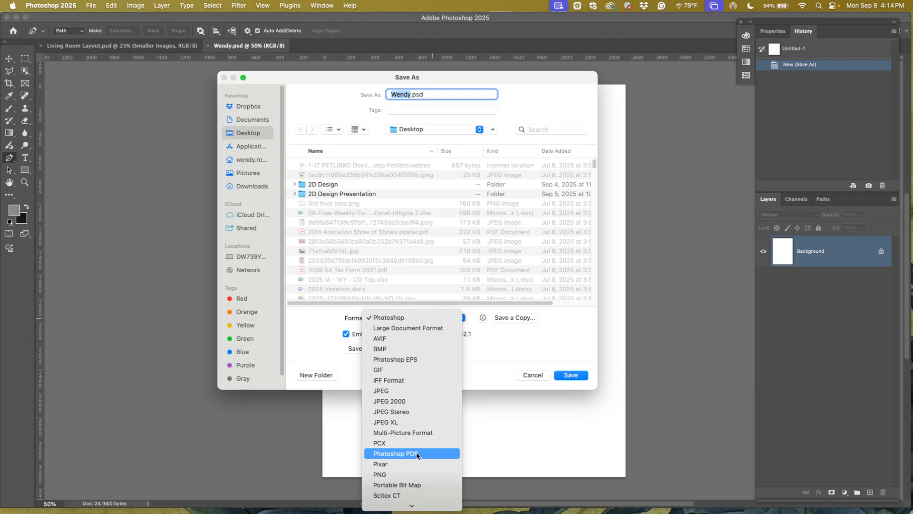
{"action": "left_click", "coordinate": [507, 359]}
{"action": "left_click", "coordinate": [526, 375]}
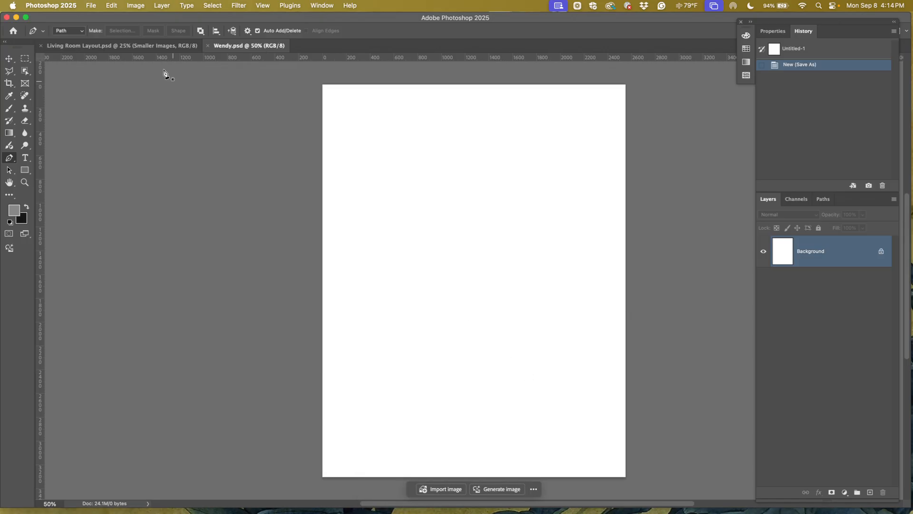
Examine the Export As dialog and its available file formats for the blank document, keep JPG, and cancel without exporting
{"action": "left_click", "coordinate": [92, 5]}
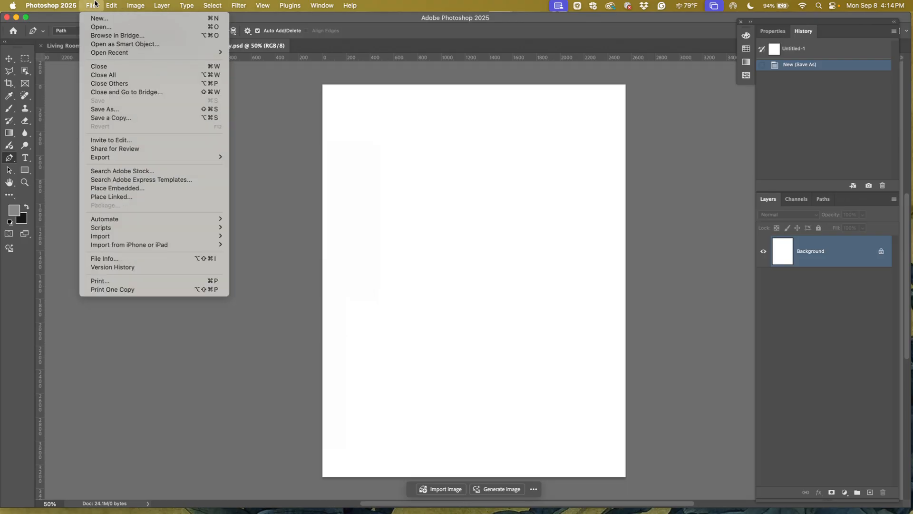
{"action": "mouse_move", "coordinate": [115, 159]}
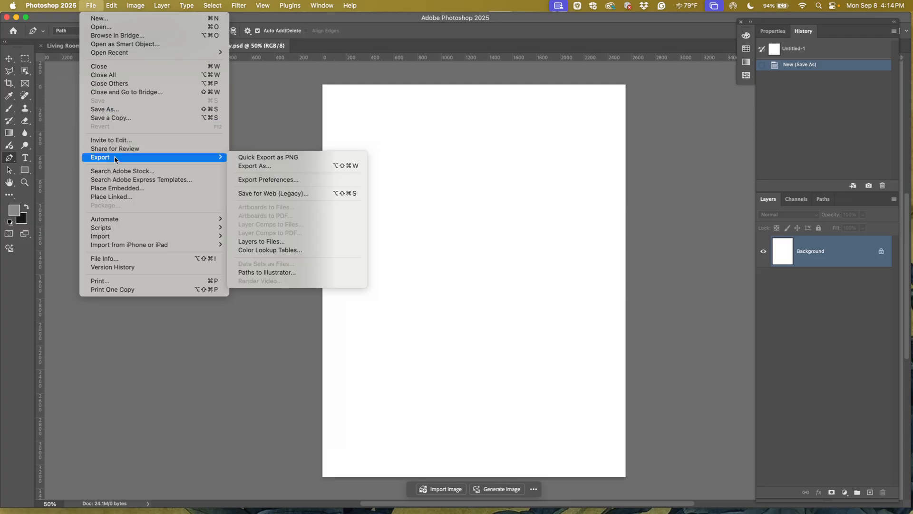
{"action": "left_click", "coordinate": [253, 166]}
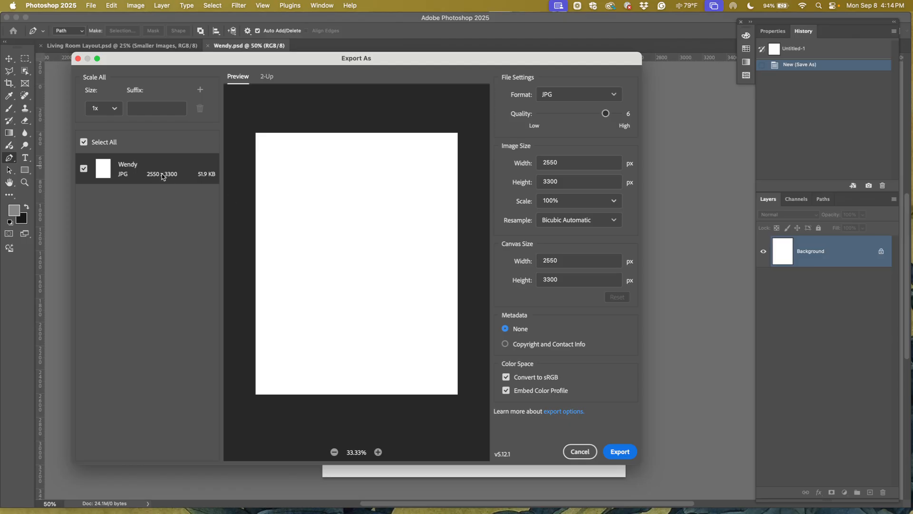
{"action": "left_click", "coordinate": [569, 97]}
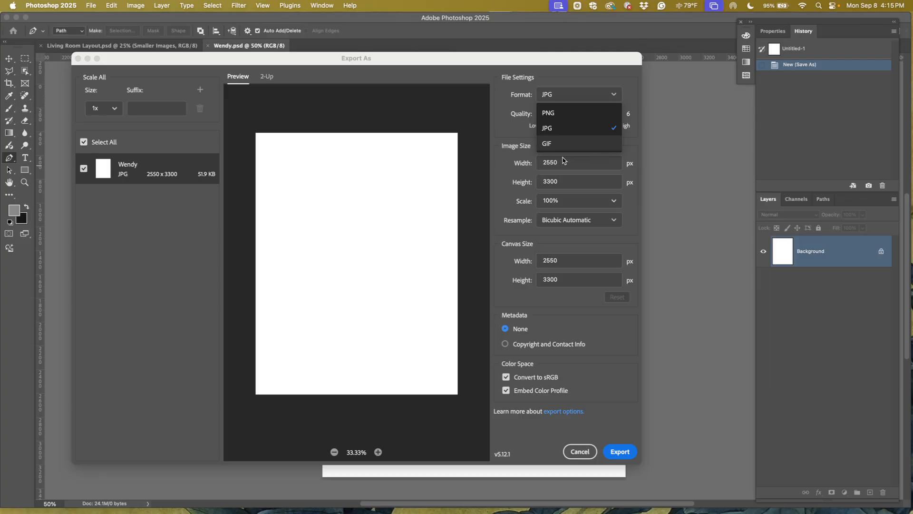
{"action": "left_click", "coordinate": [561, 130]}
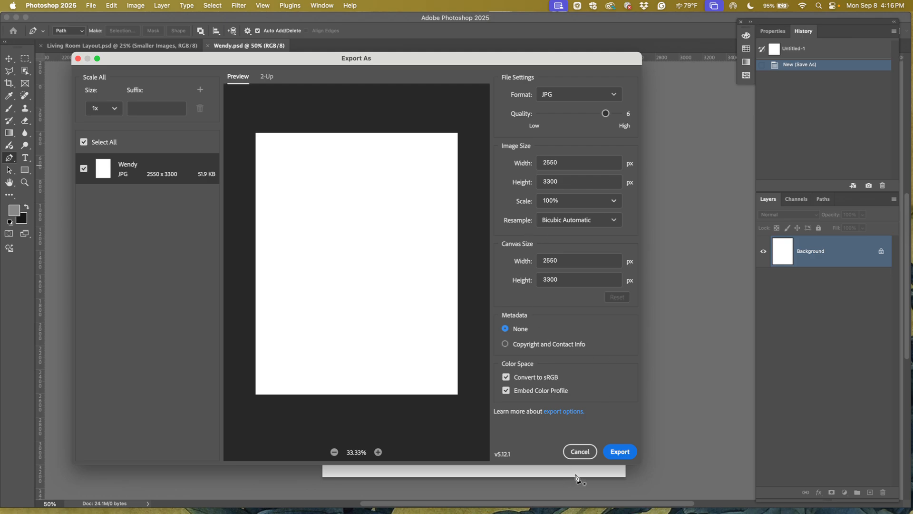
{"action": "left_click", "coordinate": [579, 452]}
Choose JPEG as the format for saving a version of the document under Save As, and cancel without saving
{"action": "left_click", "coordinate": [90, 5]}
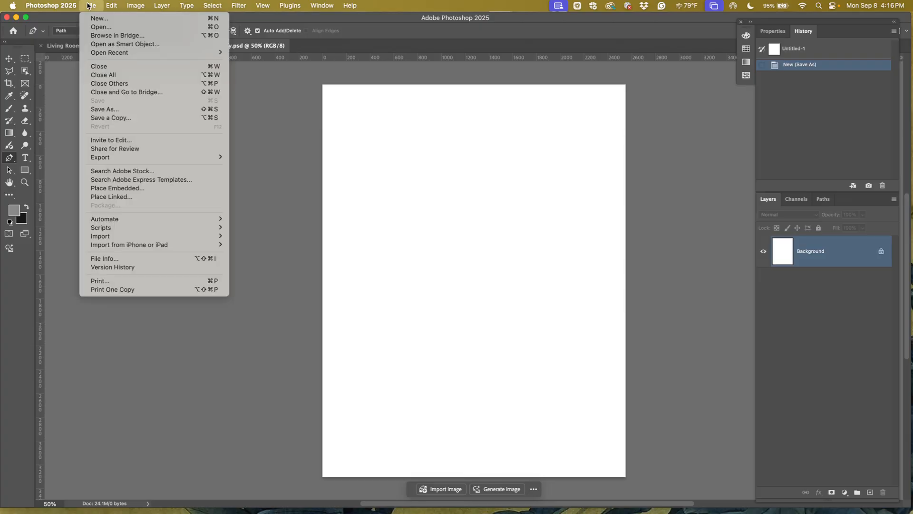
{"action": "left_click", "coordinate": [114, 110]}
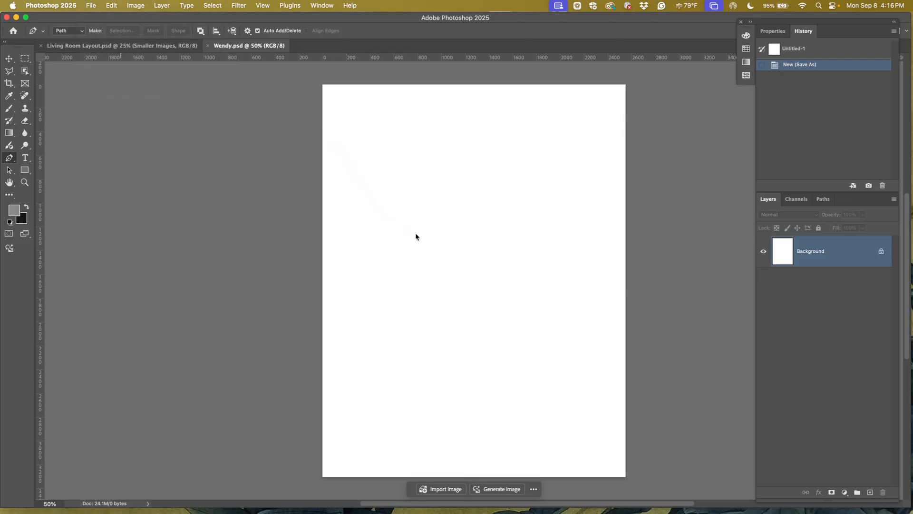
{"action": "left_click", "coordinate": [457, 318]}
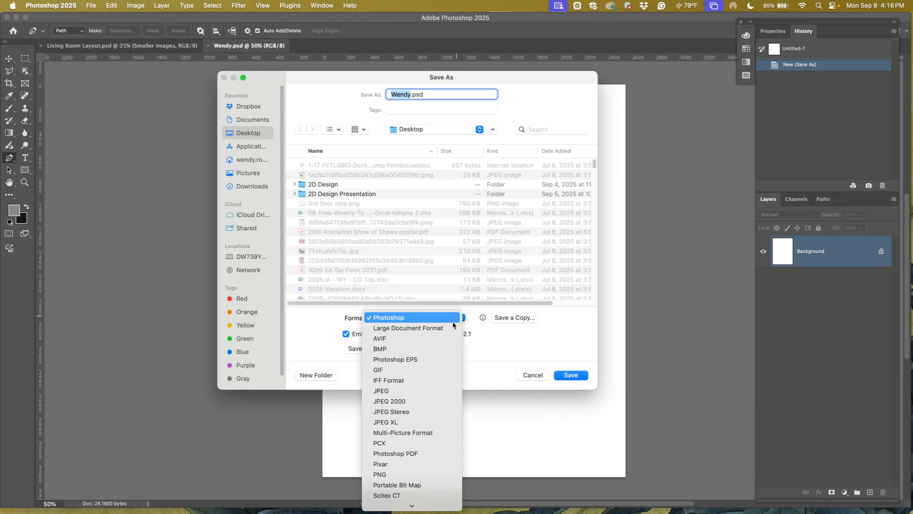
{"action": "left_click", "coordinate": [428, 391]}
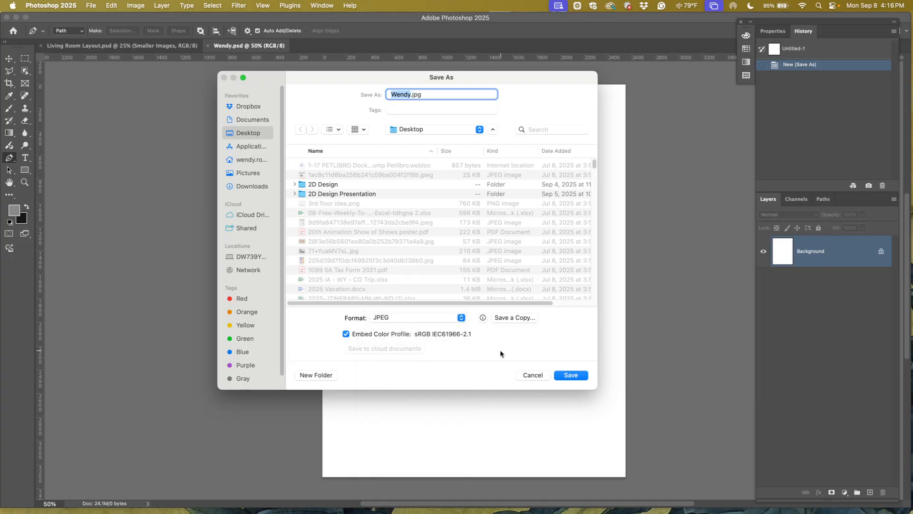
{"action": "left_click", "coordinate": [524, 376]}
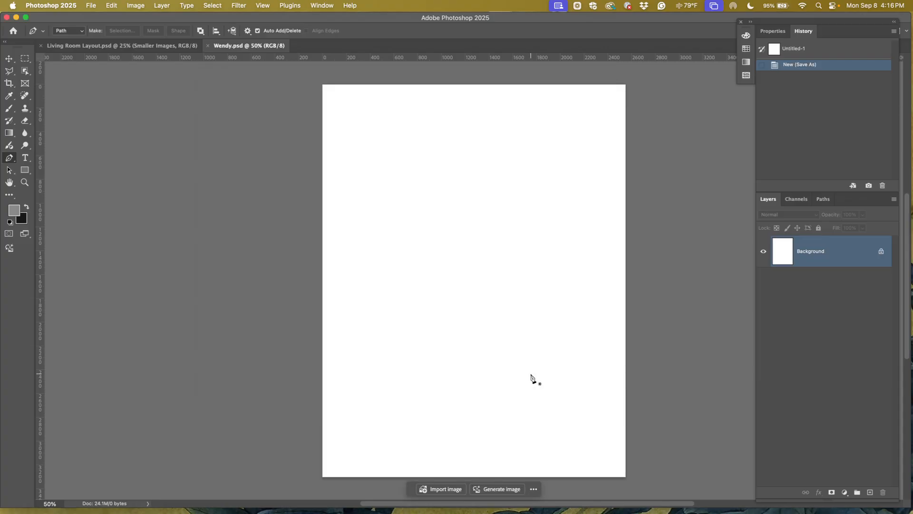
Try exporting the document as JPG at 50% scale with Copyright and Contact Info metadata, and cancel the export
{"action": "left_click", "coordinate": [91, 6]}
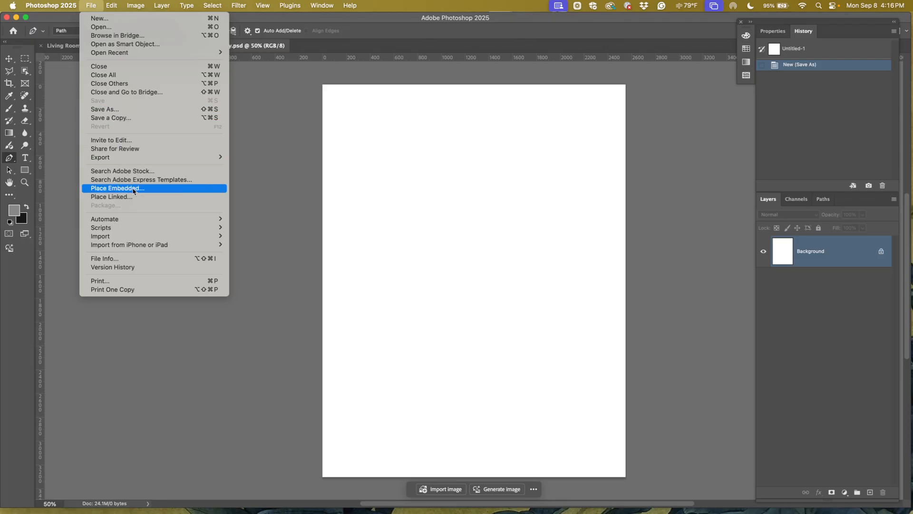
{"action": "mouse_move", "coordinate": [138, 158]}
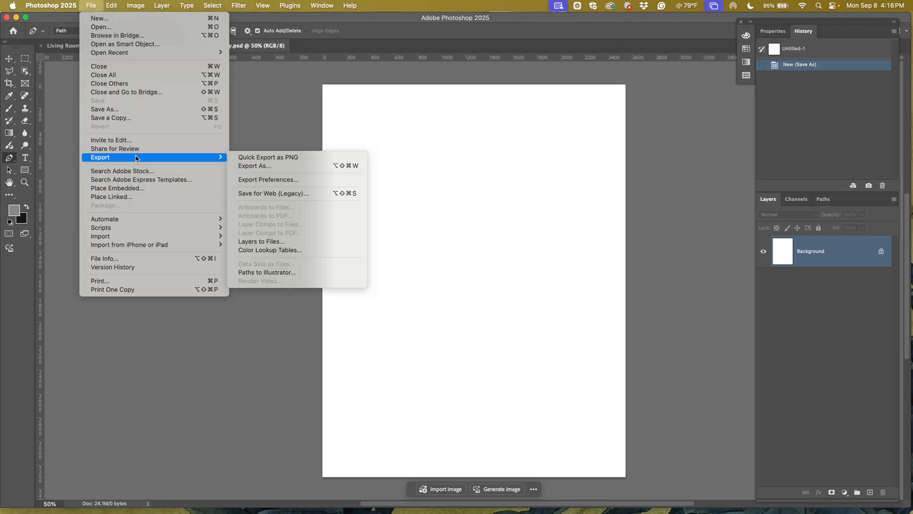
{"action": "left_click", "coordinate": [256, 166]}
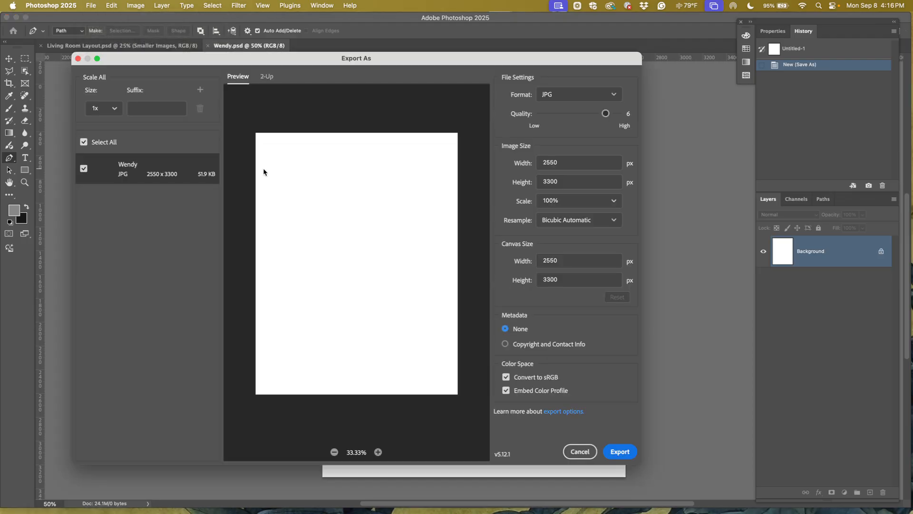
{"action": "left_click", "coordinate": [571, 200]}
{"action": "left_click", "coordinate": [617, 201]}
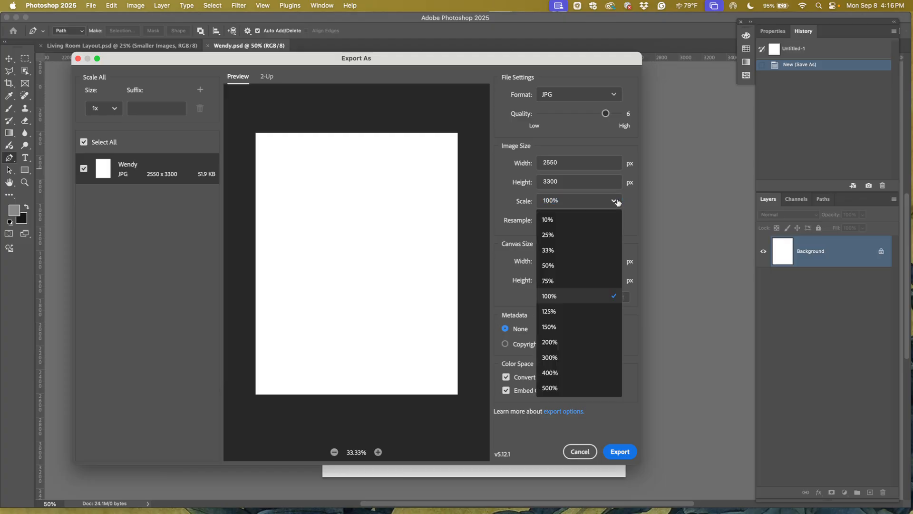
{"action": "left_click", "coordinate": [565, 266]}
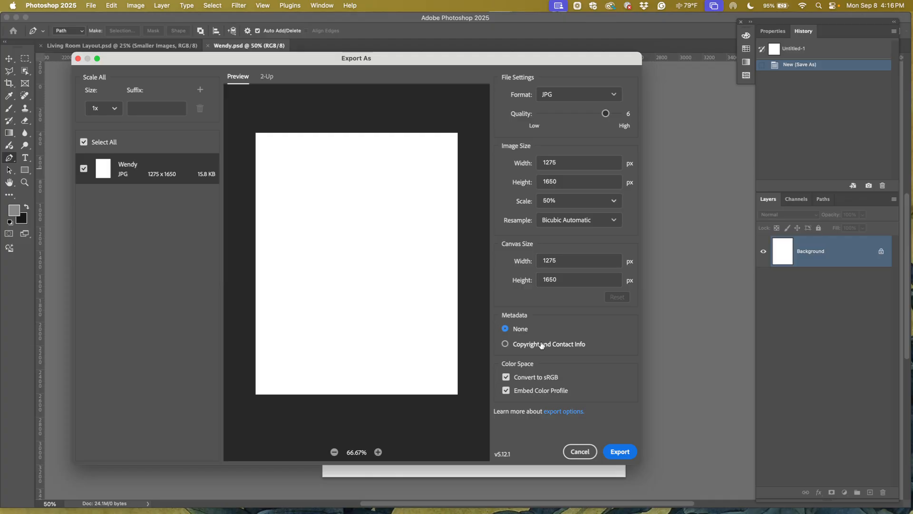
{"action": "left_click", "coordinate": [505, 348]}
{"action": "left_click", "coordinate": [581, 450]}
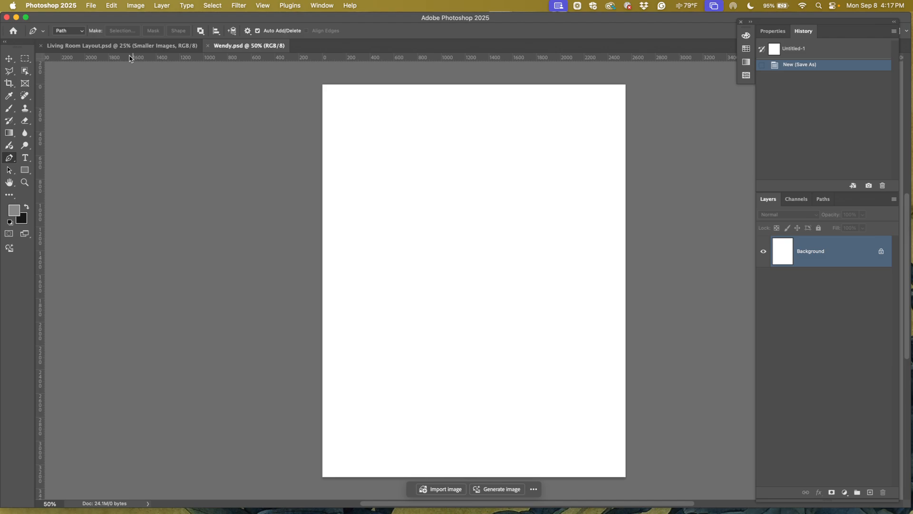
Switch to Living Room Layout.psd, examine the layer Export As settings for the Smaller Images group, and cancel
{"action": "left_click", "coordinate": [166, 46]}
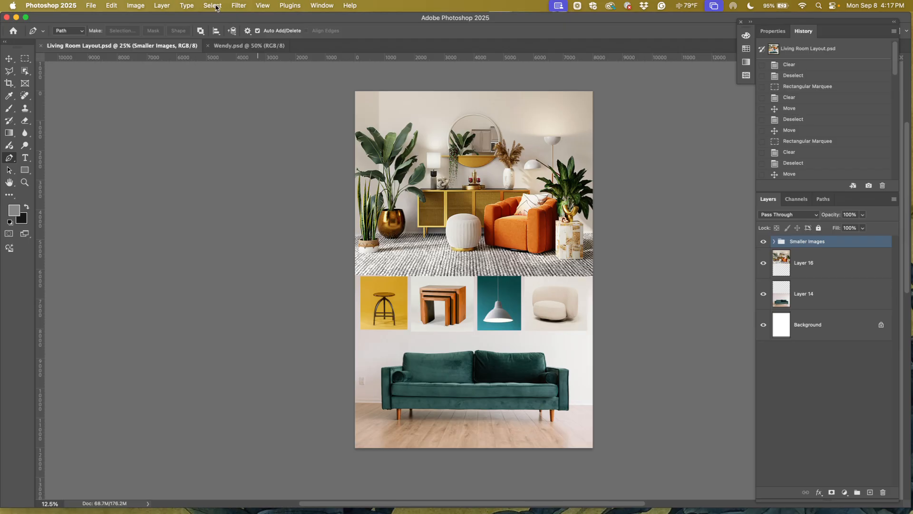
{"action": "left_click", "coordinate": [164, 7]}
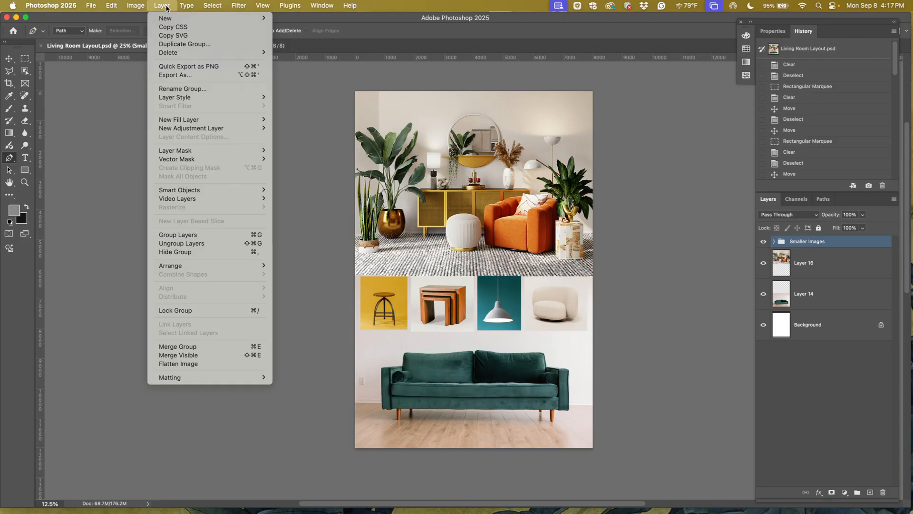
{"action": "left_click", "coordinate": [197, 77]}
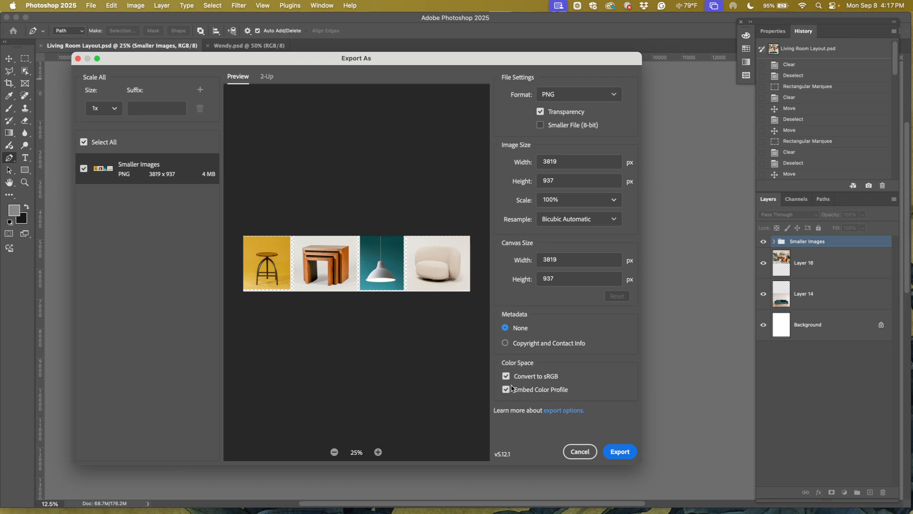
{"action": "left_click", "coordinate": [584, 452]}
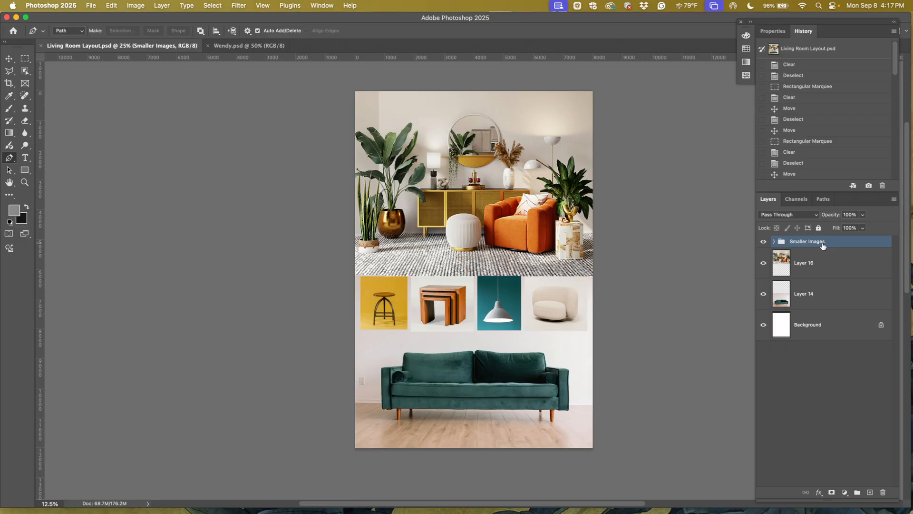
Select Smaller Images, Layer 16 and Layer 14 together, preview each one's Export As settings, and cancel without exporting
{"action": "left_click", "coordinate": [820, 295], "text": "shift"}
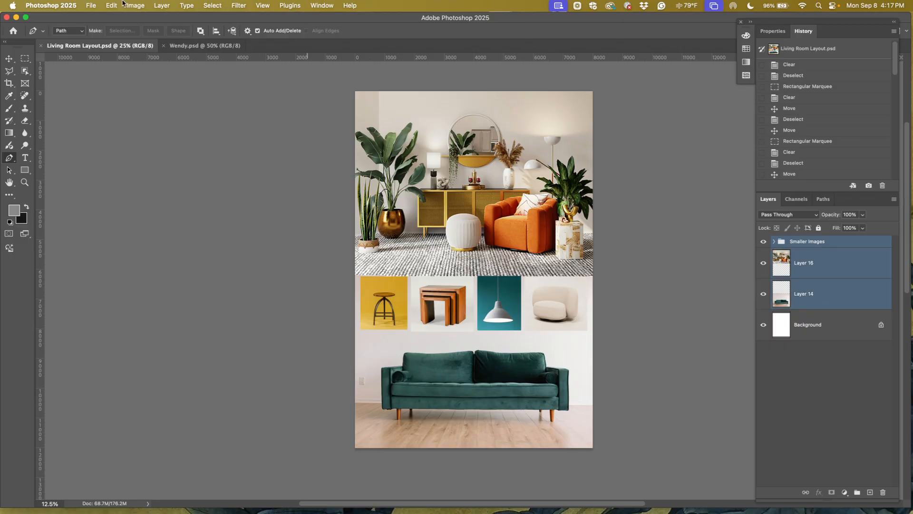
{"action": "left_click", "coordinate": [162, 6]}
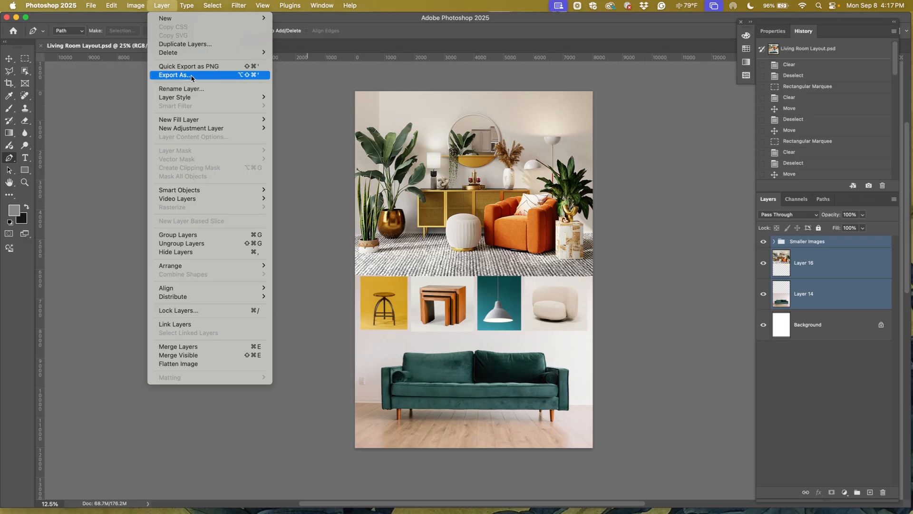
{"action": "left_click", "coordinate": [191, 75]}
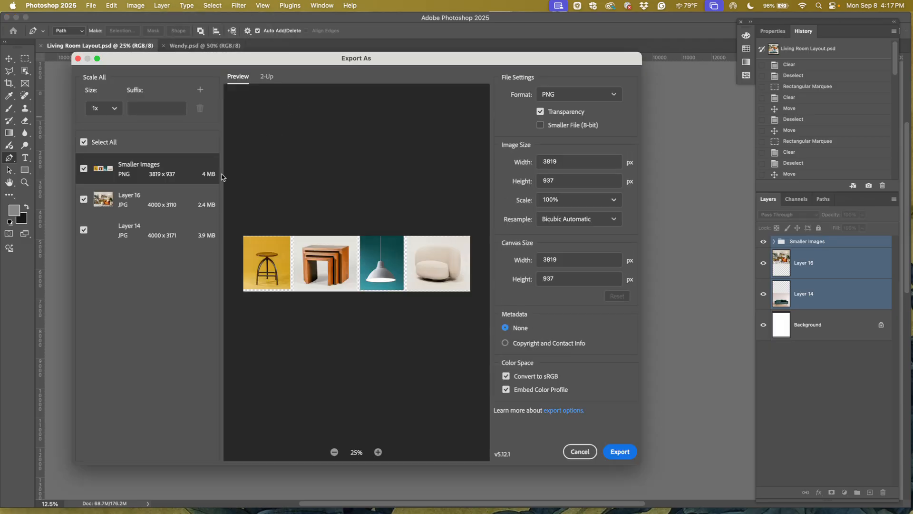
{"action": "left_click", "coordinate": [148, 199]}
{"action": "left_click", "coordinate": [147, 225]}
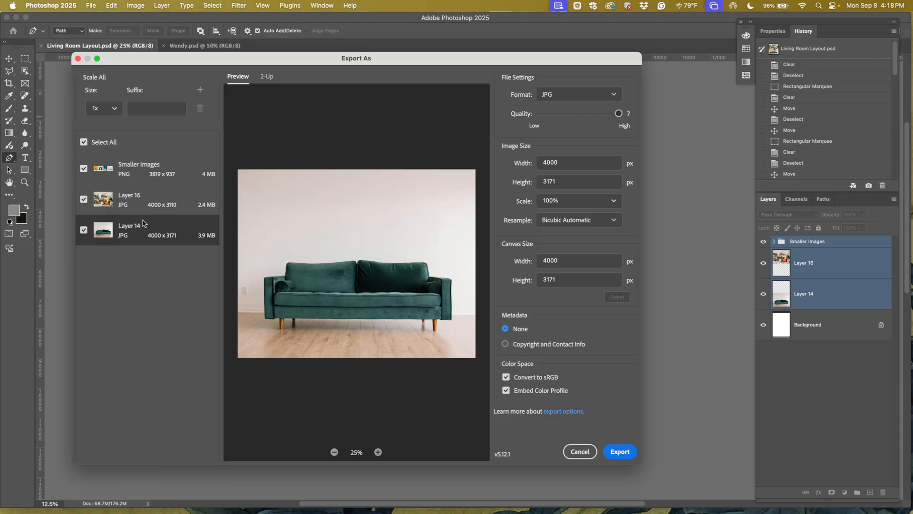
{"action": "left_click", "coordinate": [132, 167]}
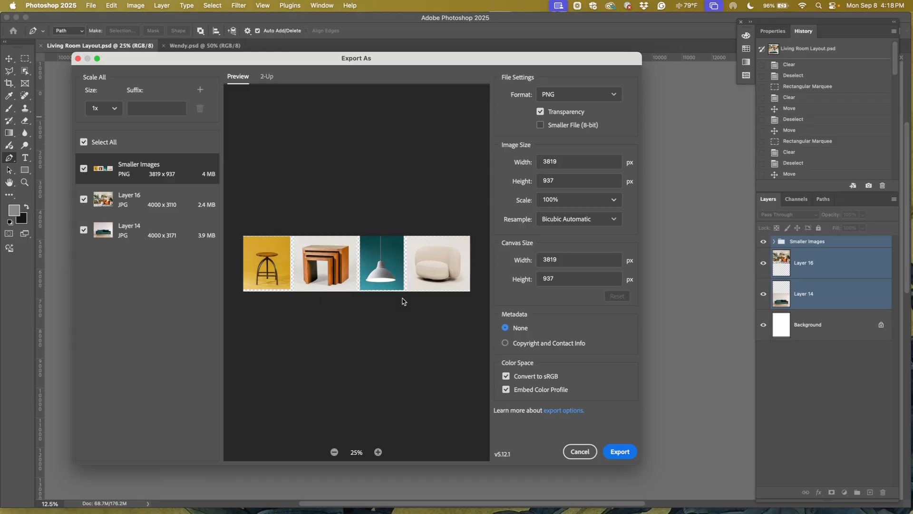
{"action": "left_click", "coordinate": [581, 455]}
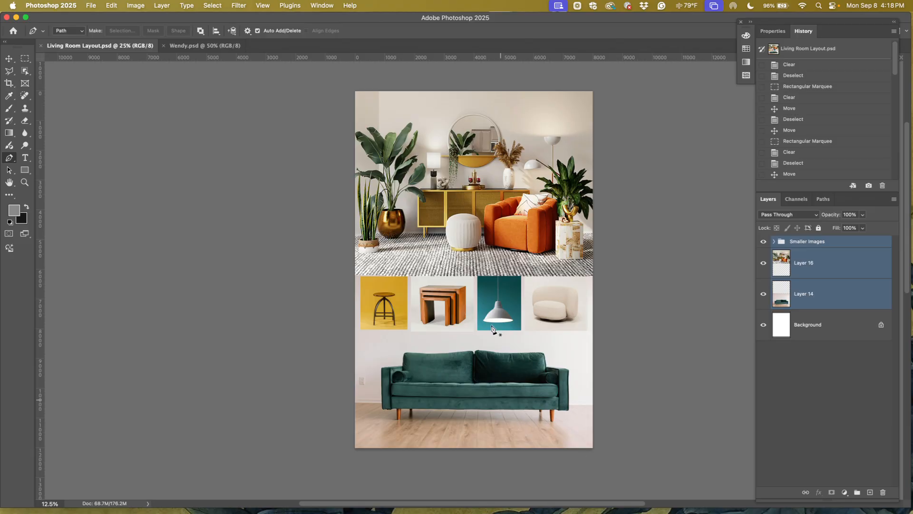
Look through the layout's layer stack, including Layer 14 and the layers inside the Smaller Images group, leaving the group collapsed
{"action": "left_click_drag", "start_coordinate": [634, 320], "coordinate": [499, 311]}
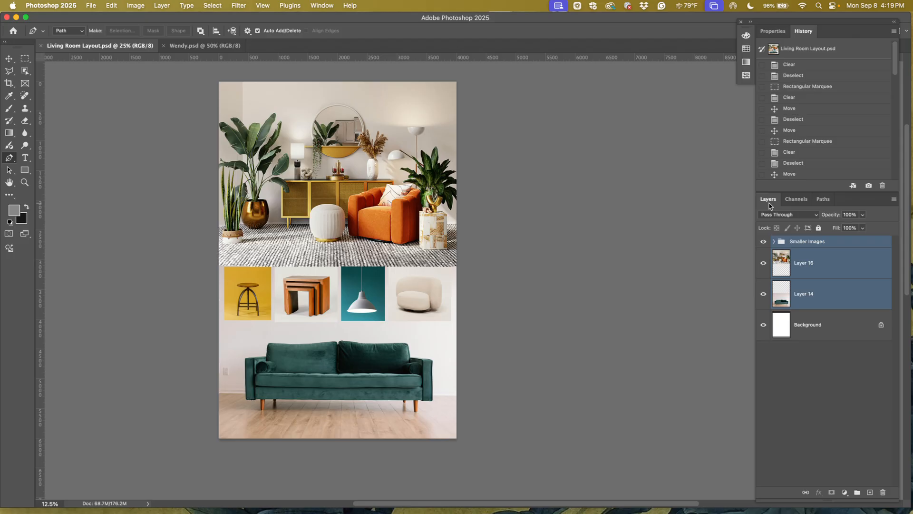
{"action": "left_click", "coordinate": [828, 296]}
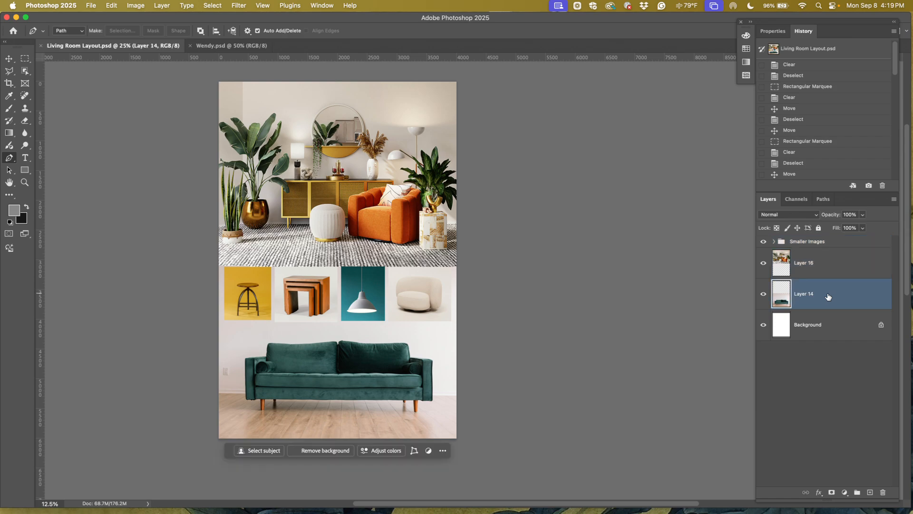
{"action": "left_click", "coordinate": [774, 241]}
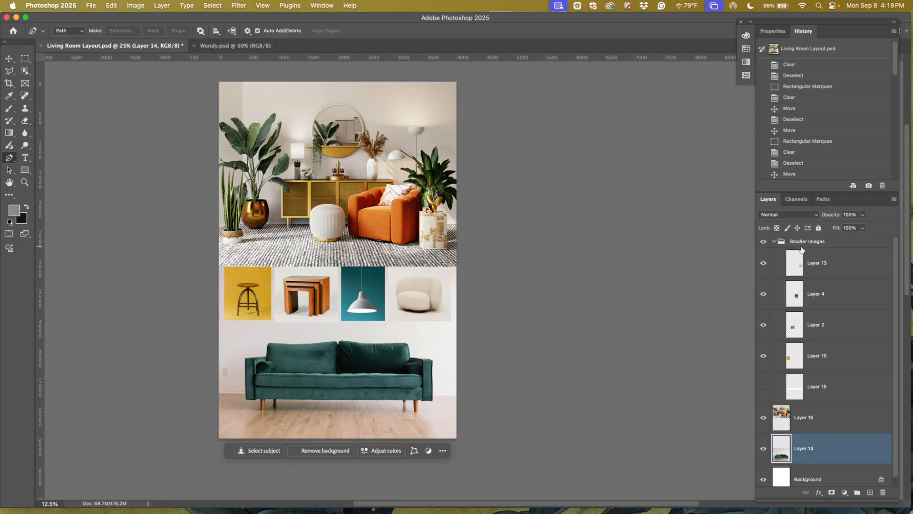
{"action": "left_click", "coordinate": [774, 242]}
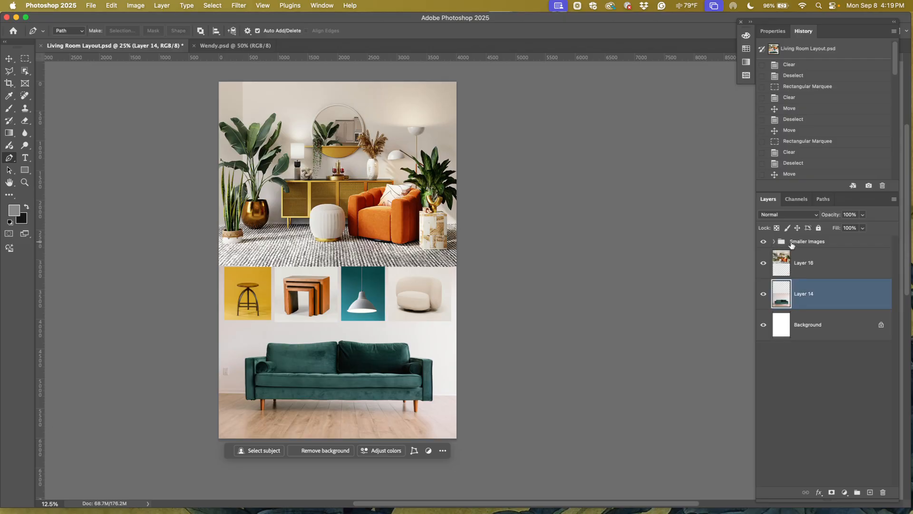
{"action": "left_click", "coordinate": [793, 244]}
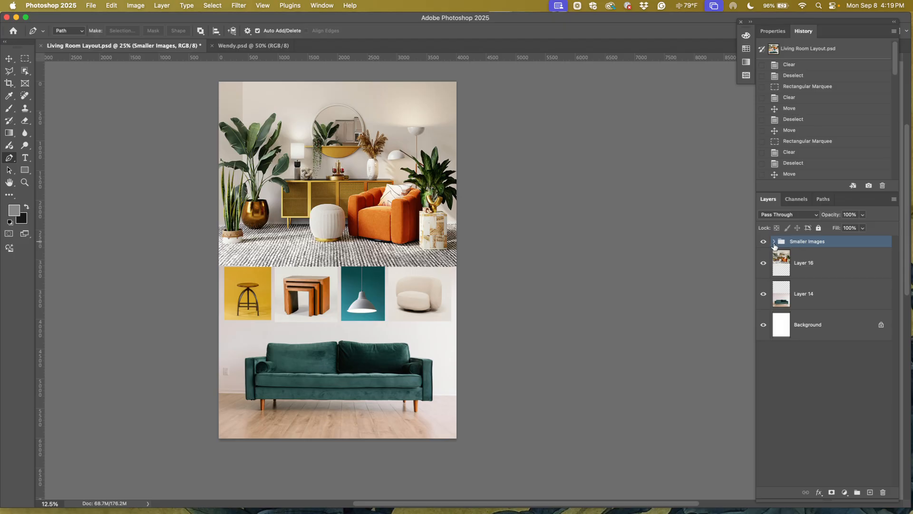
{"action": "left_click", "coordinate": [775, 243]}
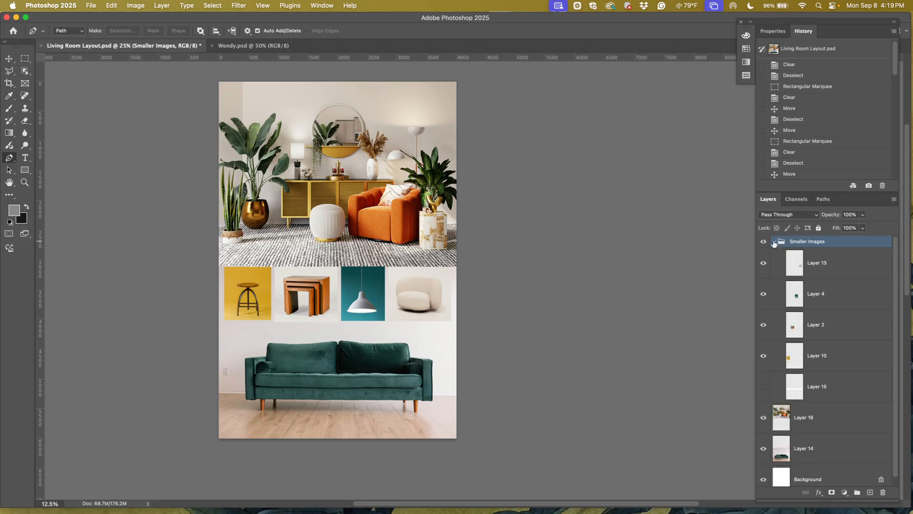
{"action": "left_click", "coordinate": [774, 243]}
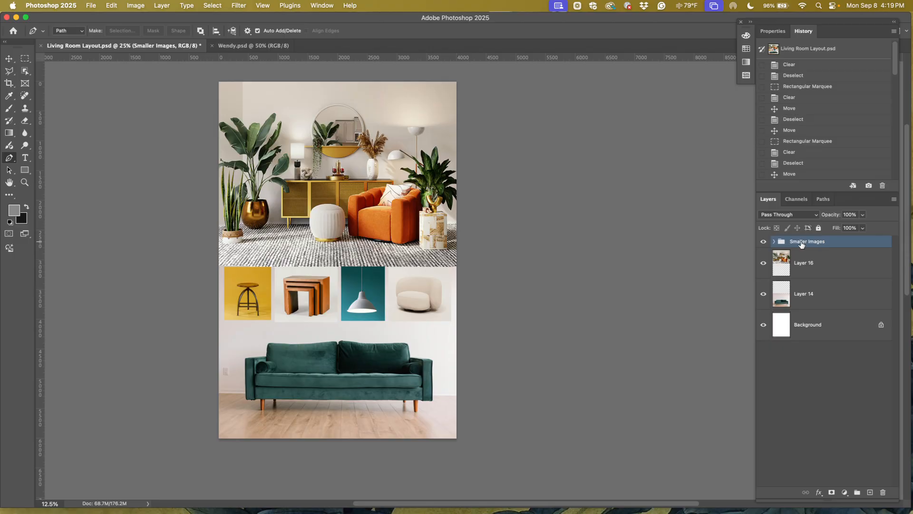
Try out the fill and opacity controls on the Smaller Images group, leaving both at 100%
{"action": "left_click", "coordinate": [862, 227]}
{"action": "mouse_move", "coordinate": [862, 227]}
{"action": "left_mouse_down"}
{"action": "mouse_move", "coordinate": [830, 228]}
{"action": "mouse_move", "coordinate": [879, 231]}
{"action": "left_mouse_up"}
{"action": "left_click", "coordinate": [863, 216]}
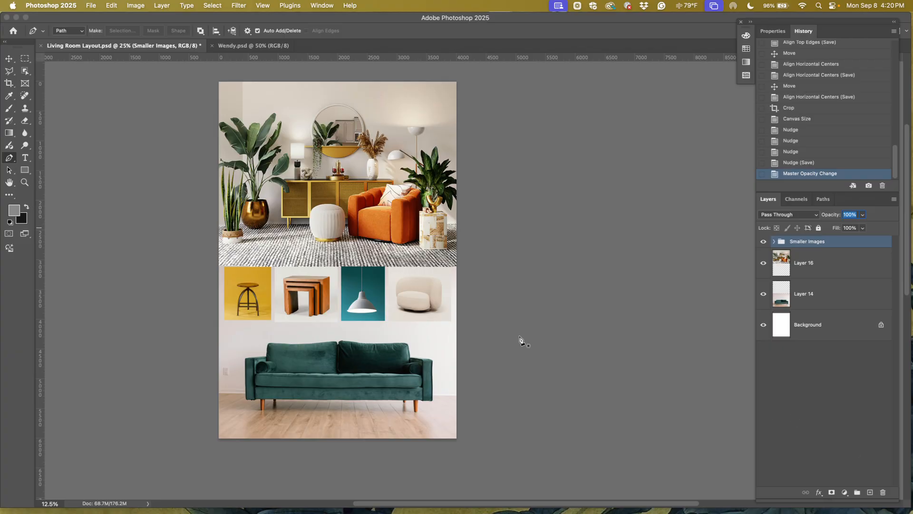
Switch back to the new blank letter-size document
{"action": "left_click", "coordinate": [235, 50]}
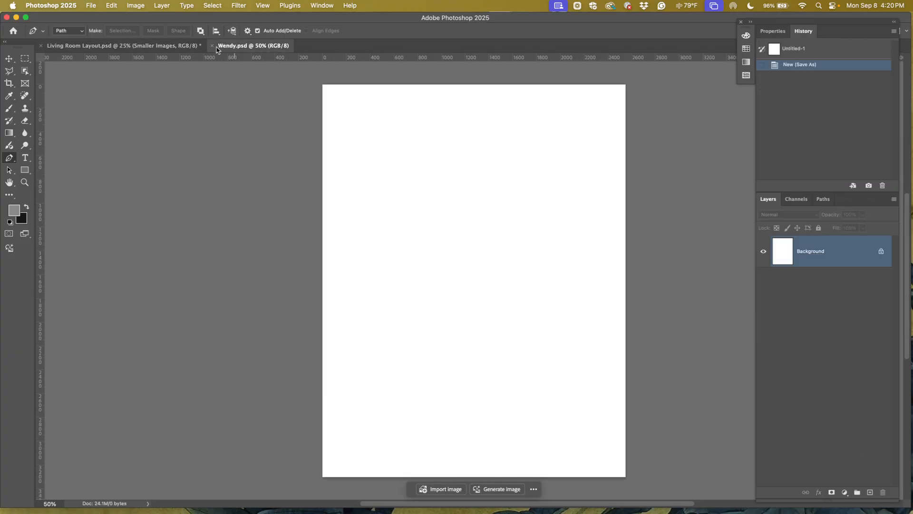
Close the blank letter-size document, create a white 5000 x 6000 px RGB document at 300 ppi, and show its properties
{"action": "left_click", "coordinate": [212, 46]}
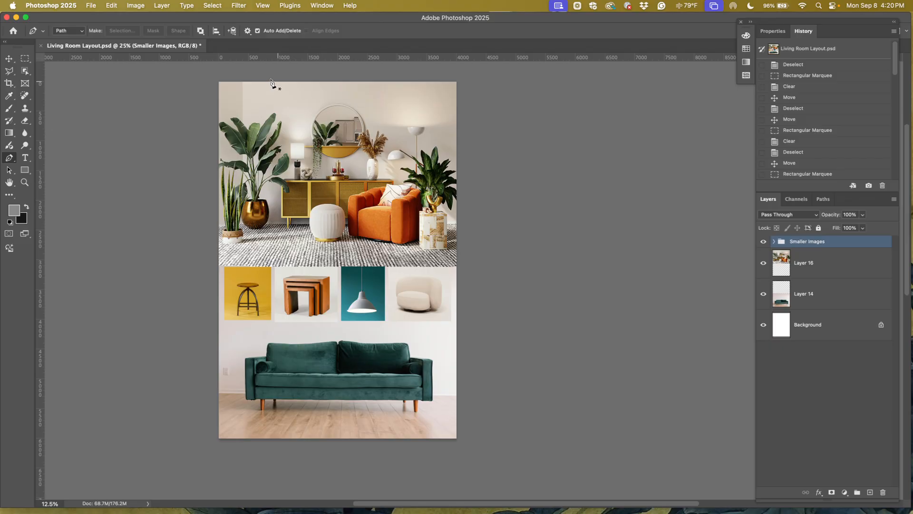
{"action": "left_click", "coordinate": [89, 7]}
{"action": "left_click", "coordinate": [92, 18]}
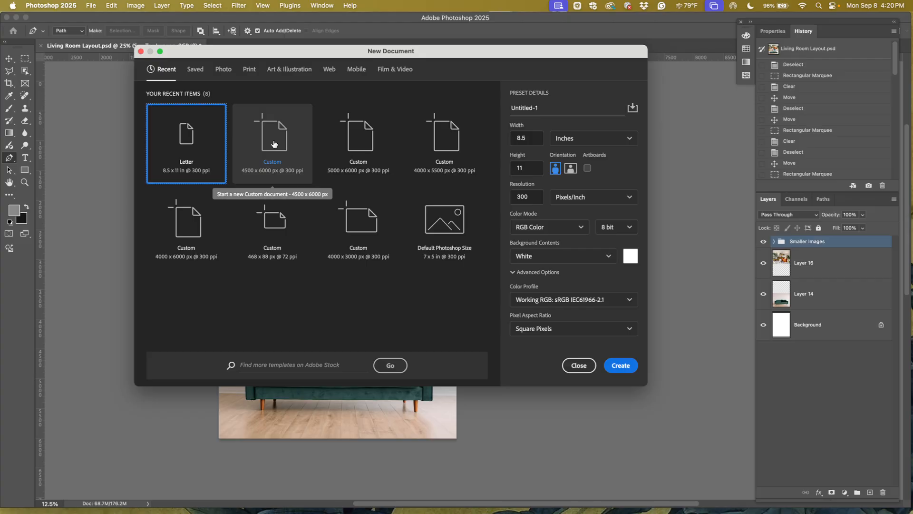
{"action": "left_click", "coordinate": [359, 145]}
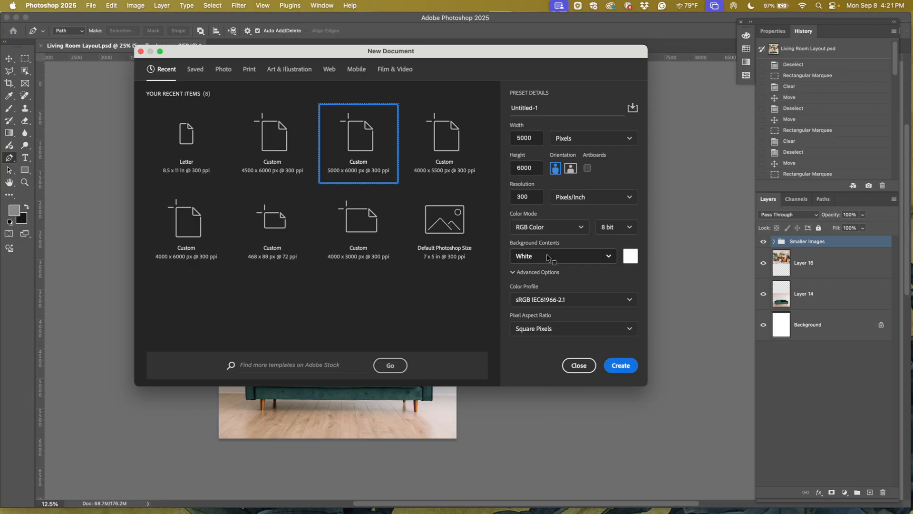
{"action": "left_click", "coordinate": [621, 366]}
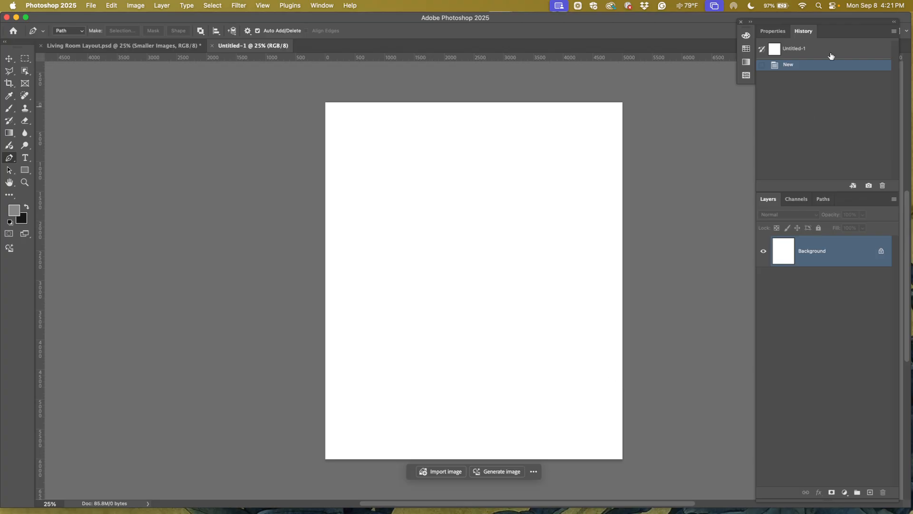
{"action": "left_click", "coordinate": [773, 31]}
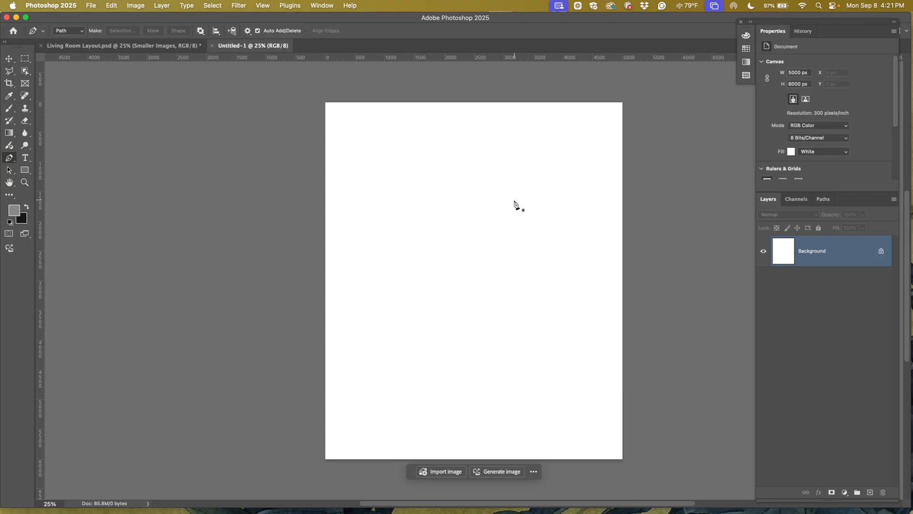
{"action": "scroll", "coordinate": [526, 218], "scroll_direction": "right", "scroll_amount": 5}
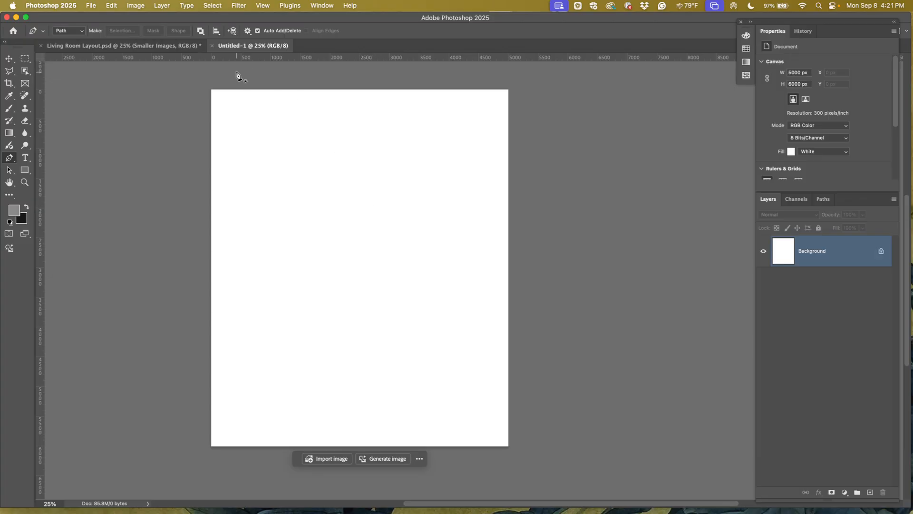
Start placing an embedded image and browse the class folders to Tutorials inside Design on Computers I_Photoshop
{"action": "left_click", "coordinate": [94, 7]}
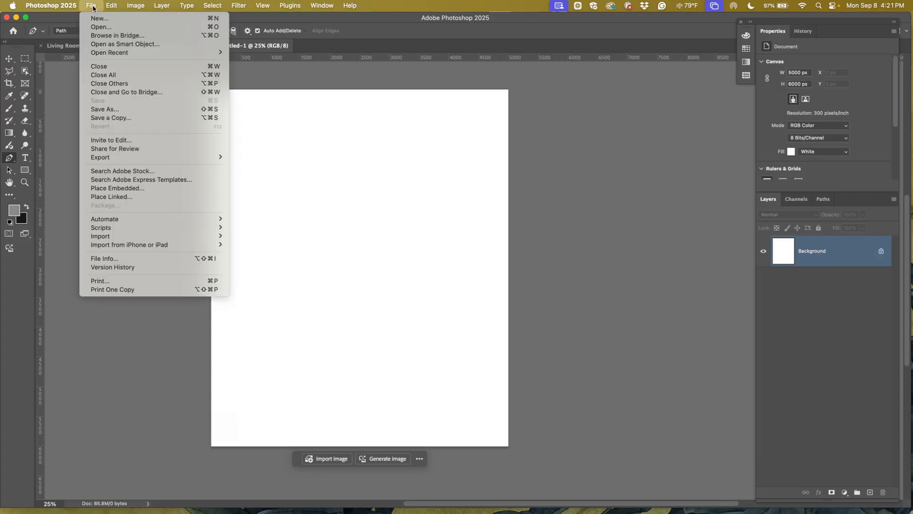
{"action": "left_click", "coordinate": [112, 196]}
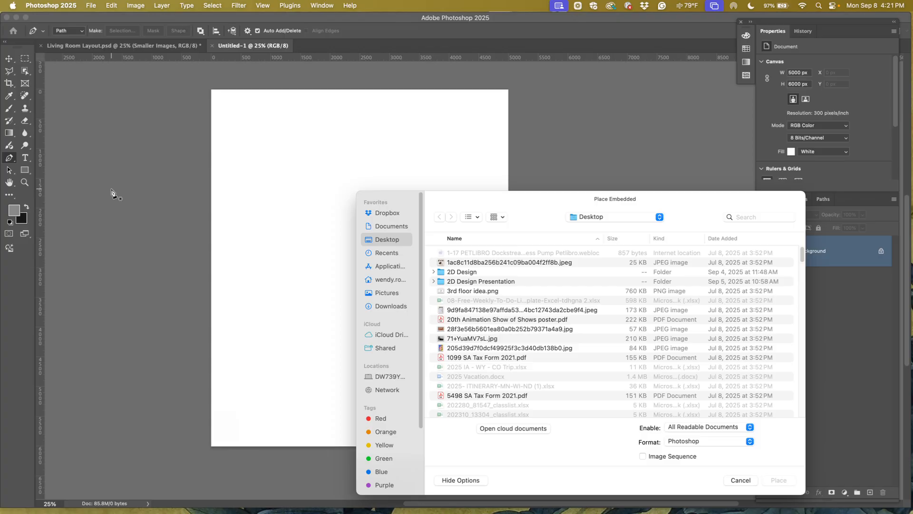
{"action": "left_click", "coordinate": [396, 229]}
{"action": "double_click", "coordinate": [456, 252]}
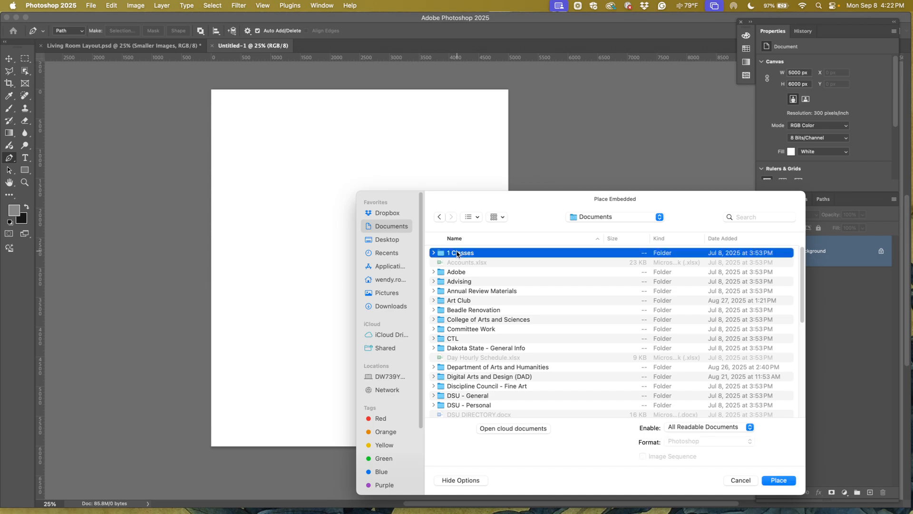
{"action": "double_click", "coordinate": [456, 253]}
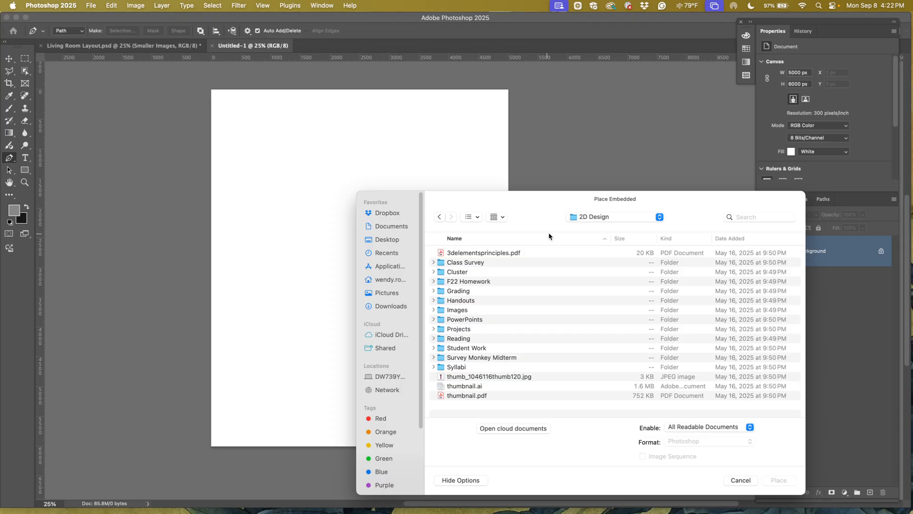
{"action": "left_click", "coordinate": [589, 219]}
{"action": "left_click", "coordinate": [590, 226]}
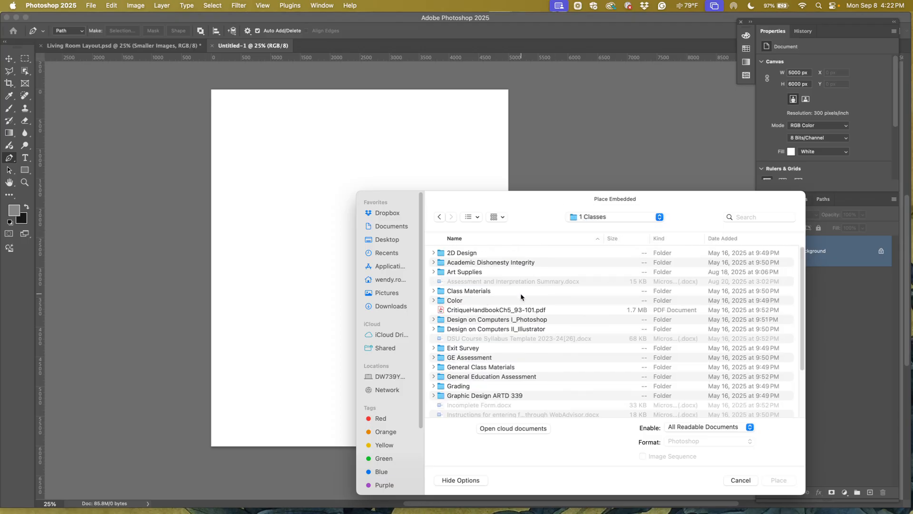
{"action": "double_click", "coordinate": [516, 320]}
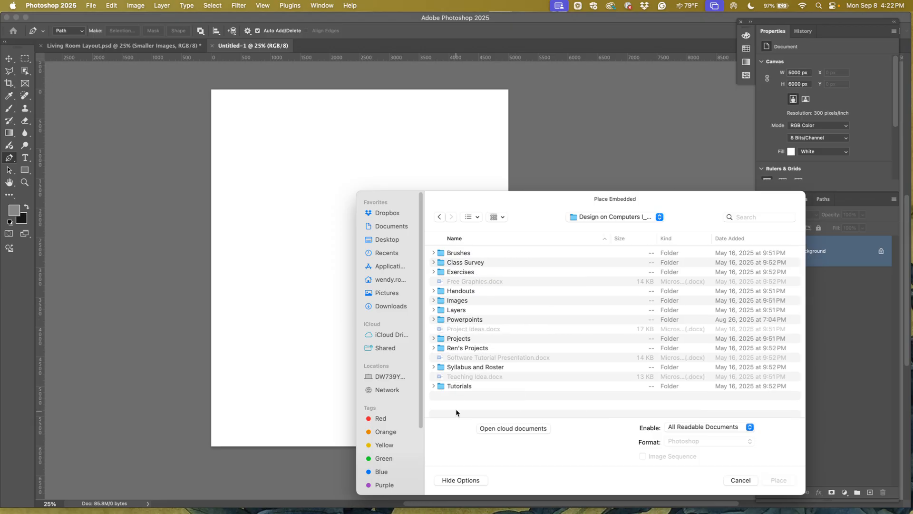
{"action": "double_click", "coordinate": [458, 386]}
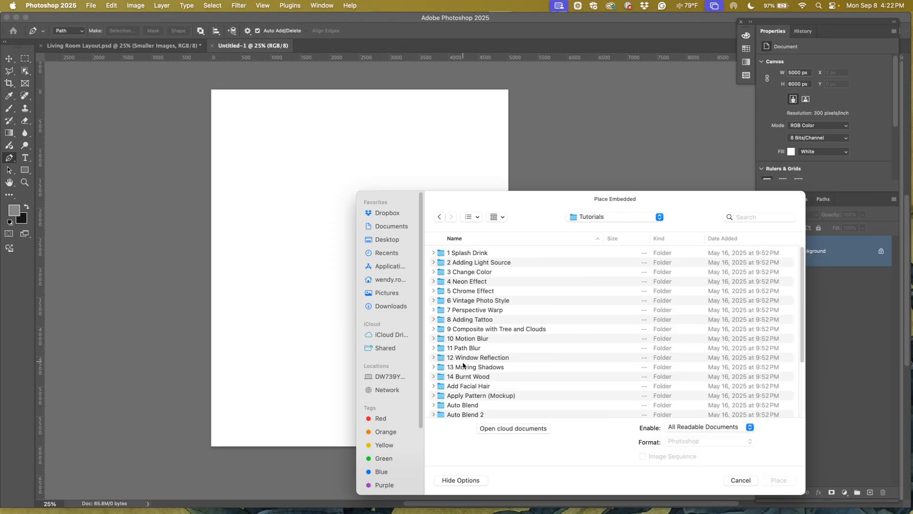
Place Chair 3.jpg from the For Layout folder as an embedded image, and delete the placed layer
{"action": "scroll", "coordinate": [468, 280], "scroll_direction": "down", "scroll_amount": 5}
{"action": "left_click", "coordinate": [454, 339]}
{"action": "double_click", "coordinate": [453, 339]}
{"action": "left_click", "coordinate": [455, 262]}
{"action": "double_click", "coordinate": [455, 263]}
{"action": "double_click", "coordinate": [452, 270]}
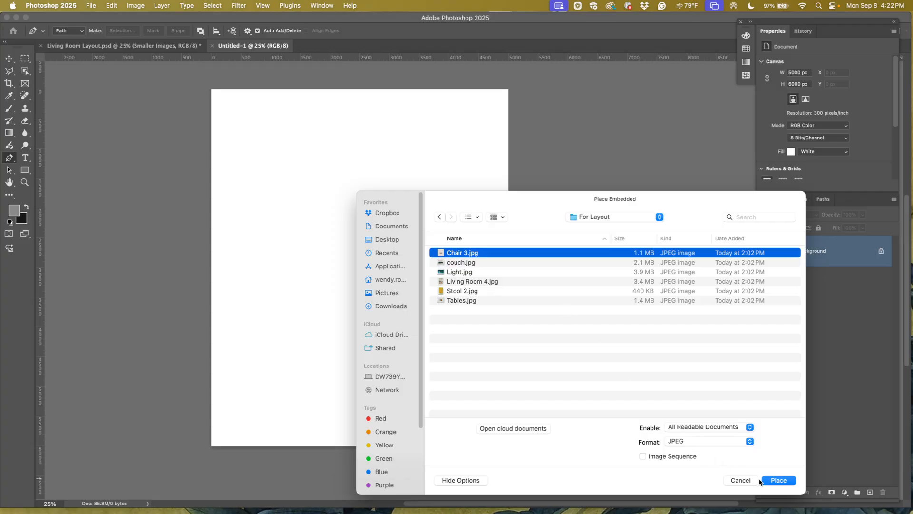
{"action": "key", "text": "Return"}
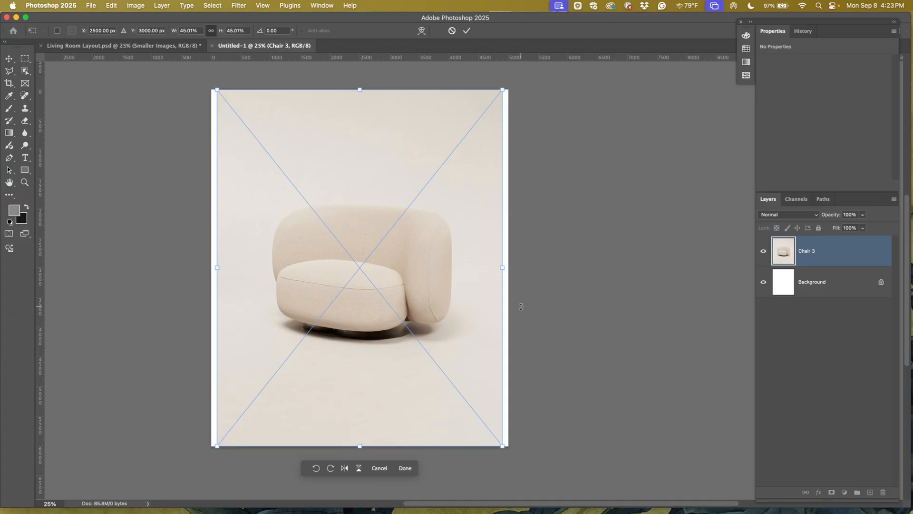
{"action": "left_click_drag", "start_coordinate": [826, 250], "coordinate": [884, 490]}
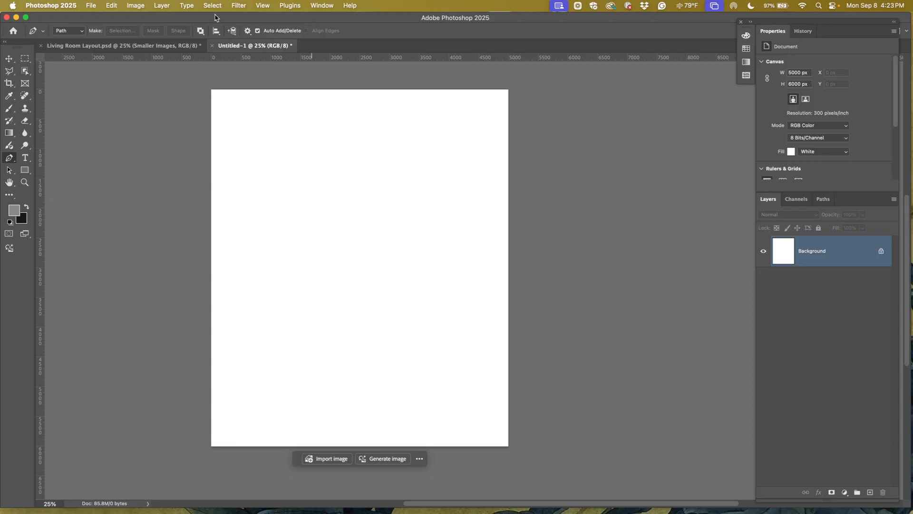
Load Chair 3, couch, Light, Living Room 4, Stool 2 and Tables from the For Layout folder into a stack as separate layers
{"action": "left_click", "coordinate": [91, 5]}
{"action": "mouse_move", "coordinate": [155, 225]}
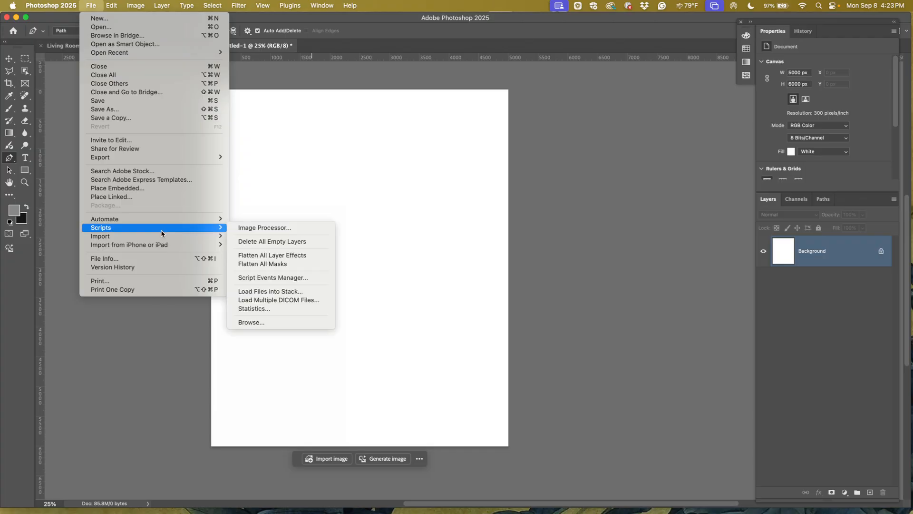
{"action": "left_click", "coordinate": [256, 292]}
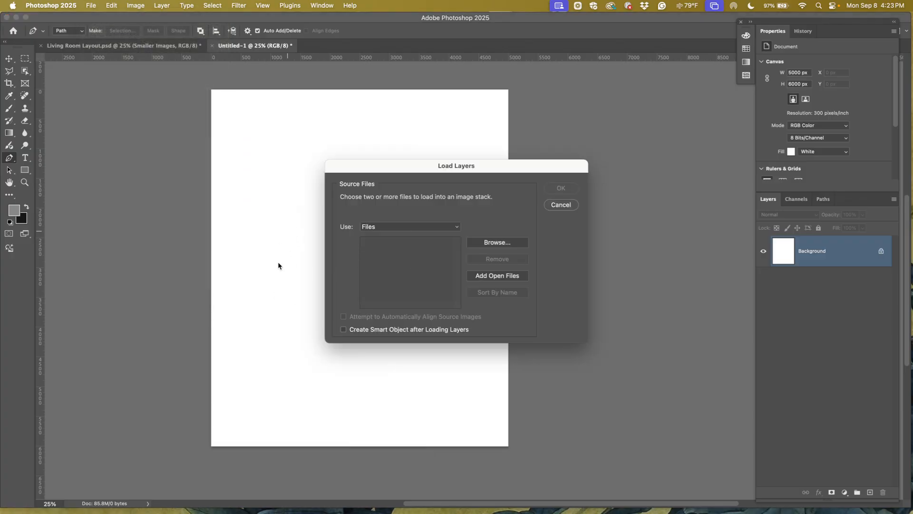
{"action": "left_click", "coordinate": [492, 243]}
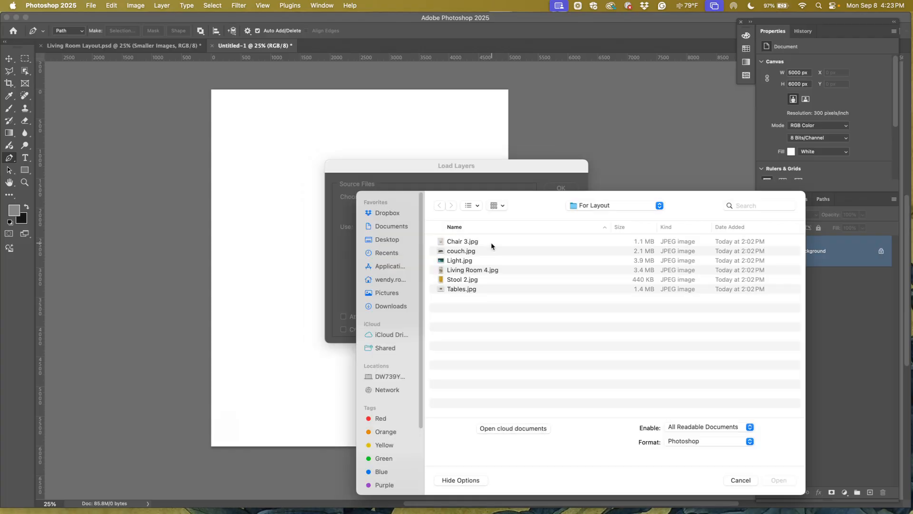
{"action": "left_click", "coordinate": [466, 241]}
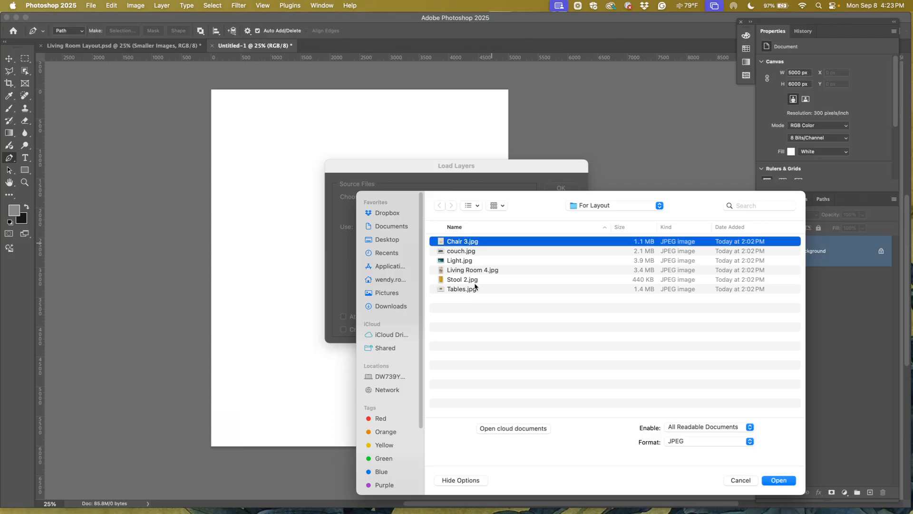
{"action": "left_click", "coordinate": [472, 290], "text": "shift"}
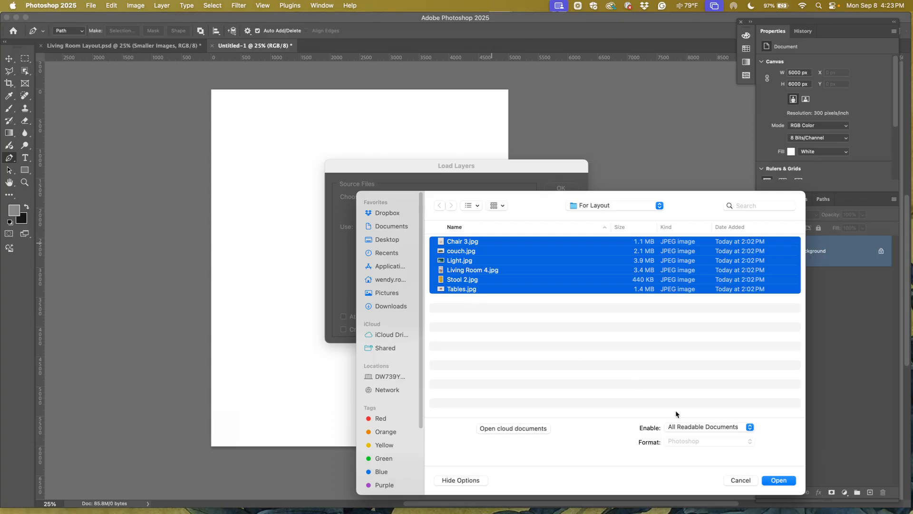
{"action": "left_click", "coordinate": [775, 480]}
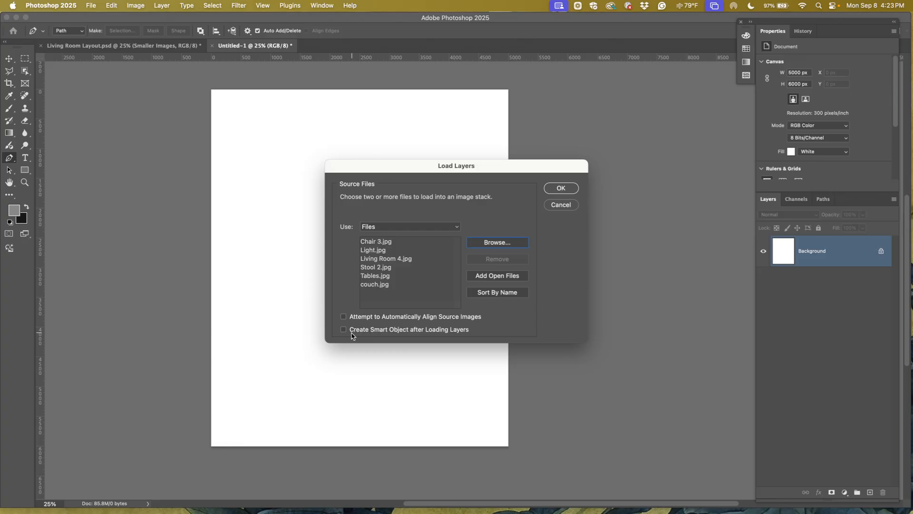
{"action": "left_click", "coordinate": [556, 189]}
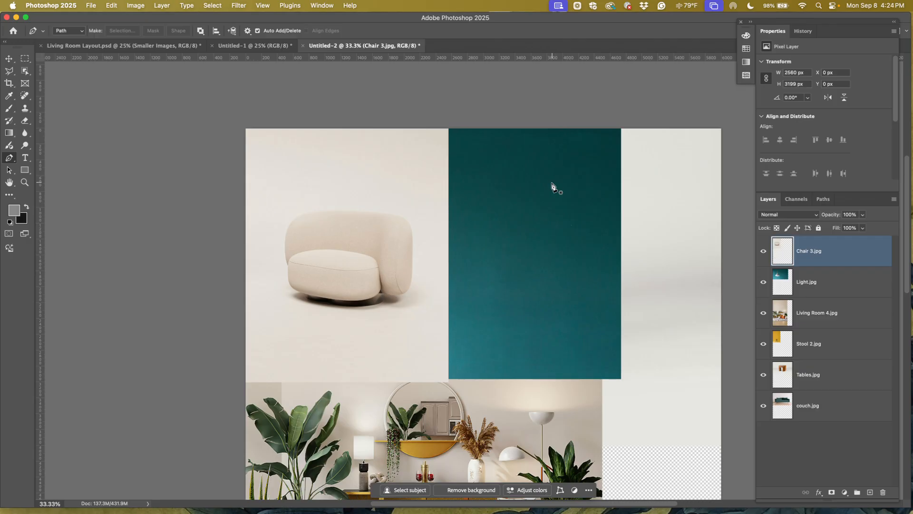
Move the Chair 3 layer to about X 679, Y 272 px and the Light layer to about X 2450, Y 411 px
{"action": "key", "text": "v"}
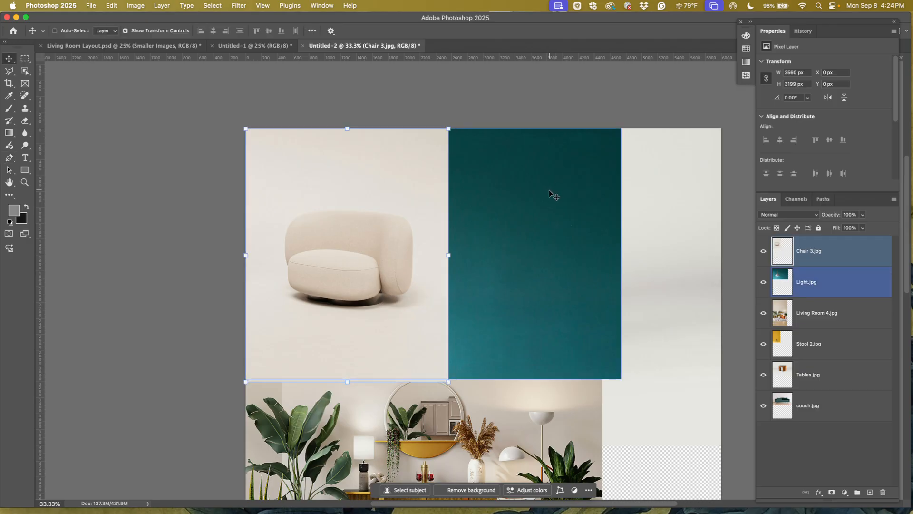
{"action": "left_click_drag", "start_coordinate": [365, 227], "coordinate": [655, 269]}
{"action": "left_click", "coordinate": [806, 290]}
{"action": "scroll", "coordinate": [262, 181], "scroll_direction": "down", "scroll_amount": 10}
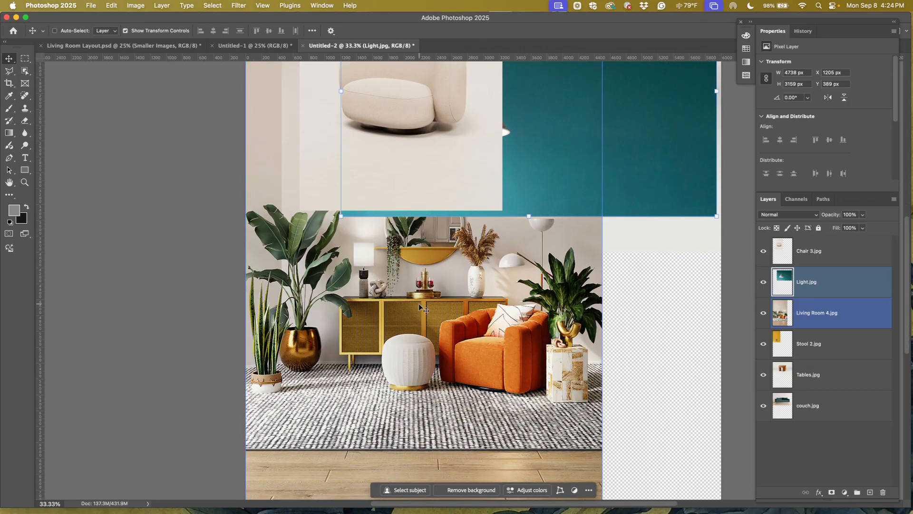
{"action": "left_click_drag", "start_coordinate": [421, 311], "coordinate": [520, 313]}
Move the Living Room 4 layer to about X 577 px, Y 4 px on the stacked document's canvas
{"action": "left_click", "coordinate": [808, 316]}
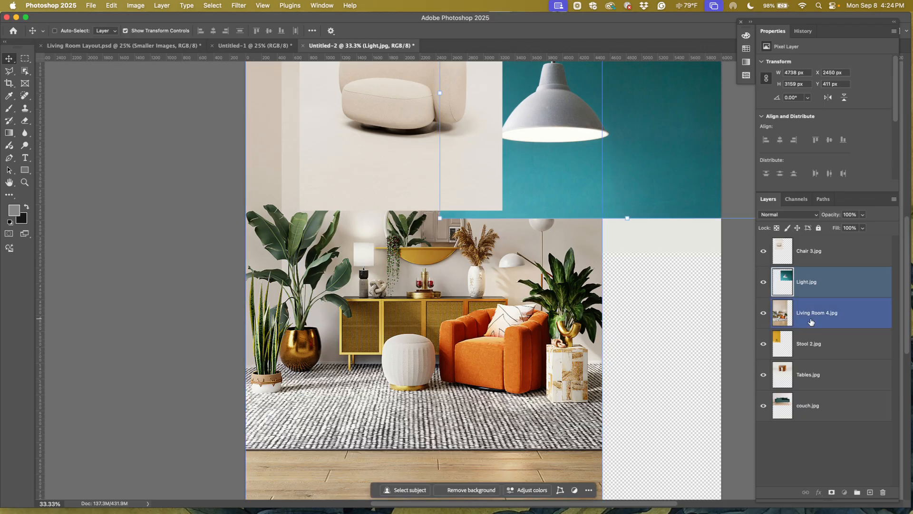
{"action": "left_click_drag", "start_coordinate": [419, 338], "coordinate": [470, 402]}
{"action": "key", "text": "super+minus"}
{"action": "key", "text": "super+minus"}
{"action": "key", "text": "super+minus"}
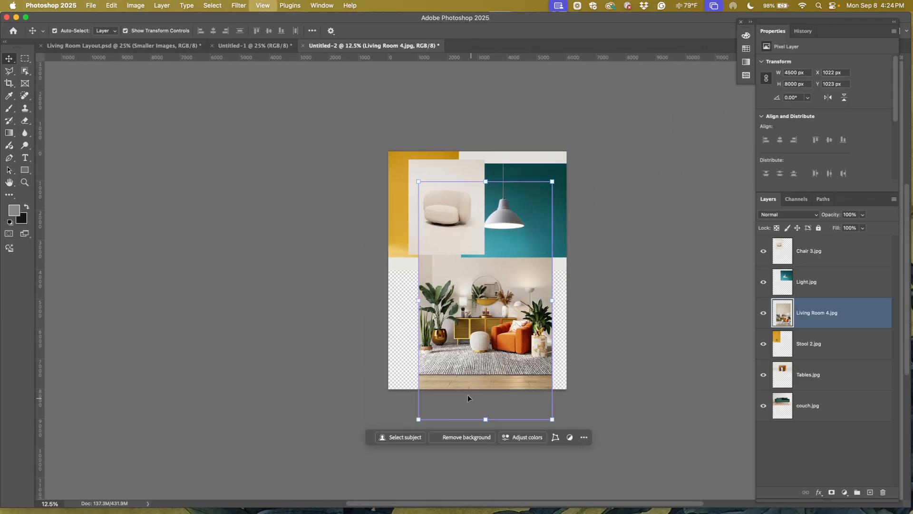
{"action": "left_click_drag", "start_coordinate": [481, 340], "coordinate": [474, 309]}
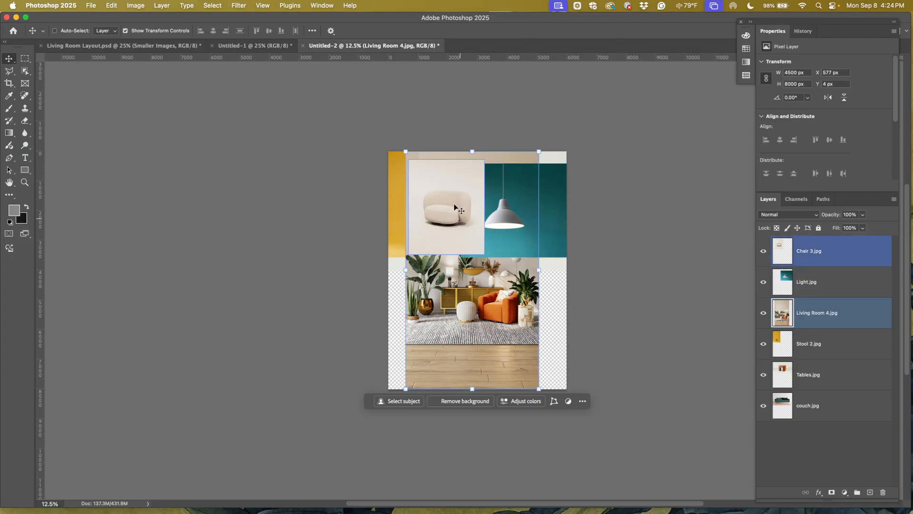
Copy all six stacked image layers into the blank 5000 x 6000 px document and move them together to about X -638, Y -832 px
{"action": "left_click", "coordinate": [236, 46]}
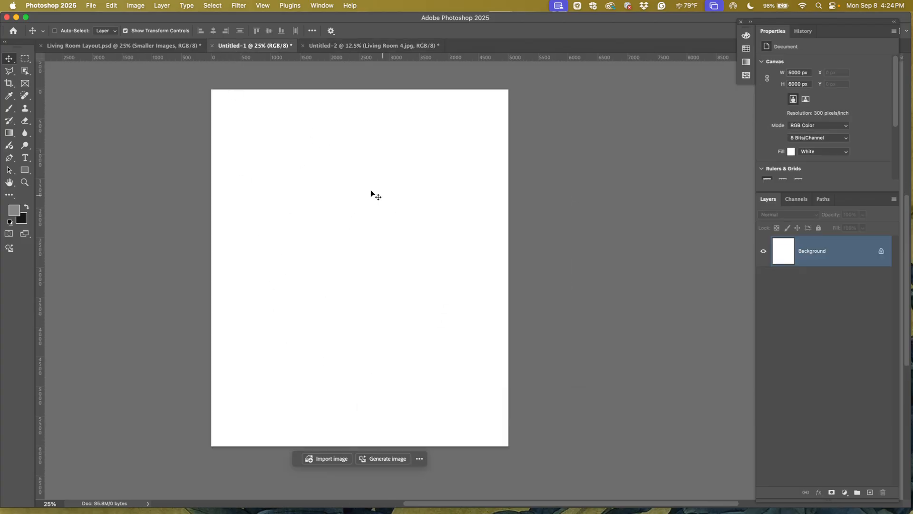
{"action": "left_click", "coordinate": [361, 50]}
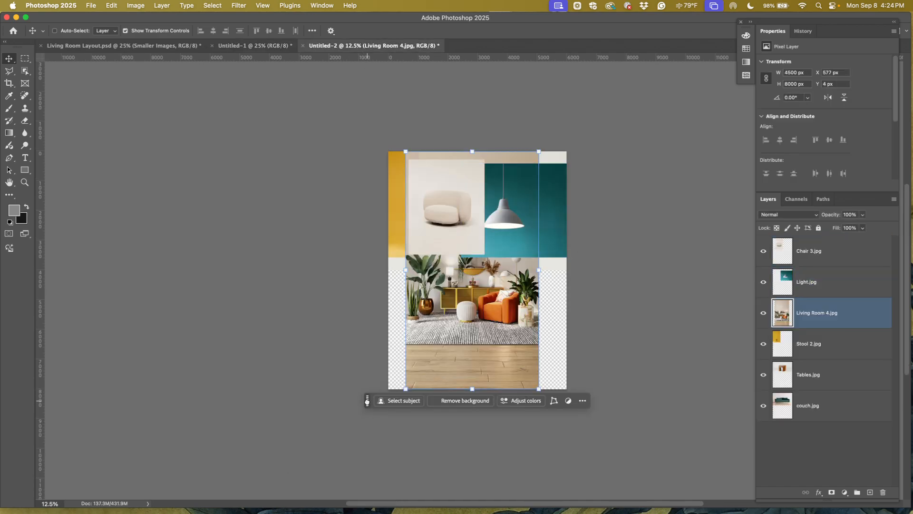
{"action": "left_click", "coordinate": [823, 254]}
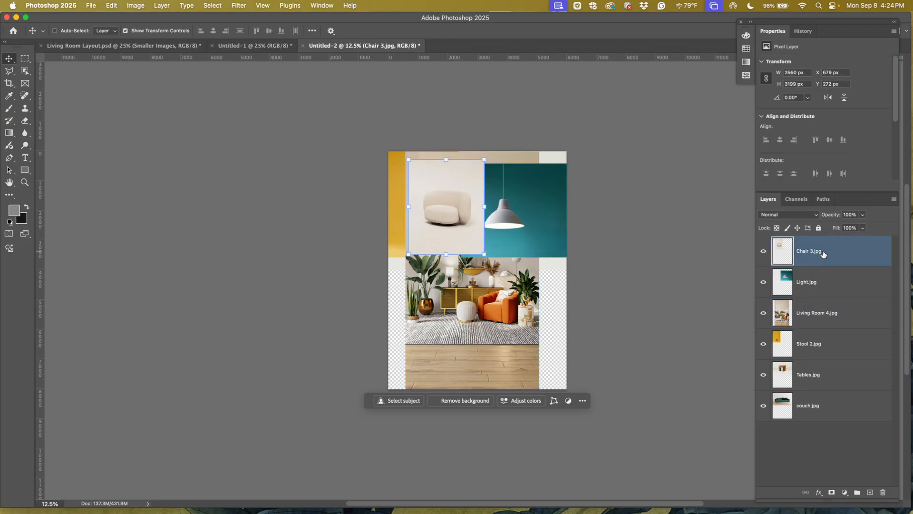
{"action": "left_click", "coordinate": [829, 408], "text": "shift"}
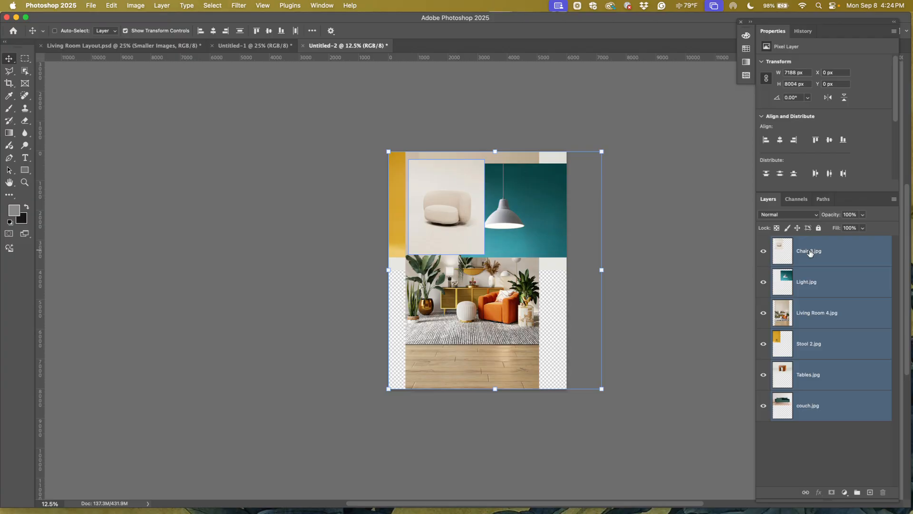
{"action": "left_click_drag", "start_coordinate": [810, 252], "coordinate": [336, 168]}
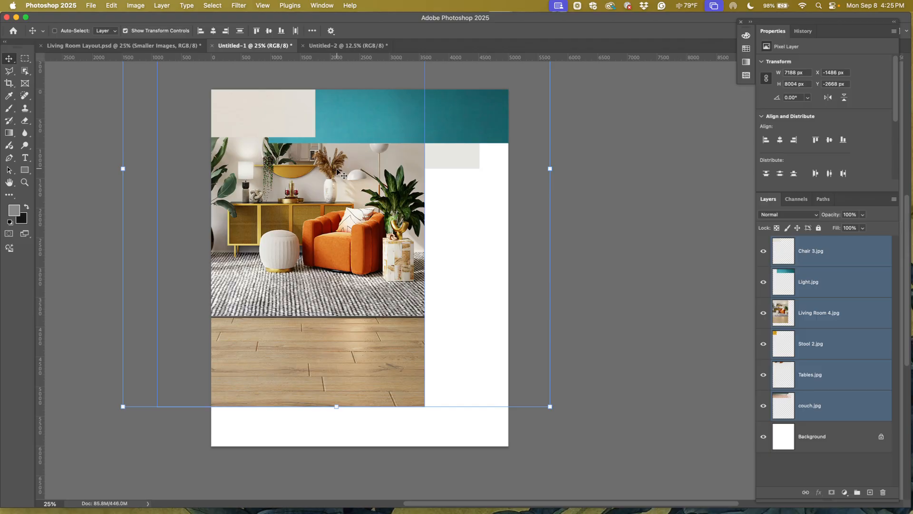
{"action": "key", "text": "super+minus"}
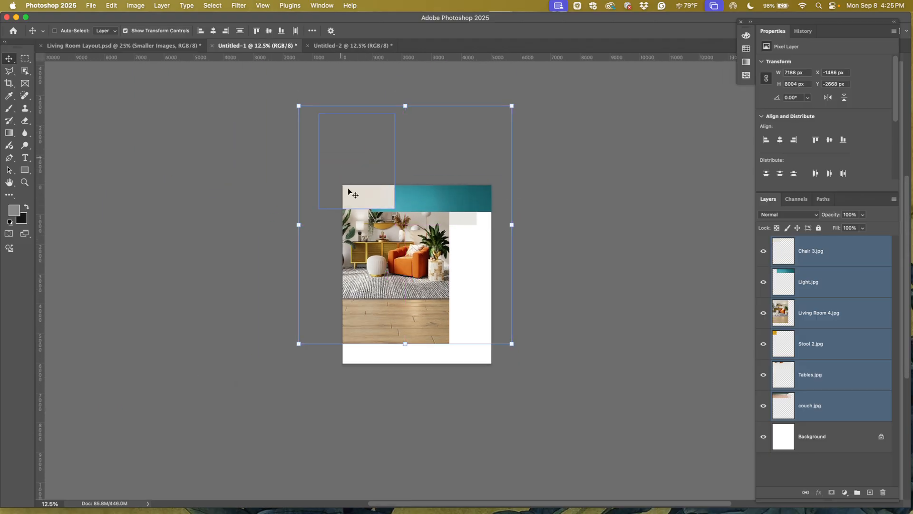
{"action": "left_click_drag", "start_coordinate": [345, 168], "coordinate": [415, 317]}
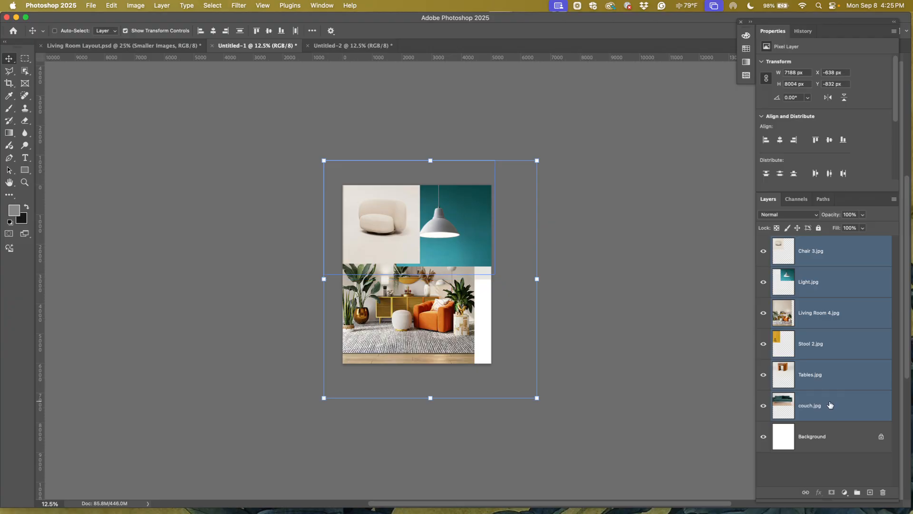
Delete the six image layers from the 5000 x 6000 px document, keeping only the Background
{"action": "left_click_drag", "start_coordinate": [830, 404], "coordinate": [883, 491]}
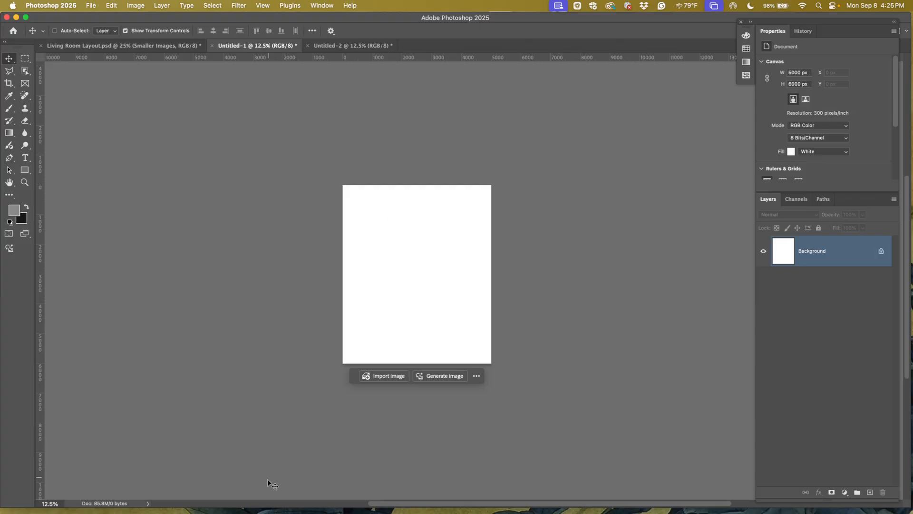
Switch to Finder and open the For Layout folder inside Day 2's Images folder under Design on Computers I_Photoshop, Tutorials
{"action": "left_click", "coordinate": [211, 498]}
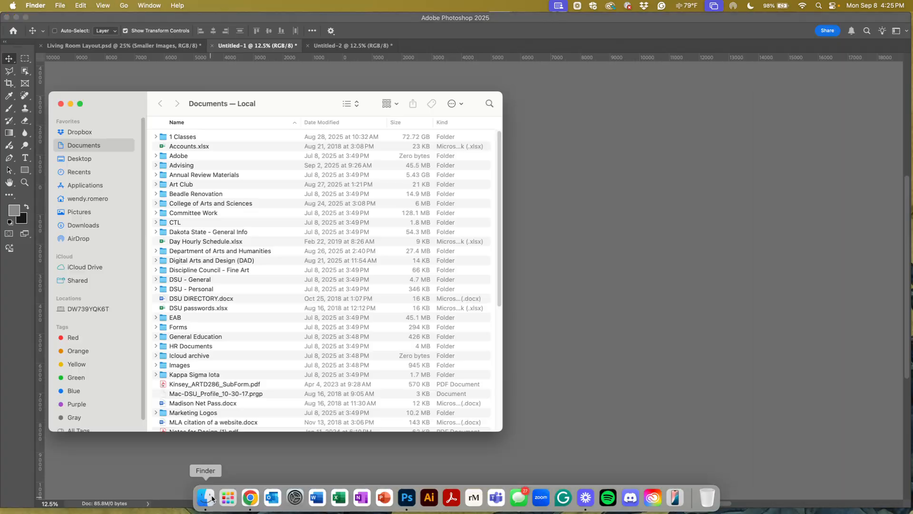
{"action": "double_click", "coordinate": [182, 137]}
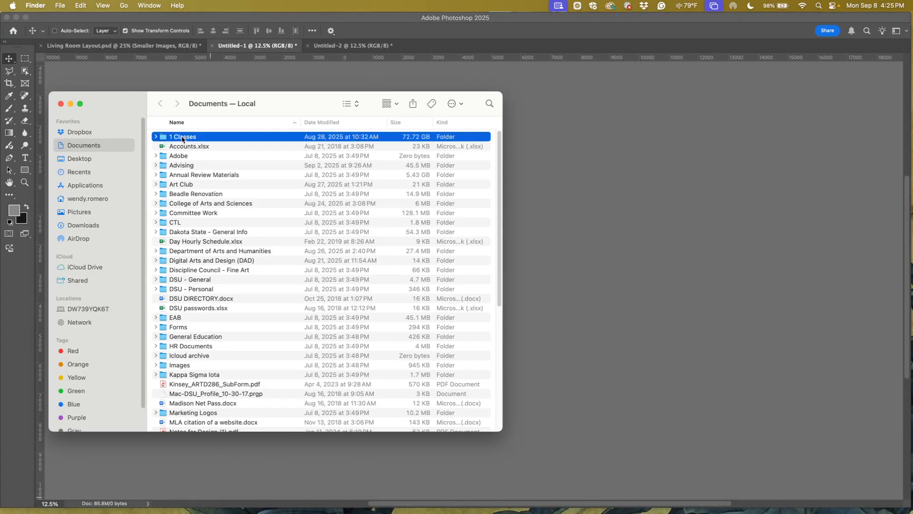
{"action": "double_click", "coordinate": [198, 204]}
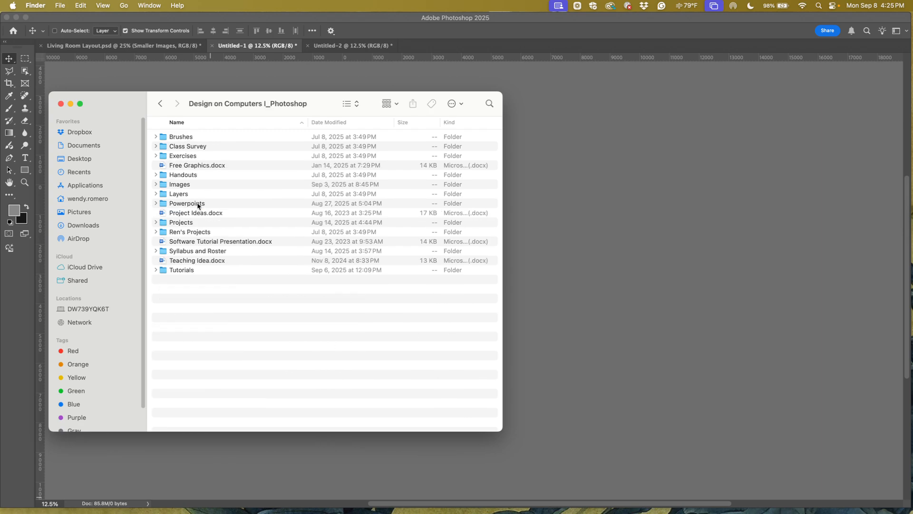
{"action": "double_click", "coordinate": [183, 270]}
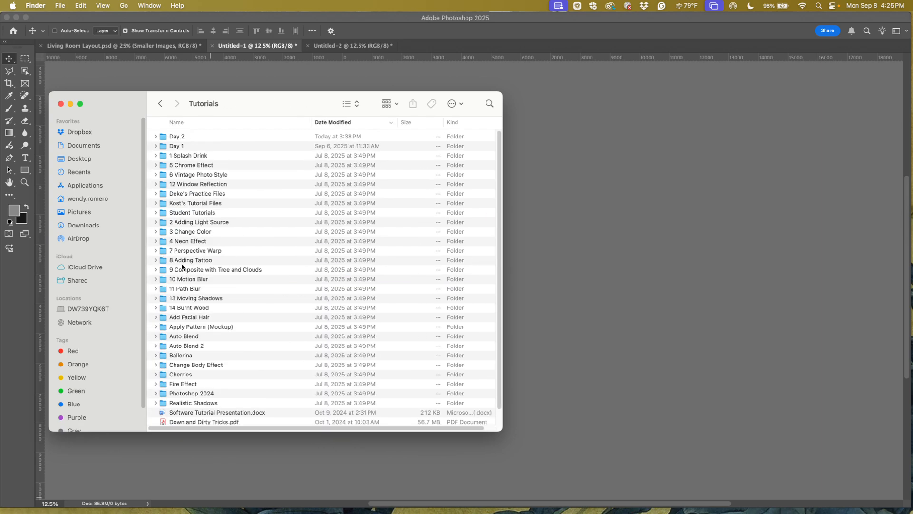
{"action": "double_click", "coordinate": [175, 138]}
{"action": "double_click", "coordinate": [174, 147]}
{"action": "left_click", "coordinate": [174, 150]}
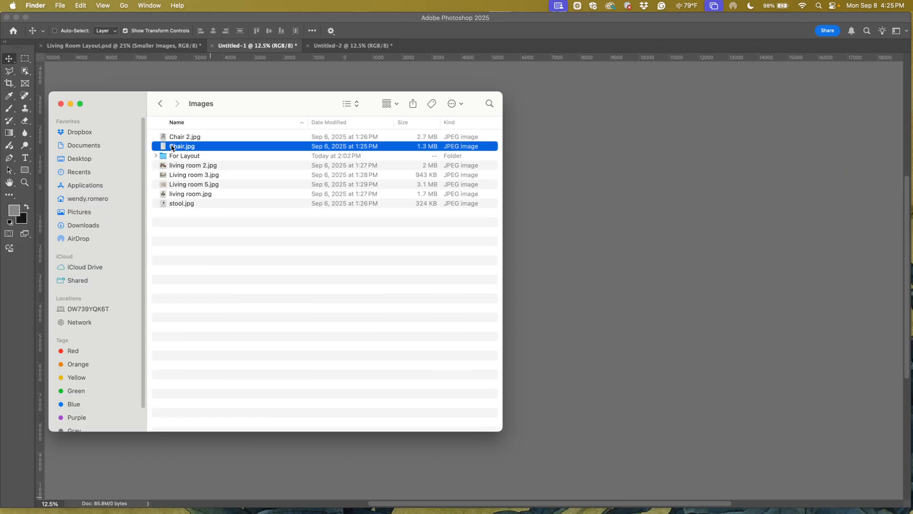
{"action": "double_click", "coordinate": [176, 156]}
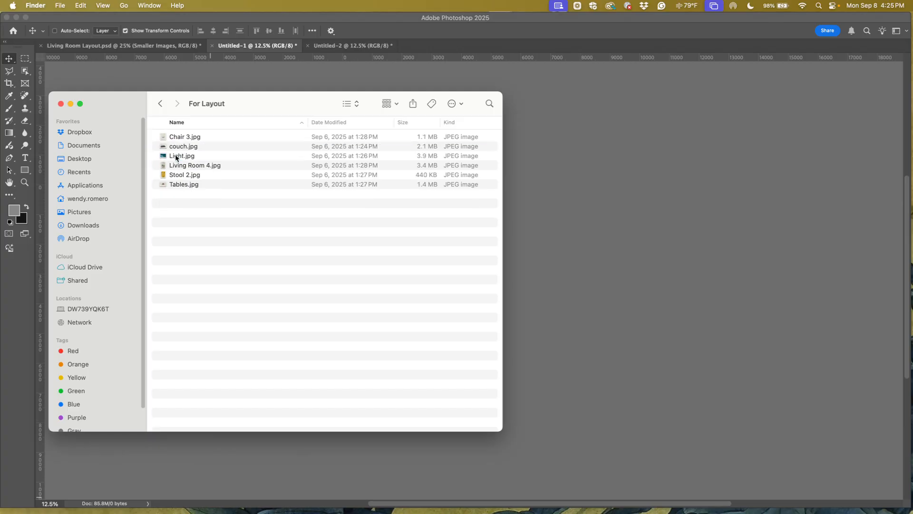
Open all six For Layout images, Chair 3 through Tables, as separate documents in Adobe Photoshop 2025
{"action": "left_click", "coordinate": [177, 122]}
{"action": "left_click", "coordinate": [180, 137]}
{"action": "left_click", "coordinate": [185, 185], "text": "shift"}
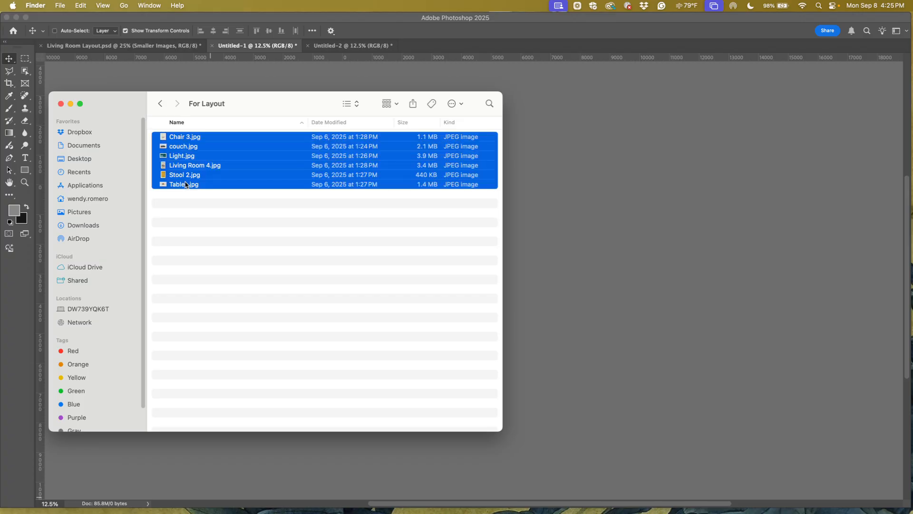
{"action": "right_click", "coordinate": [177, 158]}
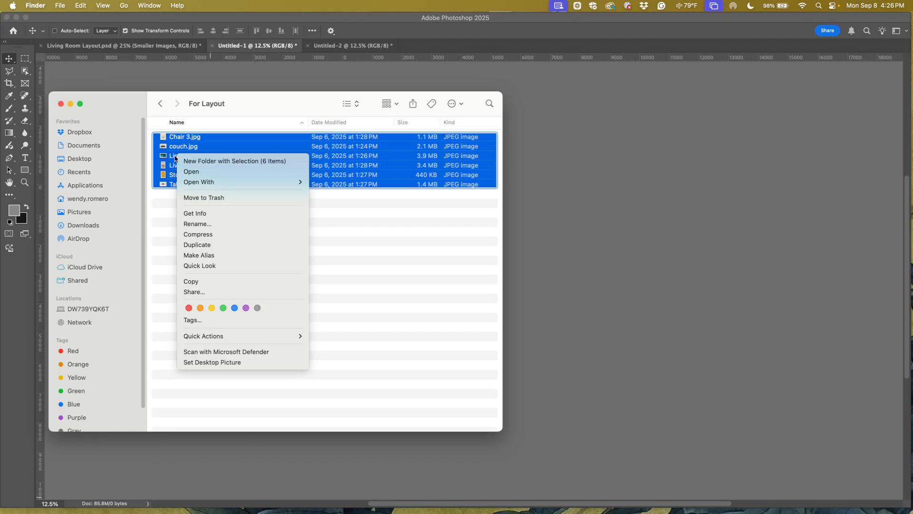
{"action": "mouse_move", "coordinate": [244, 183]}
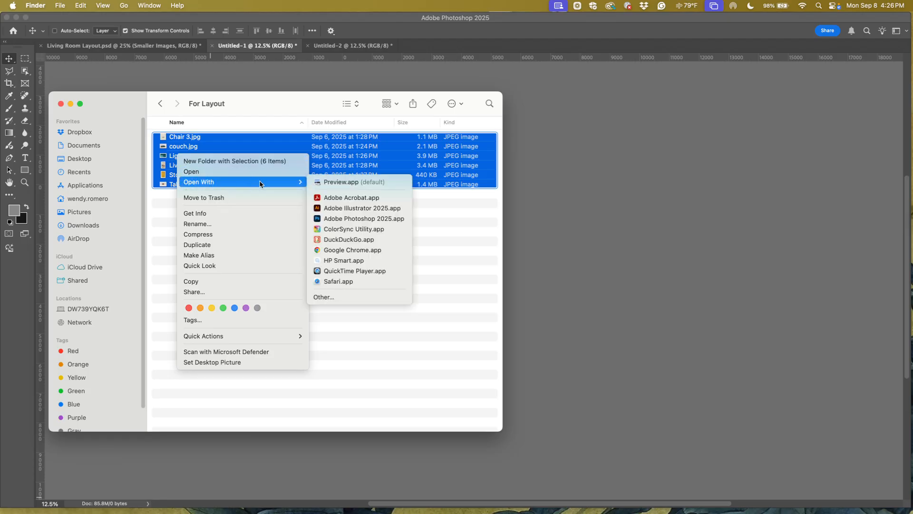
{"action": "left_click", "coordinate": [334, 219]}
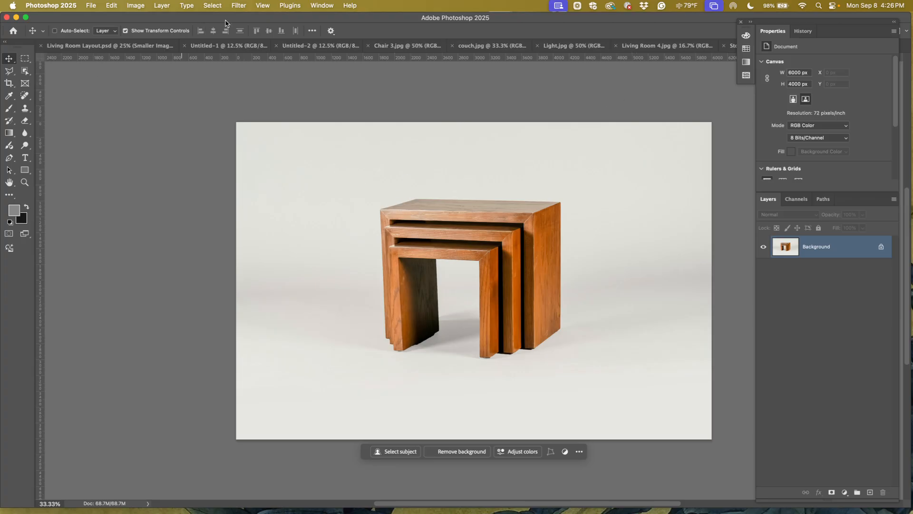
Tile all open documents so they are visible side by side
{"action": "left_click", "coordinate": [322, 6]}
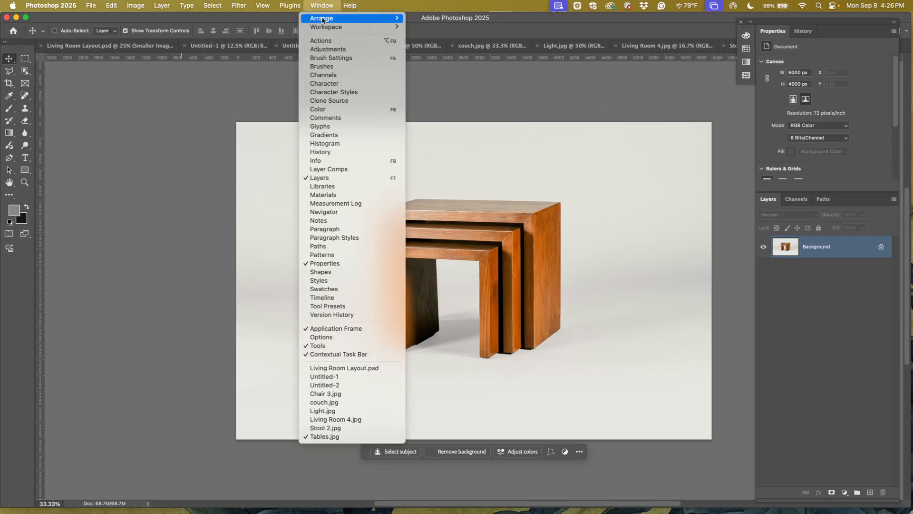
{"action": "mouse_move", "coordinate": [322, 20]}
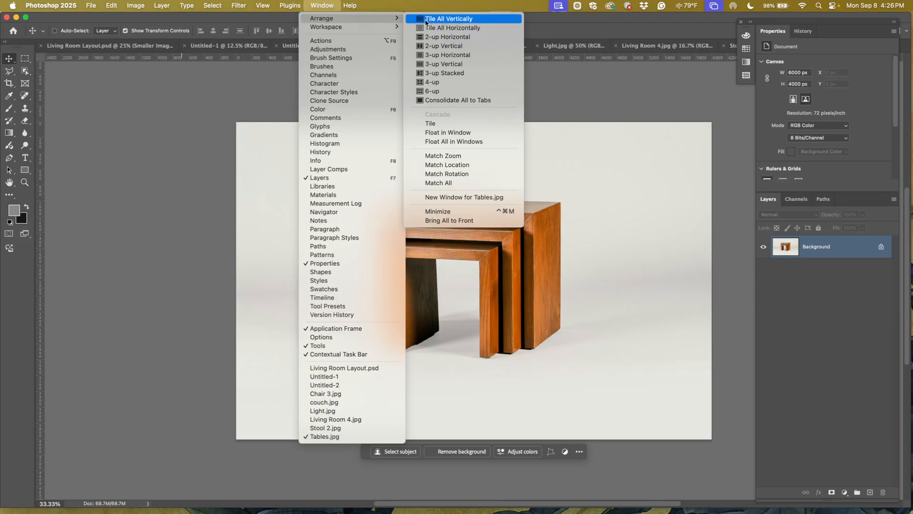
{"action": "left_click", "coordinate": [427, 124]}
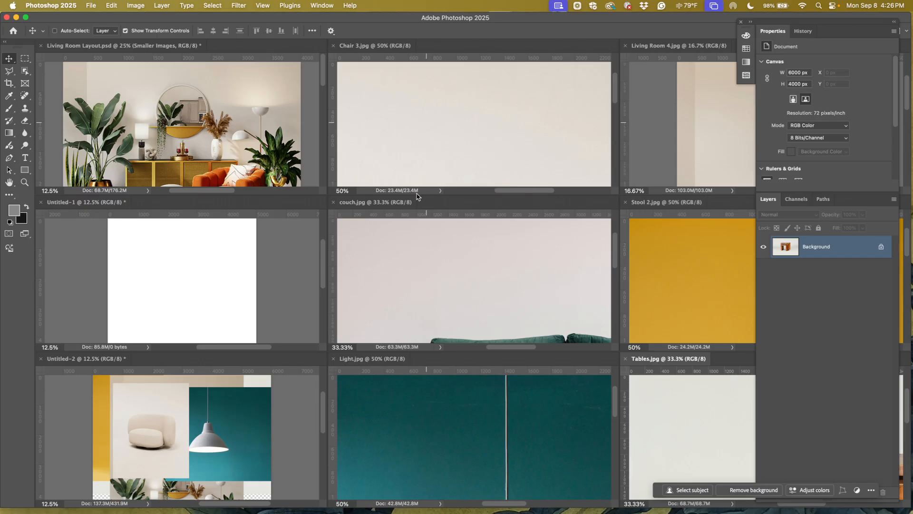
{"action": "scroll", "coordinate": [215, 127], "scroll_direction": "up", "scroll_amount": 3}
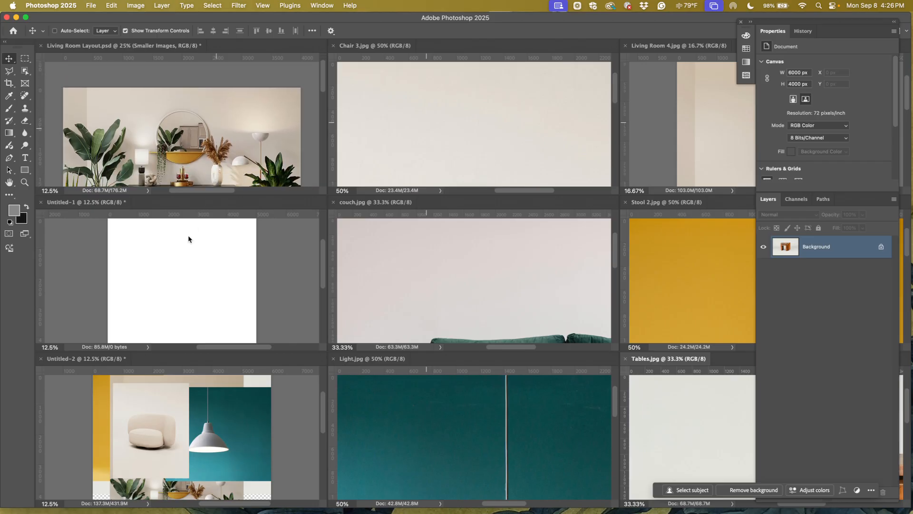
Close Living Room Layout.psd without saving its changes
{"action": "left_click", "coordinate": [170, 275]}
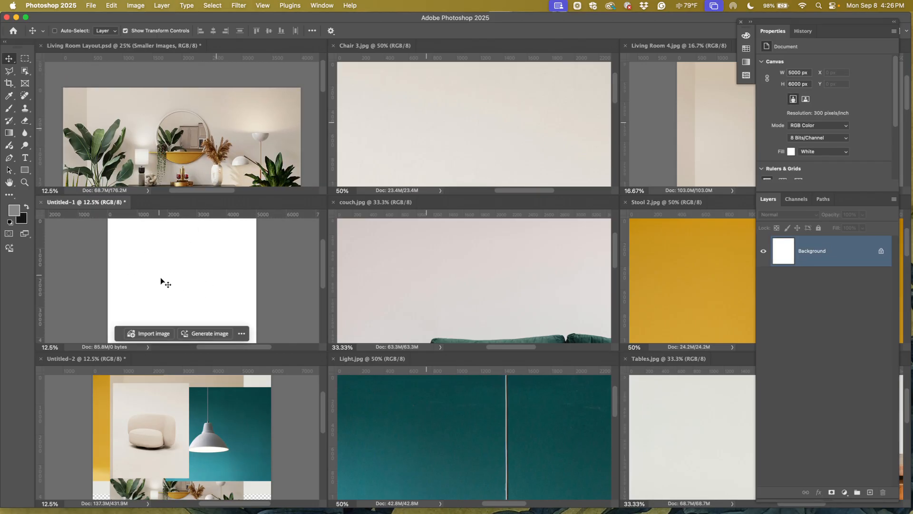
{"action": "left_click", "coordinate": [196, 132]}
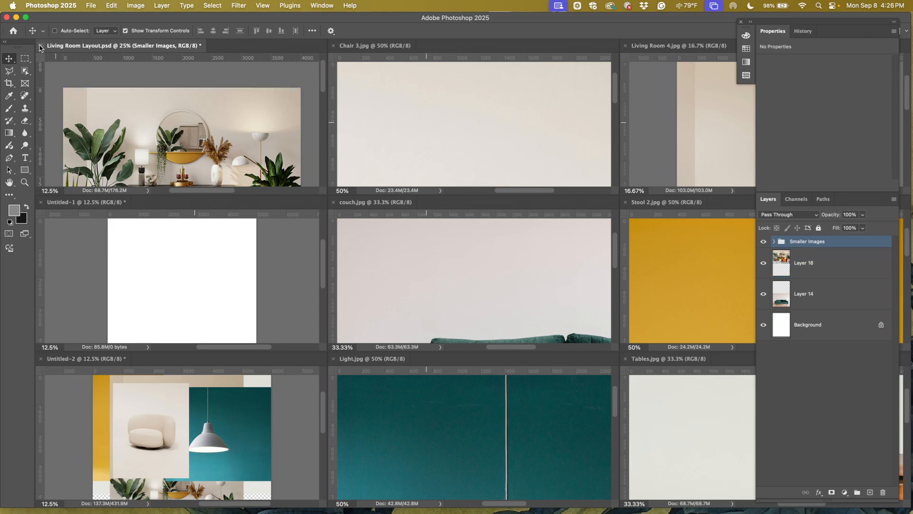
{"action": "left_click", "coordinate": [41, 46]}
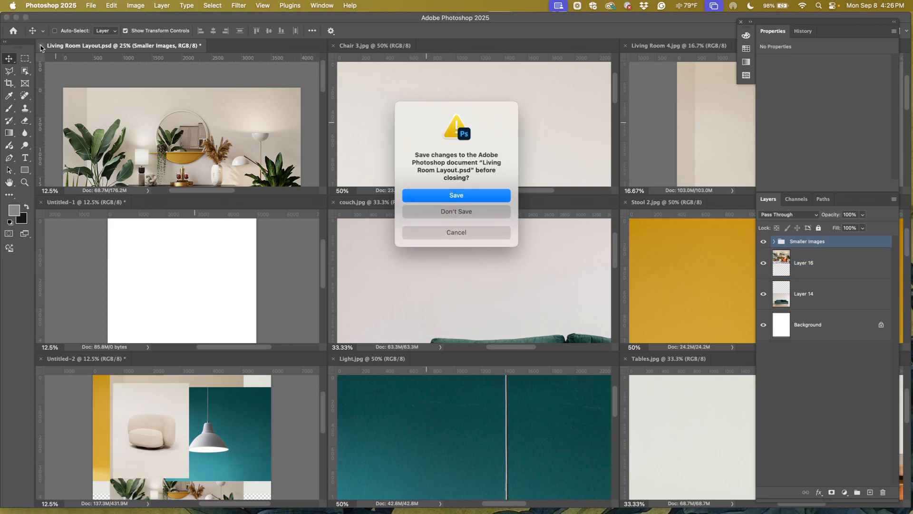
{"action": "left_click", "coordinate": [454, 212]}
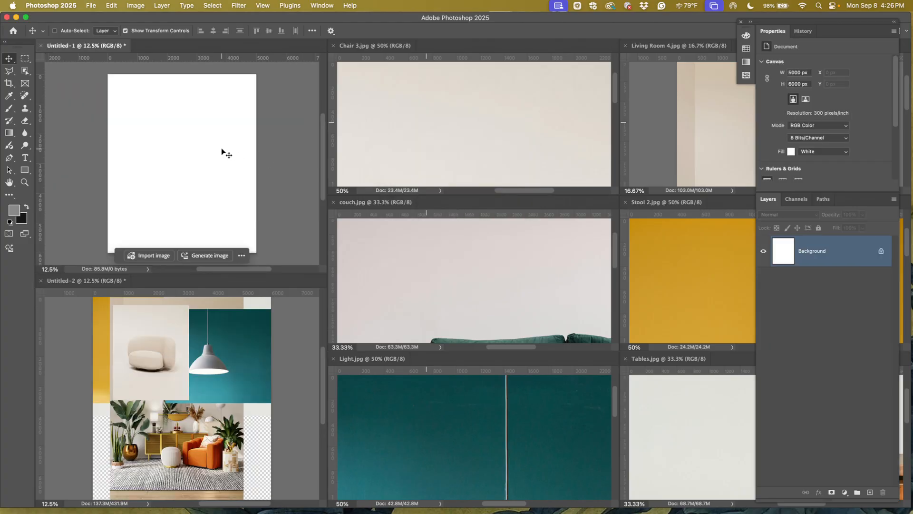
Copy the Chair 3 image into the blank Untitled-1 document at about X 2366, Y 2091 px and close Chair 3.jpg
{"action": "left_click", "coordinate": [447, 152]}
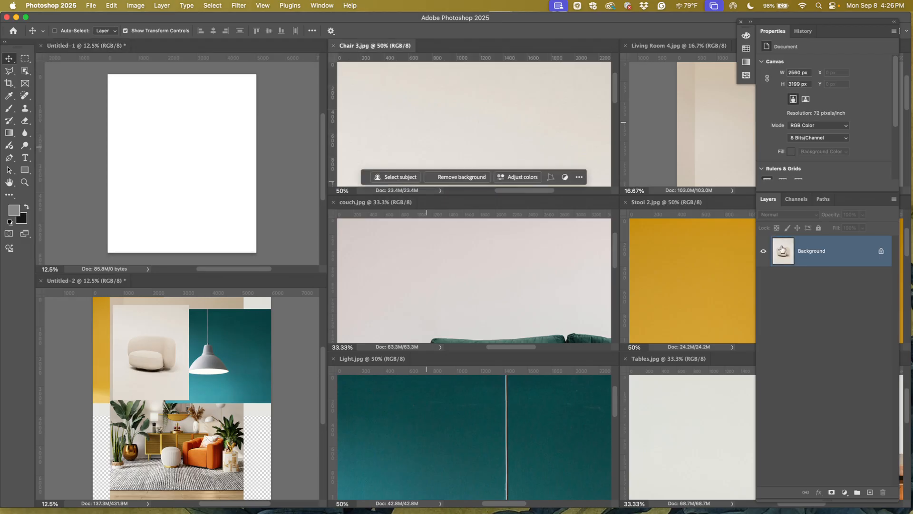
{"action": "left_click_drag", "start_coordinate": [808, 249], "coordinate": [201, 156]}
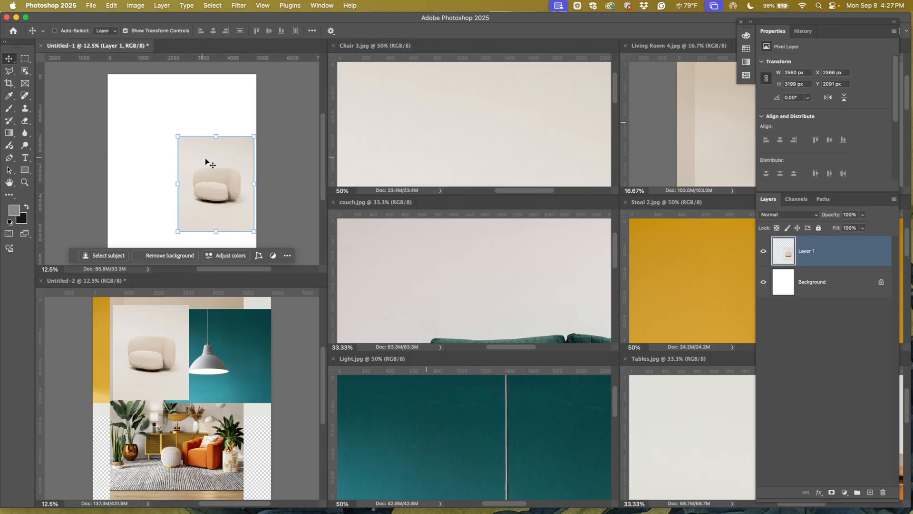
{"action": "left_click", "coordinate": [397, 119]}
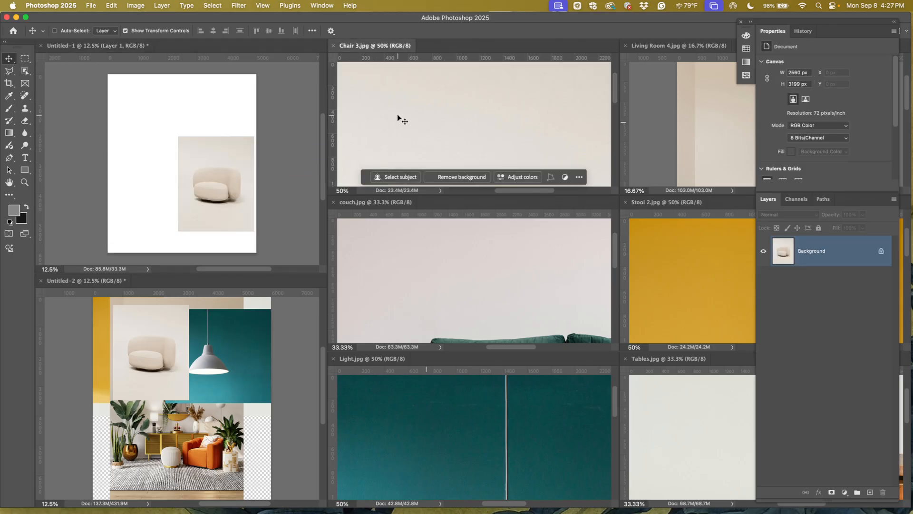
{"action": "left_click", "coordinate": [333, 46]}
Copy the couch image into Untitled-1 at about X 1588, Y 1430 px and close couch.jpg
{"action": "left_click", "coordinate": [454, 161]}
{"action": "left_click_drag", "start_coordinate": [817, 255], "coordinate": [192, 144]}
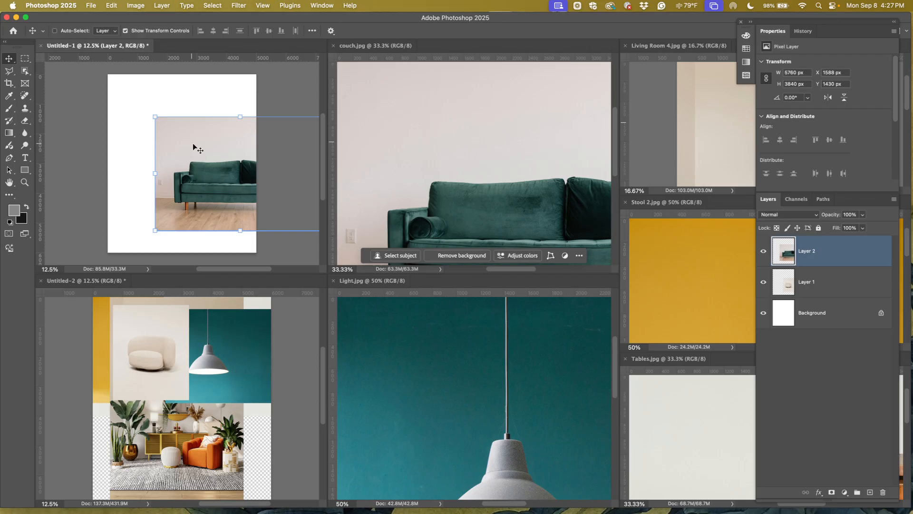
{"action": "left_click", "coordinate": [441, 157]}
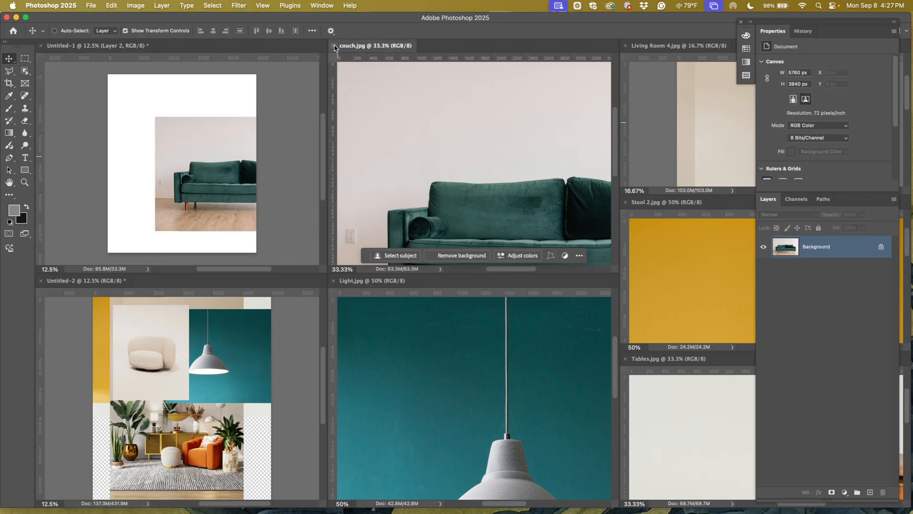
{"action": "left_click", "coordinate": [334, 46]}
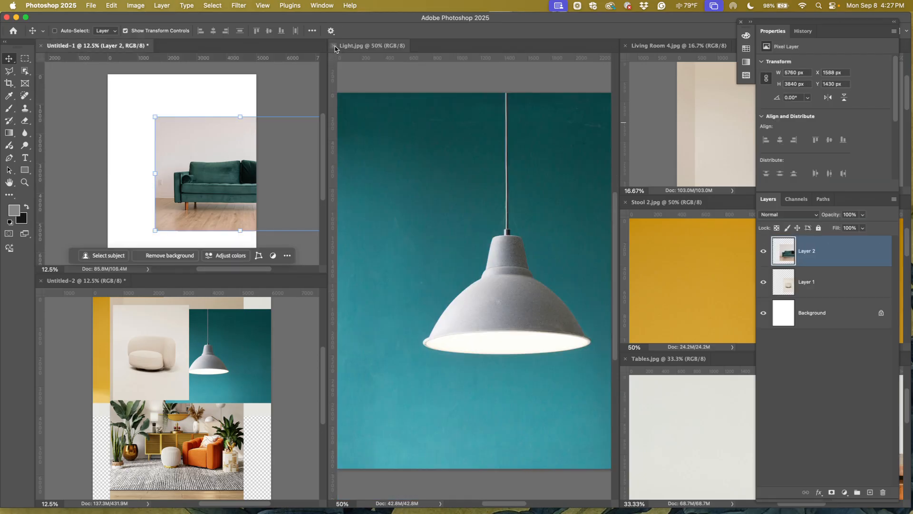
Copy the Light image into Untitled-1 at about X 1567, Y 1609 px and close Light.jpg
{"action": "left_click", "coordinate": [466, 273]}
{"action": "left_click_drag", "start_coordinate": [799, 247], "coordinate": [168, 137]}
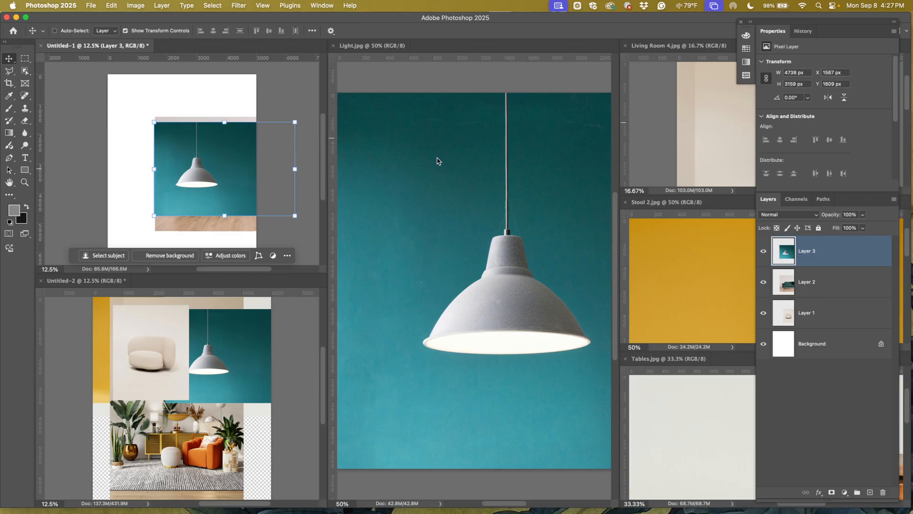
{"action": "left_click", "coordinate": [333, 46]}
Copy the Living Room 4 image into Untitled-1 at about X 767, Y 796 px and close Living Room 4.jpg
{"action": "left_click", "coordinate": [660, 131]}
{"action": "left_click_drag", "start_coordinate": [801, 251], "coordinate": [274, 173]}
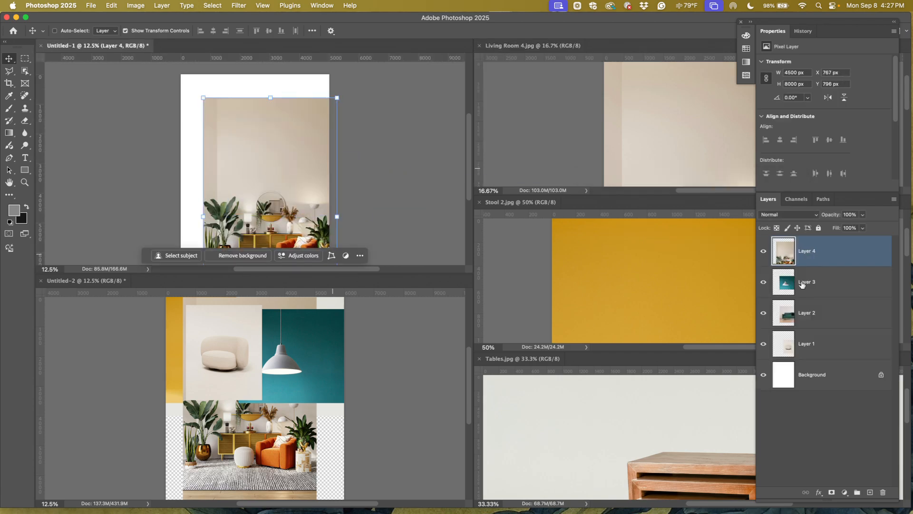
{"action": "left_click", "coordinate": [620, 144]}
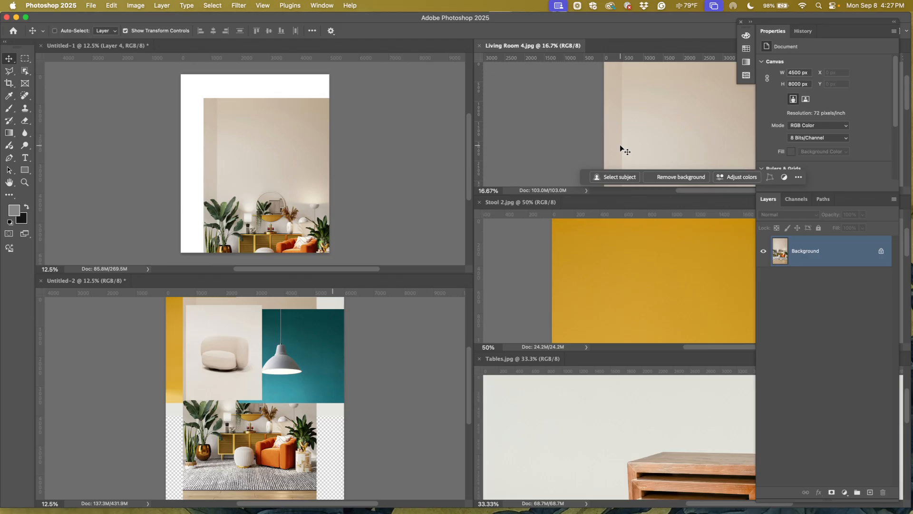
{"action": "left_click", "coordinate": [636, 247]}
{"action": "left_click", "coordinate": [613, 142]}
{"action": "left_click", "coordinate": [479, 45]}
Copy the Stool 2 image into Untitled-1 at about X 3347, Y 2675 px and close Stool 2.jpg
{"action": "left_click_drag", "start_coordinate": [798, 258], "coordinate": [340, 183]}
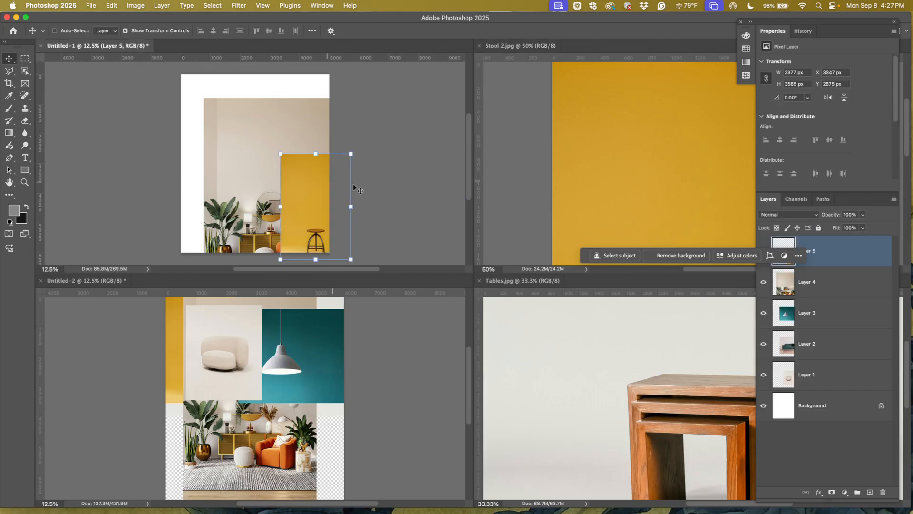
{"action": "left_click", "coordinate": [479, 46]}
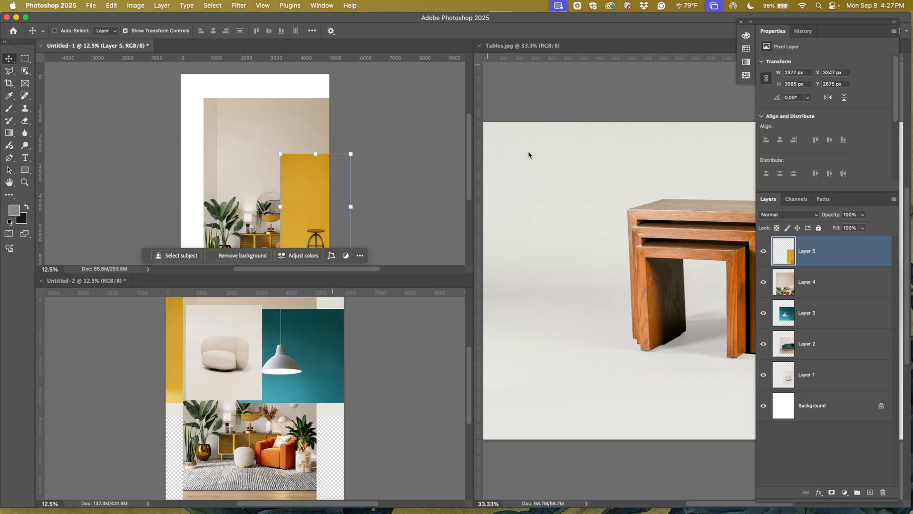
Copy the Tables image into Untitled-1 at about X 2139, Y 1701 px and close Tables.jpg
{"action": "left_click", "coordinate": [516, 129]}
{"action": "left_click_drag", "start_coordinate": [792, 245], "coordinate": [300, 166]}
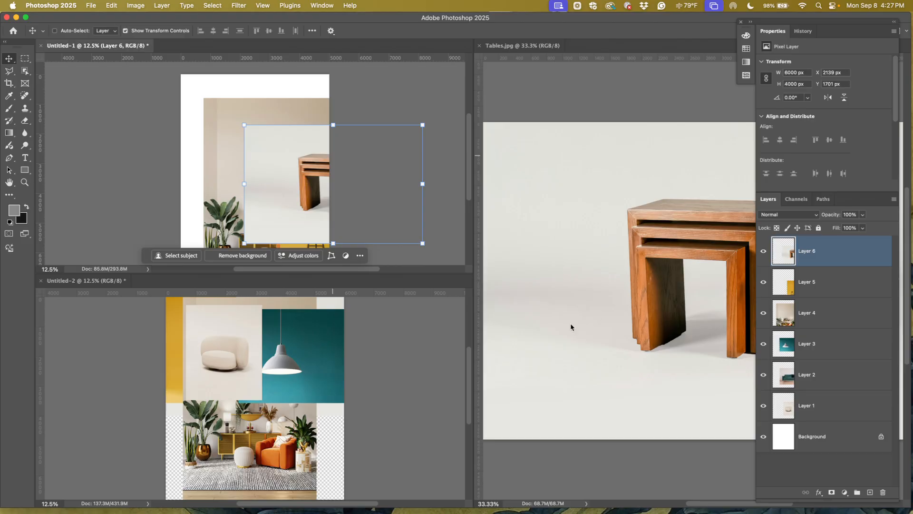
{"action": "left_click", "coordinate": [391, 373]}
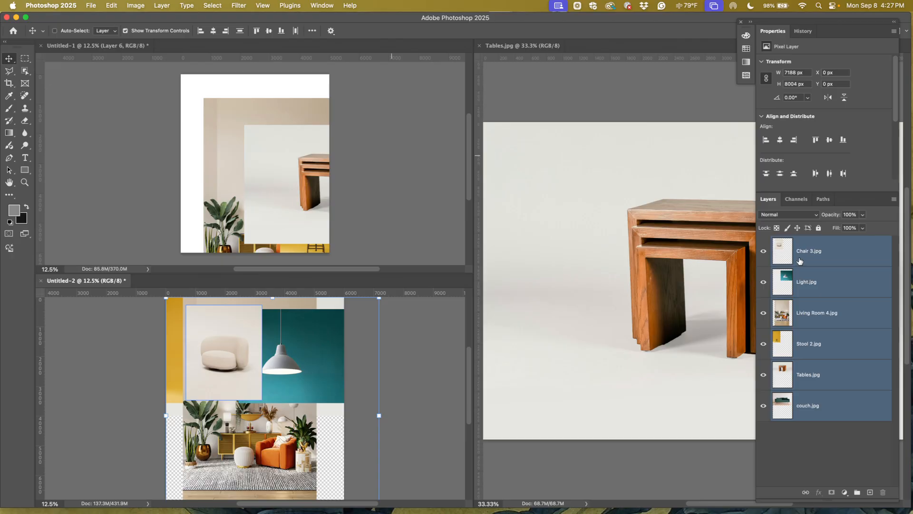
{"action": "left_click", "coordinate": [595, 95]}
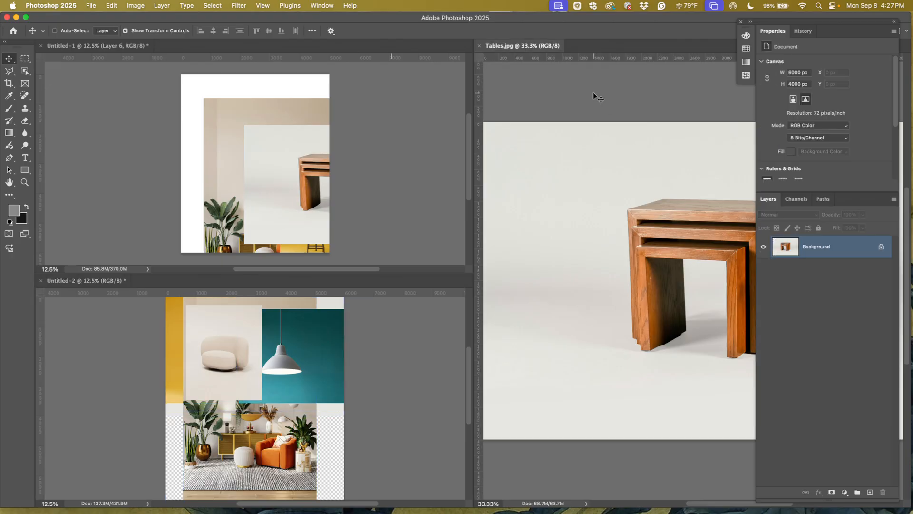
{"action": "left_click", "coordinate": [479, 46]}
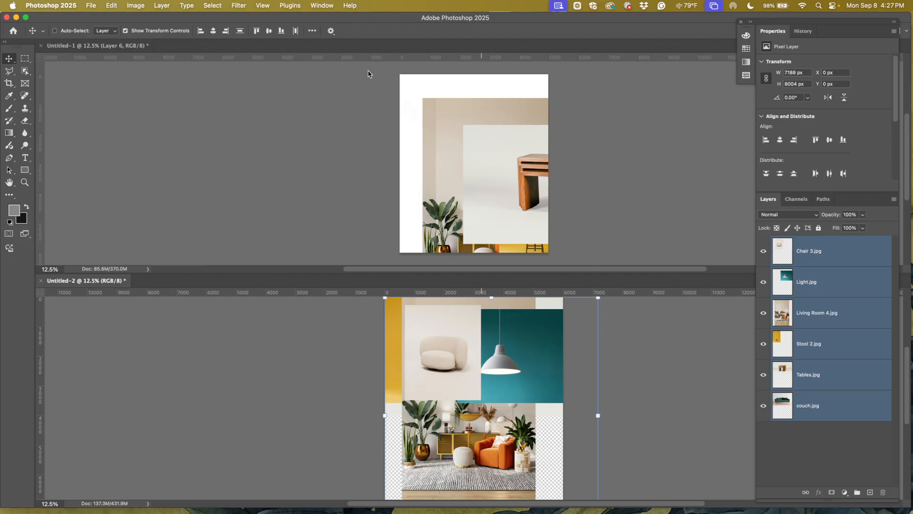
Consolidate all open documents into tabs and view Untitled-1 and Untitled-2 in turn, keeping both open
{"action": "left_click", "coordinate": [322, 6]}
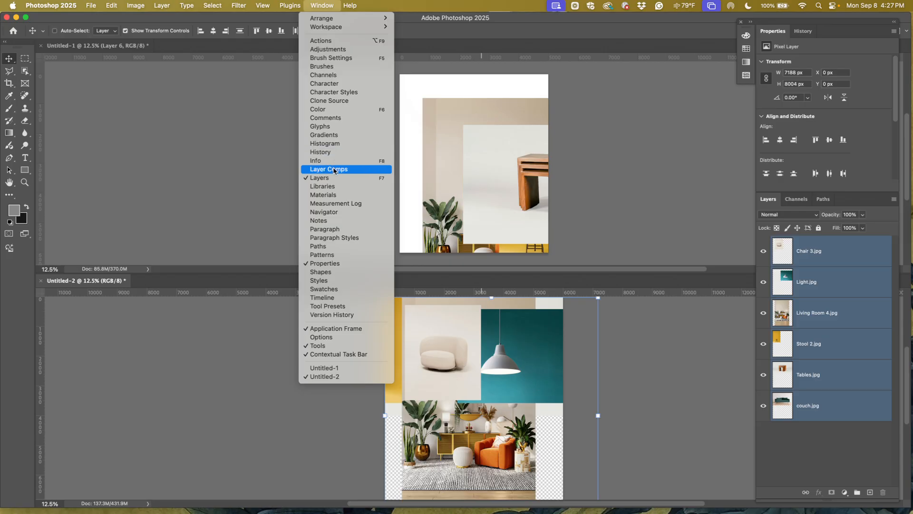
{"action": "mouse_move", "coordinate": [378, 18]}
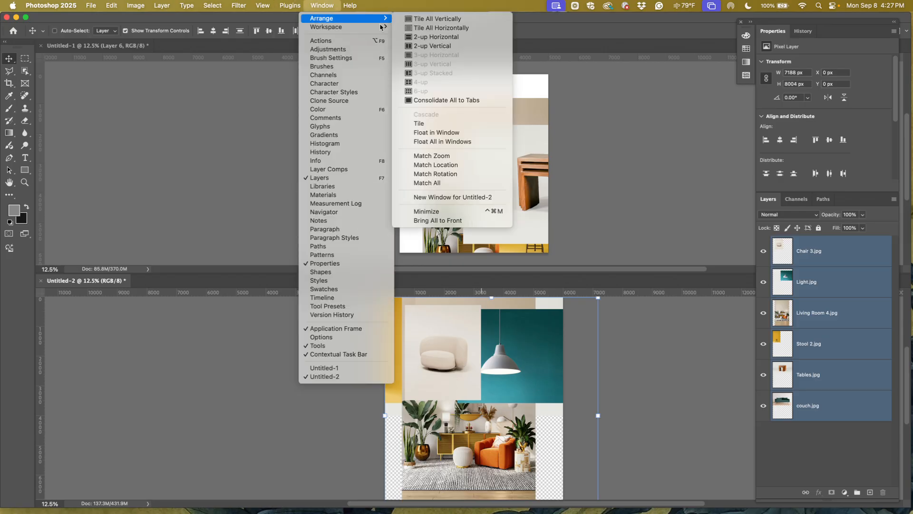
{"action": "left_click", "coordinate": [420, 100]}
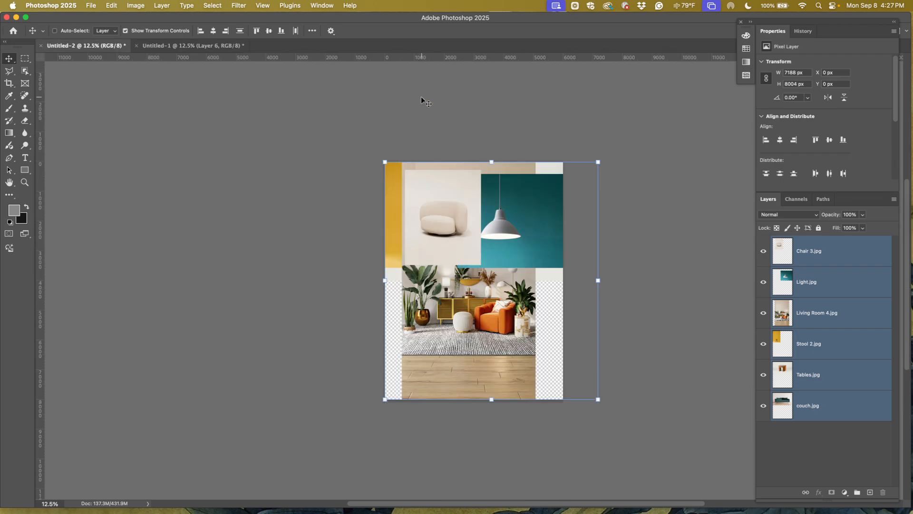
{"action": "left_click", "coordinate": [152, 47]}
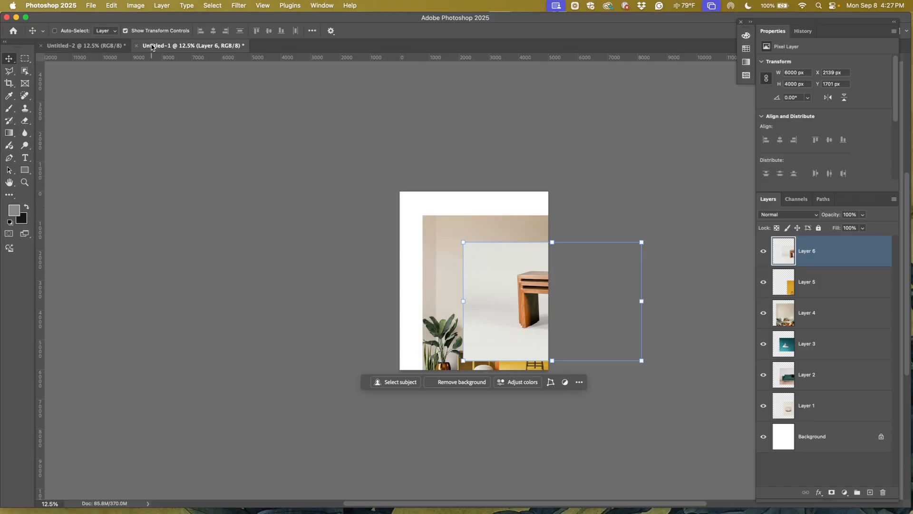
{"action": "left_click", "coordinate": [78, 47]}
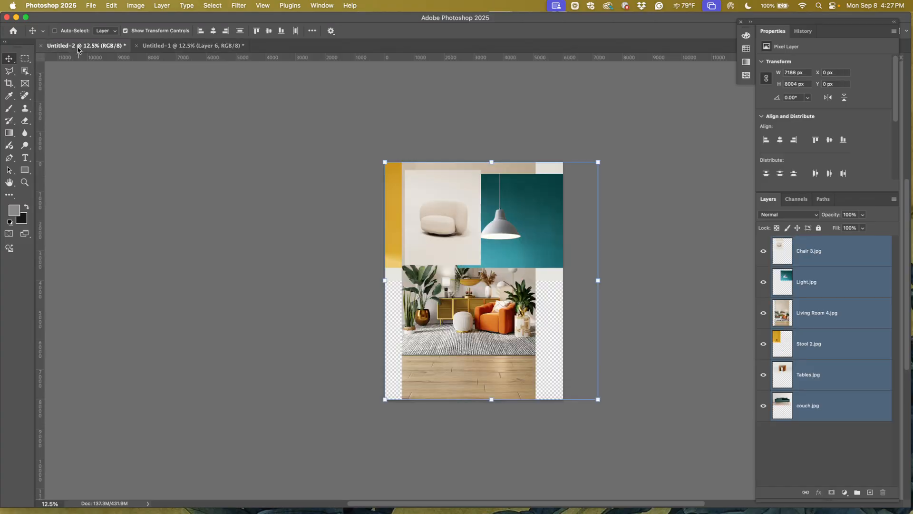
{"action": "left_click", "coordinate": [40, 46]}
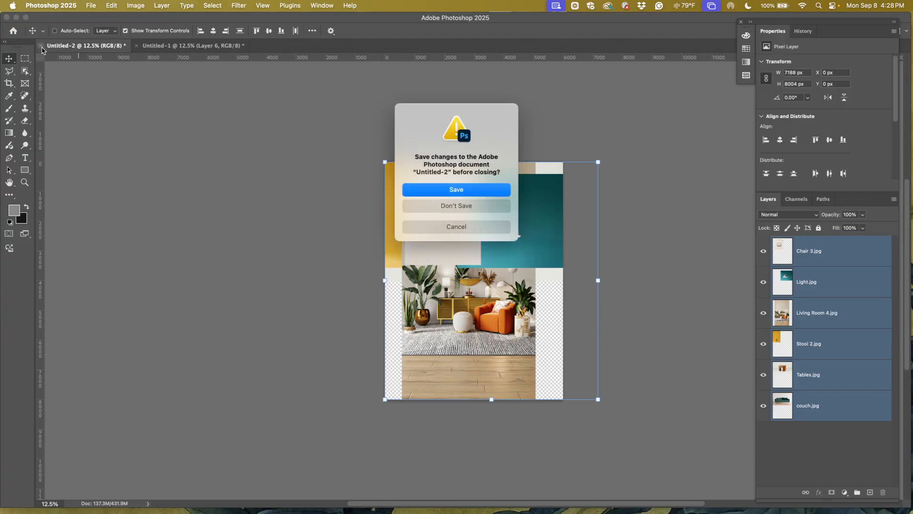
{"action": "left_click", "coordinate": [453, 227]}
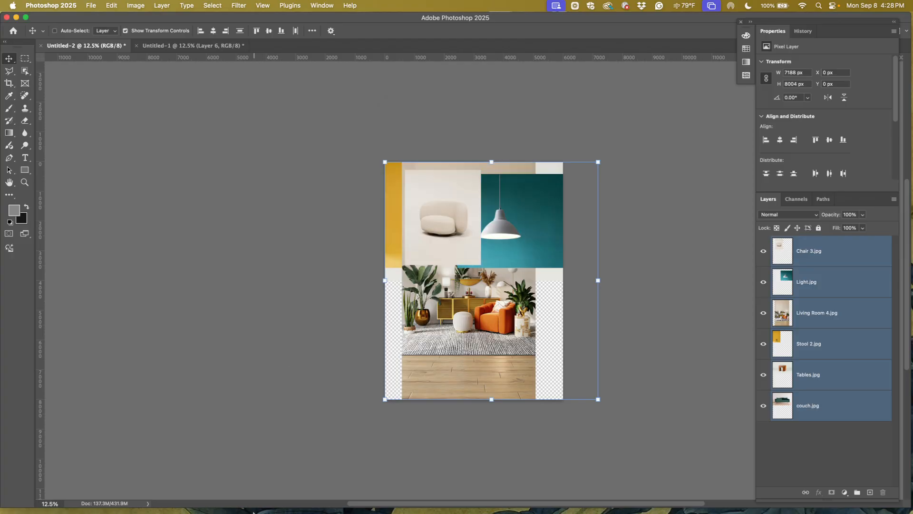
Open Living Room Layout.psd from the project folder in Finder and compare it with Untitled-1
{"action": "left_click", "coordinate": [208, 498]}
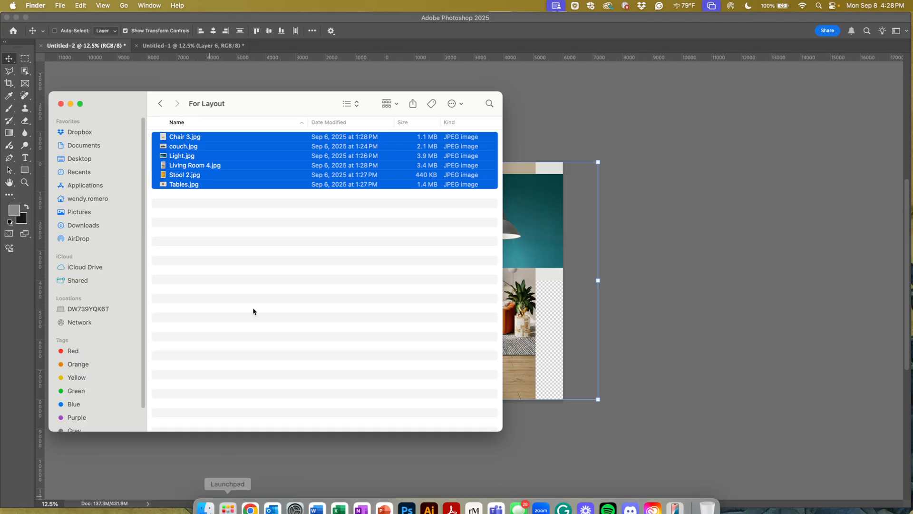
{"action": "left_click", "coordinate": [159, 104]}
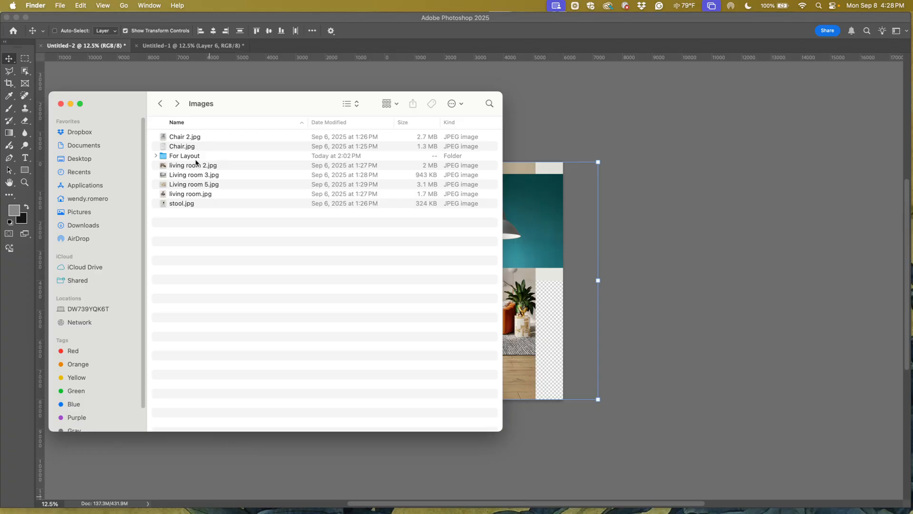
{"action": "left_click", "coordinate": [160, 103]}
{"action": "double_click", "coordinate": [185, 175]}
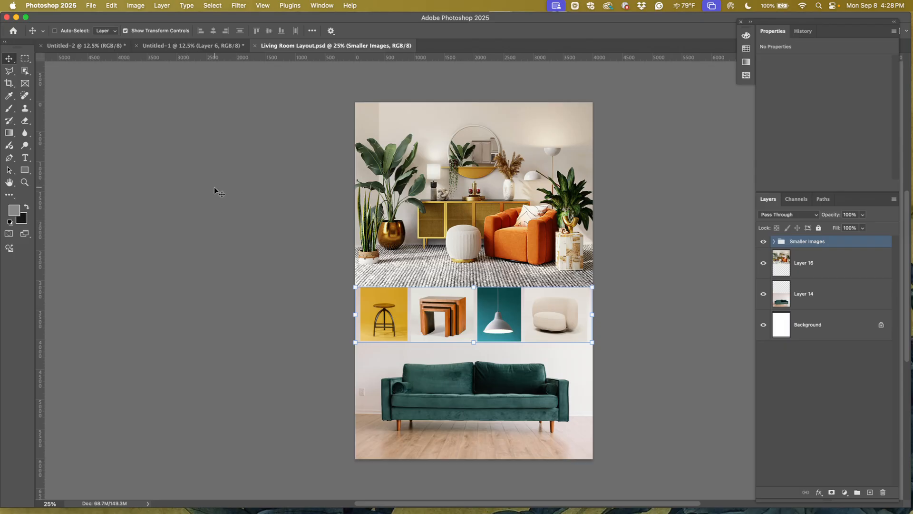
{"action": "left_click", "coordinate": [200, 45]}
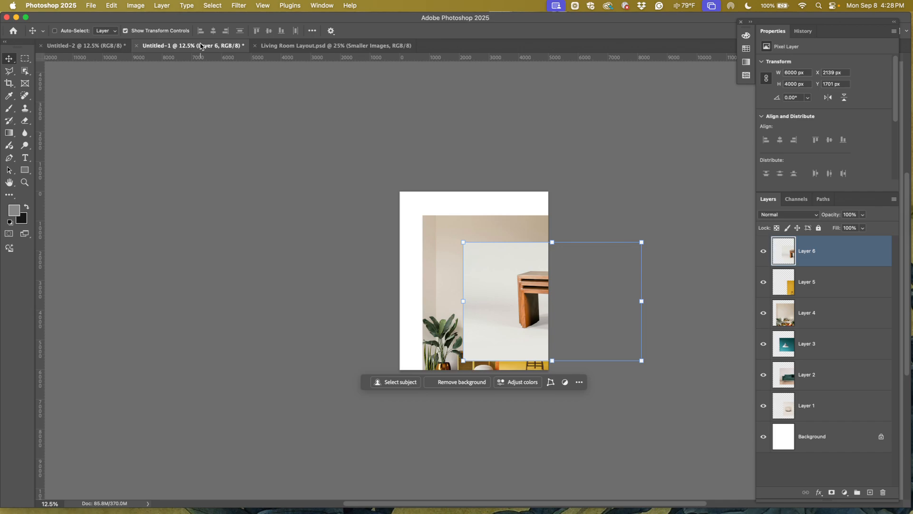
{"action": "left_click", "coordinate": [291, 45]}
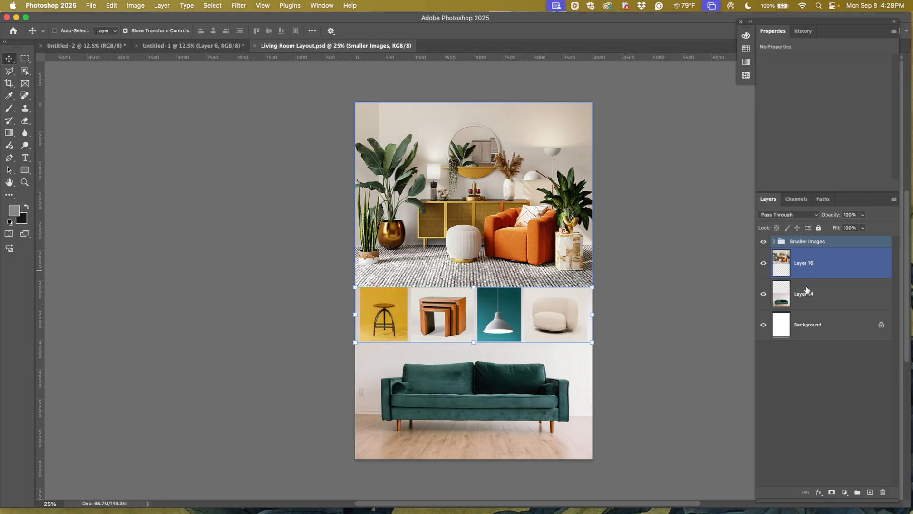
{"action": "left_click", "coordinate": [190, 46]}
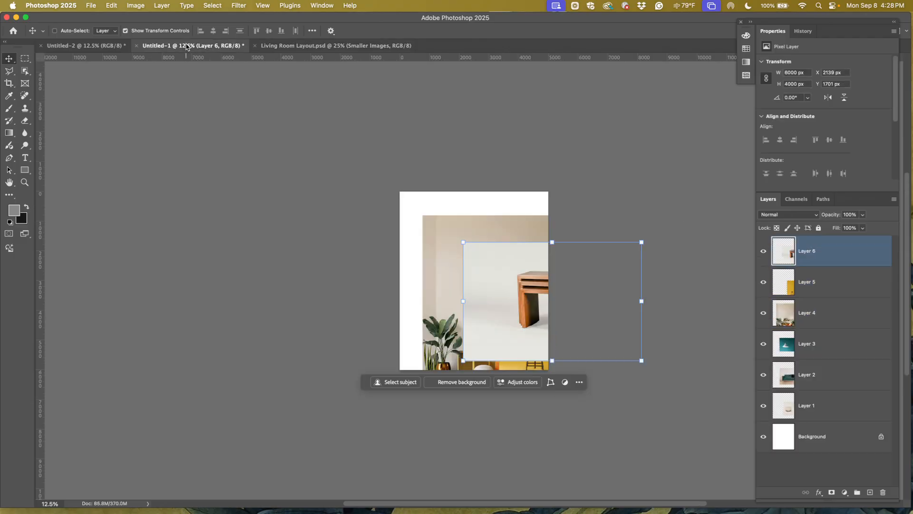
Check the canvas sizes of Untitled-2 and Untitled-1 without changing them
{"action": "left_click", "coordinate": [86, 46]}
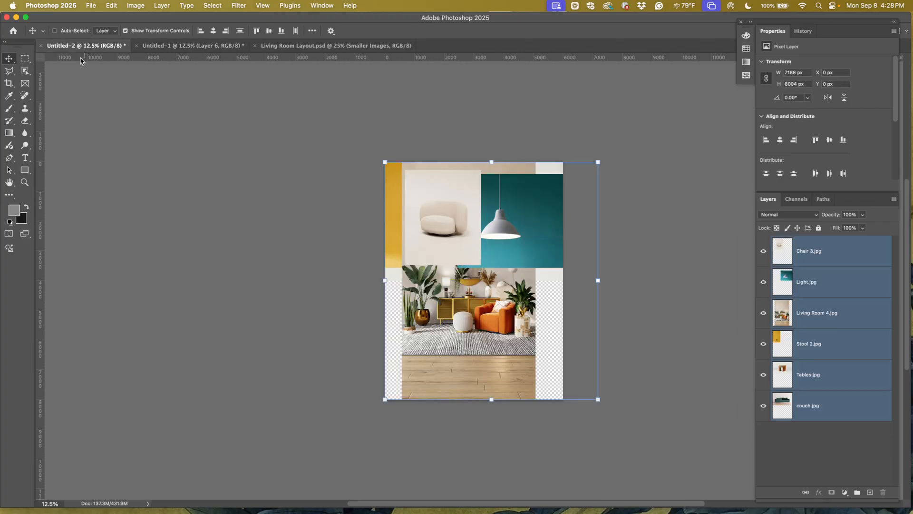
{"action": "left_click", "coordinate": [136, 5]}
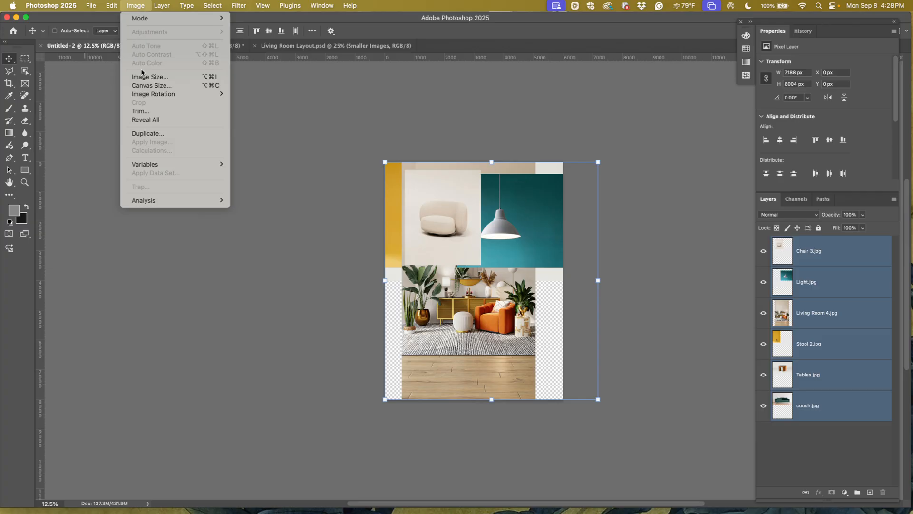
{"action": "left_click", "coordinate": [143, 86]}
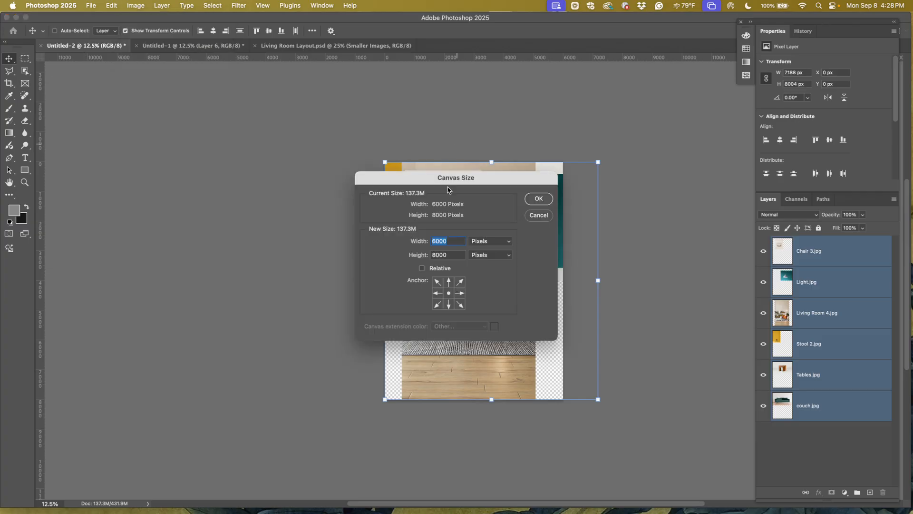
{"action": "left_click", "coordinate": [537, 217]}
{"action": "left_click", "coordinate": [204, 44]}
{"action": "left_click", "coordinate": [136, 5]}
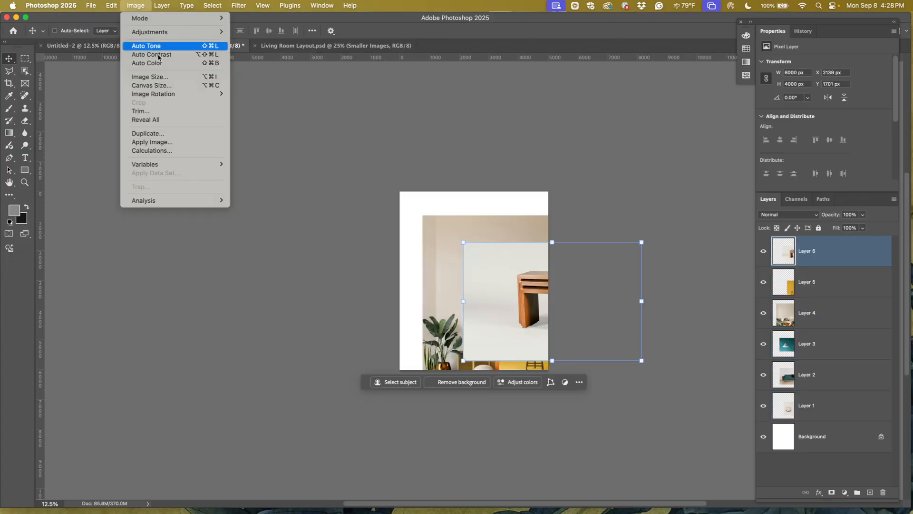
{"action": "left_click", "coordinate": [170, 89]}
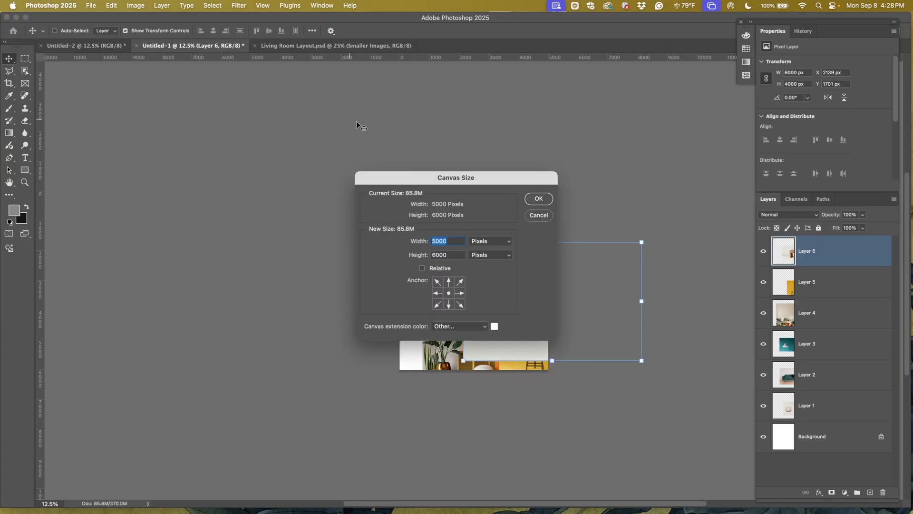
{"action": "left_click", "coordinate": [528, 216]}
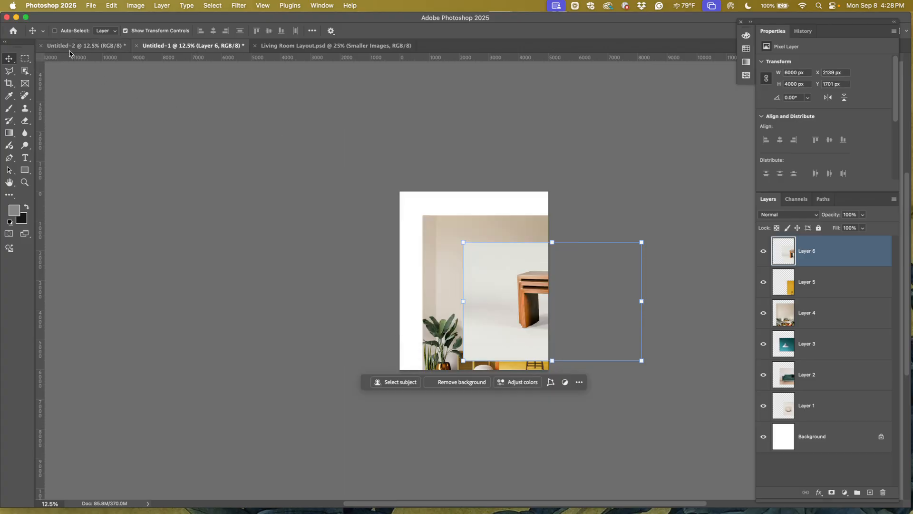
Close the Untitled-2 document without saving its changes
{"action": "left_click", "coordinate": [44, 46]}
{"action": "left_click", "coordinate": [40, 46]}
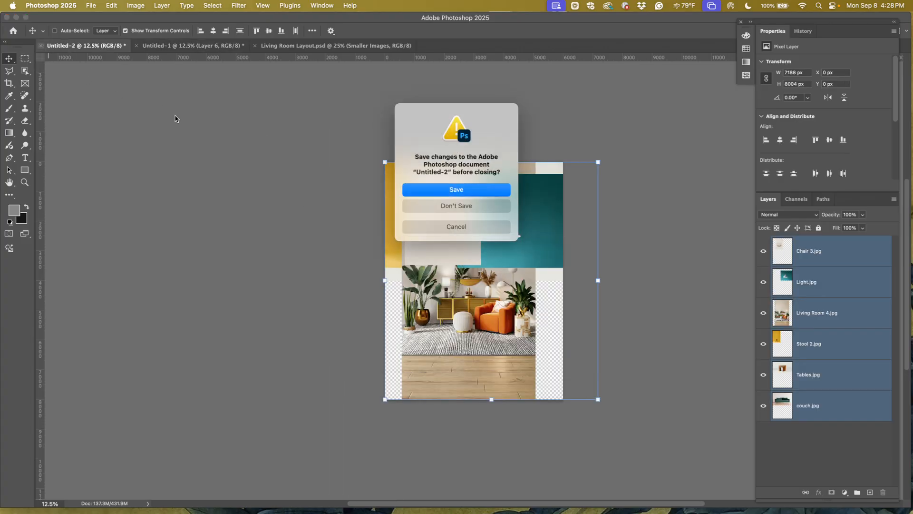
{"action": "left_click", "coordinate": [442, 208]}
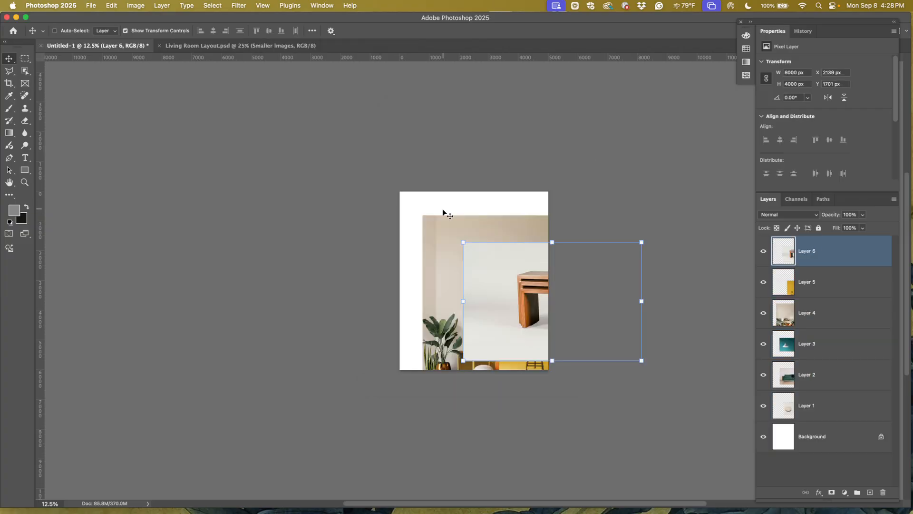
Hide Layer 1 through Layer 6 in Untitled-1, leaving only the Background layer visible
{"action": "left_click", "coordinate": [136, 5]}
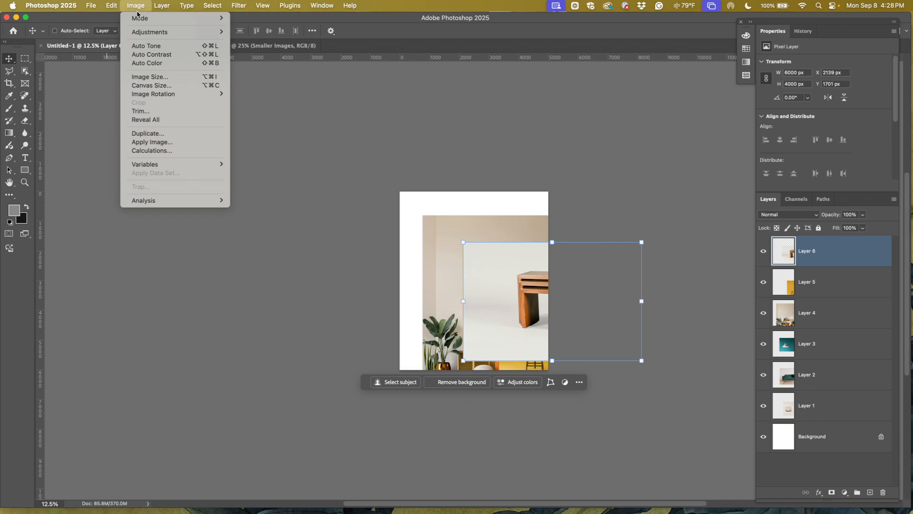
{"action": "left_click", "coordinate": [359, 180]}
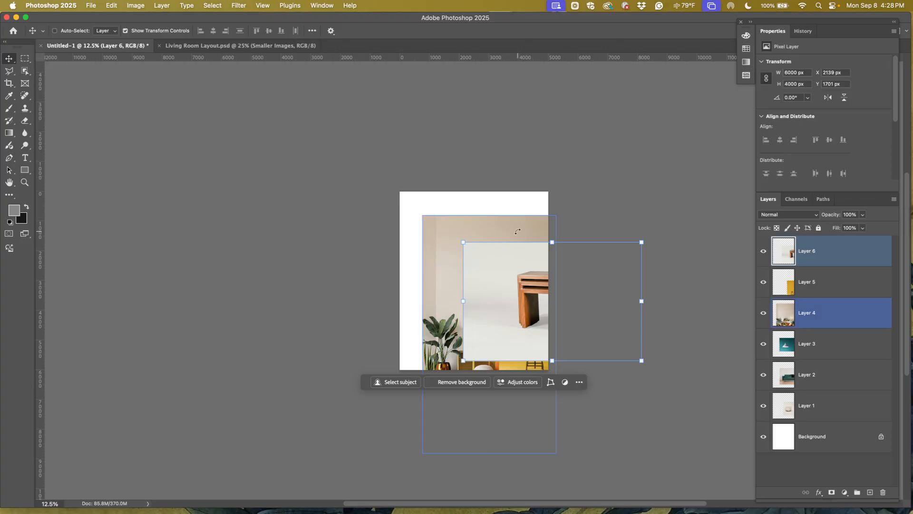
{"action": "key", "text": "super+equal"}
{"action": "key", "text": "super+equal"}
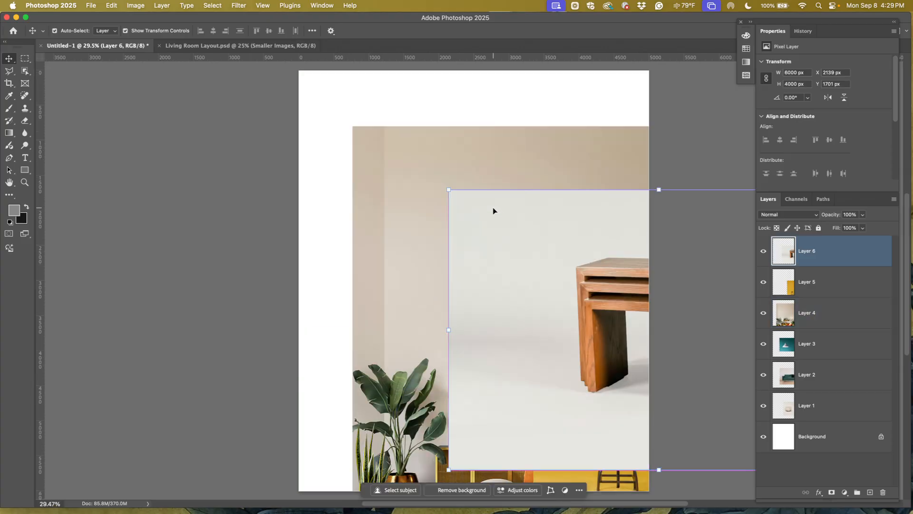
{"action": "key", "text": "super+minus"}
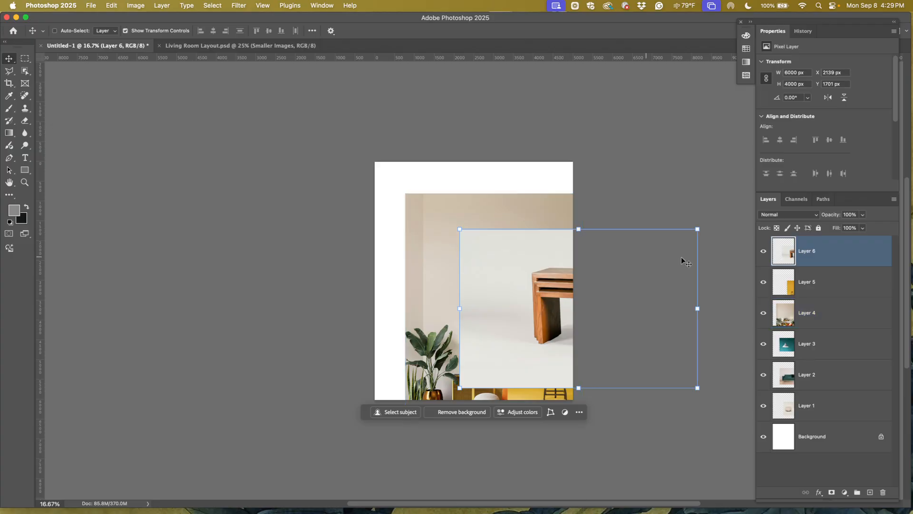
{"action": "left_click_drag", "start_coordinate": [763, 251], "coordinate": [764, 405]}
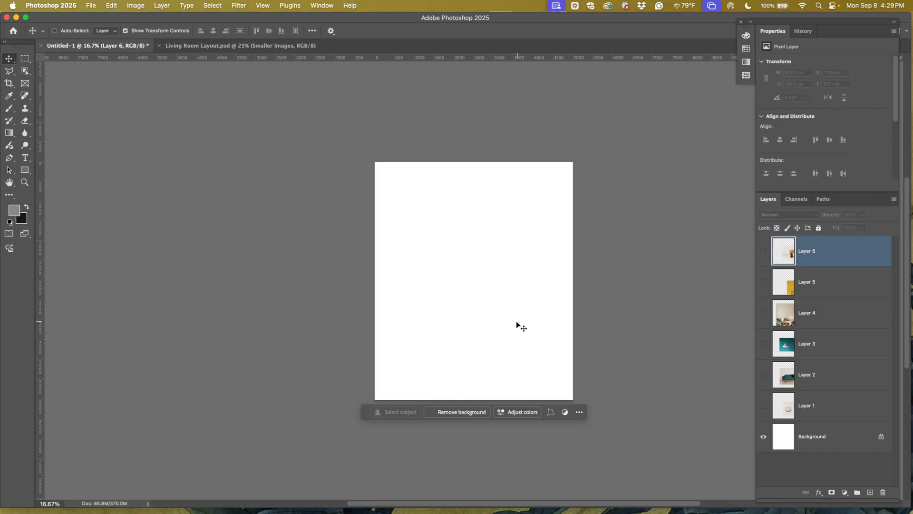
{"action": "left_click_drag", "start_coordinate": [547, 326], "coordinate": [493, 312]}
{"action": "key", "text": "super+equal"}
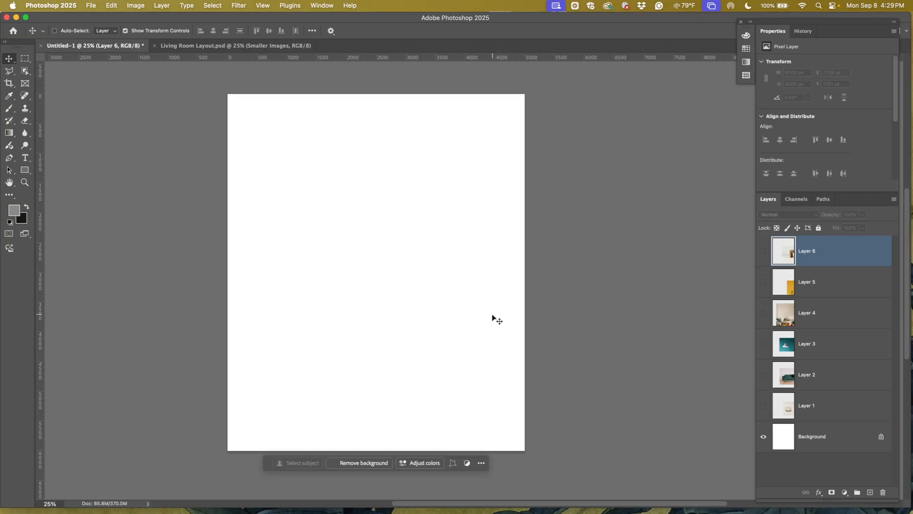
Show Layer 4, the living room photo, and rename it "Living Room"
{"action": "left_click", "coordinate": [764, 313]}
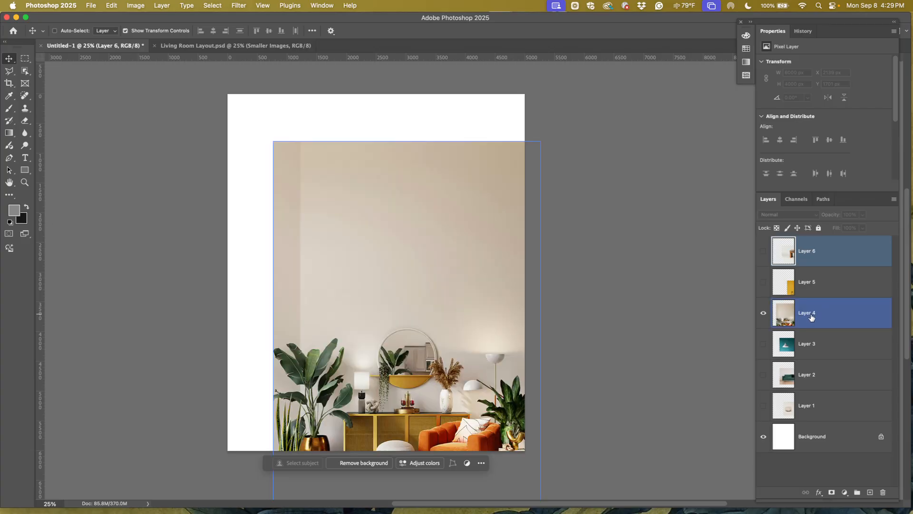
{"action": "double_click", "coordinate": [811, 315]}
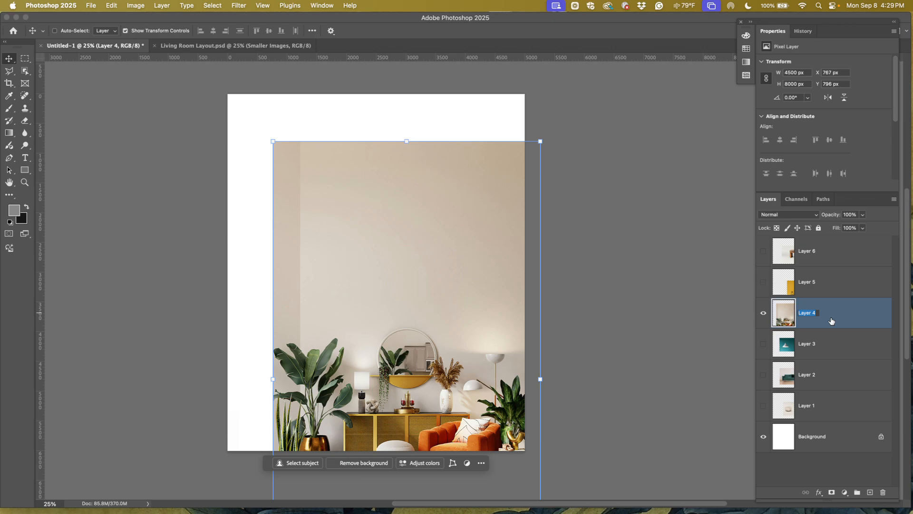
{"action": "type", "text": "Live"}
{"action": "type", "text": "ing Room"}
{"action": "key", "text": "Return"}
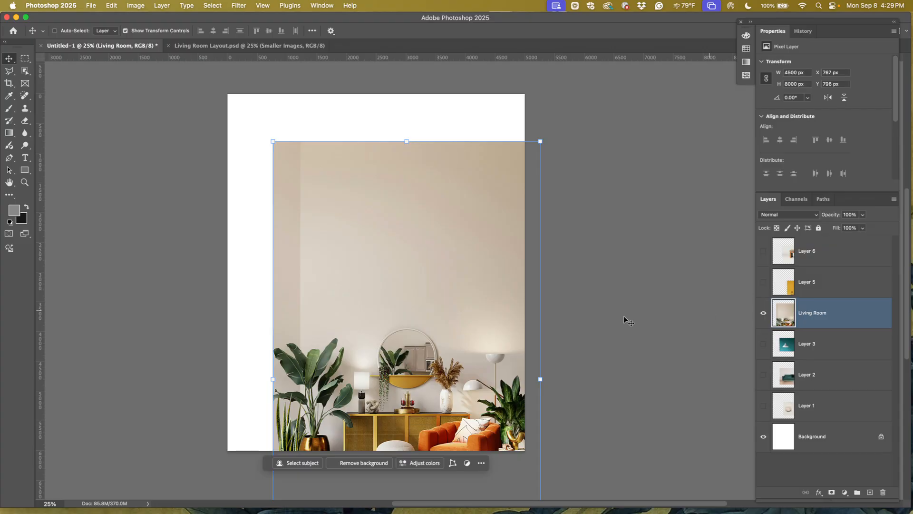
Move the Living Room layer to about X 197, Y 156 px, switching the transform controls off and back on while positioning it
{"action": "left_click_drag", "start_coordinate": [474, 249], "coordinate": [446, 187]}
{"action": "key", "text": "super+minus"}
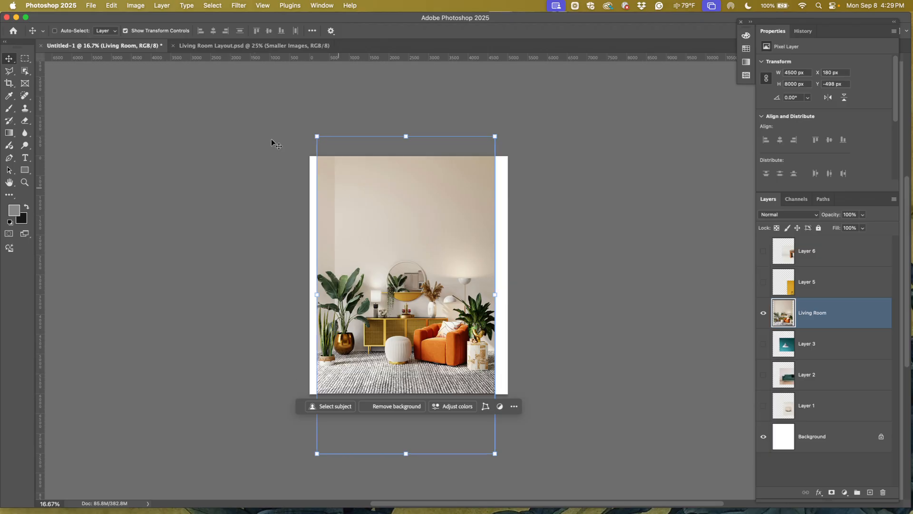
{"action": "left_click", "coordinate": [126, 30]}
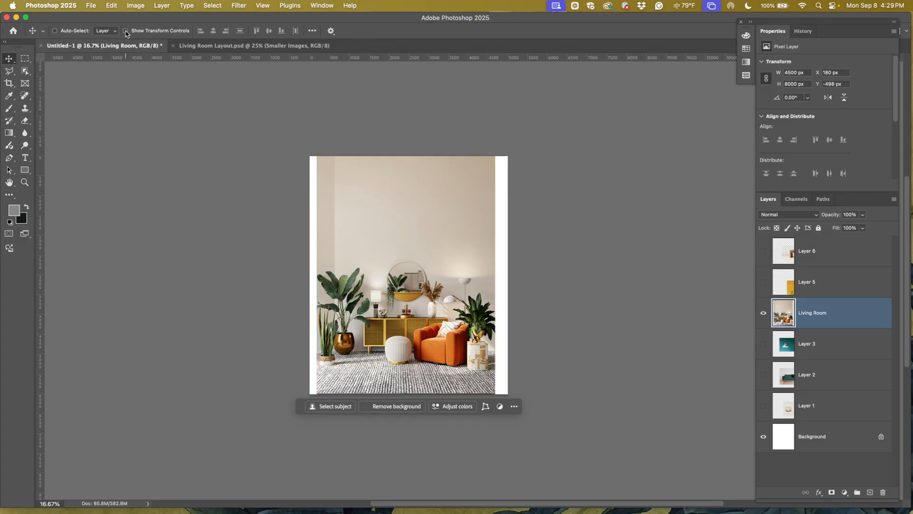
{"action": "left_click_drag", "start_coordinate": [378, 244], "coordinate": [387, 207]}
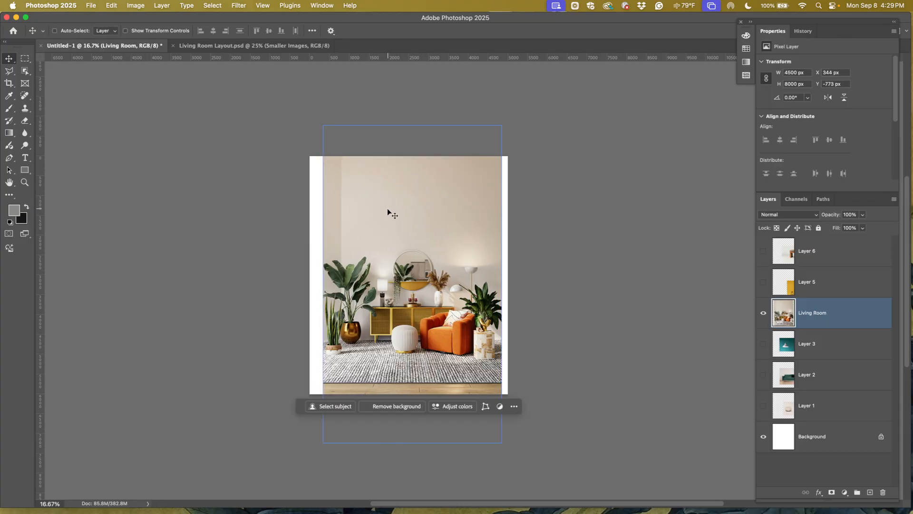
{"action": "left_click", "coordinate": [125, 31]}
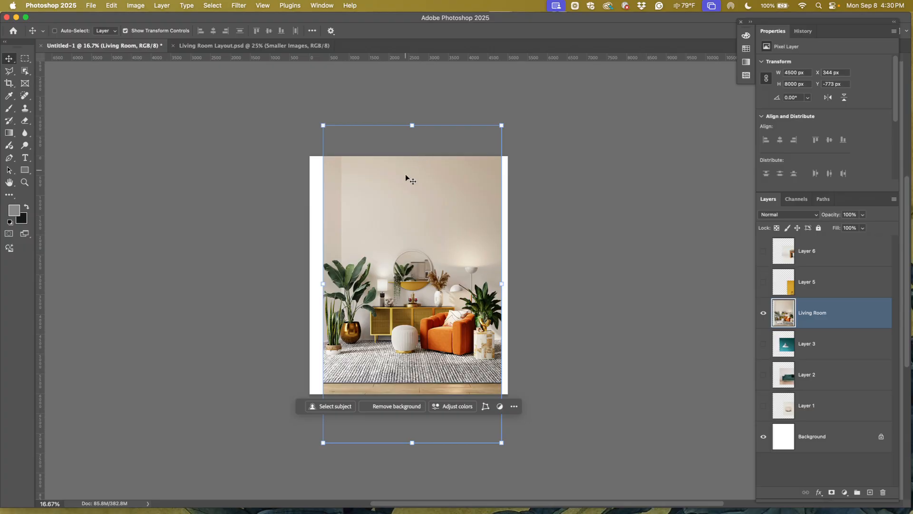
{"action": "left_click_drag", "start_coordinate": [402, 194], "coordinate": [395, 236]}
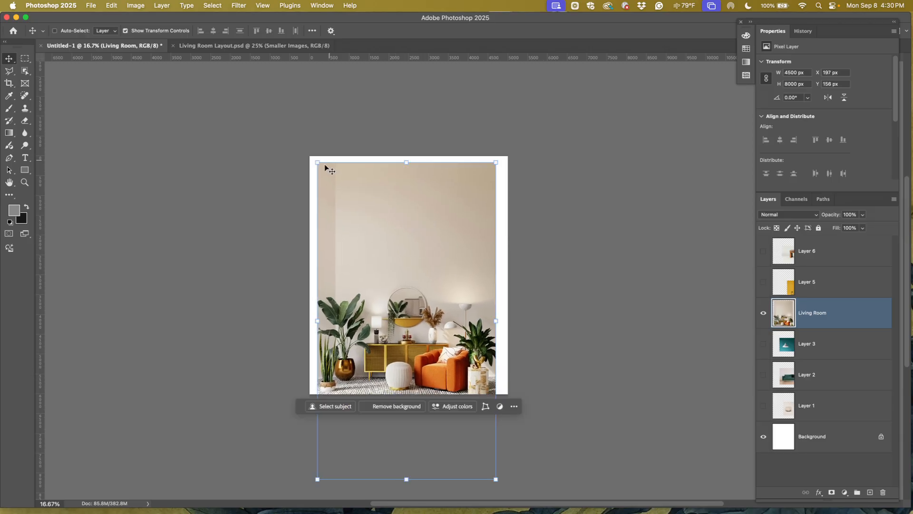
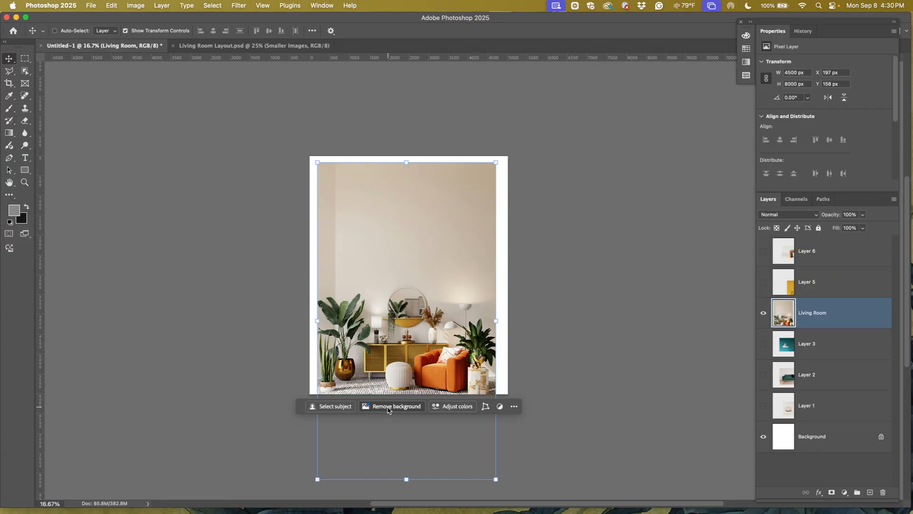
Try rotating the Living Room layer 90° counterclockwise and back and flipping it horizontally and vertically, cancelling the transform
{"action": "left_click", "coordinate": [388, 408]}
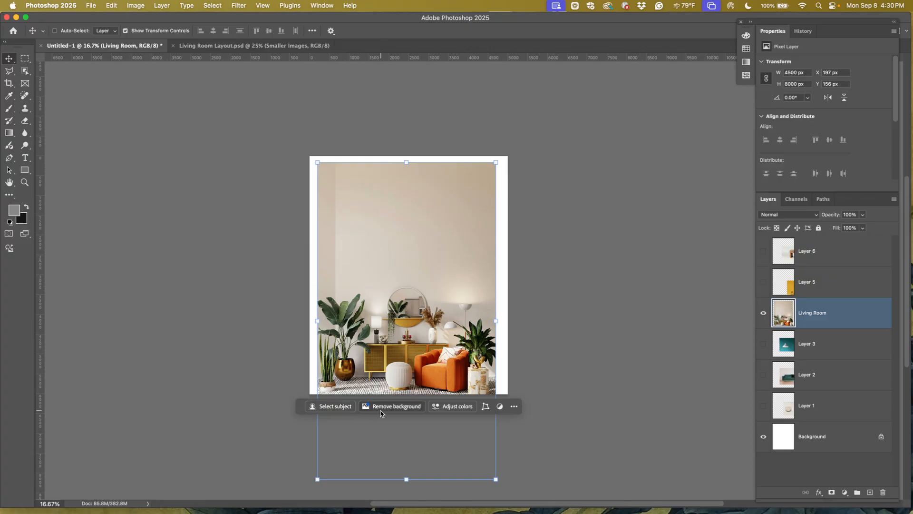
{"action": "left_click", "coordinate": [485, 408]}
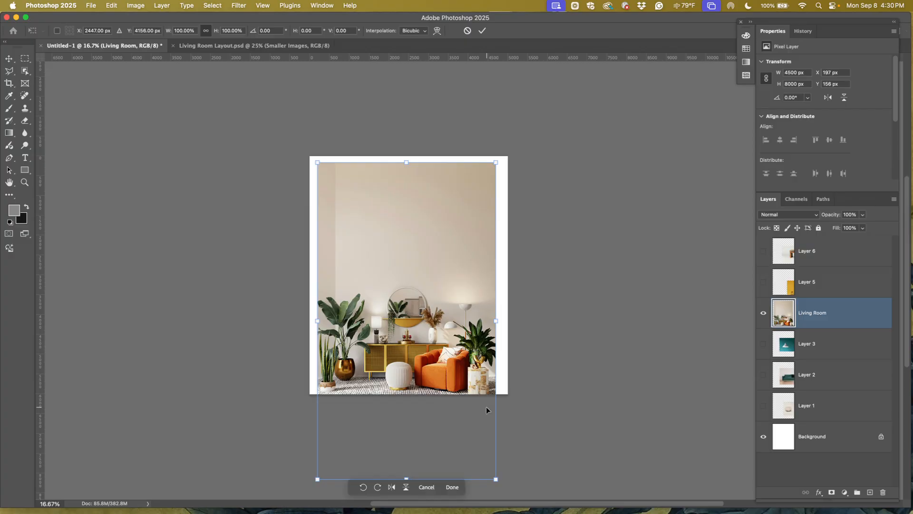
{"action": "left_click", "coordinate": [364, 488]}
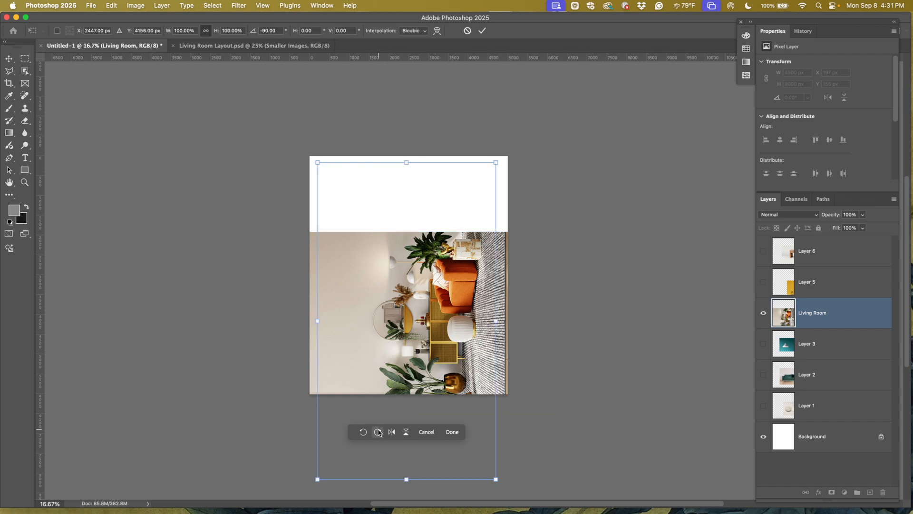
{"action": "left_click", "coordinate": [379, 431]}
{"action": "left_click", "coordinate": [392, 487]}
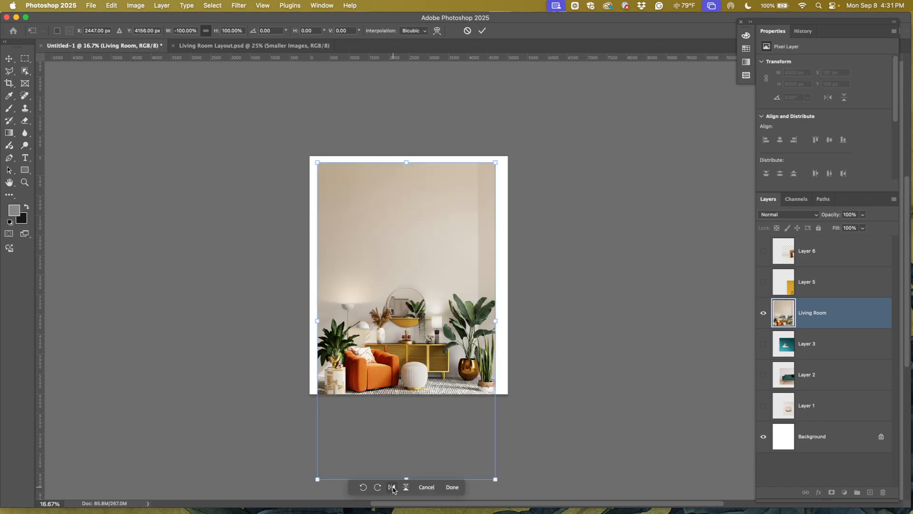
{"action": "left_click", "coordinate": [406, 487]}
{"action": "left_click", "coordinate": [426, 487]}
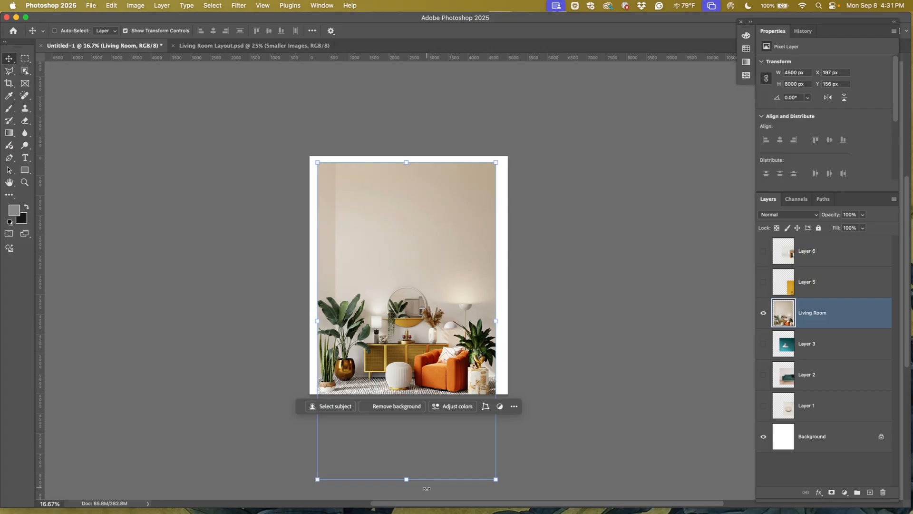
Try cropping the document to the furniture area of the living room photo, about 4485 x 3537 px, and undo the crop
{"action": "left_click", "coordinate": [7, 84]}
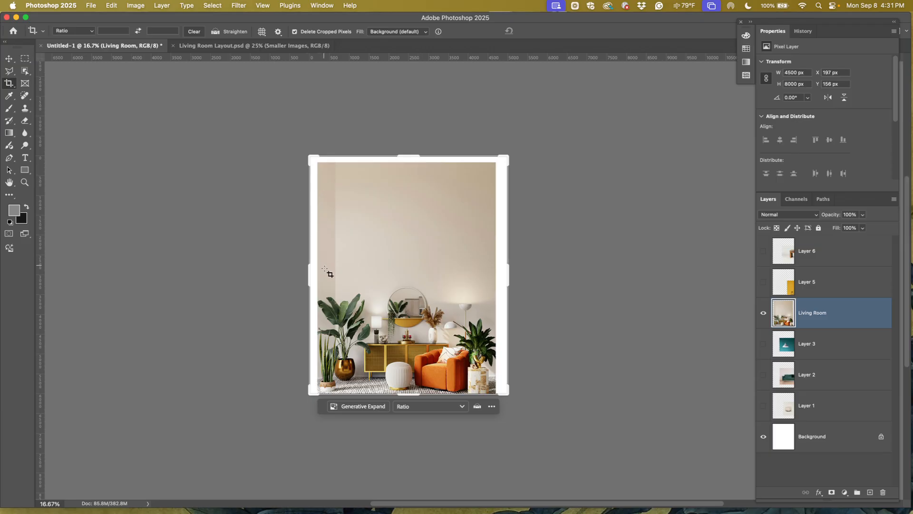
{"action": "left_click_drag", "start_coordinate": [318, 253], "coordinate": [495, 395]}
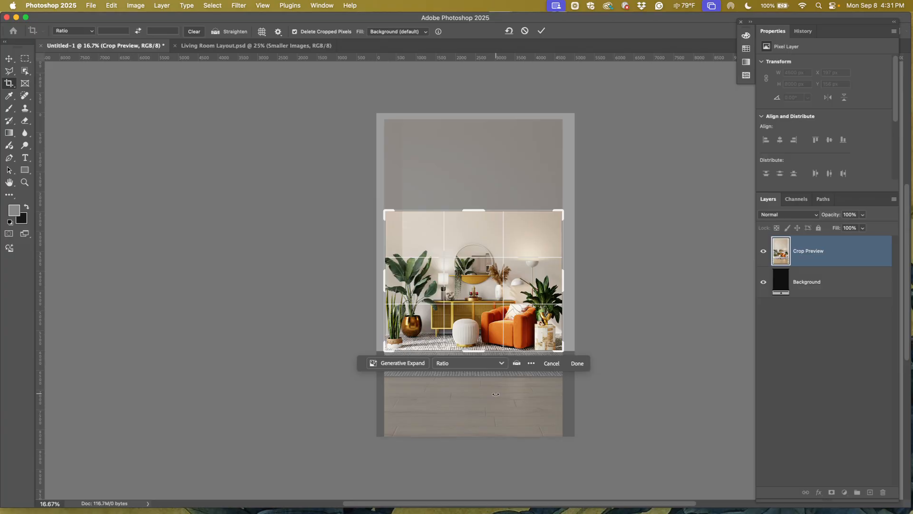
{"action": "key", "text": "Escape"}
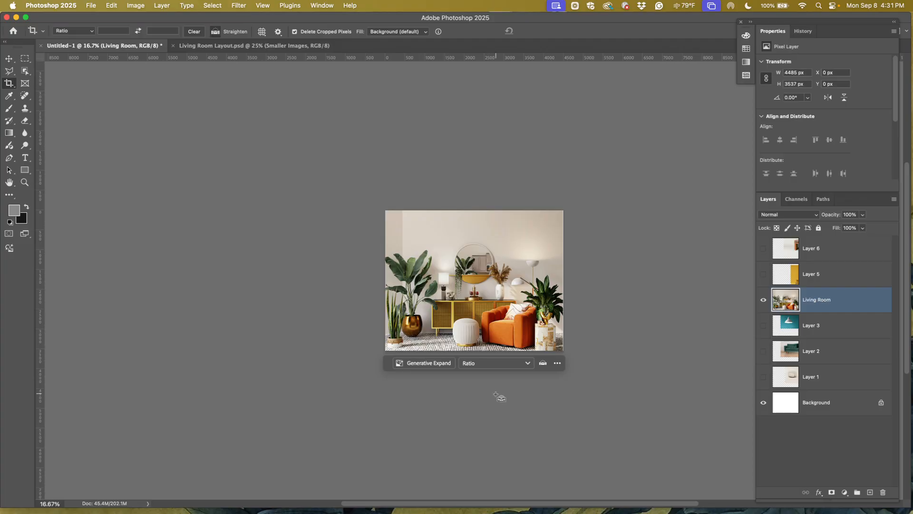
{"action": "key", "text": "super+z"}
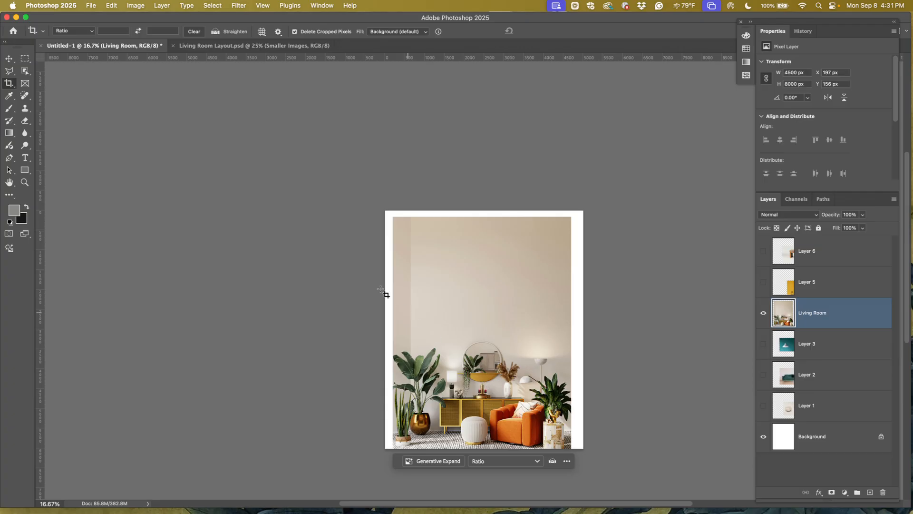
Make a rectangular marquee selection of about 5000 x 2620 px over the blank wall above the mirror, and deselect it
{"action": "left_click", "coordinate": [26, 60]}
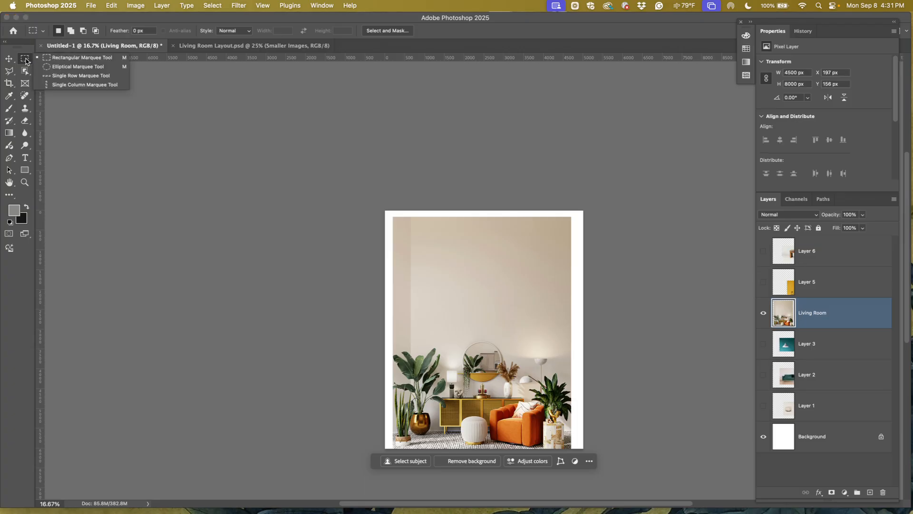
{"action": "left_click", "coordinate": [25, 60]}
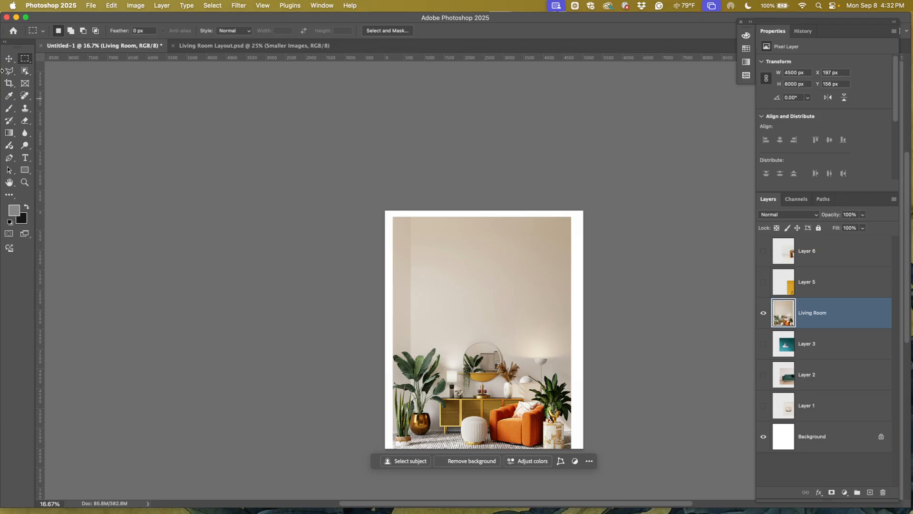
{"action": "scroll", "coordinate": [176, 147], "scroll_direction": "down", "scroll_amount": 10}
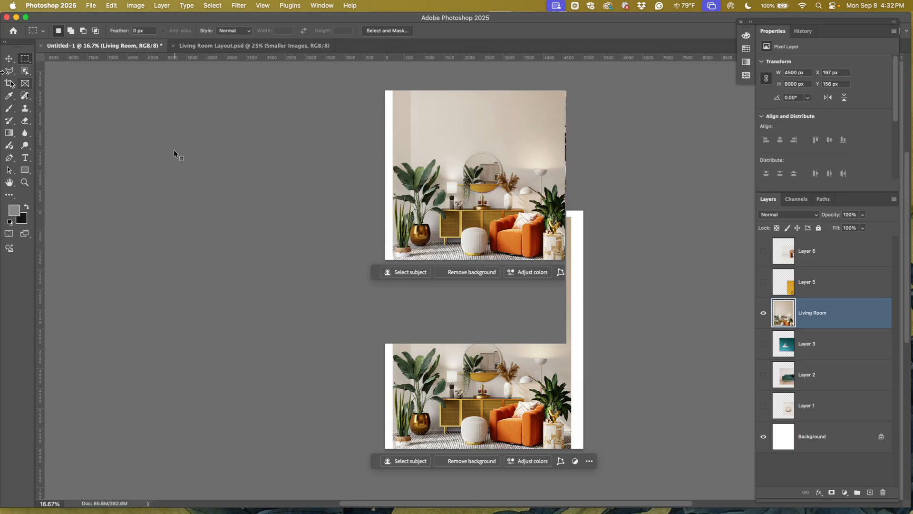
{"action": "scroll", "coordinate": [170, 154], "scroll_direction": "up", "scroll_amount": 15}
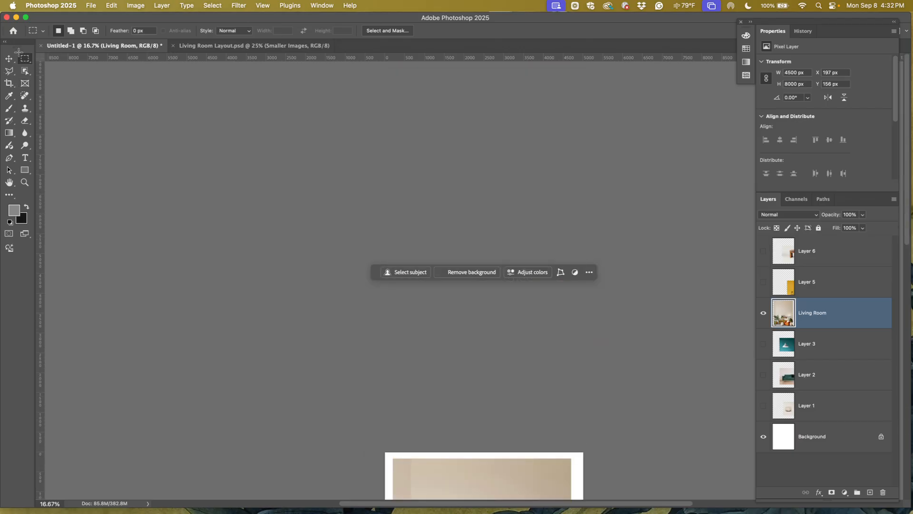
{"action": "right_click", "coordinate": [27, 59]}
{"action": "left_click", "coordinate": [27, 59]}
{"action": "right_click", "coordinate": [26, 59]}
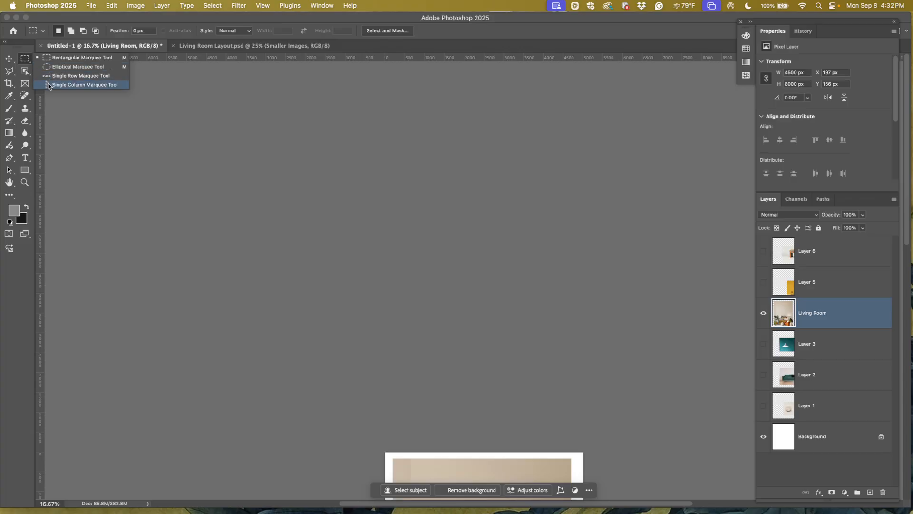
{"action": "left_click", "coordinate": [49, 60]}
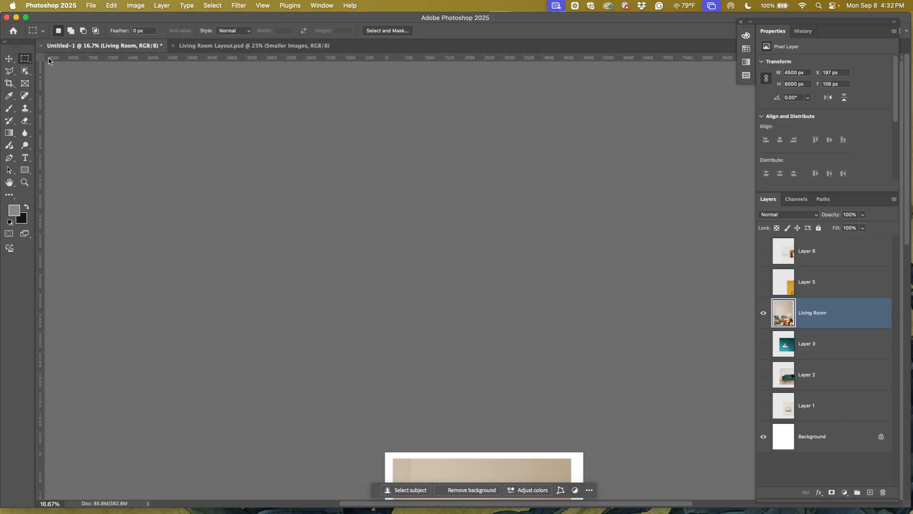
{"action": "key", "text": "super+0"}
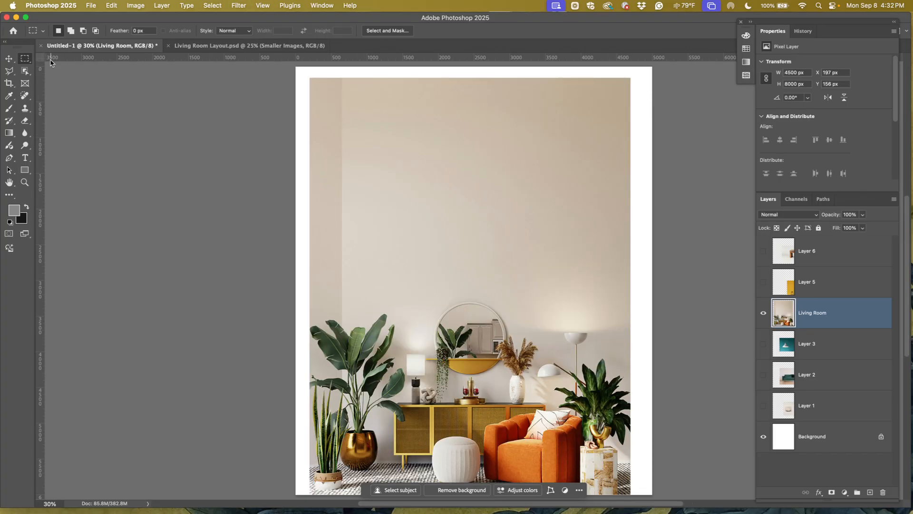
{"action": "left_click_drag", "start_coordinate": [418, 172], "coordinate": [276, 208]}
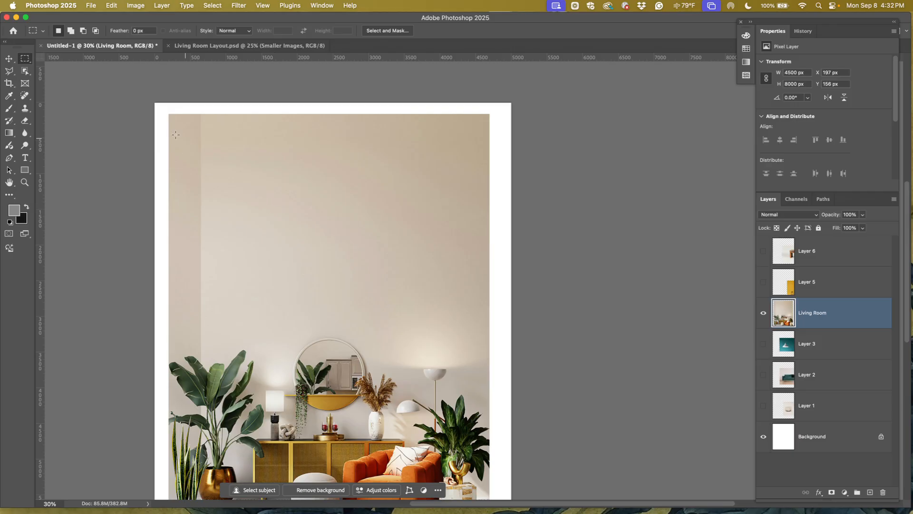
{"action": "left_click_drag", "start_coordinate": [152, 100], "coordinate": [513, 289]}
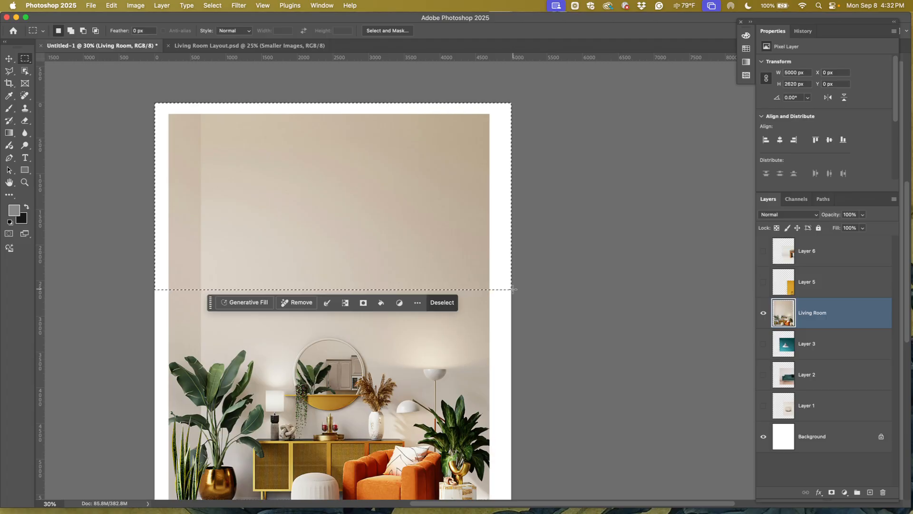
{"action": "key", "text": "super+minus"}
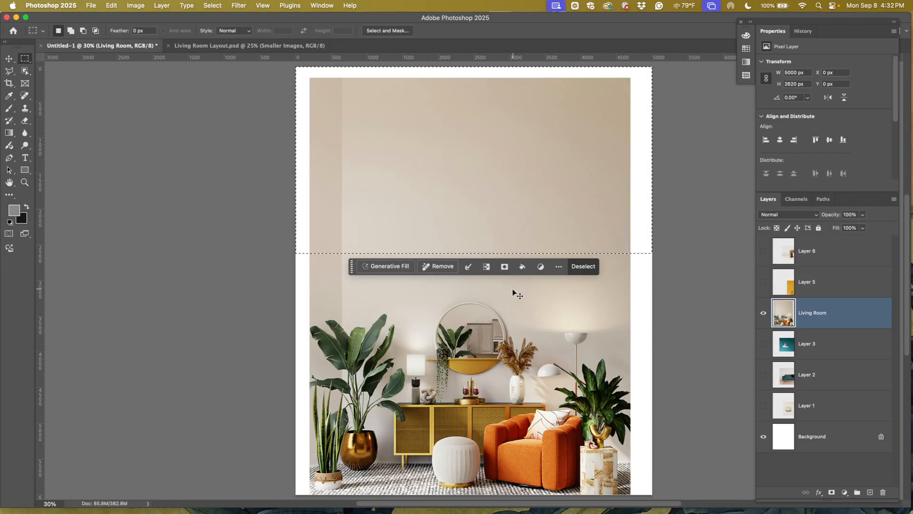
{"action": "key", "text": "super+minus"}
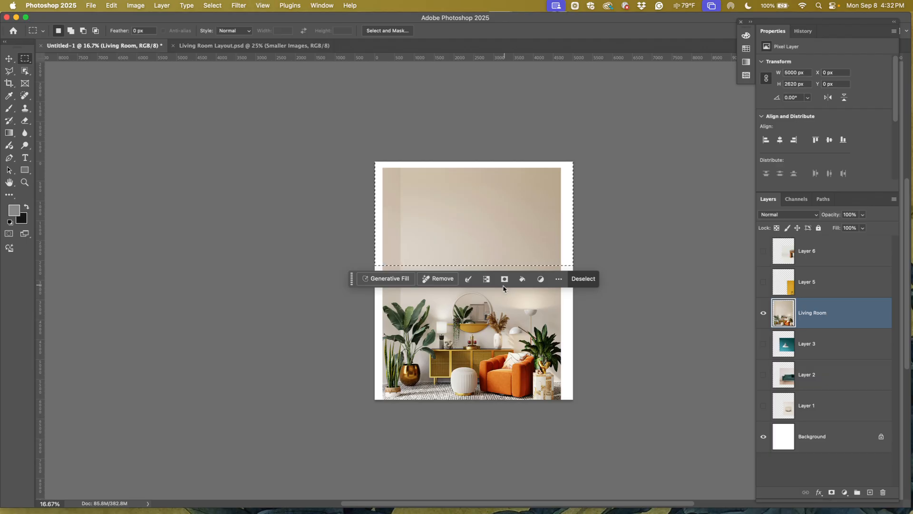
{"action": "key", "text": "super+d"}
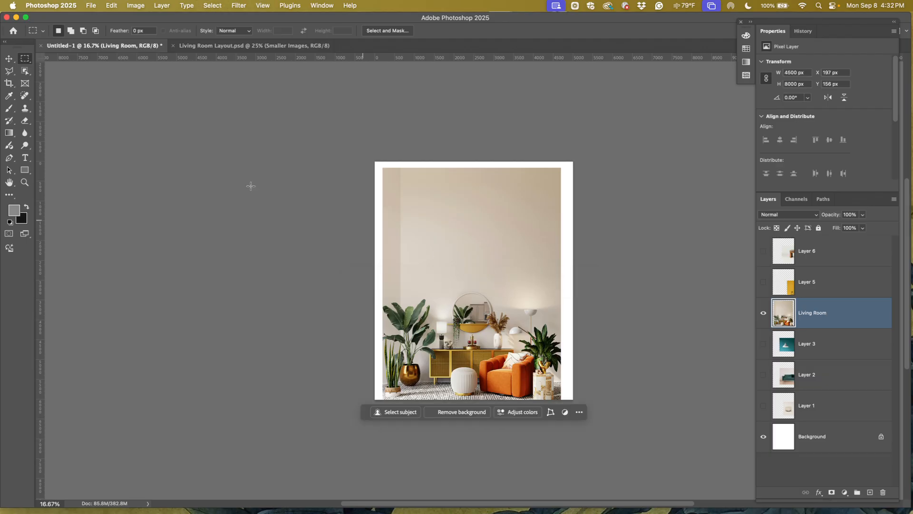
Move the Living Room layer to about X 226, Y 95 px and delete its blank upper wall down to about Y 2728 px
{"action": "key", "text": "v"}
{"action": "mouse_move", "coordinate": [487, 276]}
{"action": "left_mouse_down"}
{"action": "mouse_move", "coordinate": [487, 147]}
{"action": "mouse_move", "coordinate": [490, 309]}
{"action": "mouse_move", "coordinate": [487, 192]}
{"action": "mouse_move", "coordinate": [486, 285]}
{"action": "mouse_move", "coordinate": [486, 276]}
{"action": "left_mouse_up"}
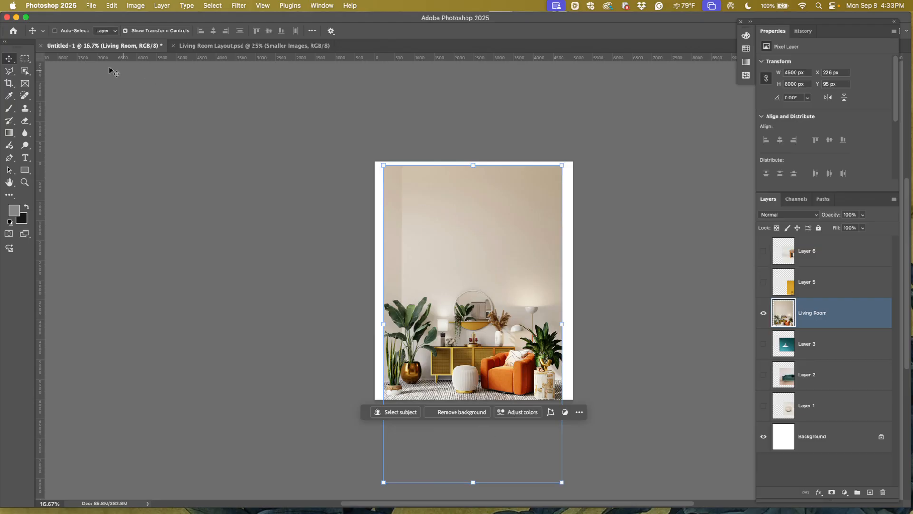
{"action": "left_click", "coordinate": [26, 60]}
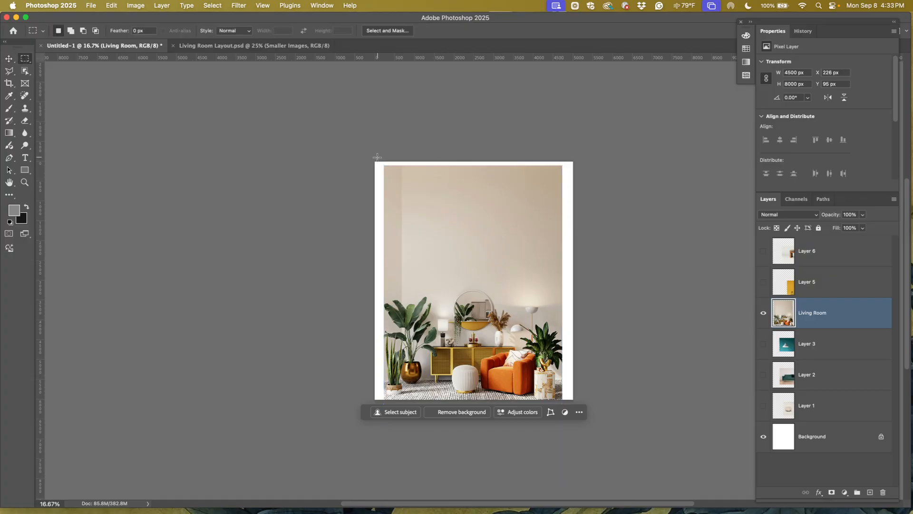
{"action": "left_click_drag", "start_coordinate": [371, 157], "coordinate": [576, 269]}
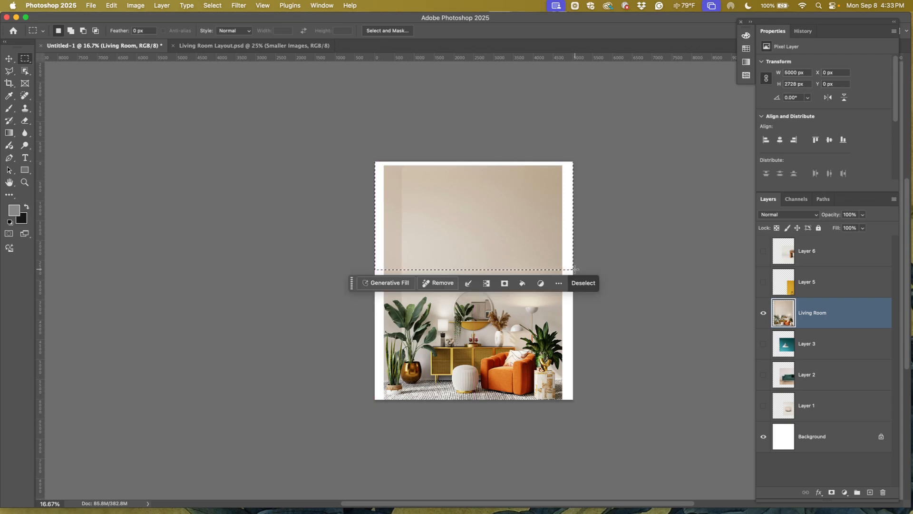
{"action": "key", "text": "Delete"}
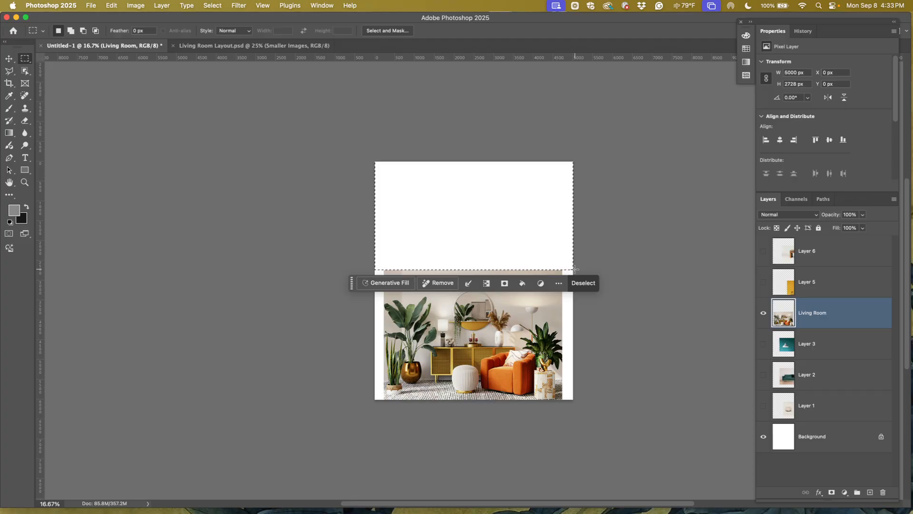
{"action": "left_click", "coordinate": [583, 282]}
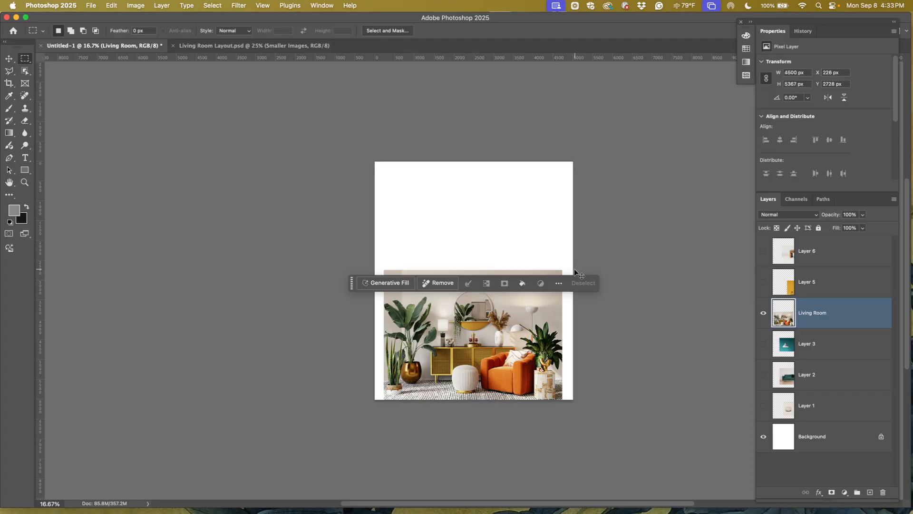
Move the Living Room layer up to about X 221, Y -780 px and delete the wooden floor below the rug
{"action": "key", "text": "v"}
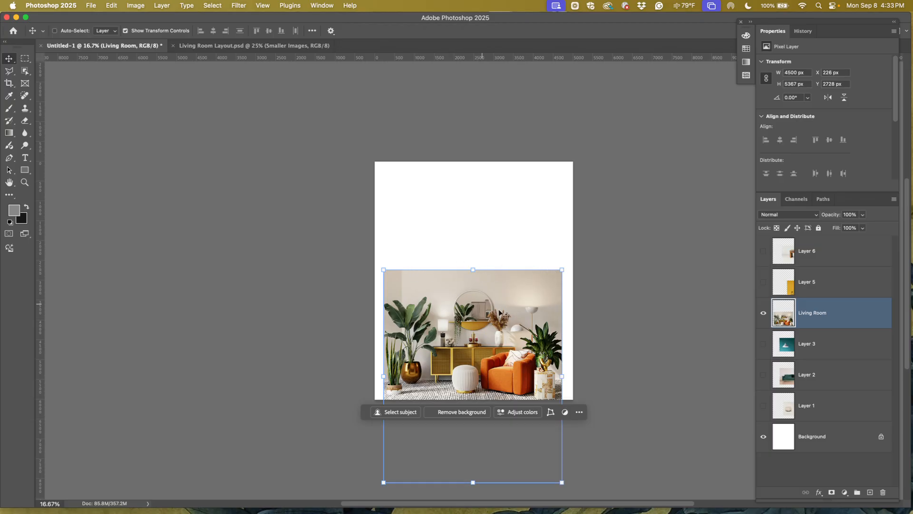
{"action": "left_click_drag", "start_coordinate": [470, 302], "coordinate": [470, 167]}
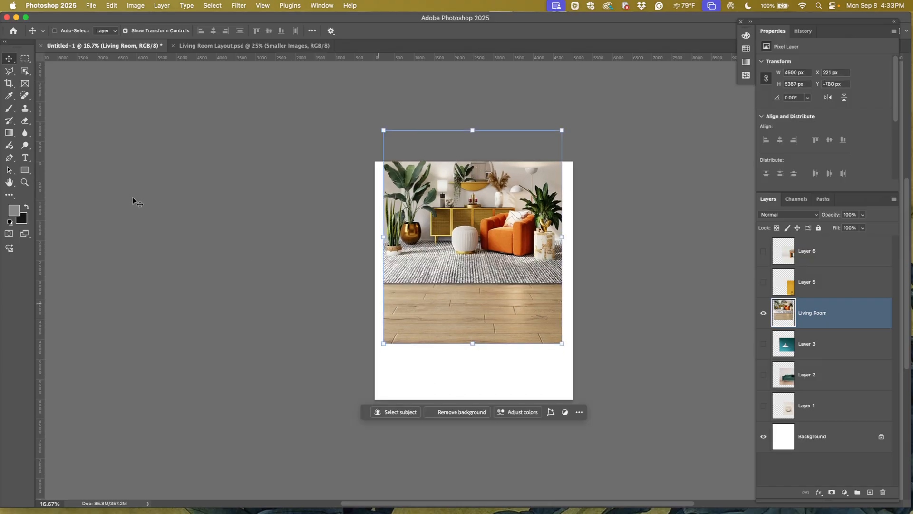
{"action": "left_click", "coordinate": [27, 60]}
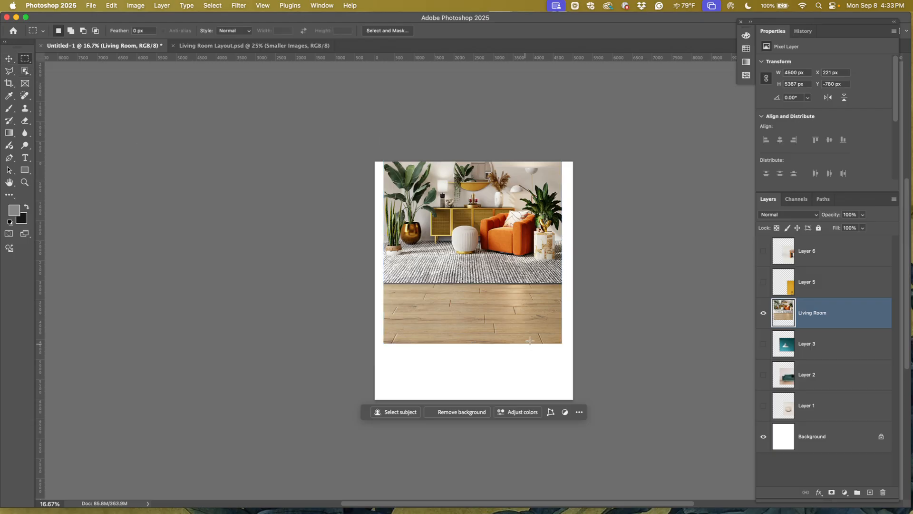
{"action": "left_click_drag", "start_coordinate": [577, 356], "coordinate": [366, 284]}
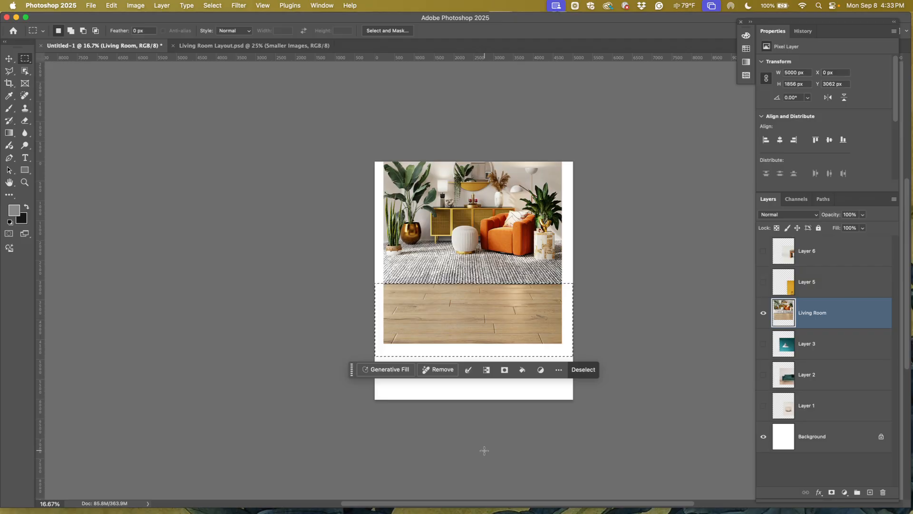
{"action": "key", "text": "Delete"}
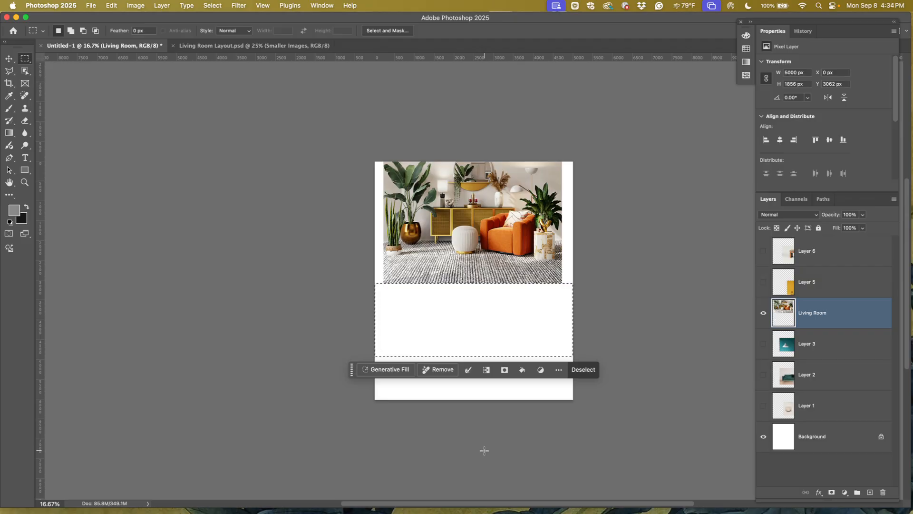
{"action": "key", "text": "cmd+d"}
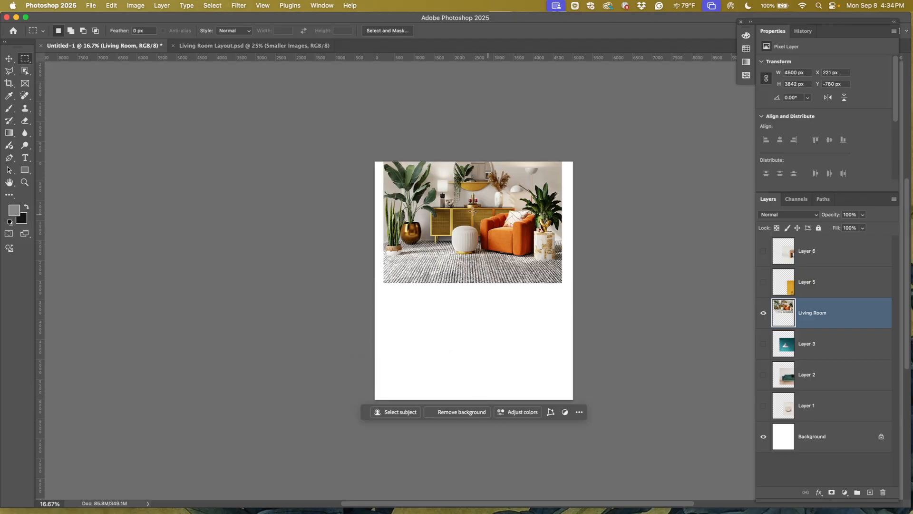
Move the trimmed Living Room layer down to about X 300, Y 6 px so the whole photo fits on the canvas
{"action": "key", "text": "v"}
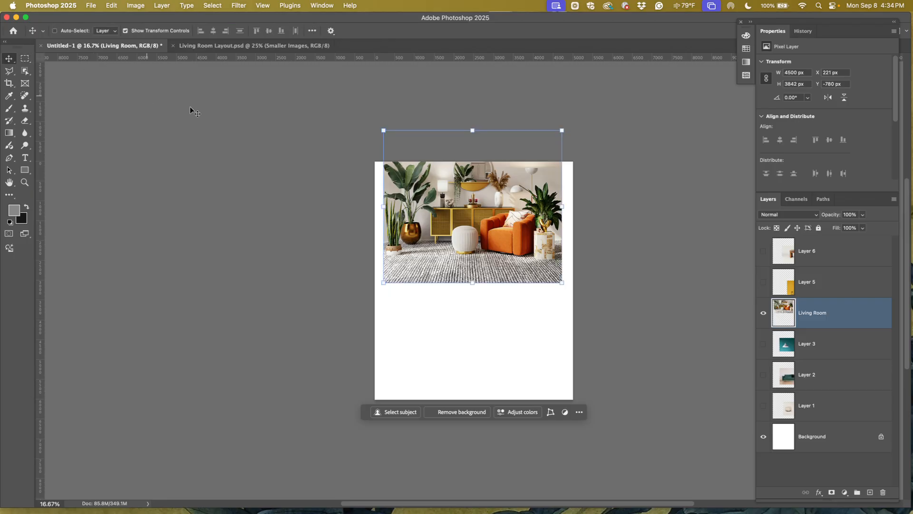
{"action": "left_click_drag", "start_coordinate": [451, 209], "coordinate": [453, 240]}
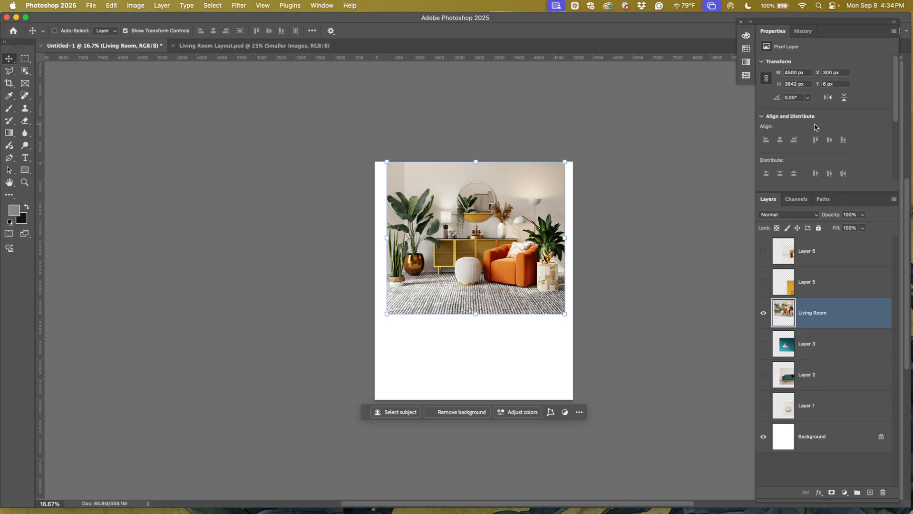
Align the Living Room layer to the canvas, centred horizontally and flush with the top edge
{"action": "scroll", "coordinate": [814, 127], "scroll_direction": "down", "scroll_amount": 3}
{"action": "scroll", "coordinate": [813, 127], "scroll_direction": "down", "scroll_amount": 2}
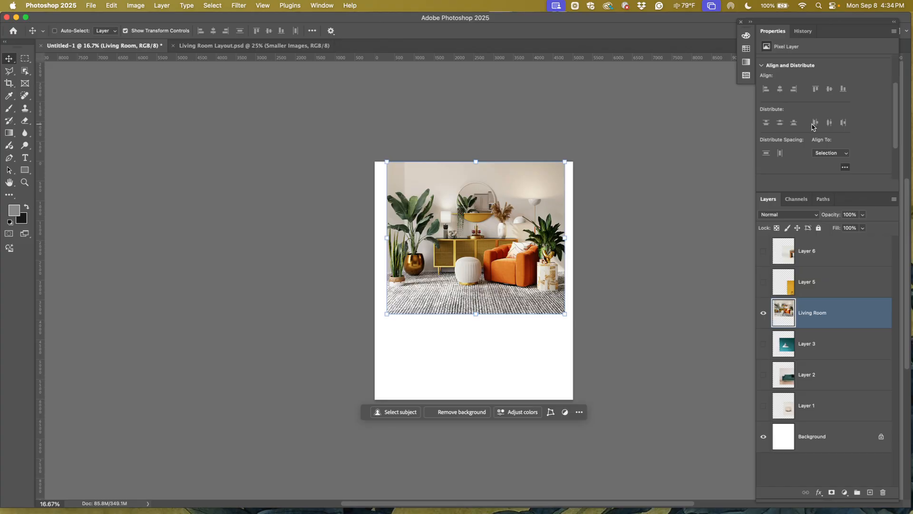
{"action": "left_click", "coordinate": [833, 153]}
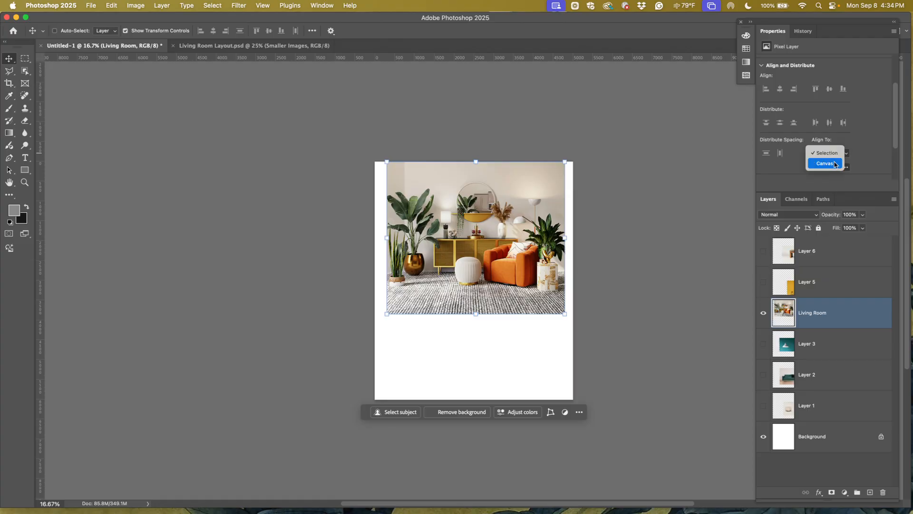
{"action": "left_click", "coordinate": [834, 164]}
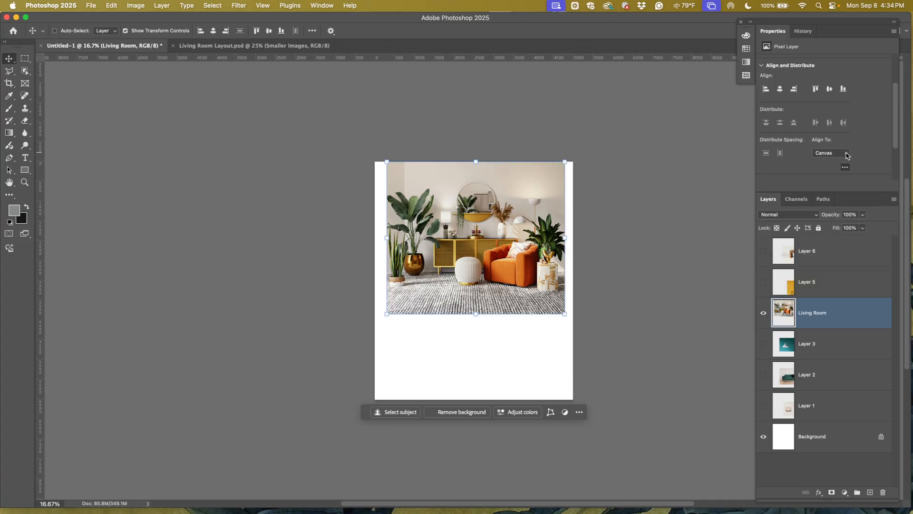
{"action": "scroll", "coordinate": [846, 156], "scroll_direction": "up", "scroll_amount": 2}
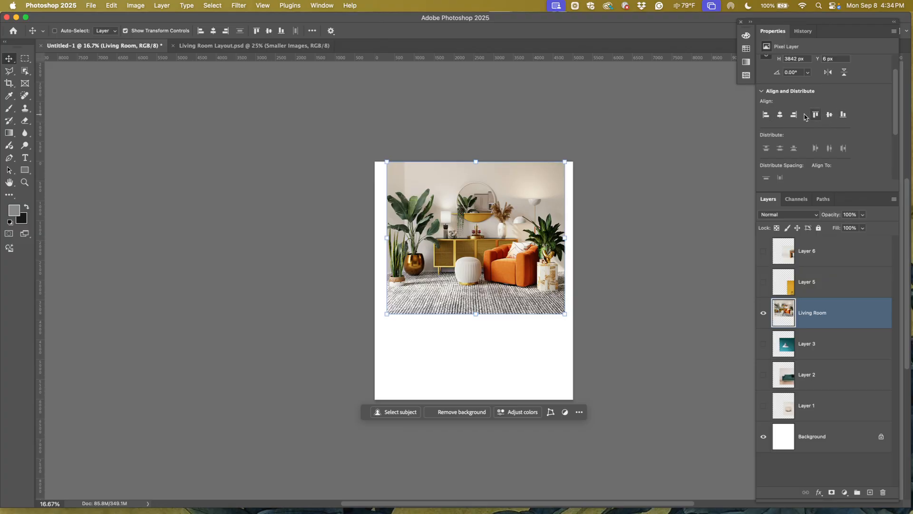
{"action": "left_click", "coordinate": [780, 115]}
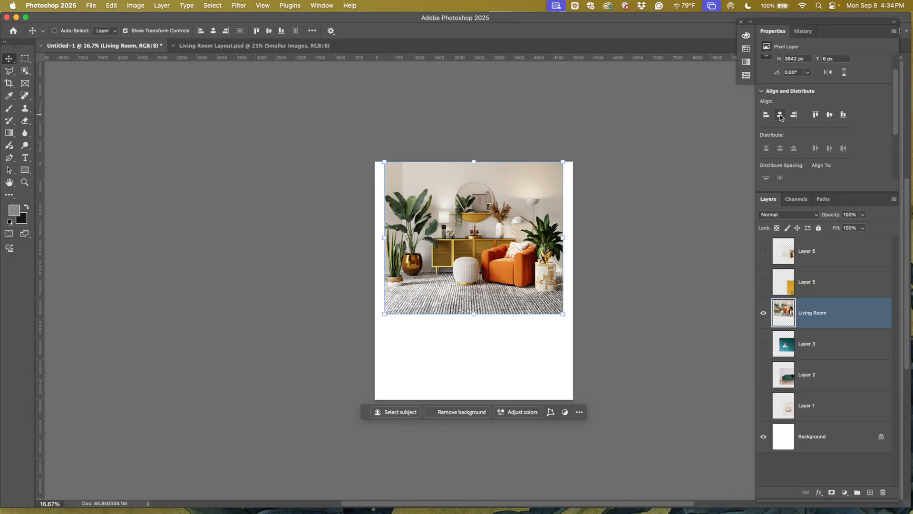
{"action": "left_click", "coordinate": [816, 116]}
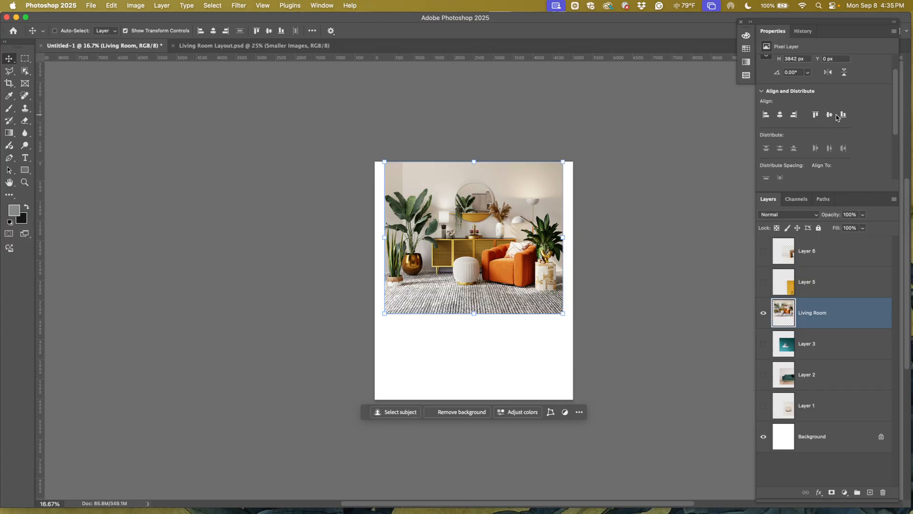
Set the alignment reference back to Selection
{"action": "scroll", "coordinate": [837, 117], "scroll_direction": "down", "scroll_amount": 5}
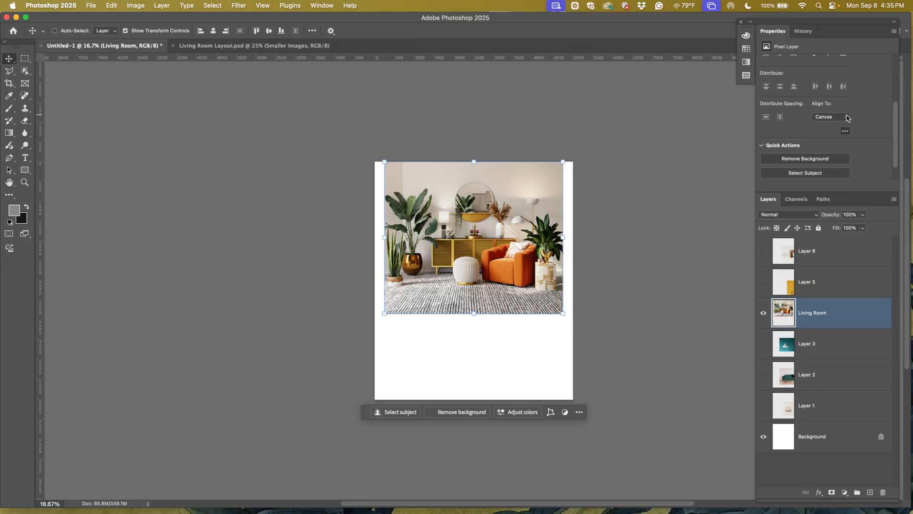
{"action": "left_click", "coordinate": [847, 118]}
{"action": "left_click", "coordinate": [825, 107]}
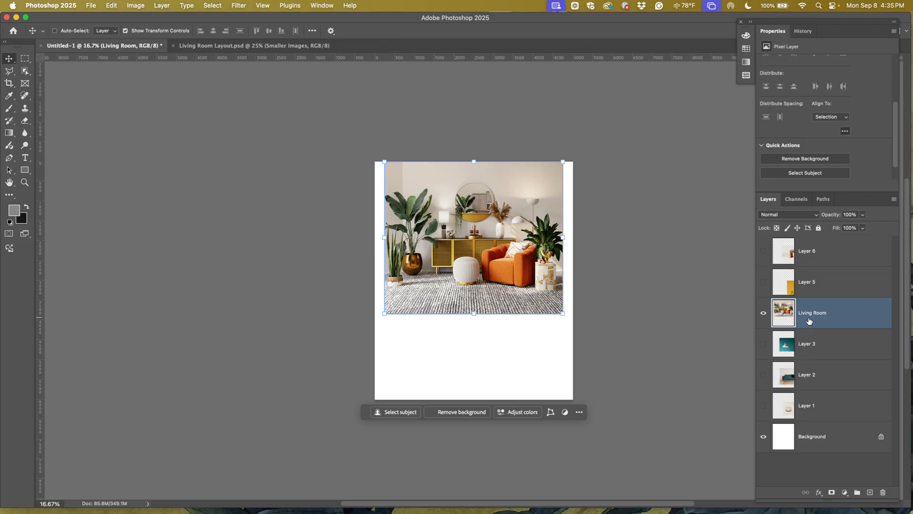
Toggle the Living Room layer's visibility a few times and leave the layer hidden
{"action": "left_click", "coordinate": [763, 314]}
{"action": "left_click", "coordinate": [764, 314]}
{"action": "left_click", "coordinate": [763, 314]}
{"action": "left_click", "coordinate": [764, 314]}
{"action": "left_click", "coordinate": [763, 314]}
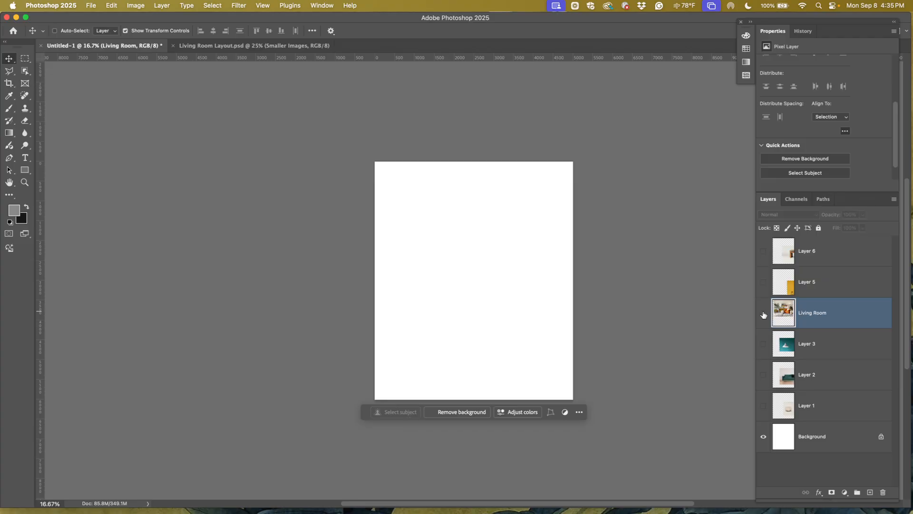
Show Layer 6, which holds the nested wooden tables, and rename it Tables
{"action": "left_click", "coordinate": [763, 252]}
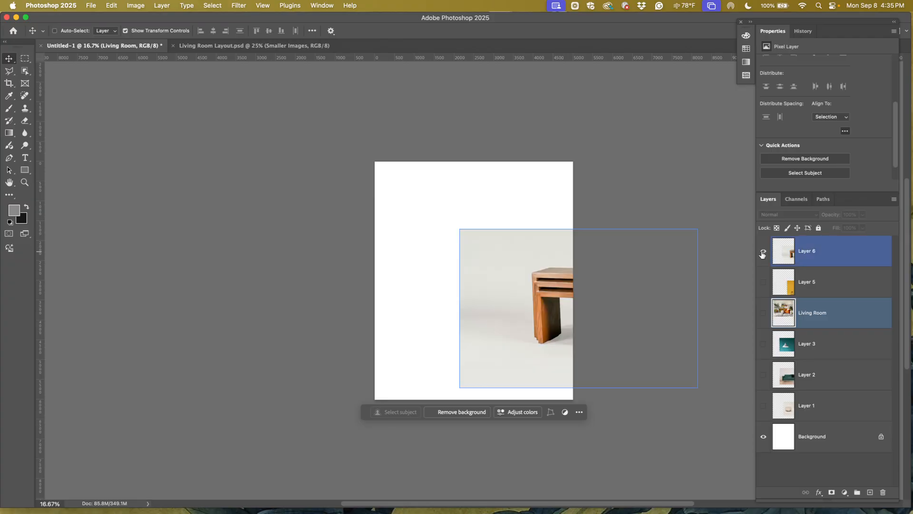
{"action": "left_click", "coordinate": [807, 255]}
{"action": "double_click", "coordinate": [807, 252]}
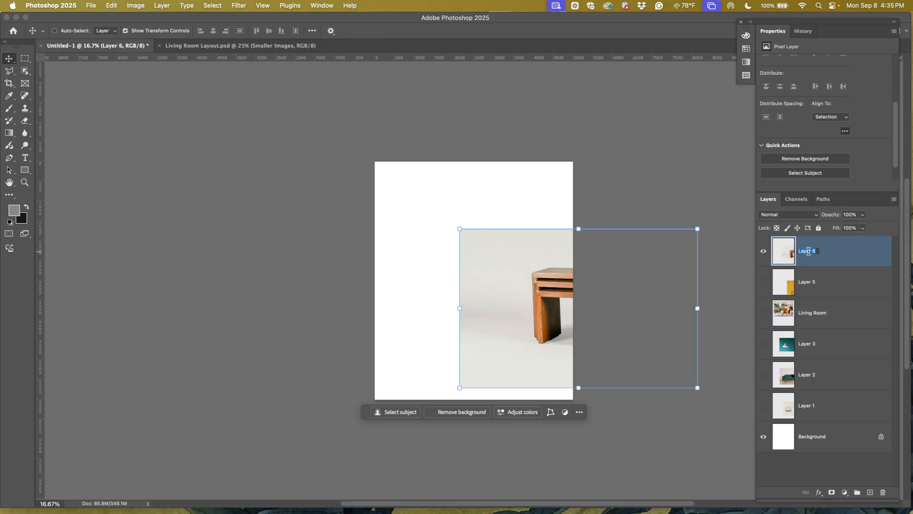
{"action": "type", "text": "Tables"}
{"action": "key", "text": "Return"}
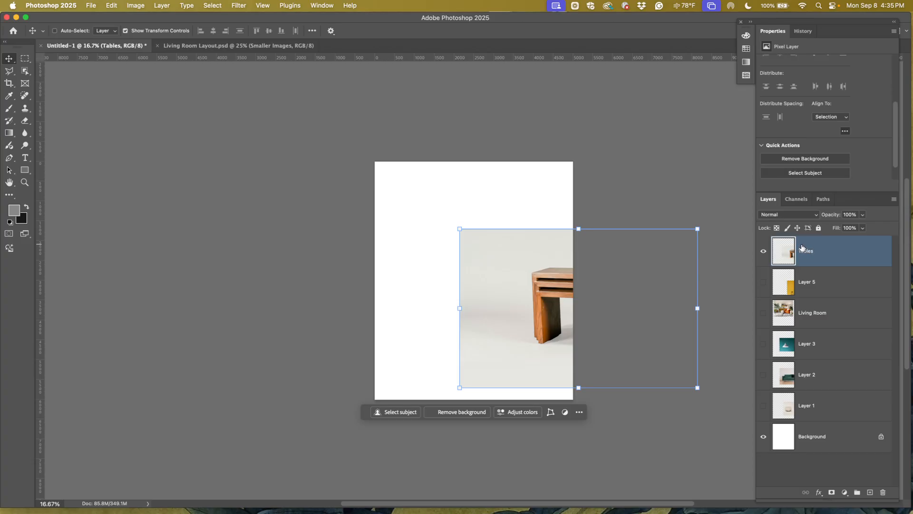
Move the Tables layer to about X -390, Y 900 px and draw a rectangular marquee of about 3550 x 2790 px around the tables
{"action": "left_click_drag", "start_coordinate": [550, 292], "coordinate": [487, 260]}
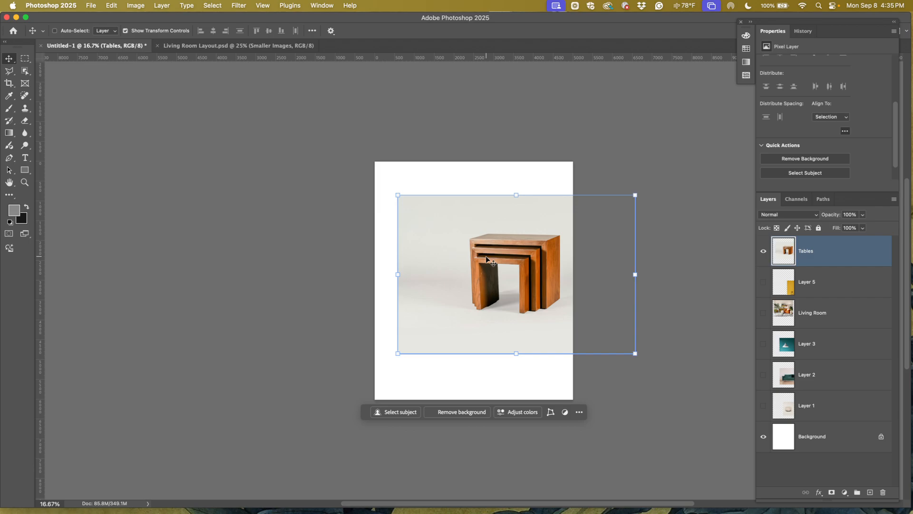
{"action": "left_click_drag", "start_coordinate": [519, 253], "coordinate": [471, 256]}
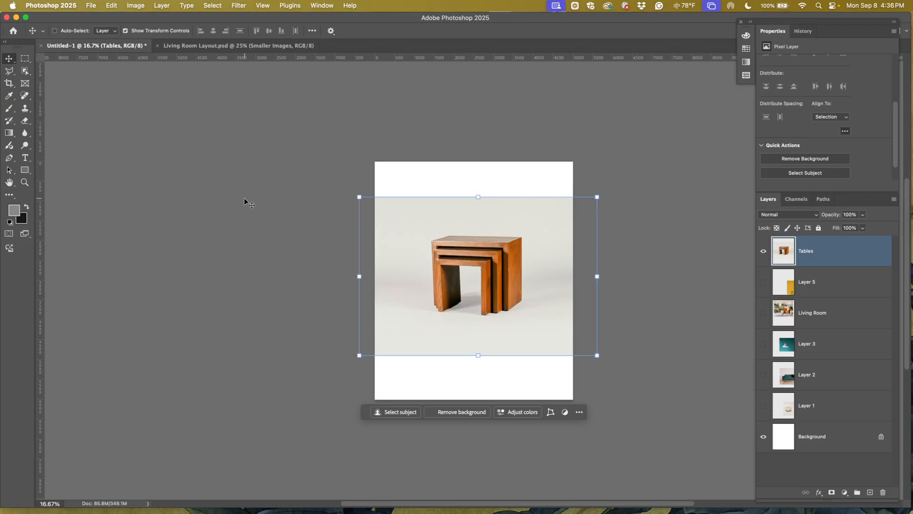
{"action": "left_click", "coordinate": [24, 59]}
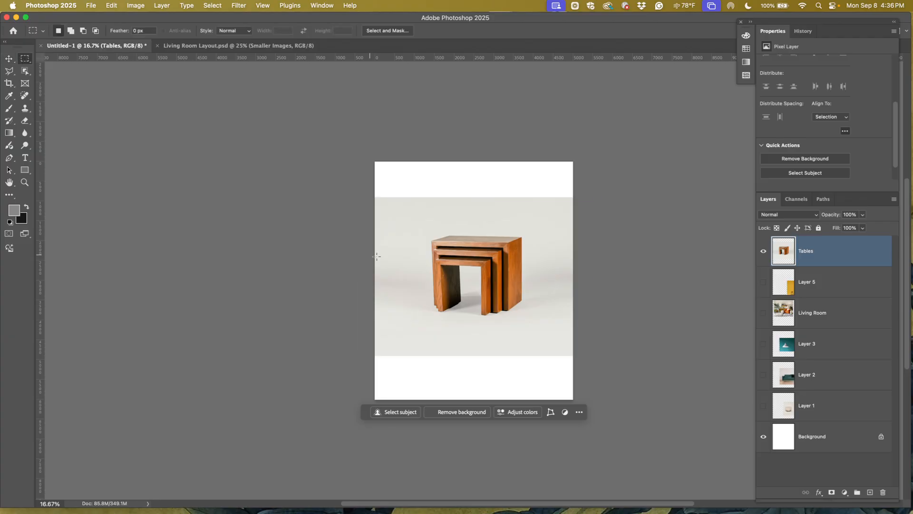
{"action": "left_click_drag", "start_coordinate": [404, 220], "coordinate": [545, 330]}
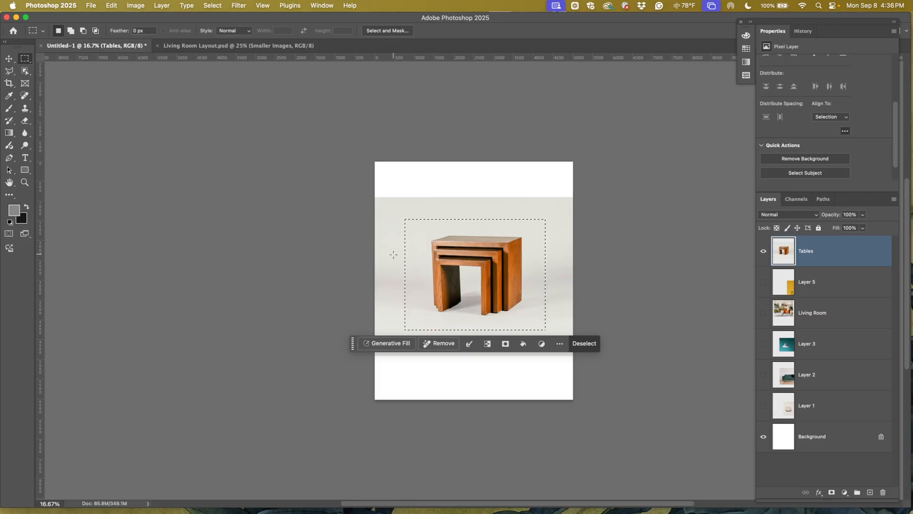
Invert the marquee selection, delete the grey background around the tables, and deselect
{"action": "left_click", "coordinate": [210, 5]}
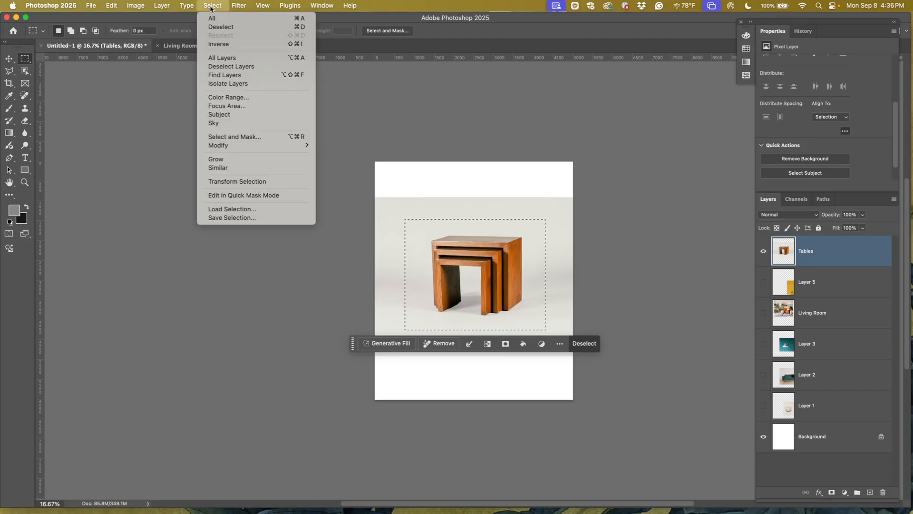
{"action": "left_click", "coordinate": [219, 44]}
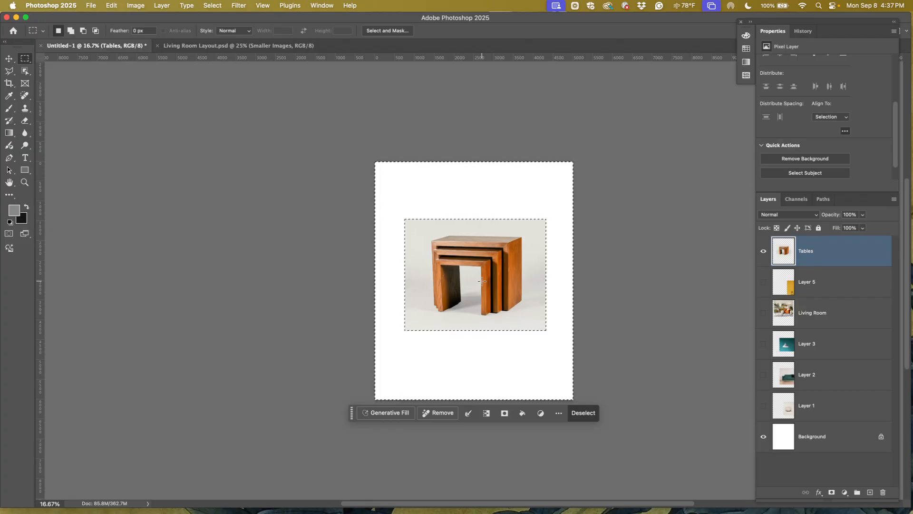
{"action": "key", "text": "super+d"}
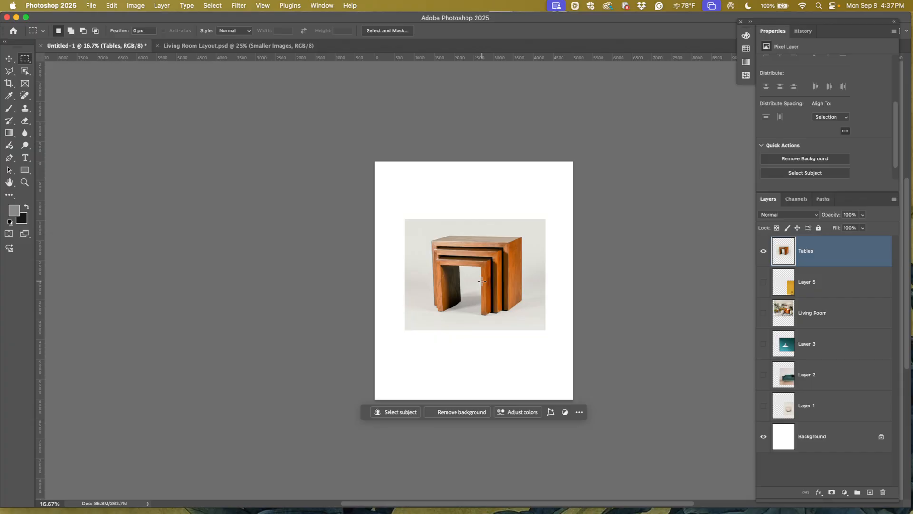
Shift the Tables layer right to expose the leftover strip on its left side, delete that strip with a marquee, and deselect
{"action": "key", "text": "v"}
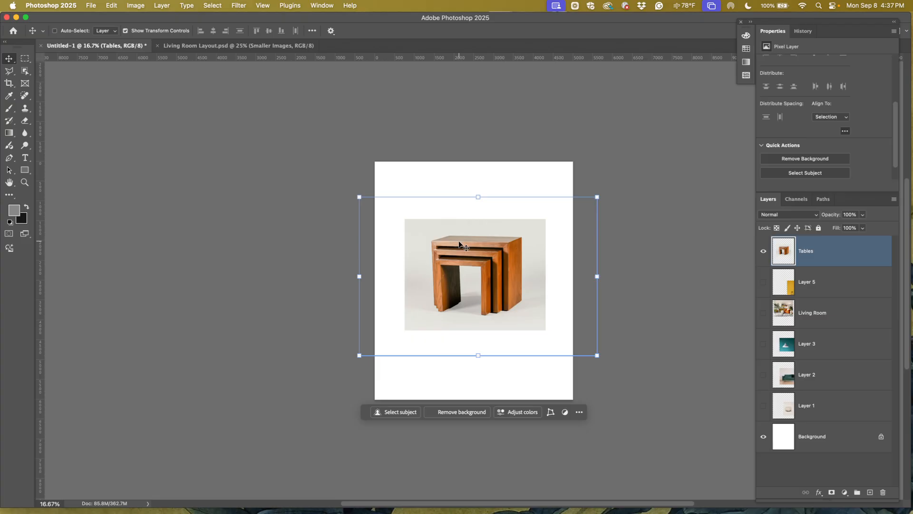
{"action": "left_click_drag", "start_coordinate": [464, 260], "coordinate": [516, 264]}
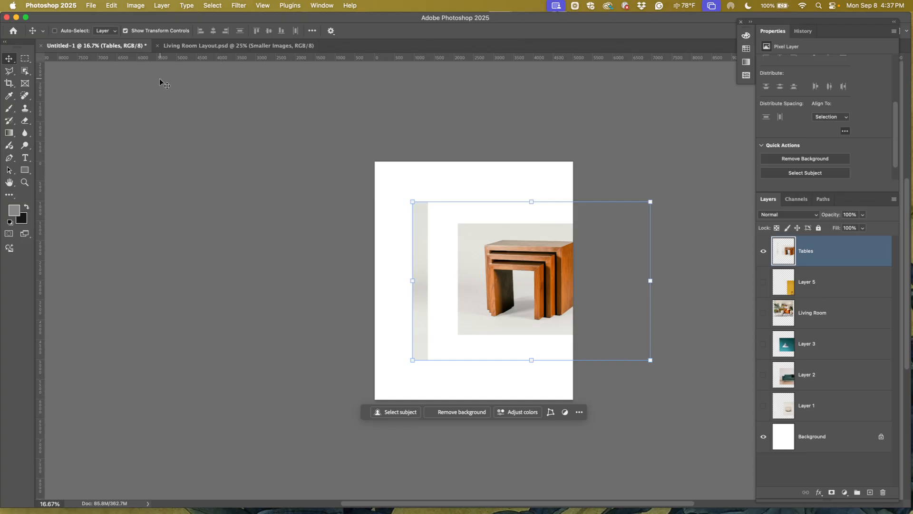
{"action": "left_click", "coordinate": [24, 57]}
{"action": "left_click_drag", "start_coordinate": [391, 190], "coordinate": [439, 373]}
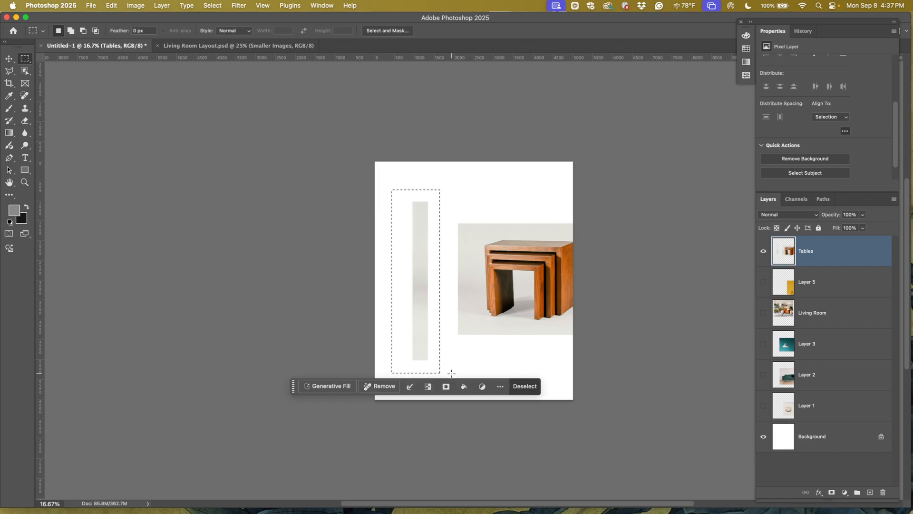
{"action": "left_click", "coordinate": [9, 58]}
{"action": "key", "text": "super+d"}
Shift the Tables layer left, delete its leftover right-hand strip, and move the trimmed photo to about X 700, Y 1170 px
{"action": "left_click_drag", "start_coordinate": [460, 270], "coordinate": [364, 263]}
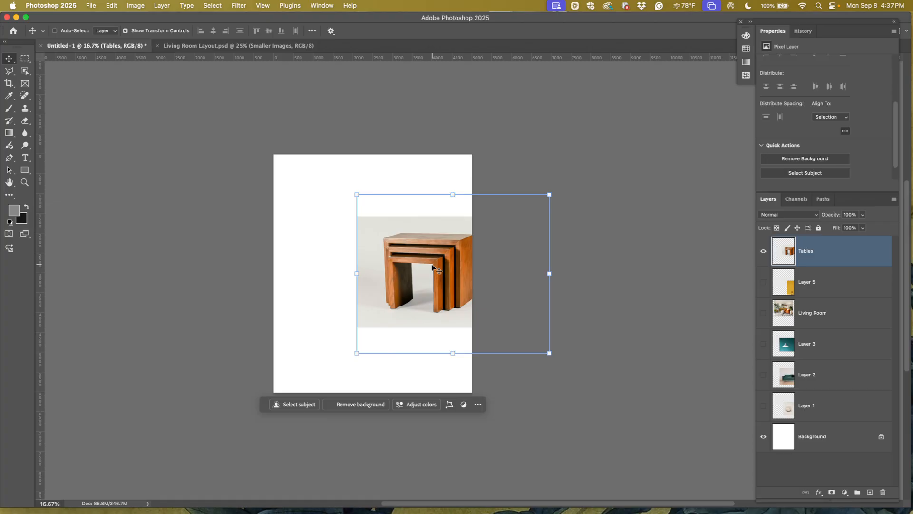
{"action": "left_click_drag", "start_coordinate": [433, 267], "coordinate": [307, 265]}
{"action": "left_click", "coordinate": [24, 59]}
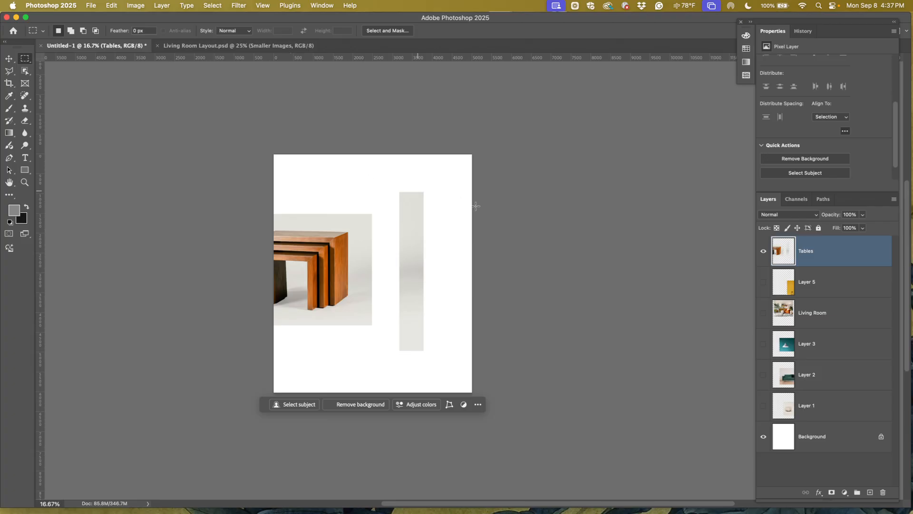
{"action": "left_click_drag", "start_coordinate": [389, 178], "coordinate": [437, 367]}
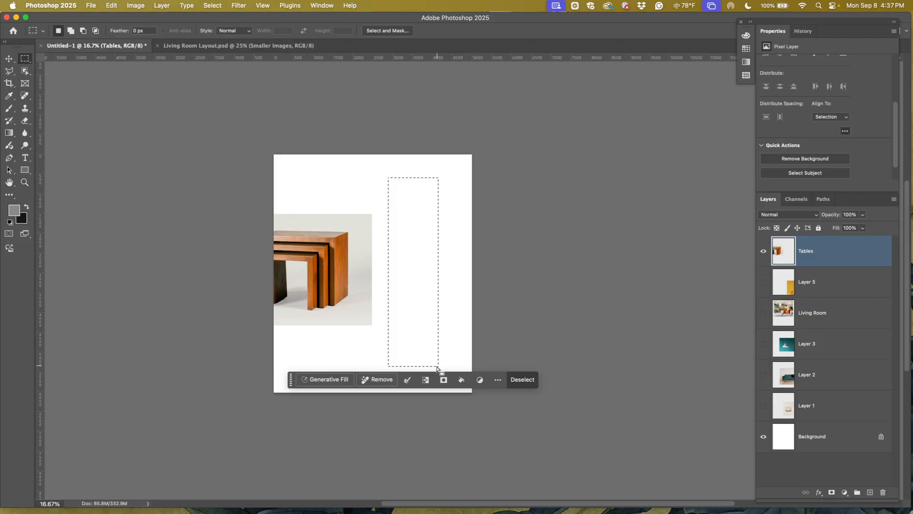
{"action": "left_click", "coordinate": [436, 367]}
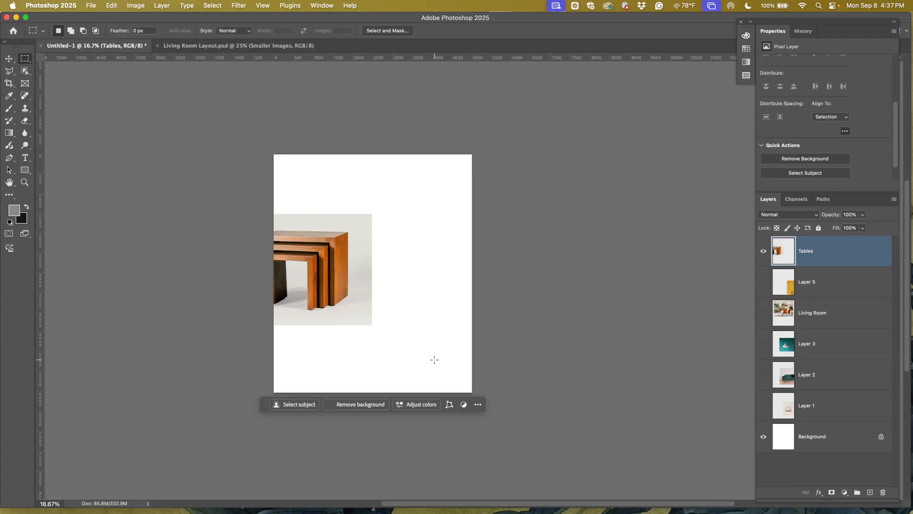
{"action": "key", "text": "v"}
{"action": "left_click_drag", "start_coordinate": [328, 276], "coordinate": [393, 260]}
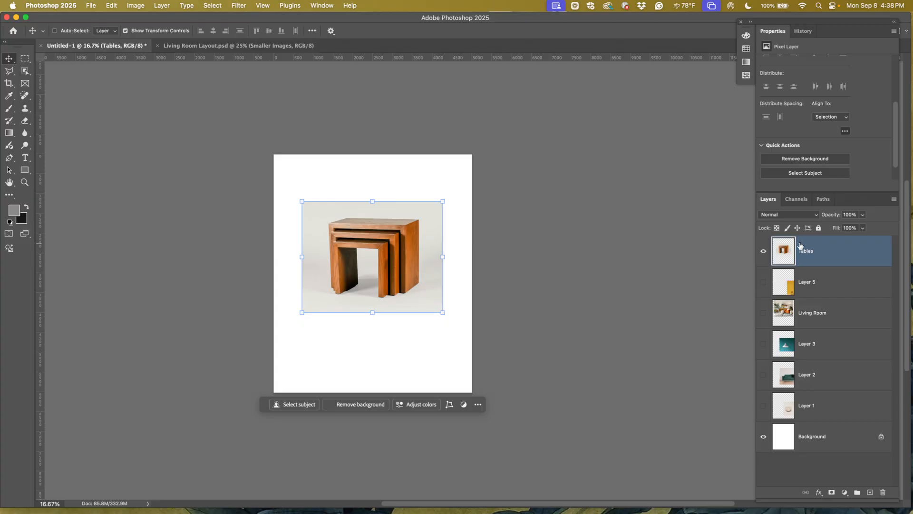
Hide the Tables layer, show Layer 5, and try to move the yellow stool photo with Tables still selected
{"action": "left_click", "coordinate": [764, 251]}
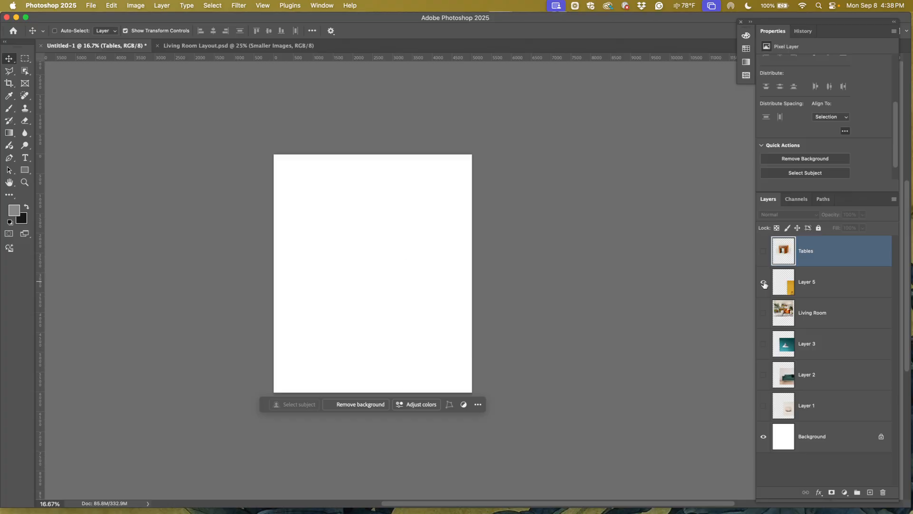
{"action": "left_click", "coordinate": [764, 282]}
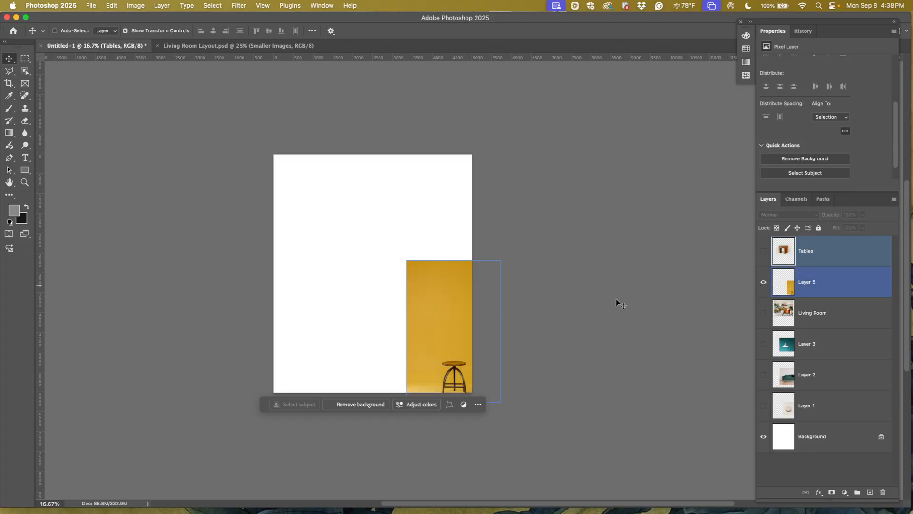
{"action": "left_click_drag", "start_coordinate": [463, 300], "coordinate": [379, 275]}
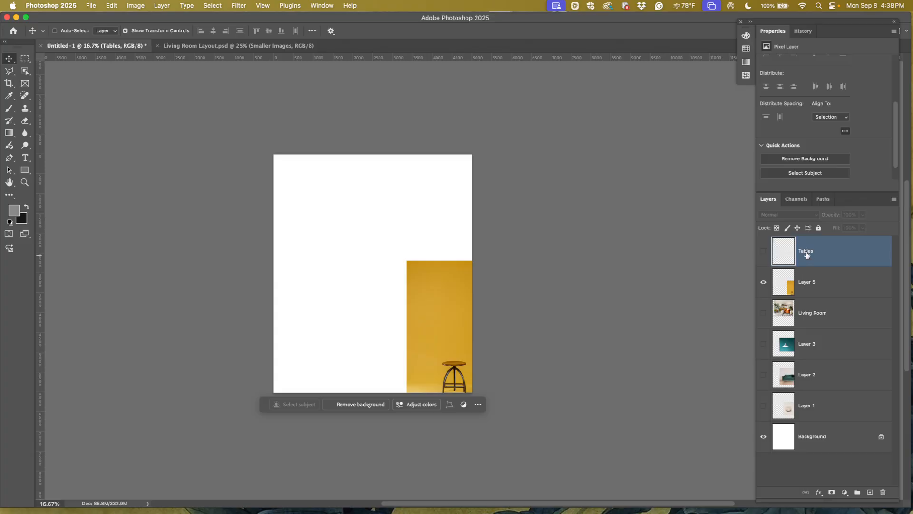
Undo the last move and the Layer 5 visibility change, and show the Tables layer again
{"action": "key", "text": "super+z"}
{"action": "key", "text": "super+z"}
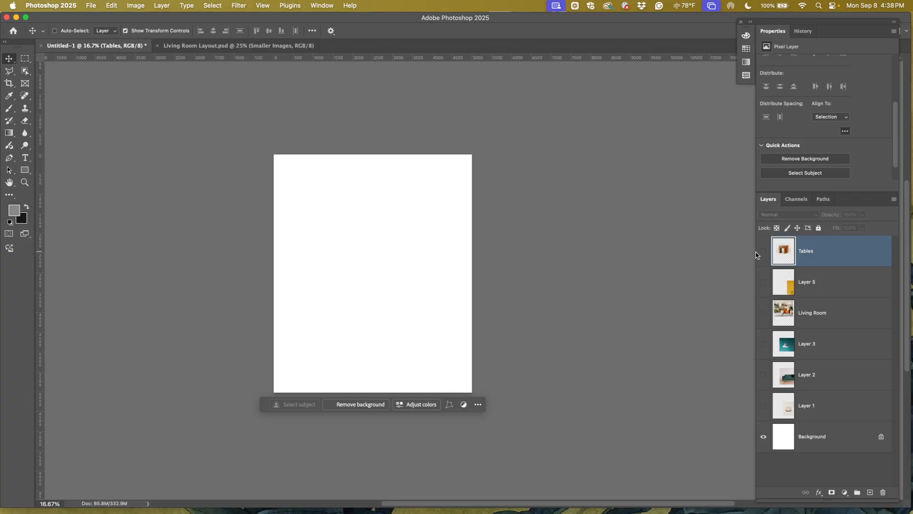
{"action": "left_click", "coordinate": [763, 250]}
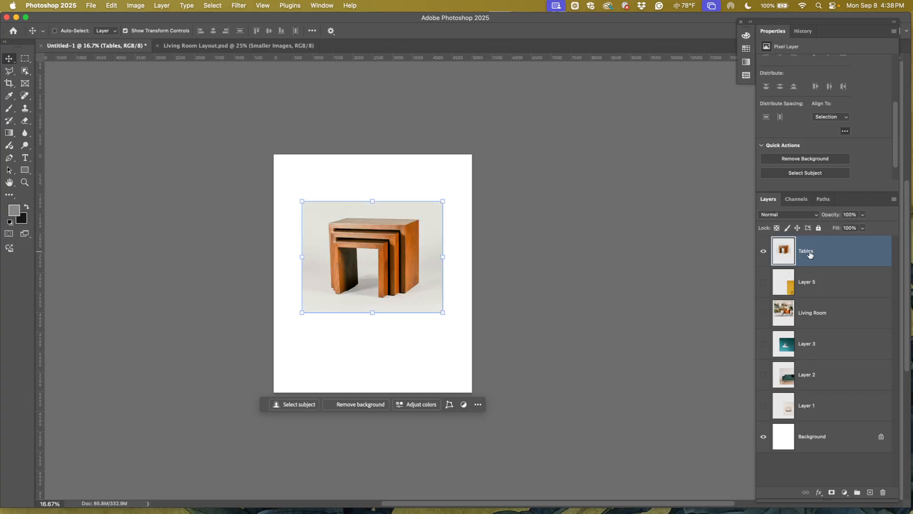
Show Layer 5 beneath the tables photo while keeping the Tables layer selected
{"action": "left_click", "coordinate": [811, 286]}
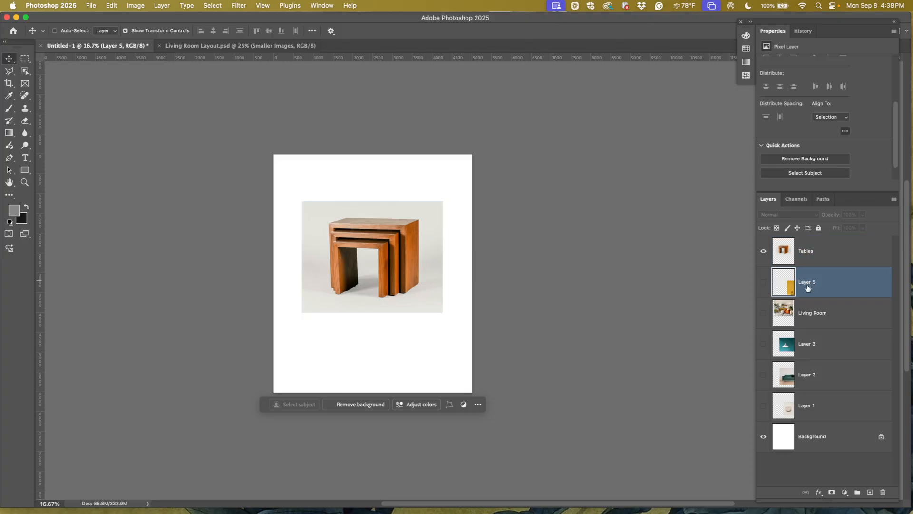
{"action": "left_click", "coordinate": [810, 256]}
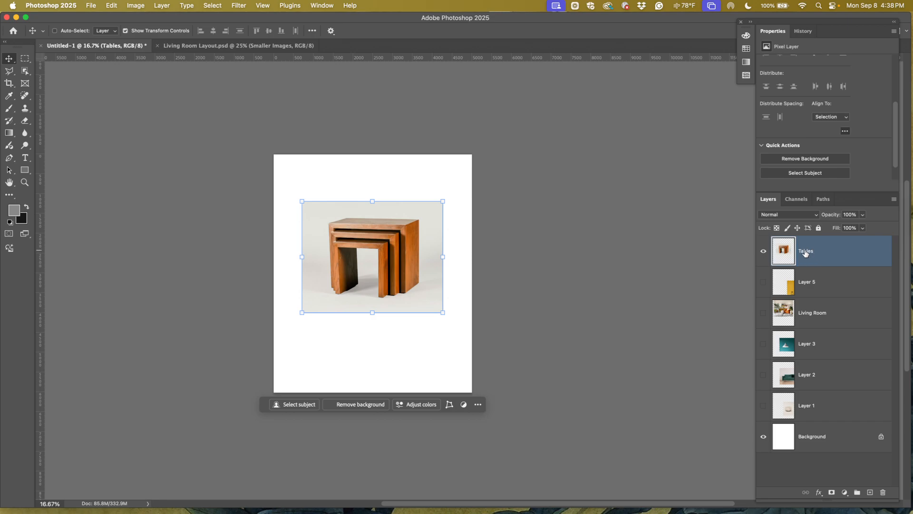
{"action": "left_click", "coordinate": [763, 282]}
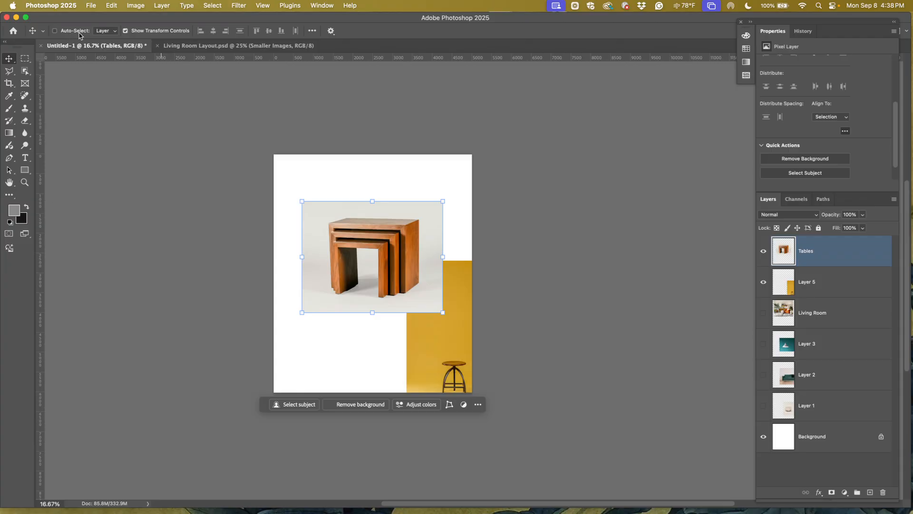
Turn on Auto-Select for layers and reposition the stool and tables photos directly on the canvas, placing the tables at about X 1282, Y 230 px
{"action": "left_click", "coordinate": [54, 31]}
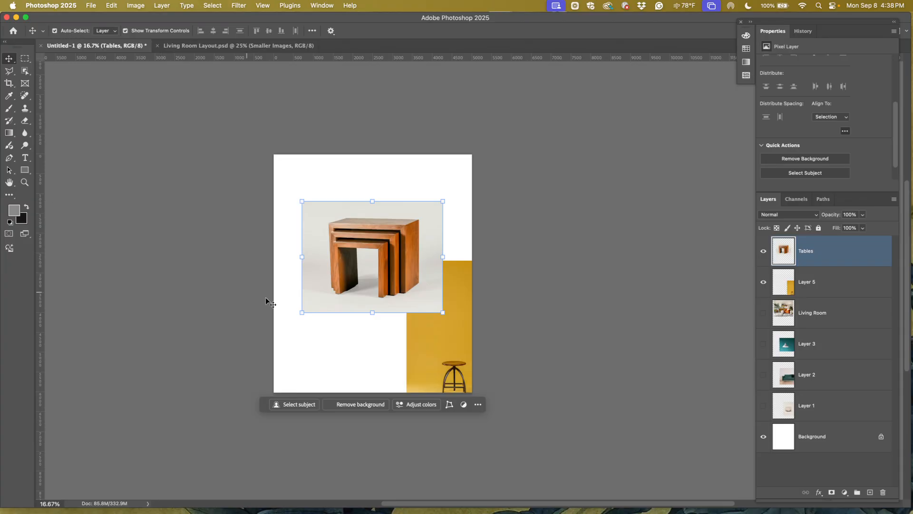
{"action": "left_click", "coordinate": [350, 358]}
{"action": "left_click", "coordinate": [438, 339]}
{"action": "left_click_drag", "start_coordinate": [438, 338], "coordinate": [357, 313]}
{"action": "left_click_drag", "start_coordinate": [364, 227], "coordinate": [368, 199]}
{"action": "left_click_drag", "start_coordinate": [363, 323], "coordinate": [313, 330]}
{"action": "left_click_drag", "start_coordinate": [387, 212], "coordinate": [416, 230]}
{"action": "left_click_drag", "start_coordinate": [307, 364], "coordinate": [336, 359]}
{"action": "left_click_drag", "start_coordinate": [425, 249], "coordinate": [413, 220]}
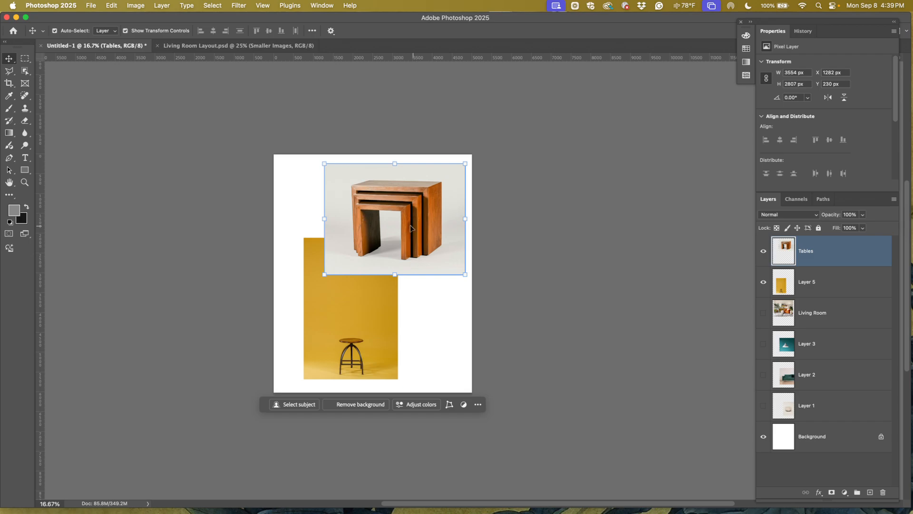
Turn off Auto-Select, add Layer 5 to the selection from the canvas, and move the stool photo to about X 740, Y 2232 px
{"action": "left_click", "coordinate": [54, 30]}
{"action": "left_click", "coordinate": [358, 312], "text": "shift+super"}
{"action": "right_click", "coordinate": [358, 309]}
{"action": "left_click", "coordinate": [342, 327]}
{"action": "mouse_move", "coordinate": [355, 301]}
{"action": "left_mouse_down"}
{"action": "mouse_move", "coordinate": [346, 318]}
{"action": "mouse_move", "coordinate": [283, 317]}
{"action": "mouse_move", "coordinate": [368, 303]}
{"action": "mouse_move", "coordinate": [359, 305]}
{"action": "left_mouse_up"}
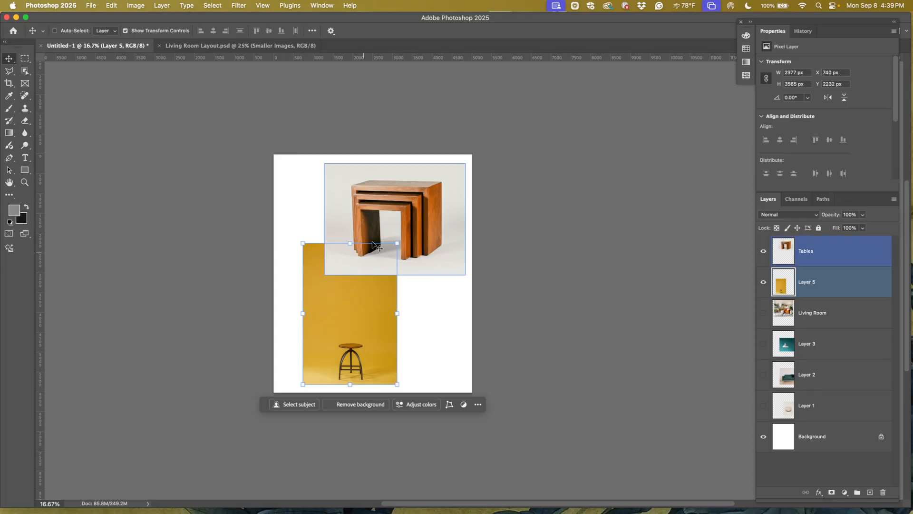
Select only the Tables layer, then temporarily auto-select the stool photo on the canvas and move it to about X 480, Y 2141 px
{"action": "left_click", "coordinate": [812, 258]}
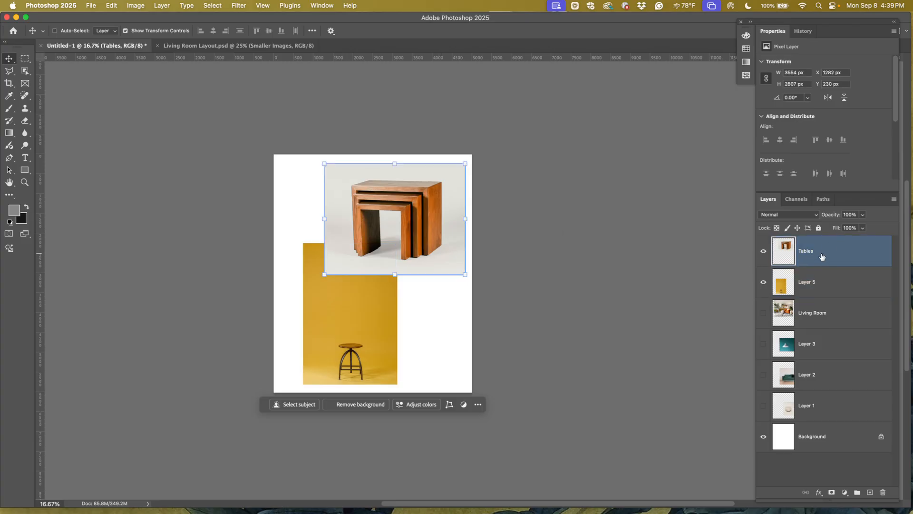
{"action": "mouse_move", "coordinate": [355, 335]}
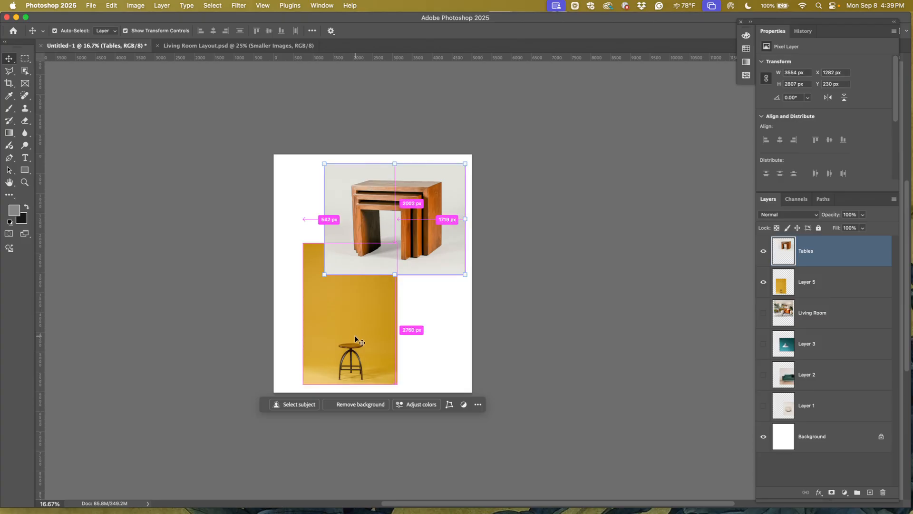
{"action": "mouse_move", "coordinate": [352, 323]}
{"action": "left_mouse_down"}
{"action": "mouse_move", "coordinate": [323, 328]}
{"action": "mouse_move", "coordinate": [324, 310]}
{"action": "mouse_move", "coordinate": [357, 323]}
{"action": "mouse_move", "coordinate": [339, 313]}
{"action": "mouse_move", "coordinate": [335, 296]}
{"action": "mouse_move", "coordinate": [325, 320]}
{"action": "mouse_move", "coordinate": [341, 322]}
{"action": "left_mouse_up"}
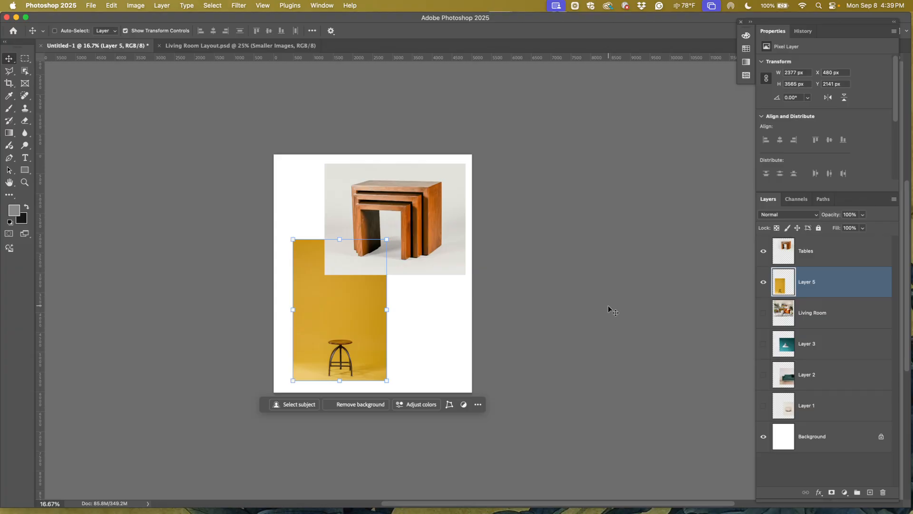
Hide the Tables layer and move the Layer 5 stool photo to about X 1258, Y 760 px
{"action": "left_click", "coordinate": [759, 259], "text": "shift"}
{"action": "left_click", "coordinate": [763, 252]}
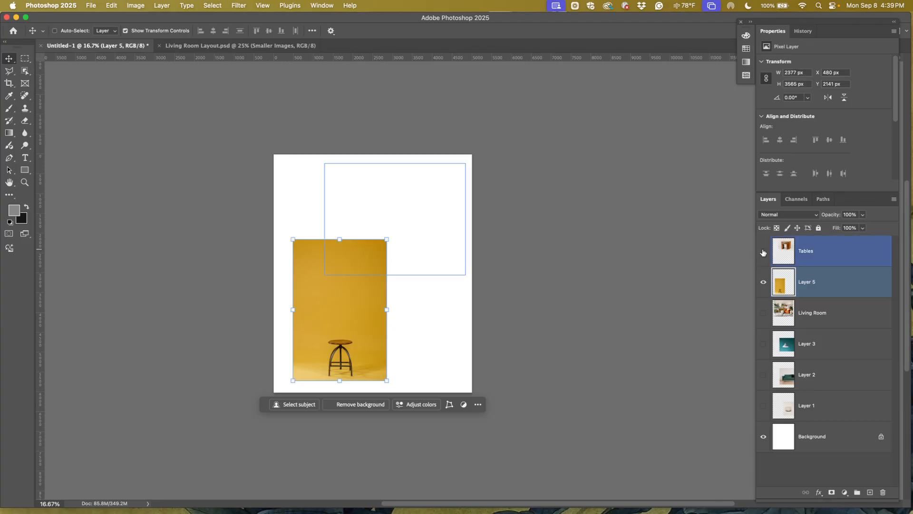
{"action": "left_click_drag", "start_coordinate": [341, 311], "coordinate": [400, 260]}
{"action": "left_click", "coordinate": [28, 184]}
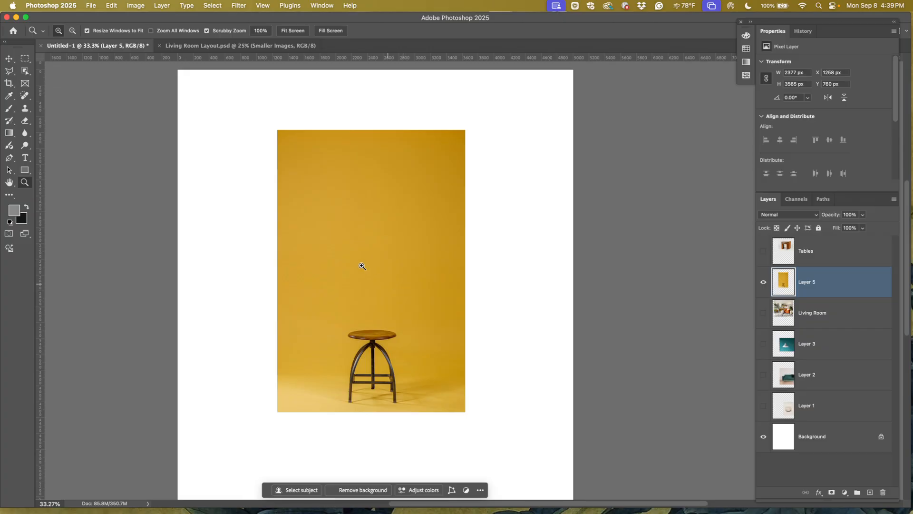
Trim the stool photo to a rectangle of about 1201 by 1376 px around the stool by deleting everything outside the selection
{"action": "left_click", "coordinate": [26, 59]}
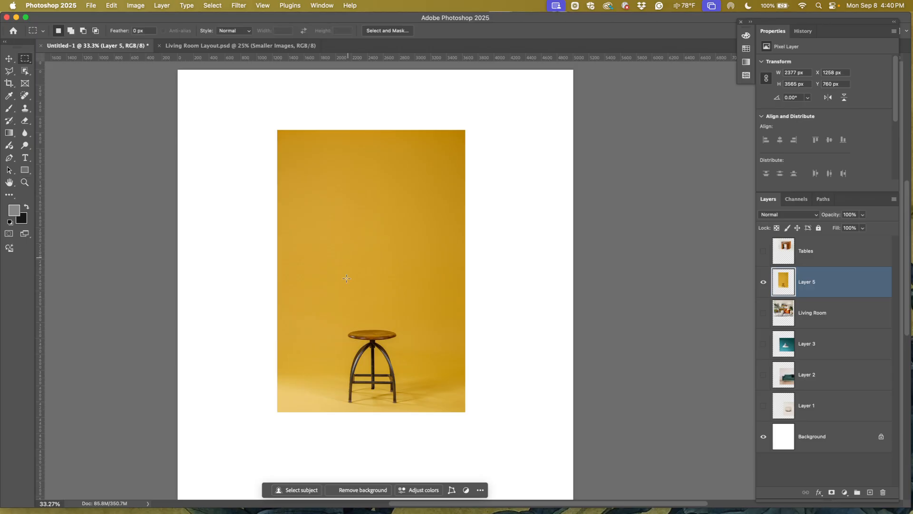
{"action": "left_click_drag", "start_coordinate": [326, 302], "coordinate": [421, 412]}
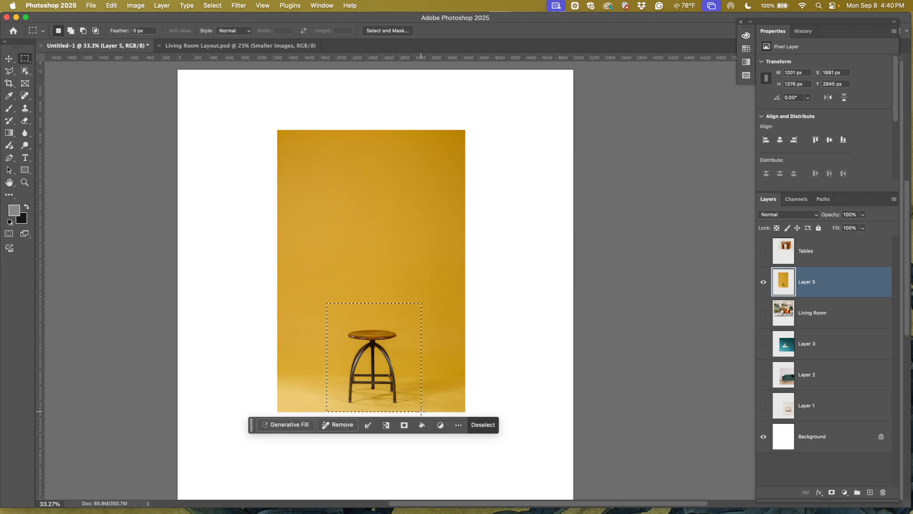
{"action": "key", "text": "shift"}
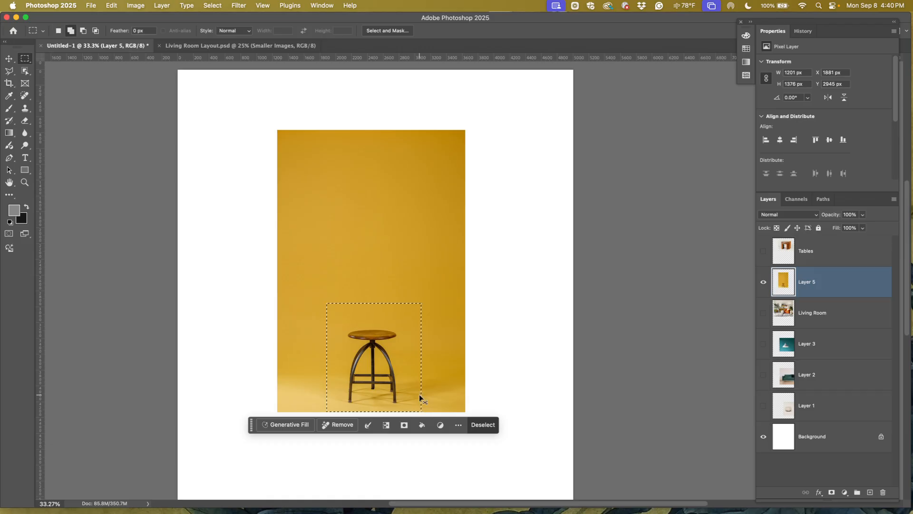
{"action": "key", "text": "super+shift+i"}
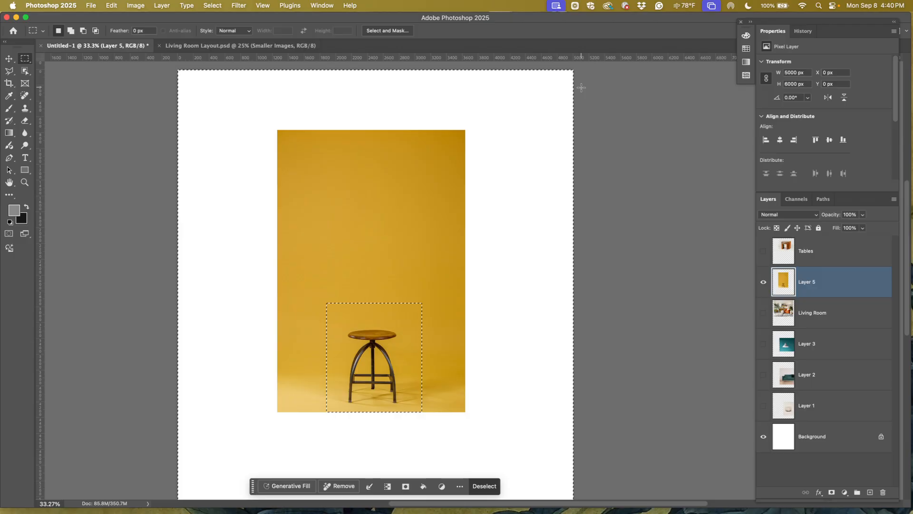
{"action": "key", "text": "Delete"}
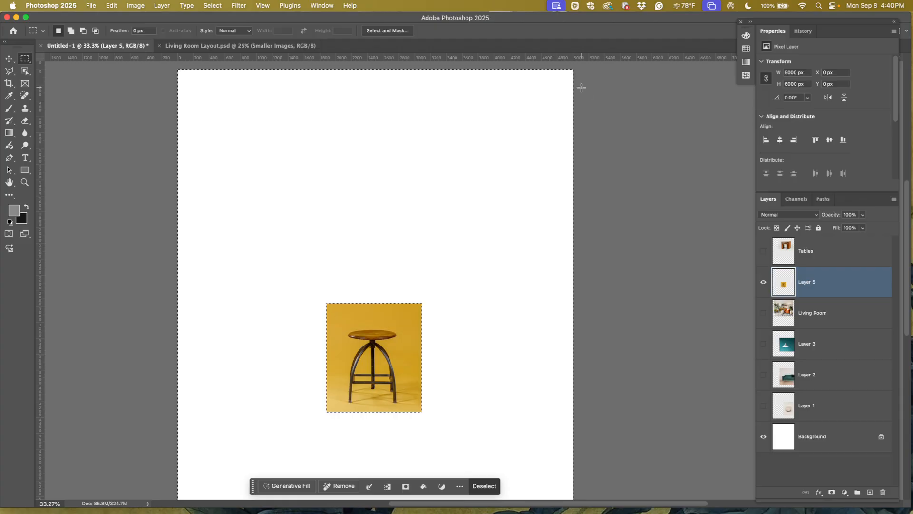
{"action": "key", "text": "super+d"}
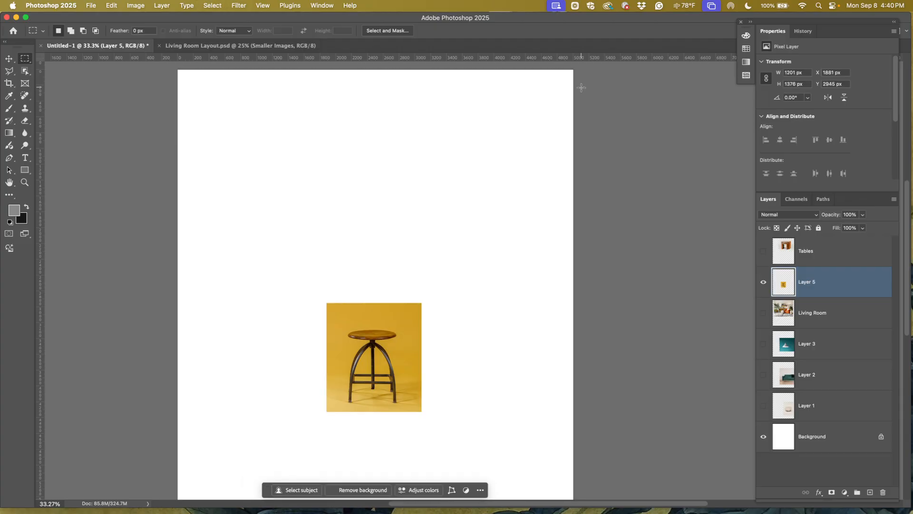
Rename Layer 5 as Stool and hide it
{"action": "double_click", "coordinate": [808, 281]}
{"action": "type", "text": "Stool"}
{"action": "key", "text": "Return"}
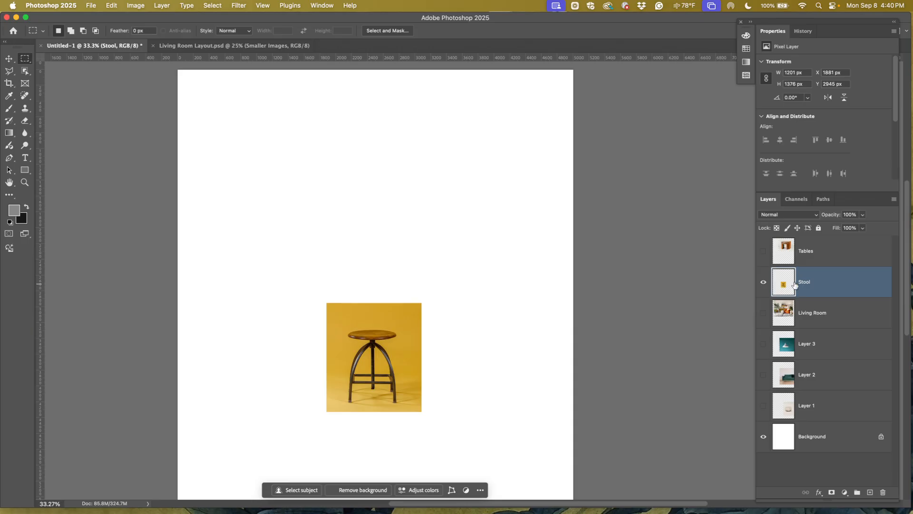
{"action": "left_click", "coordinate": [763, 284]}
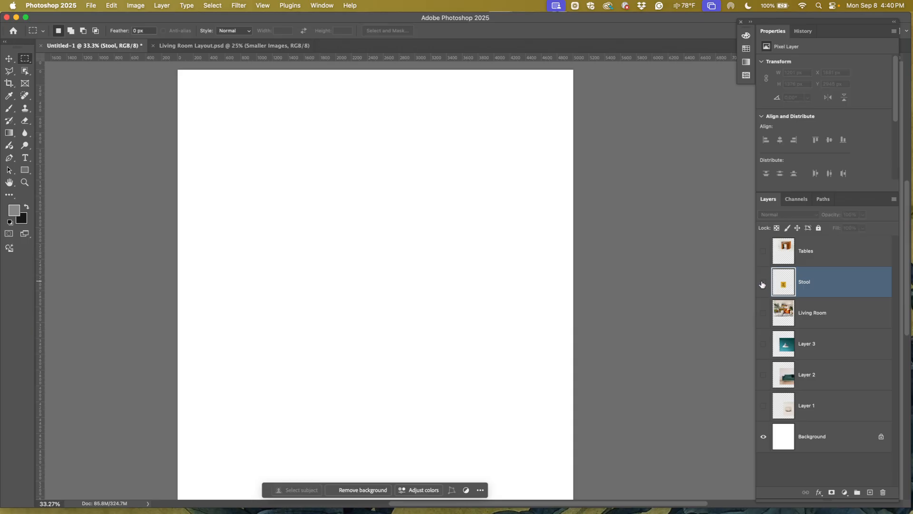
Show Layer 3 and move the lamp photo fully onto the canvas, at about X 107, Y 890 px
{"action": "left_click", "coordinate": [812, 345]}
{"action": "left_click", "coordinate": [763, 344]}
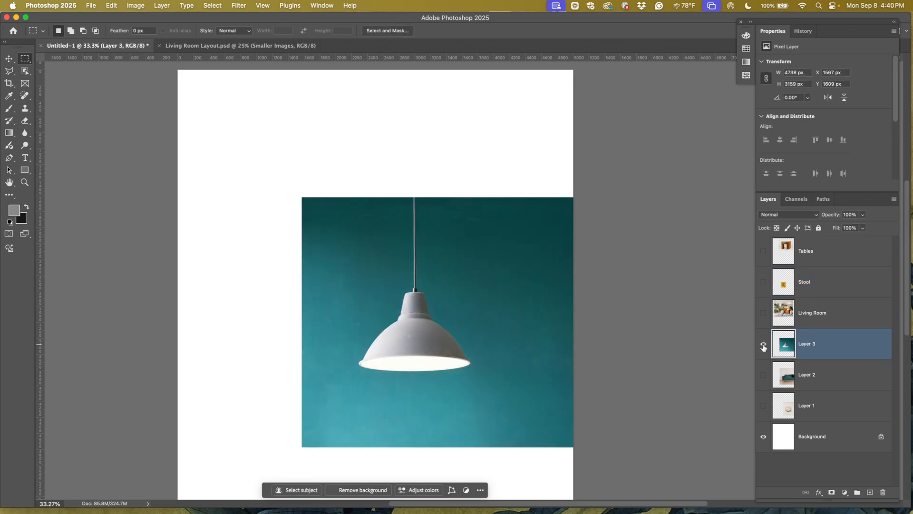
{"action": "key", "text": "v"}
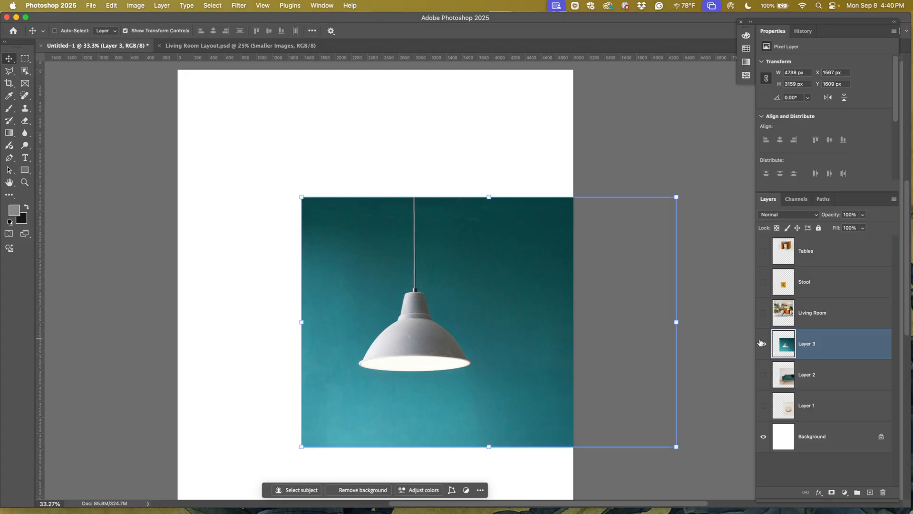
{"action": "left_click_drag", "start_coordinate": [487, 299], "coordinate": [370, 239]}
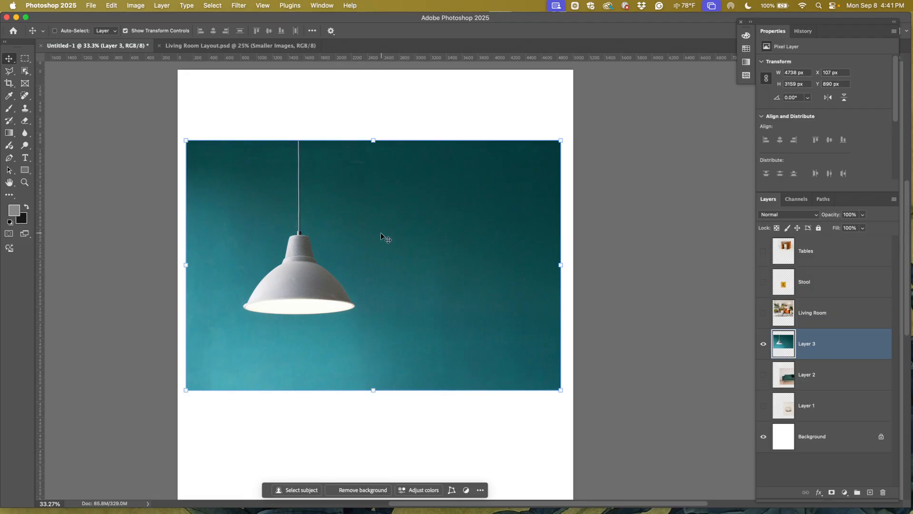
Trim the lamp photo to a rectangle of about 1936 by 2465 px around the lamp and its cord, deleting the rest
{"action": "left_click", "coordinate": [25, 58]}
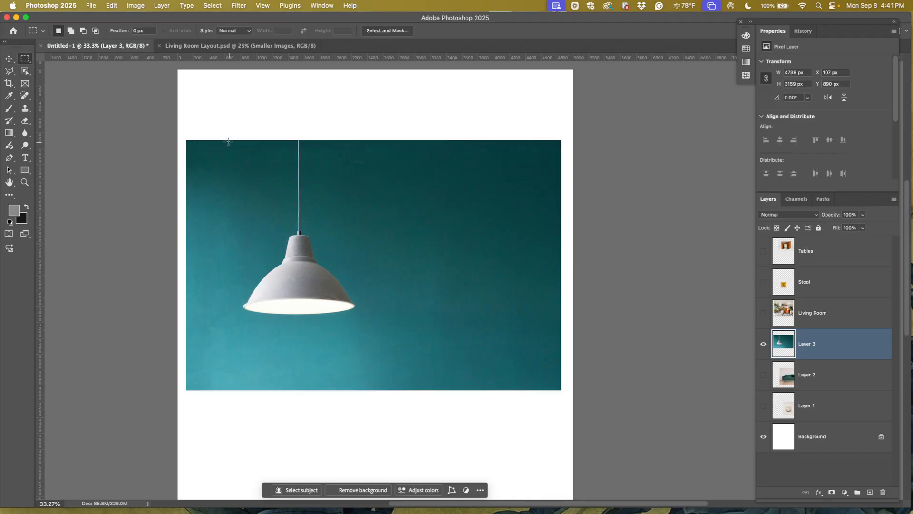
{"action": "left_click_drag", "start_coordinate": [222, 142], "coordinate": [374, 335]}
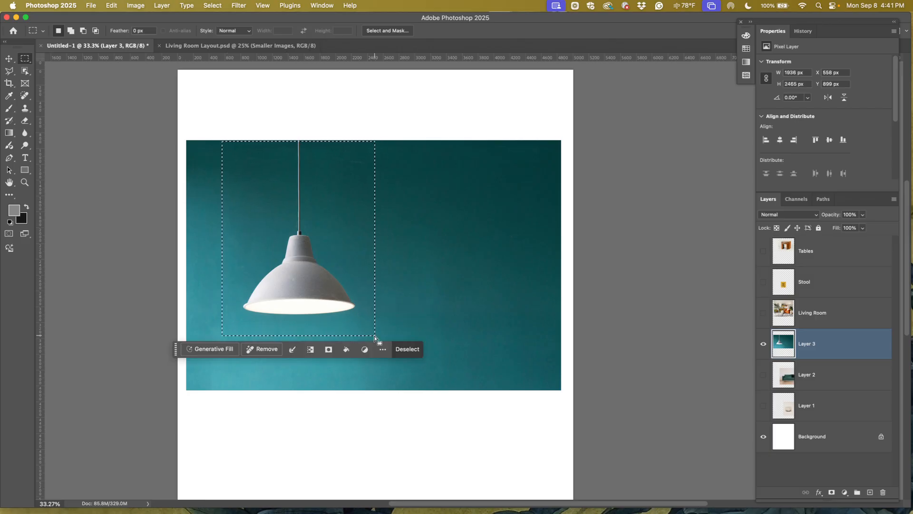
{"action": "key", "text": "super+shift+i"}
{"action": "key", "text": "Delete"}
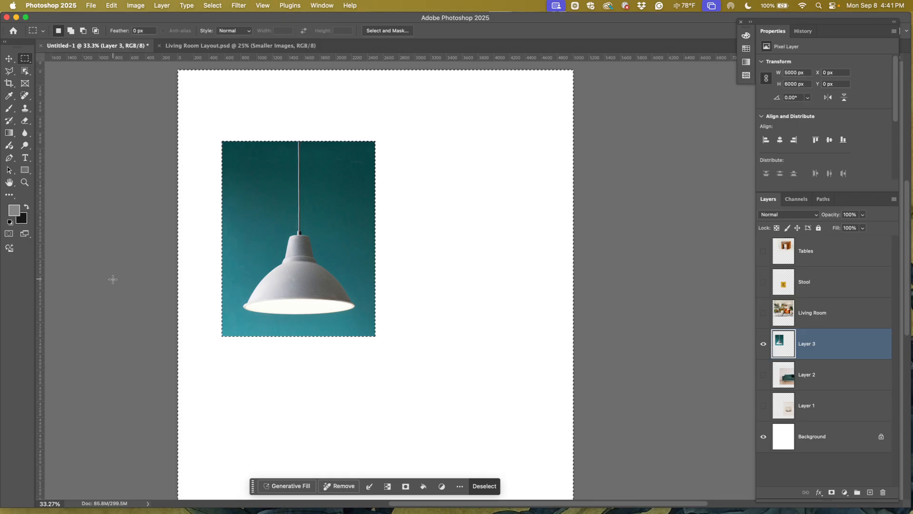
{"action": "key", "text": "super+d"}
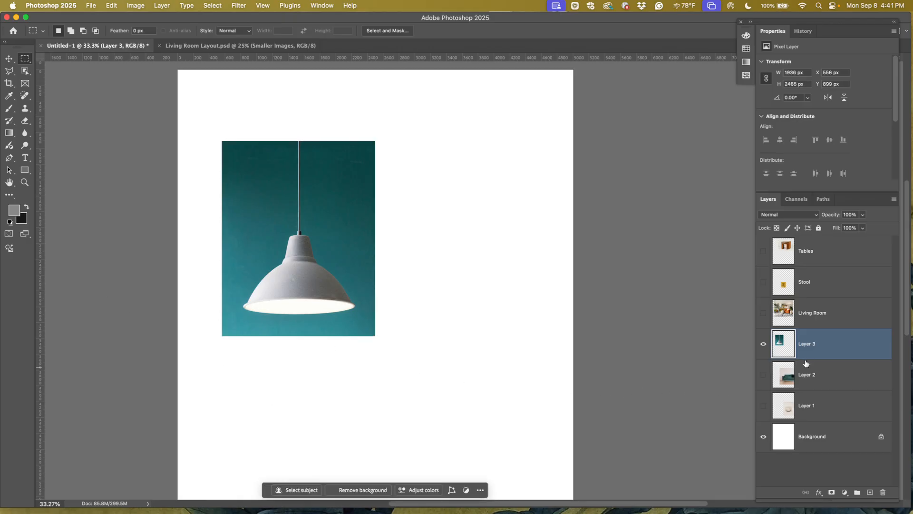
Rename Layer 3 as Light and hide it
{"action": "double_click", "coordinate": [807, 344]}
{"action": "type", "text": "Light"}
{"action": "key", "text": "Return"}
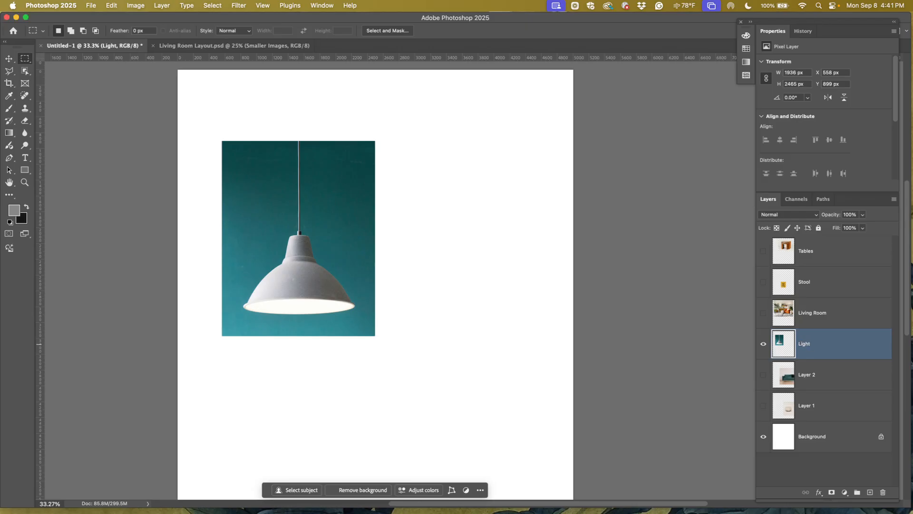
{"action": "left_click", "coordinate": [764, 347]}
Show Layer 2 with the green sofa and rename it Couch
{"action": "left_click", "coordinate": [764, 376]}
{"action": "left_click", "coordinate": [808, 378]}
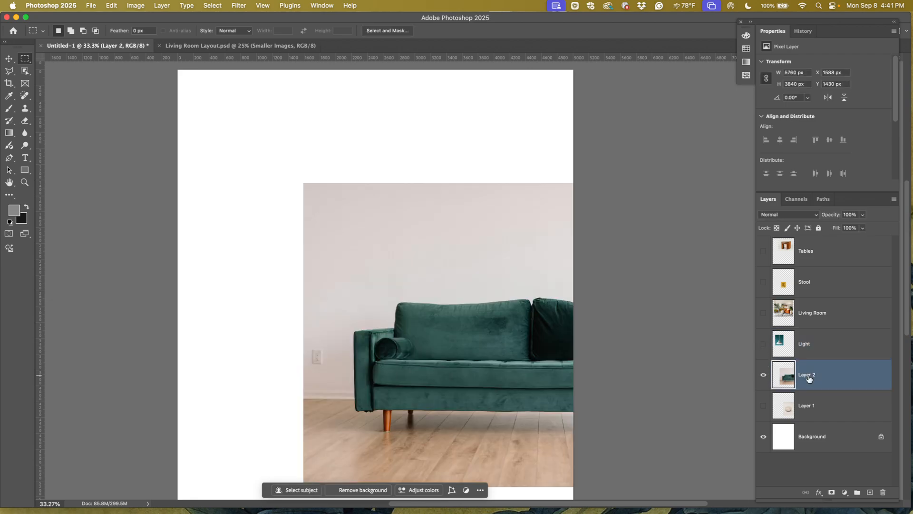
{"action": "double_click", "coordinate": [808, 376]}
{"action": "type", "text": "Couch"}
{"action": "key", "text": "Return"}
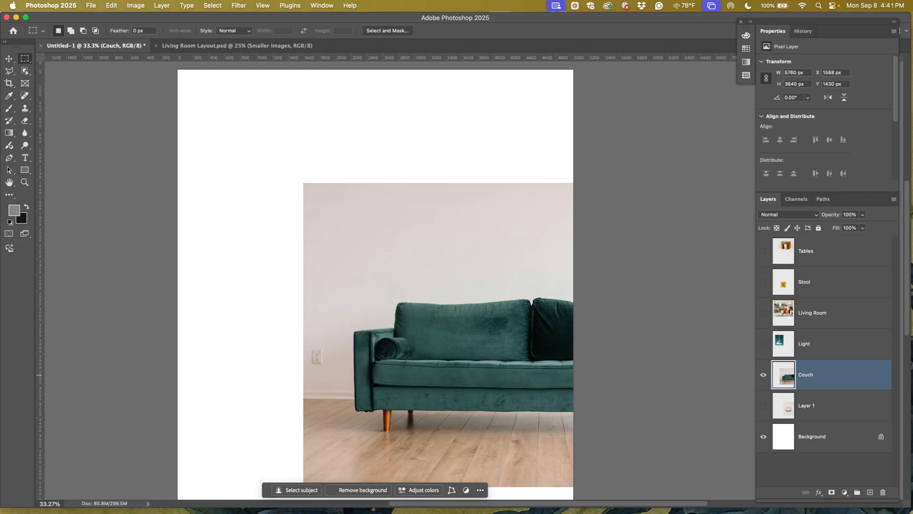
Move the couch photo so the whole sofa sits on the canvas, at about X -255, Y 1806 px, and hide the layer
{"action": "key", "text": "super+minus"}
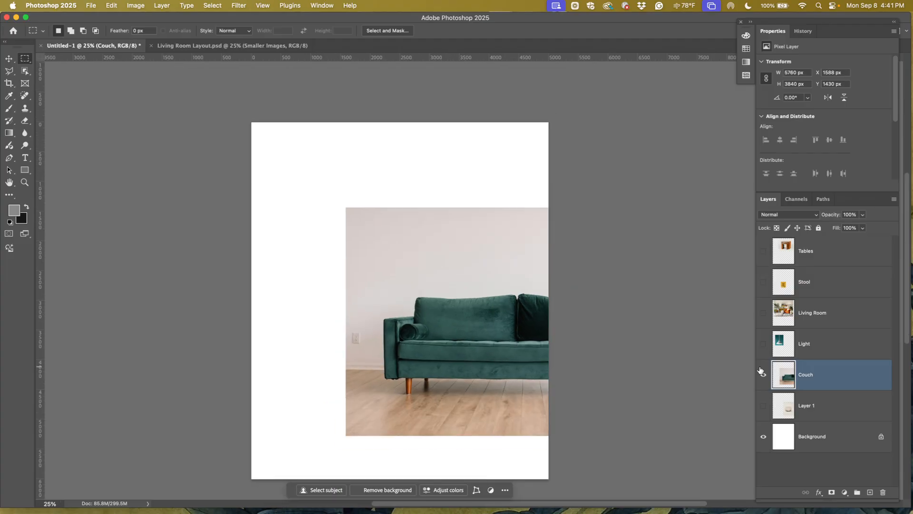
{"action": "left_click_drag", "start_coordinate": [505, 339], "coordinate": [346, 290]}
{"action": "key", "text": "v"}
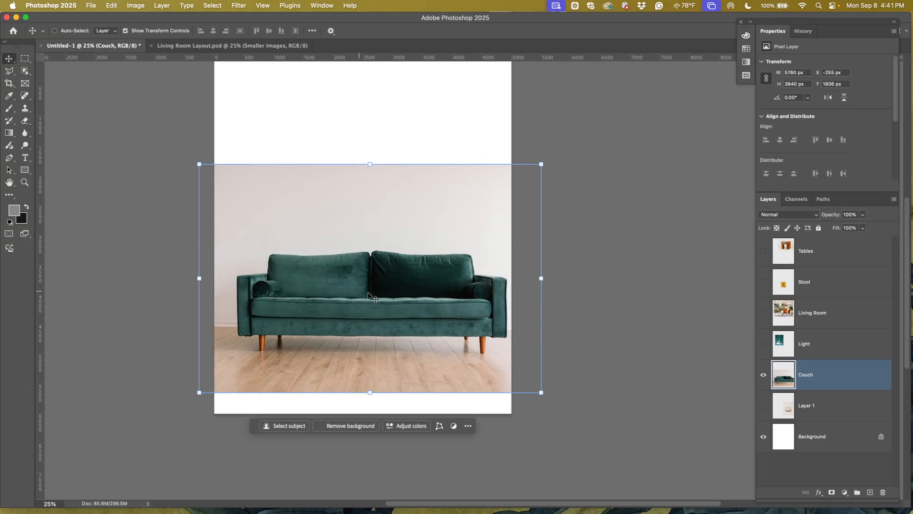
{"action": "left_click", "coordinate": [763, 375]}
Rename Layer 1 as Chair with the layer shown, and move its photo toward the canvas centre, at about X 1188, Y 1132 px
{"action": "left_click", "coordinate": [763, 406]}
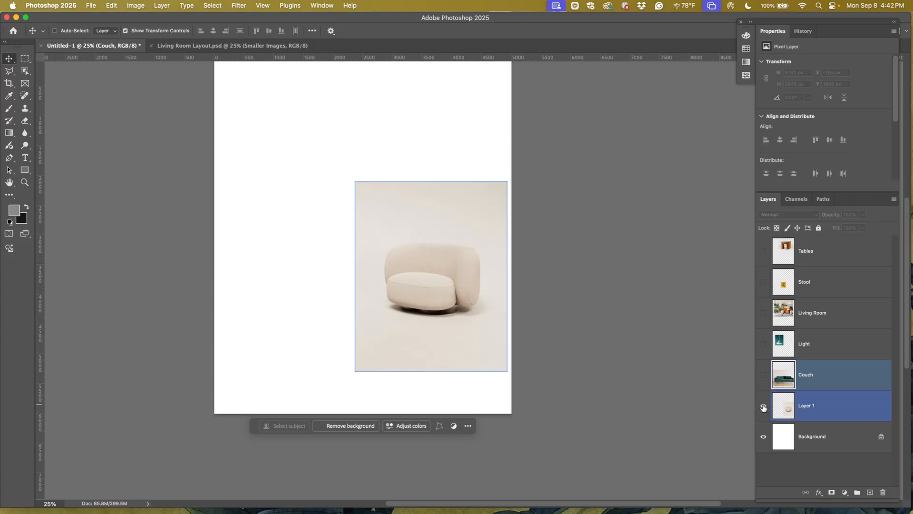
{"action": "left_click", "coordinate": [810, 410]}
{"action": "double_click", "coordinate": [810, 407]}
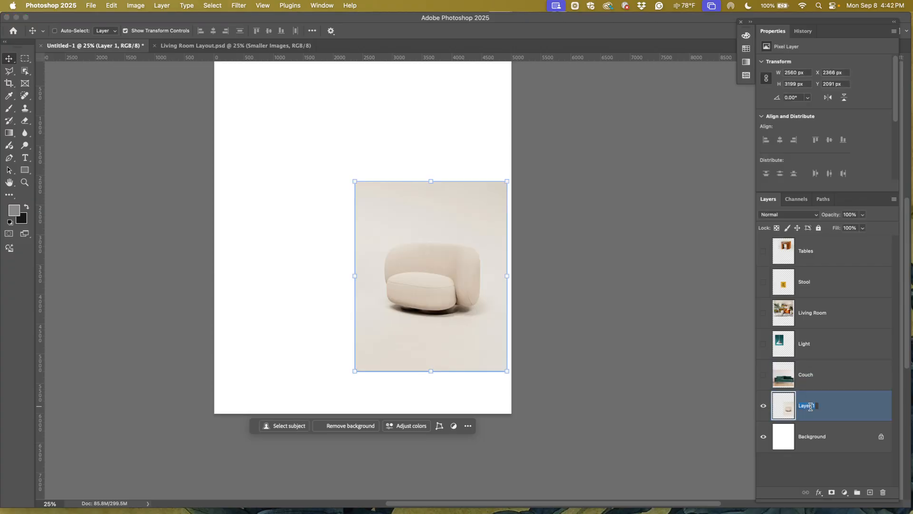
{"action": "type", "text": "Cah"}
{"action": "type", "text": "i"}
{"action": "key", "text": "BackSpace"}
{"action": "key", "text": "BackSpace"}
{"action": "key", "text": "BackSpace"}
{"action": "key", "text": "Return"}
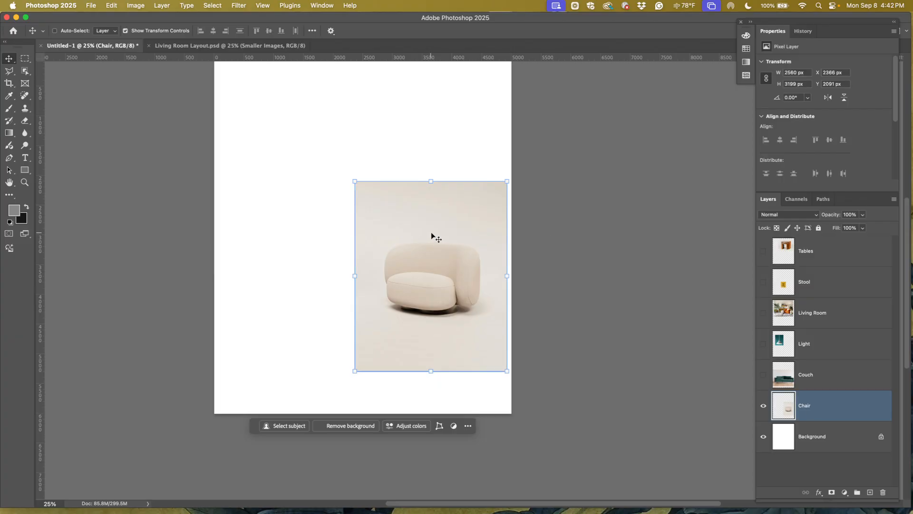
{"action": "left_click_drag", "start_coordinate": [426, 236], "coordinate": [437, 216]}
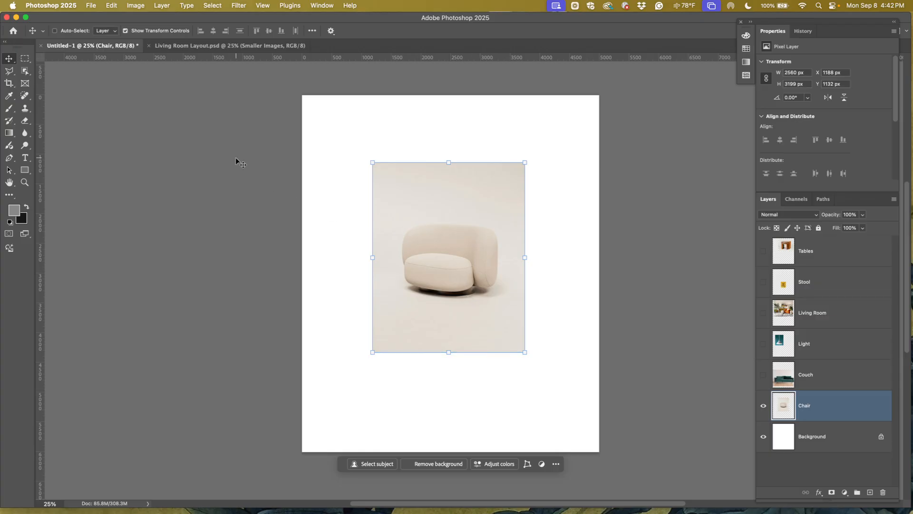
{"action": "left_click", "coordinate": [24, 60]}
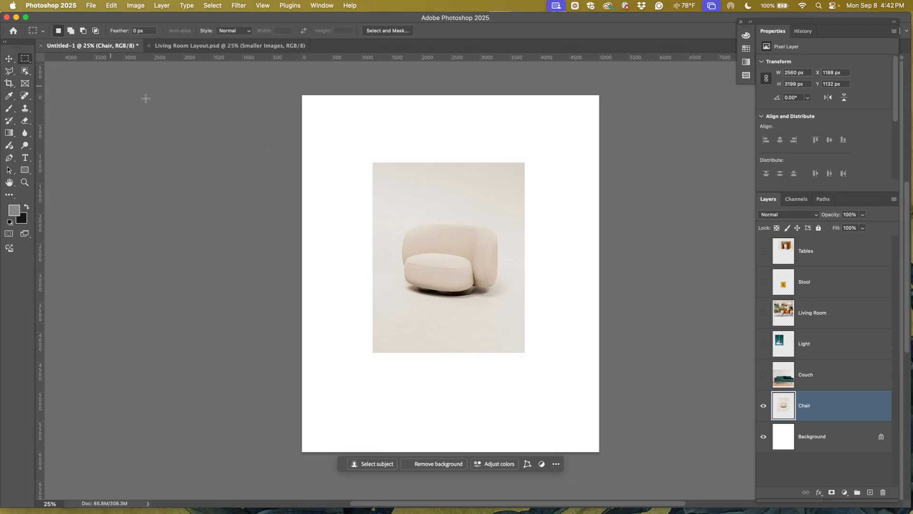
{"action": "left_click_drag", "start_coordinate": [457, 256], "coordinate": [513, 318]}
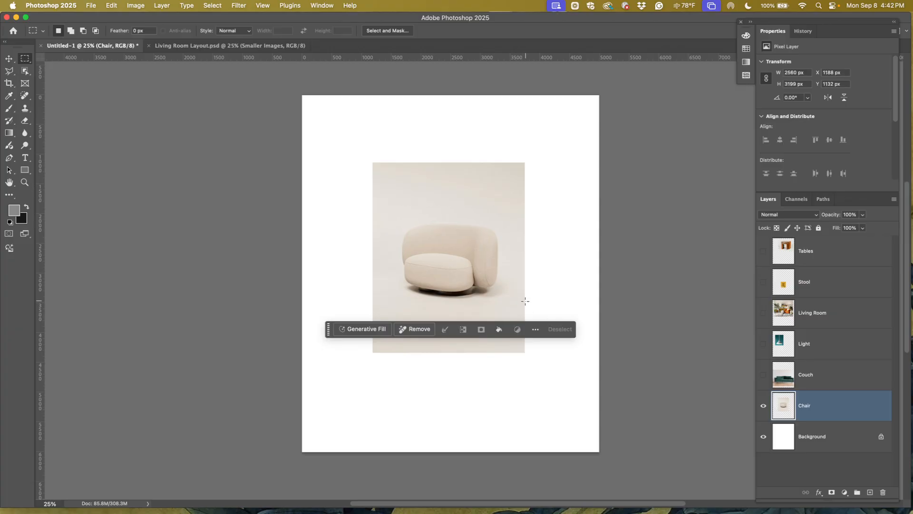
{"action": "left_click", "coordinate": [485, 274]}
{"action": "left_click_drag", "start_coordinate": [389, 208], "coordinate": [481, 309]}
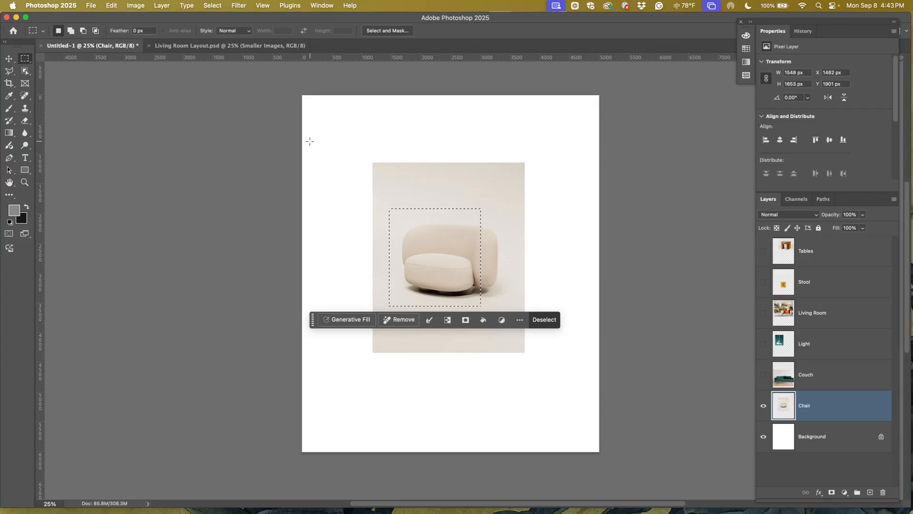
{"action": "key", "text": "shift"}
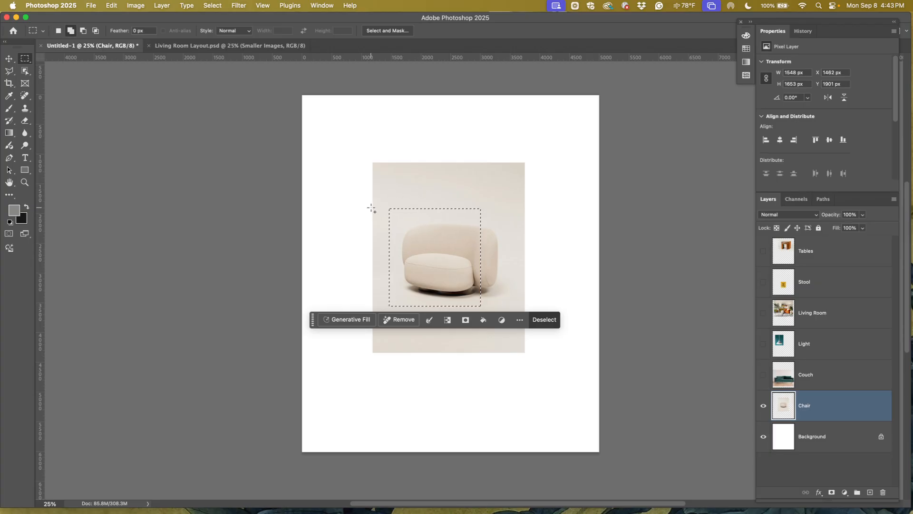
{"action": "left_click_drag", "start_coordinate": [383, 206], "coordinate": [510, 316]}
{"action": "key", "text": "shift"}
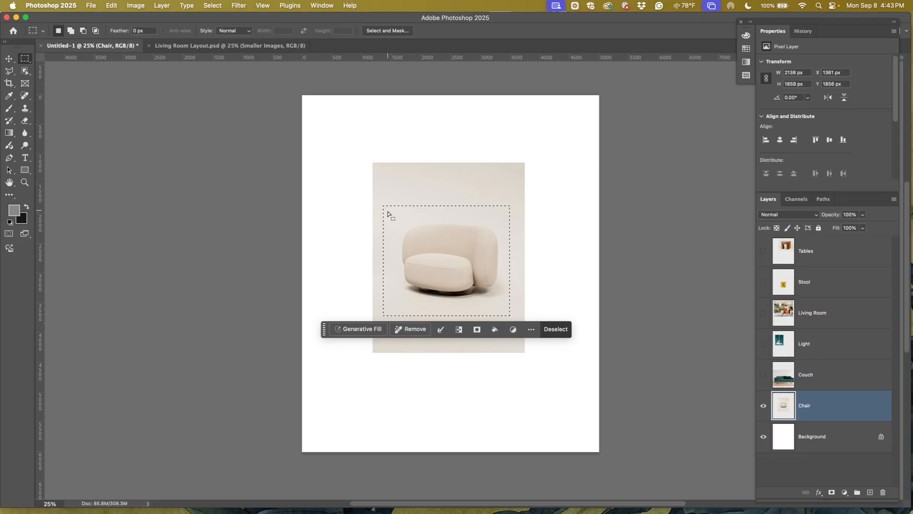
{"action": "key", "text": "shift"}
{"action": "key", "text": "alt"}
{"action": "left_click_drag", "start_coordinate": [387, 210], "coordinate": [507, 314]}
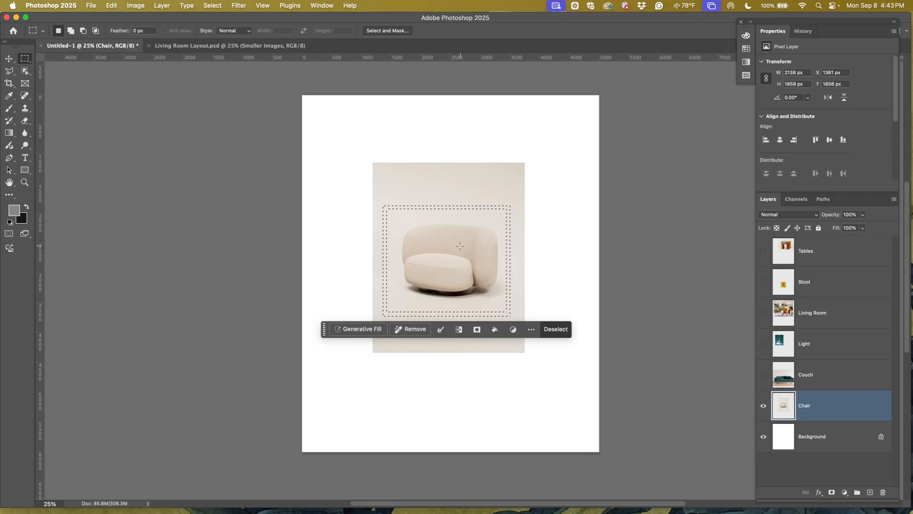
{"action": "key", "text": "super+d"}
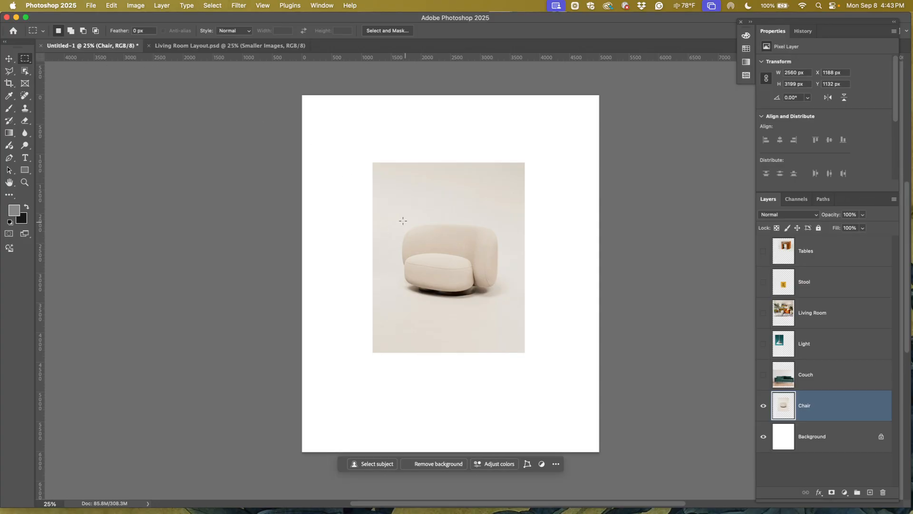
Trim the chair photo to a rectangle of about 2063 by 1721 px around the armchair, deleting the rest, and hide the layer
{"action": "left_click_drag", "start_coordinate": [390, 207], "coordinate": [513, 312]}
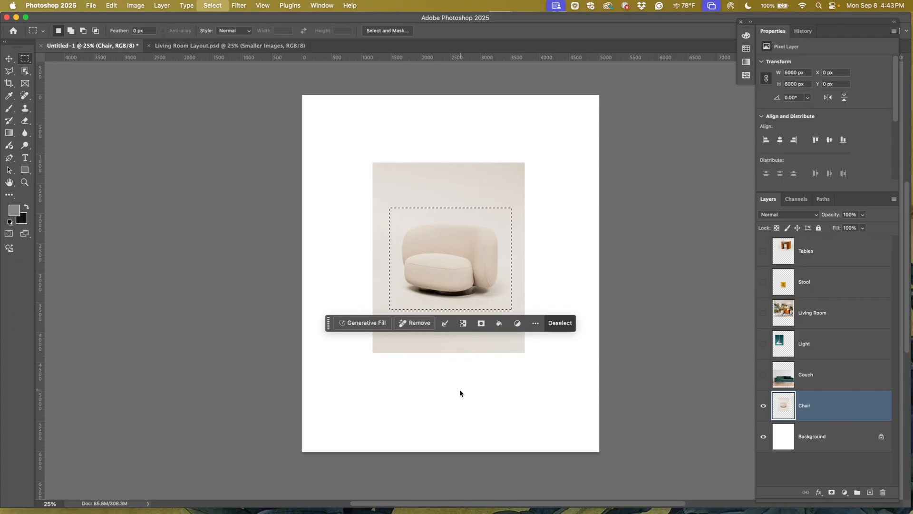
{"action": "key", "text": "super+a"}
{"action": "key", "text": "Delete"}
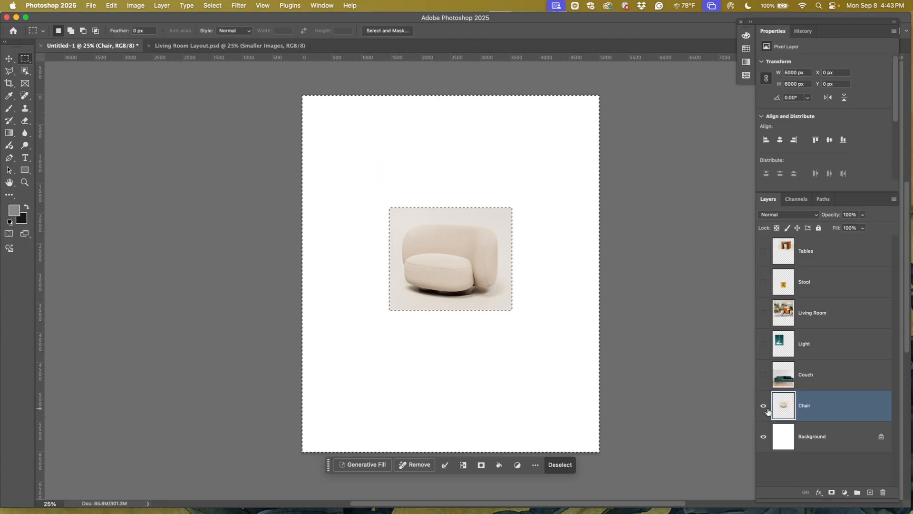
{"action": "key", "text": "super+d"}
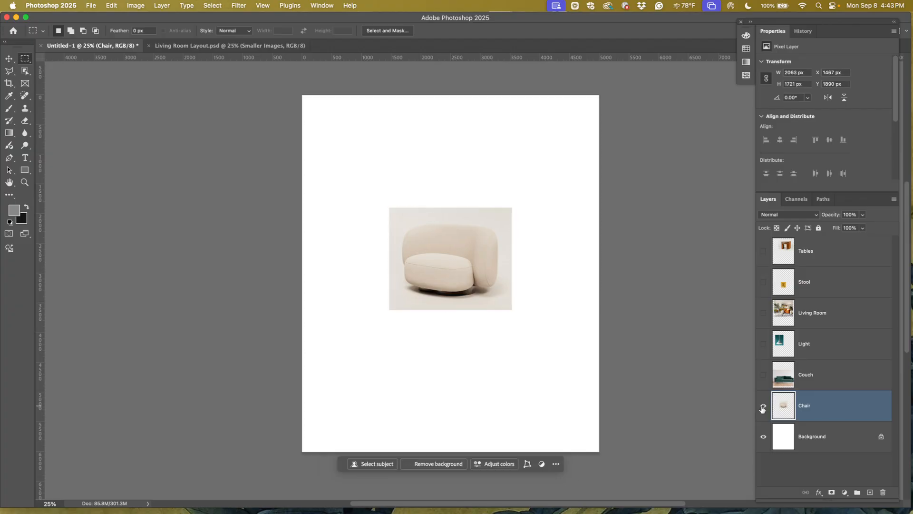
{"action": "left_click", "coordinate": [763, 407]}
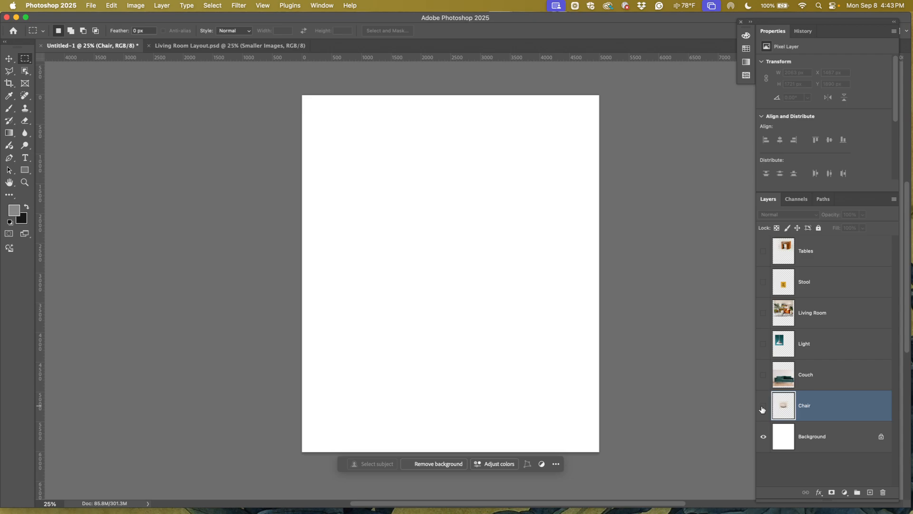
Show the Living Room layer and move its photo up on the canvas to about X 240, Y -254 px
{"action": "left_click", "coordinate": [763, 312]}
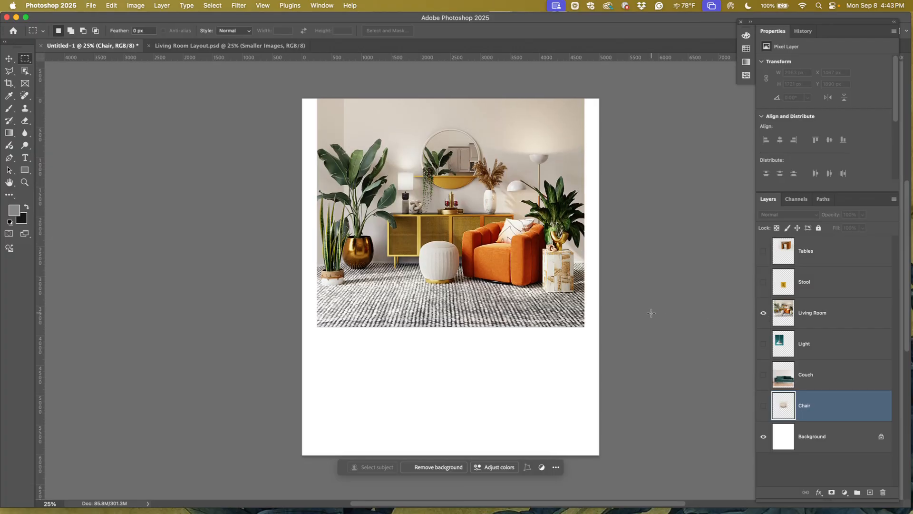
{"action": "scroll", "coordinate": [650, 312], "scroll_direction": "up", "scroll_amount": 1}
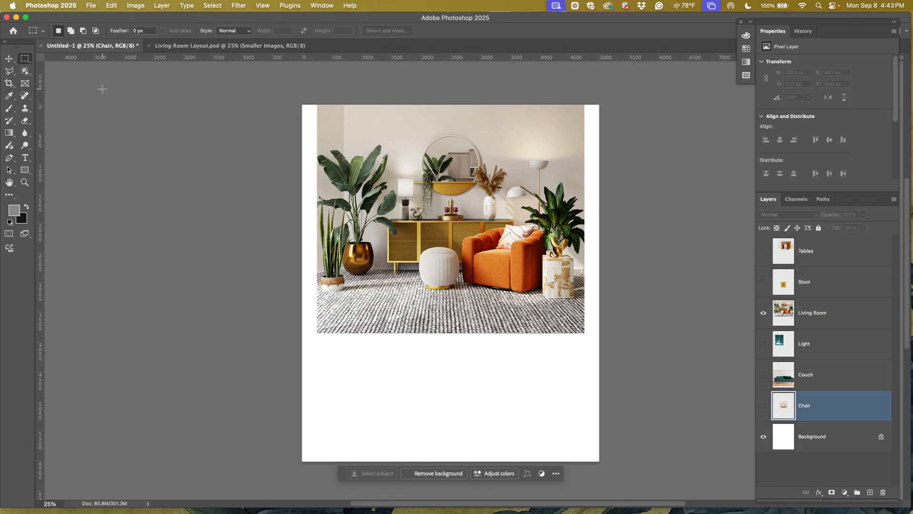
{"action": "key", "text": "v"}
{"action": "left_click_drag", "start_coordinate": [450, 166], "coordinate": [451, 163]}
{"action": "left_click_drag", "start_coordinate": [457, 201], "coordinate": [445, 175]}
{"action": "left_click", "coordinate": [811, 318]}
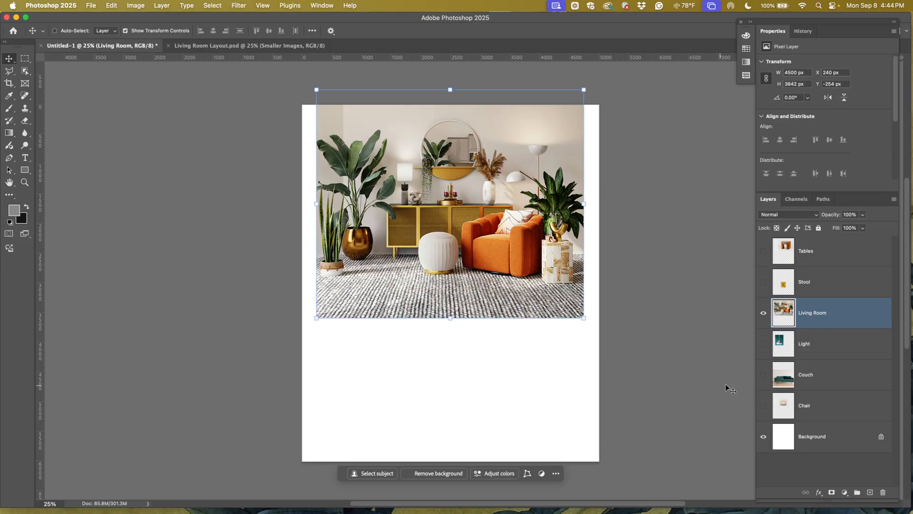
Show the Couch layer and move its photo down below the living room photo, to about X -276, Y 2575 px
{"action": "left_click", "coordinate": [763, 374]}
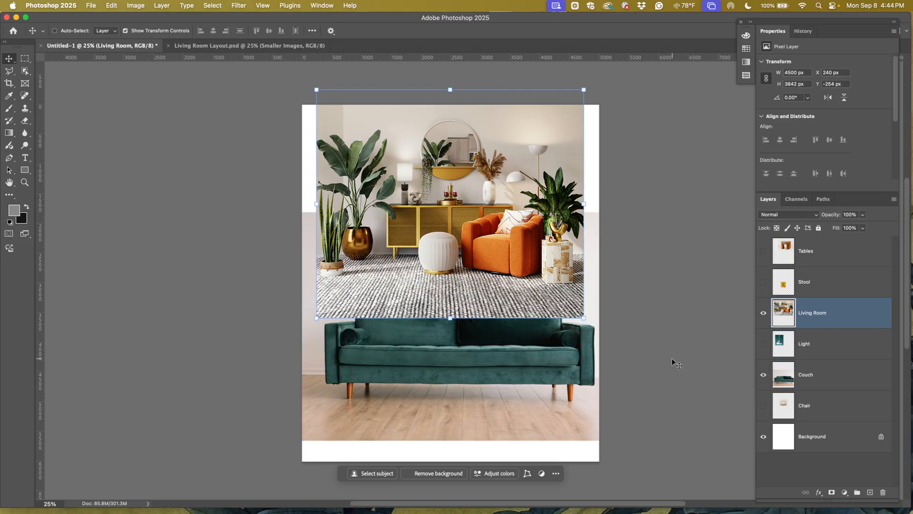
{"action": "scroll", "coordinate": [670, 357], "scroll_direction": "down", "scroll_amount": 3}
{"action": "left_click_drag", "start_coordinate": [511, 314], "coordinate": [511, 337]}
{"action": "key", "text": "super+z"}
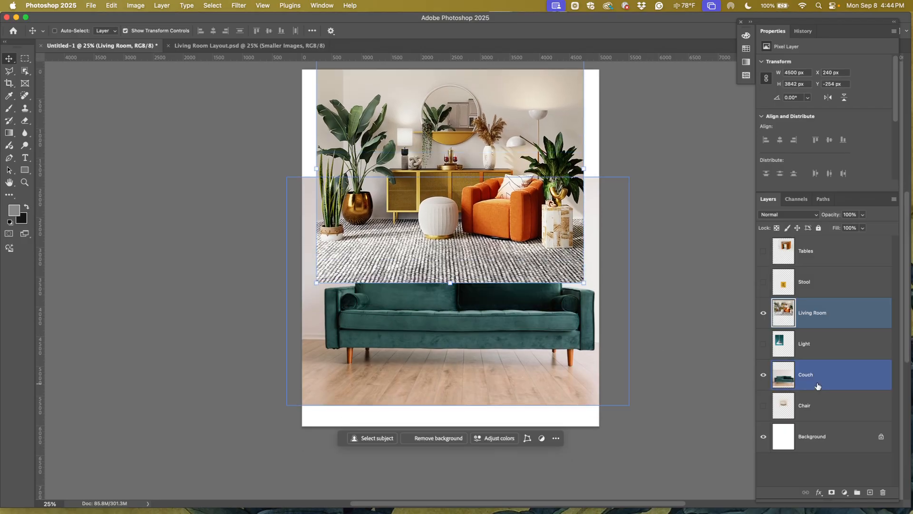
{"action": "left_click", "coordinate": [817, 386]}
{"action": "left_click_drag", "start_coordinate": [505, 318], "coordinate": [498, 360]}
{"action": "scroll", "coordinate": [488, 310], "scroll_direction": "up", "scroll_amount": 1}
{"action": "scroll", "coordinate": [490, 312], "scroll_direction": "up", "scroll_amount": 2}
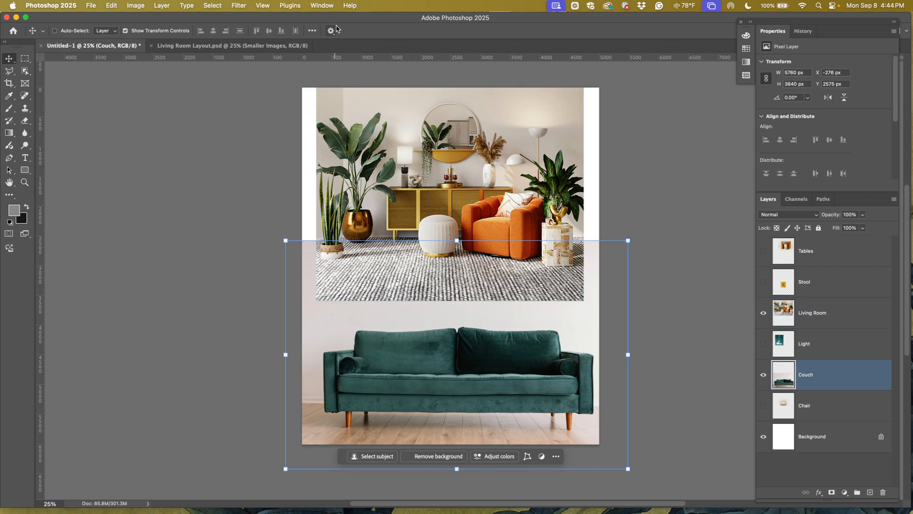
Check that rulers are shown, and place two vertical guides along the side edges of the living room photo
{"action": "left_click", "coordinate": [263, 6]}
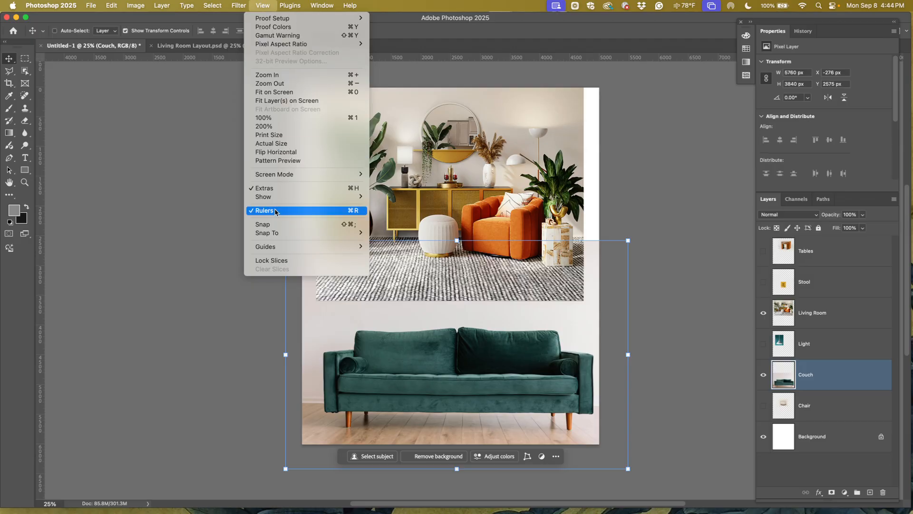
{"action": "left_click", "coordinate": [261, 7]}
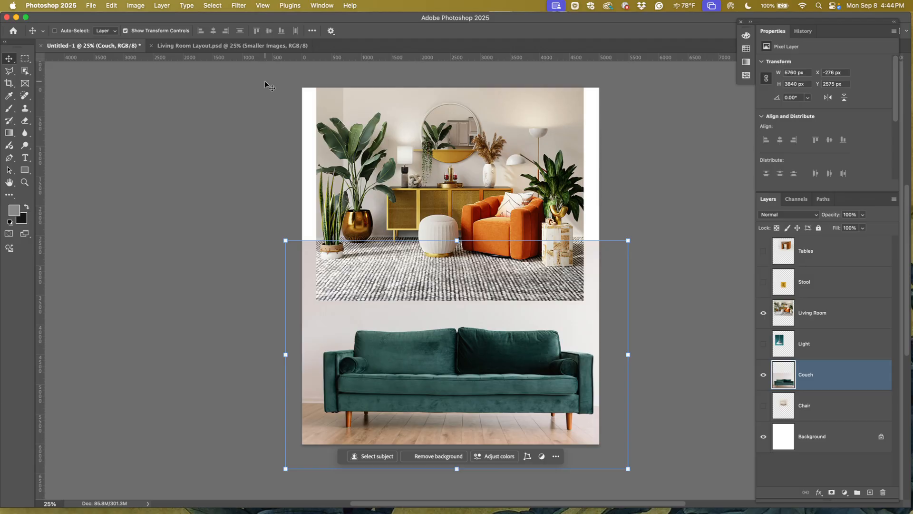
{"action": "left_click", "coordinate": [262, 6]}
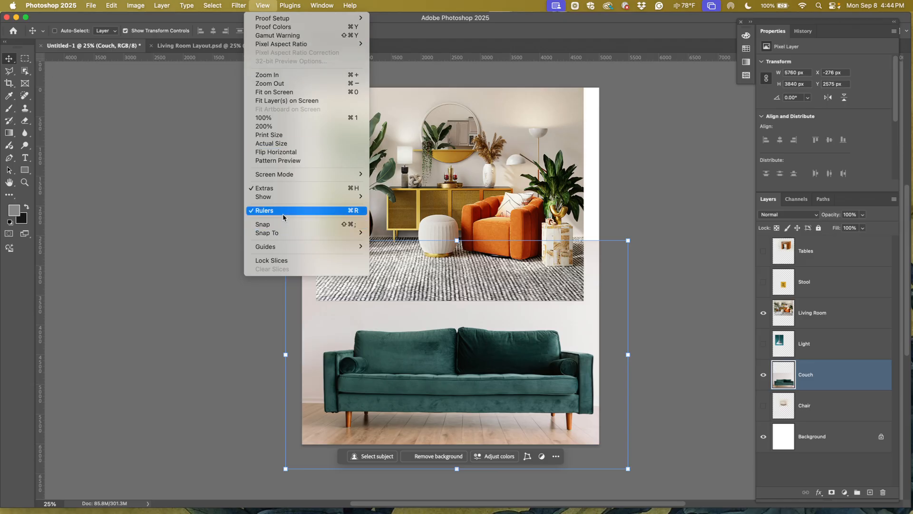
{"action": "left_click", "coordinate": [264, 6]}
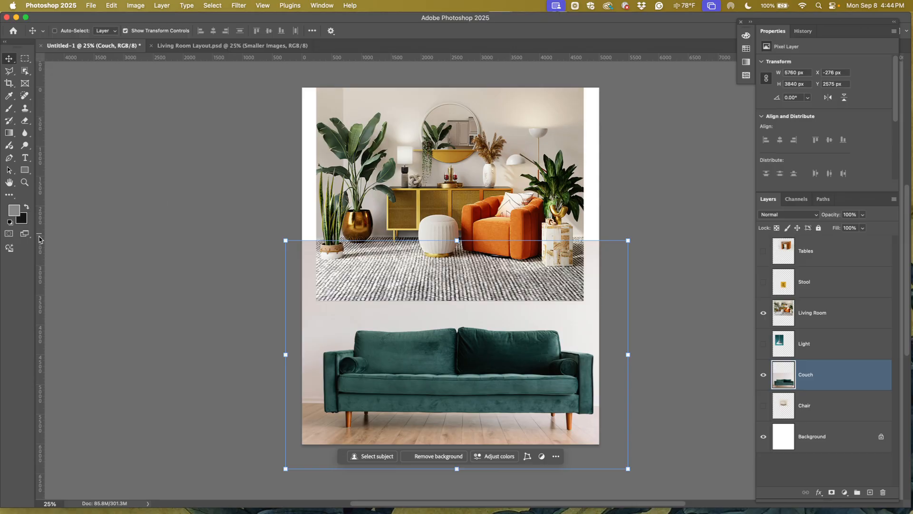
{"action": "left_click_drag", "start_coordinate": [41, 235], "coordinate": [317, 259]}
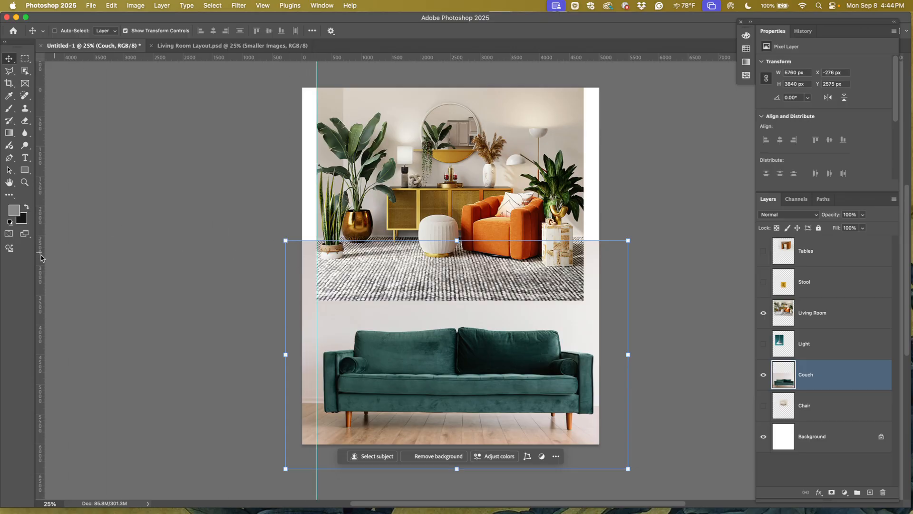
{"action": "left_click_drag", "start_coordinate": [41, 258], "coordinate": [584, 292]}
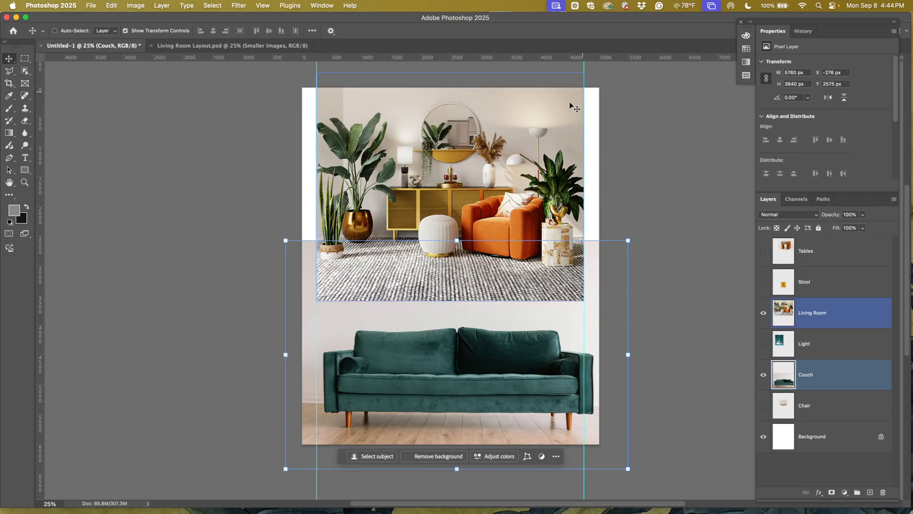
Try locking the guides, and place and delete a horizontal guide just above the canvas
{"action": "left_click", "coordinate": [262, 5]}
{"action": "mouse_move", "coordinate": [267, 250]}
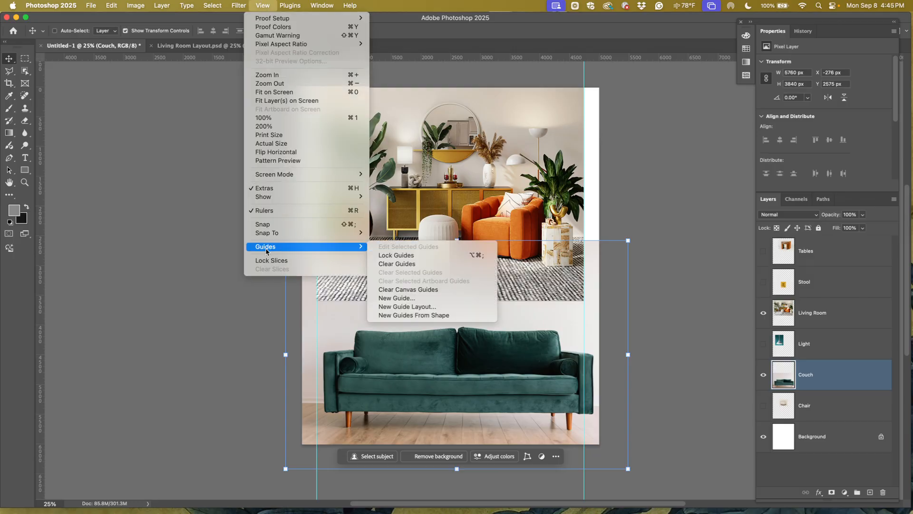
{"action": "left_click", "coordinate": [376, 256]}
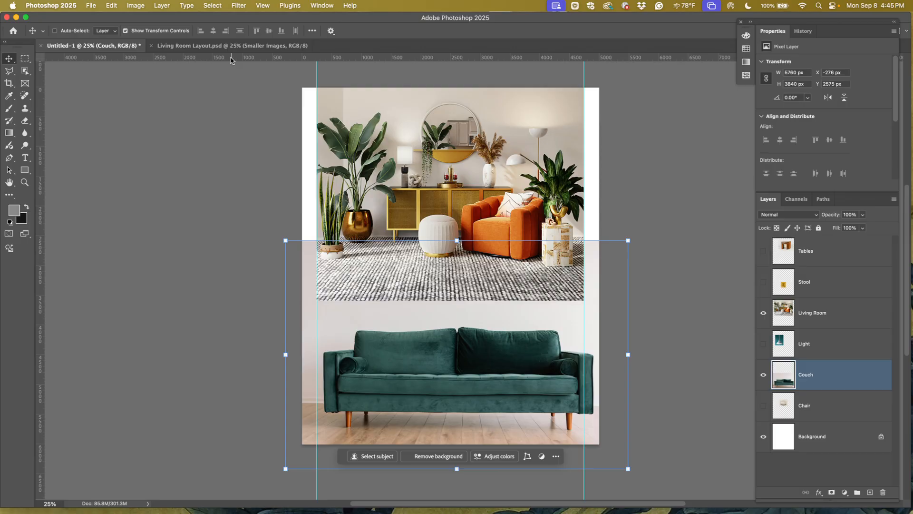
{"action": "mouse_move", "coordinate": [232, 58]}
{"action": "left_mouse_down"}
{"action": "mouse_move", "coordinate": [233, 93]}
{"action": "mouse_move", "coordinate": [233, 72]}
{"action": "left_mouse_up"}
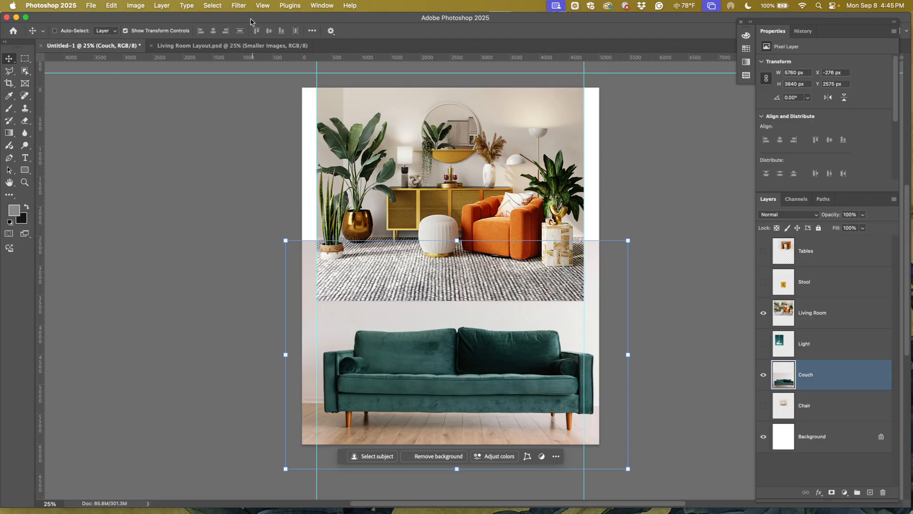
{"action": "left_click", "coordinate": [263, 5]}
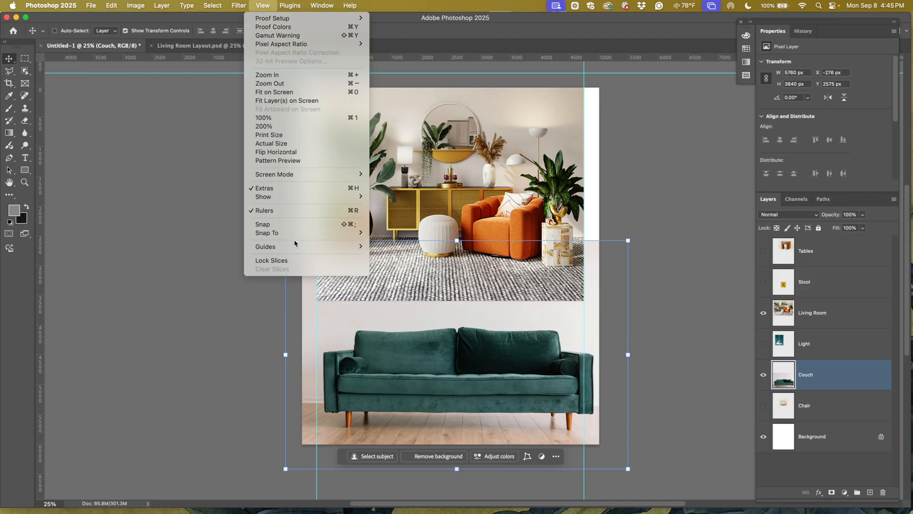
{"action": "mouse_move", "coordinate": [316, 246]}
{"action": "left_click", "coordinate": [383, 256]}
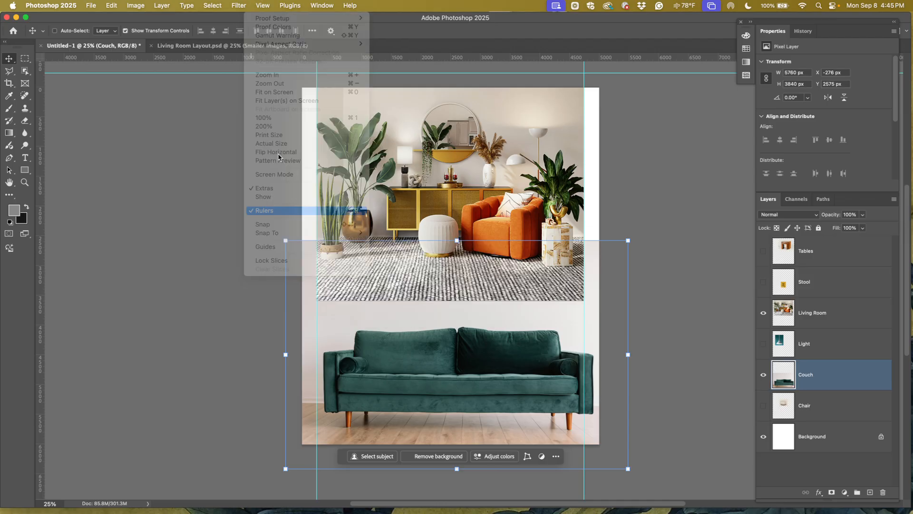
{"action": "left_click", "coordinate": [223, 73]}
{"action": "key", "text": "Delete"}
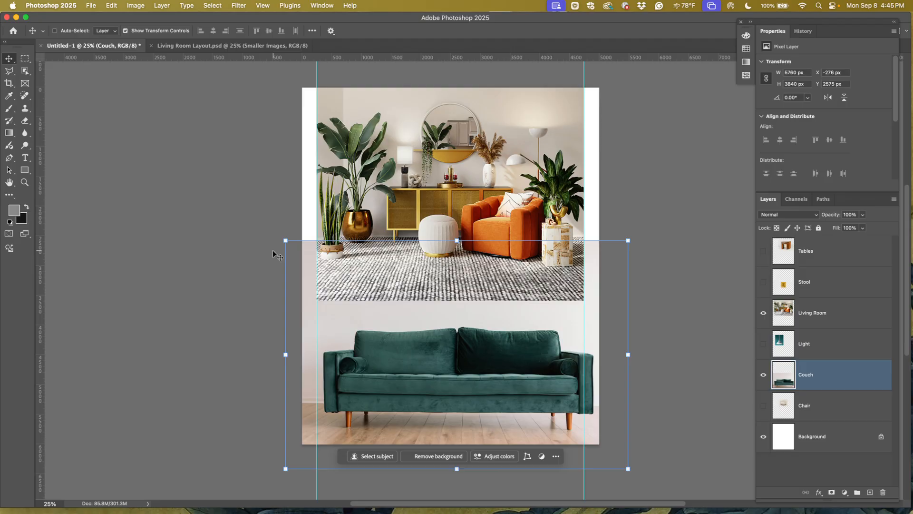
Scale the couch photo proportionally to about 78.31% so its sides fit between the two vertical guides
{"action": "left_click", "coordinate": [350, 204], "text": "shift+super"}
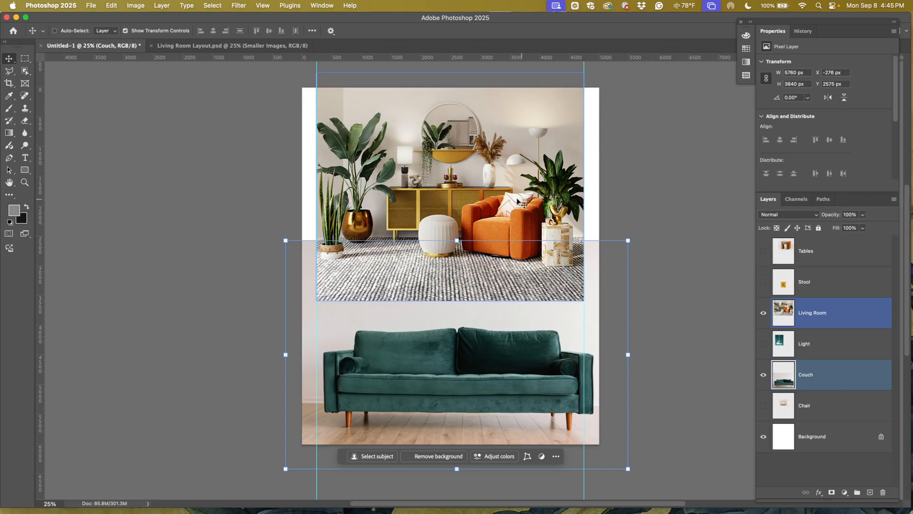
{"action": "left_click_drag", "start_coordinate": [452, 357], "coordinate": [452, 357]}
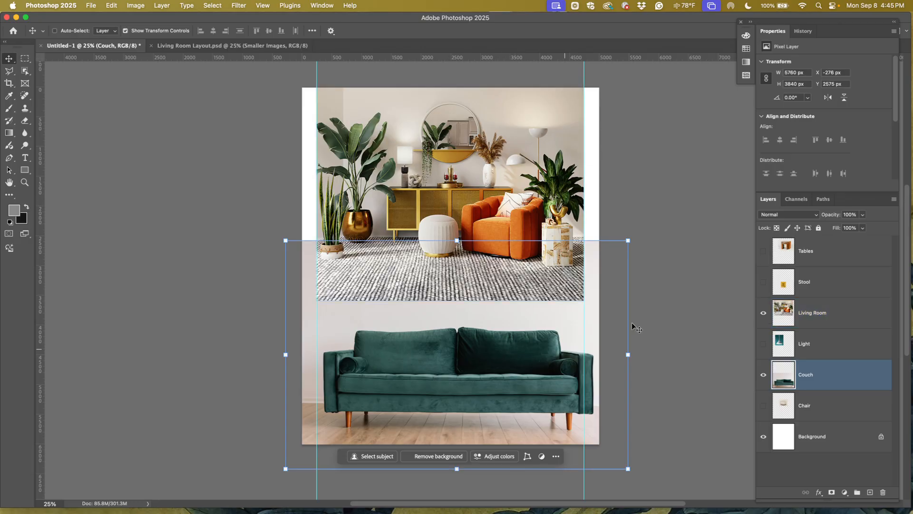
{"action": "scroll", "coordinate": [684, 290], "scroll_direction": "down", "scroll_amount": 3}
{"action": "scroll", "coordinate": [681, 291], "scroll_direction": "down", "scroll_amount": 5}
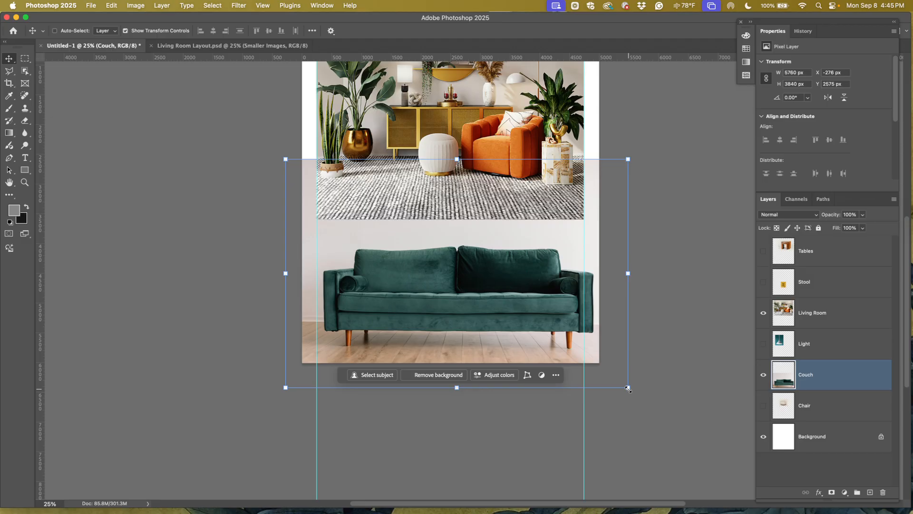
{"action": "left_click_drag", "start_coordinate": [628, 387], "coordinate": [600, 362]}
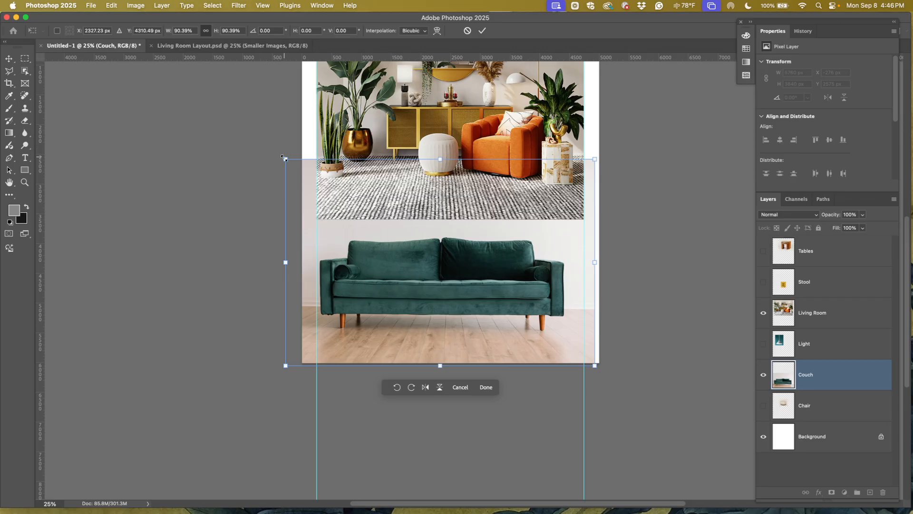
{"action": "left_click_drag", "start_coordinate": [285, 158], "coordinate": [316, 179]}
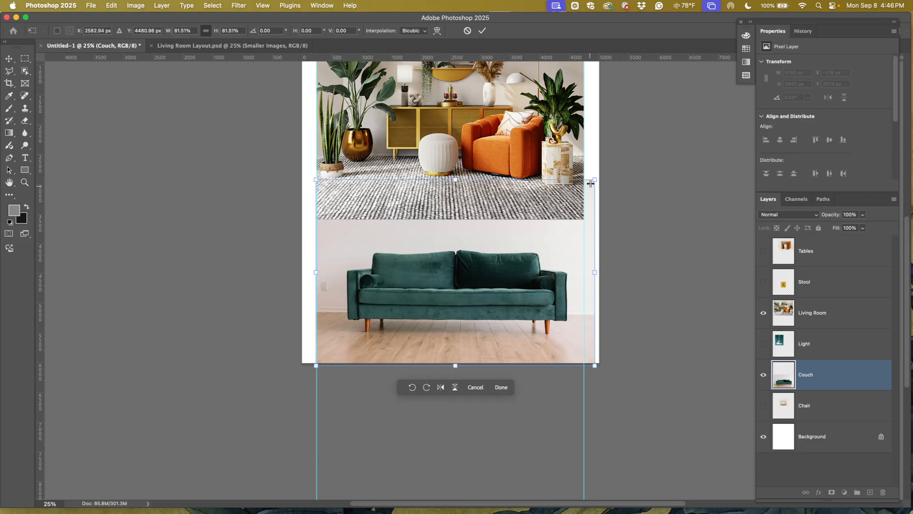
{"action": "left_click_drag", "start_coordinate": [595, 180], "coordinate": [583, 186]}
Nudge the couch photo down to a centre Y of about 4882.5 px, hide the Couch layer, and select Living Room
{"action": "key", "text": "Down"}
{"action": "key", "text": "Down"}
{"action": "key", "text": "Down"}
{"action": "key", "text": "Down"}
{"action": "key", "text": "Down"}
{"action": "key", "text": "Down"}
{"action": "key", "text": "Down"}
{"action": "key", "text": "Down"}
{"action": "key", "text": "Down"}
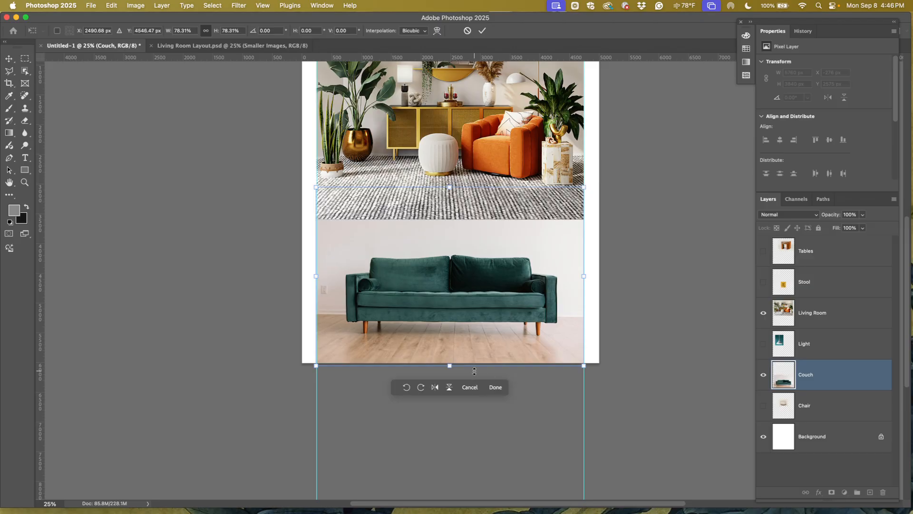
{"action": "key", "text": "Down"}
{"action": "key", "text": "Down"}
{"action": "key", "text": "Down"}
{"action": "key", "text": "Down"}
{"action": "key", "text": "Down"}
{"action": "key", "text": "Down"}
{"action": "key", "text": "Down"}
{"action": "key", "text": "Down"}
{"action": "key", "text": "Down"}
{"action": "key", "text": "Down"}
{"action": "key", "text": "Down"}
{"action": "key", "text": "Down"}
{"action": "key", "text": "Down"}
{"action": "key", "text": "Down"}
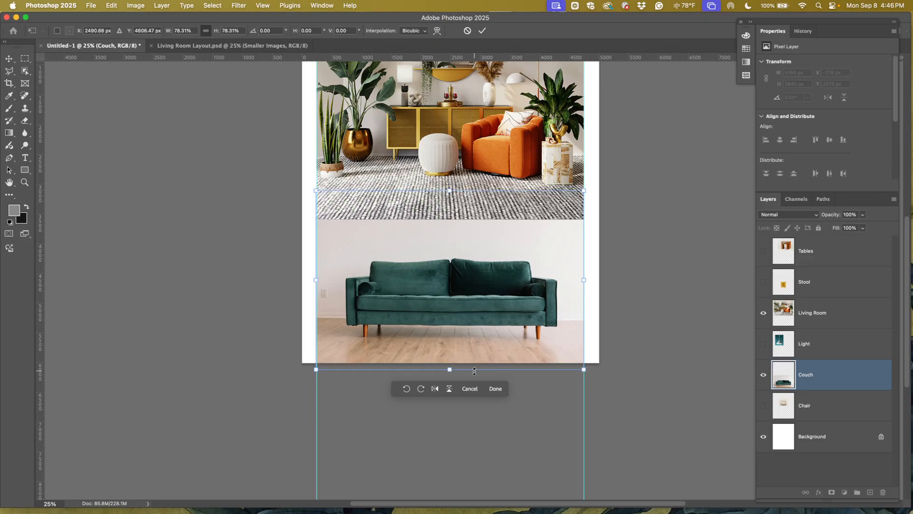
{"action": "key", "text": "Down"}
{"action": "key", "text": "Down"}
{"action": "key", "text": "Down"}
{"action": "key", "text": "Down"}
{"action": "key", "text": "Down"}
{"action": "key", "text": "Down"}
{"action": "key", "text": "Down"}
{"action": "key", "text": "Down"}
{"action": "key", "text": "Down"}
{"action": "key", "text": "Down"}
{"action": "key", "text": "Down"}
{"action": "key", "text": "Down"}
{"action": "key", "text": "Down"}
{"action": "key", "text": "Down"}
{"action": "key", "text": "Down"}
{"action": "key", "text": "Down"}
{"action": "key", "text": "Down"}
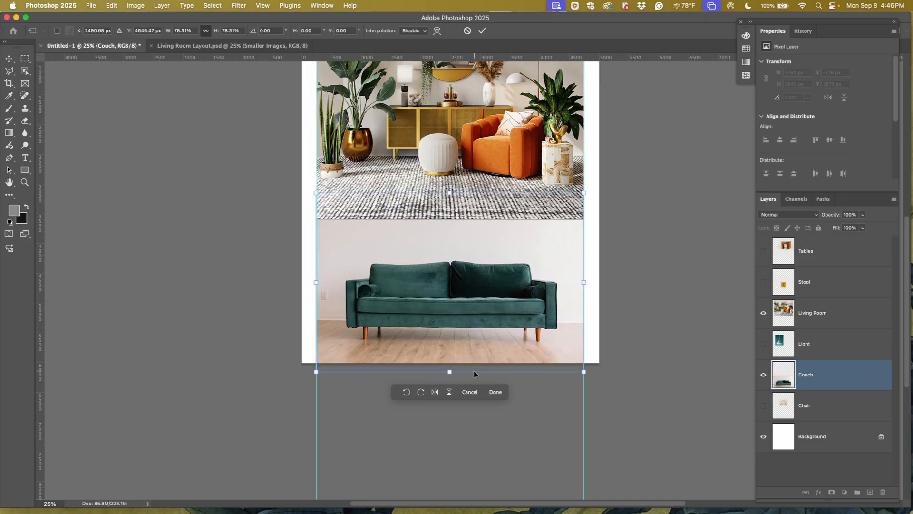
{"action": "key", "text": "Down"}
{"action": "key", "text": "Down"}
{"action": "key", "text": "Down"}
{"action": "key", "text": "Down"}
{"action": "key", "text": "Down"}
{"action": "key", "text": "Down"}
{"action": "key", "text": "Down"}
{"action": "key", "text": "Down"}
{"action": "key", "text": "Down"}
{"action": "key", "text": "Down"}
{"action": "key", "text": "Down"}
{"action": "key", "text": "Down"}
{"action": "key", "text": "Down"}
{"action": "key", "text": "Down"}
{"action": "key", "text": "Down"}
{"action": "key", "text": "Down"}
{"action": "key", "text": "Down"}
{"action": "key", "text": "Down"}
{"action": "key", "text": "Down"}
{"action": "key", "text": "Down"}
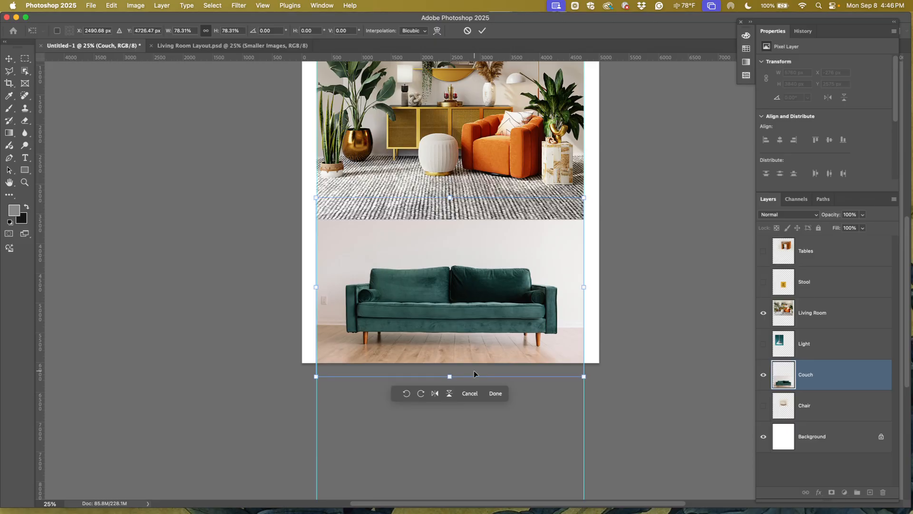
{"action": "key", "text": "Down"}
{"action": "key", "text": "Down"}
{"action": "key", "text": "Down"}
{"action": "key", "text": "Down"}
{"action": "key", "text": "Down"}
{"action": "key", "text": "Down"}
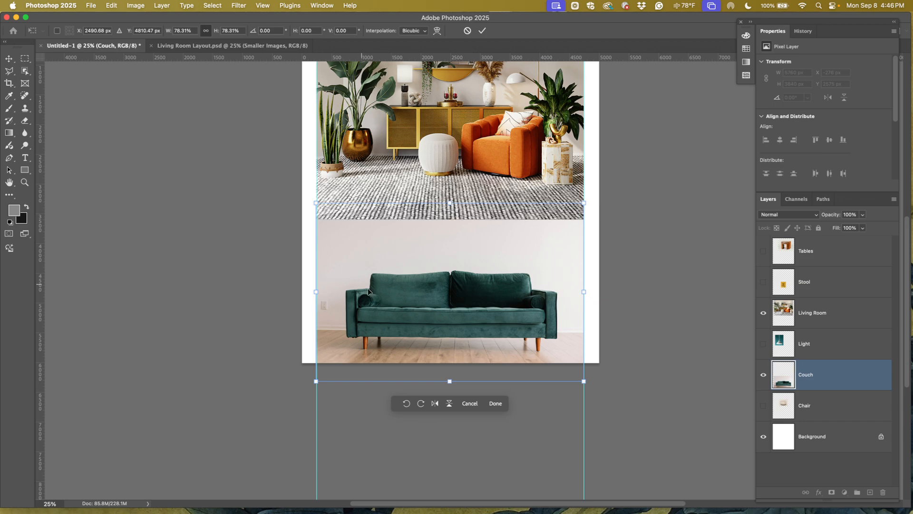
{"action": "scroll", "coordinate": [542, 238], "scroll_direction": "up", "scroll_amount": 3}
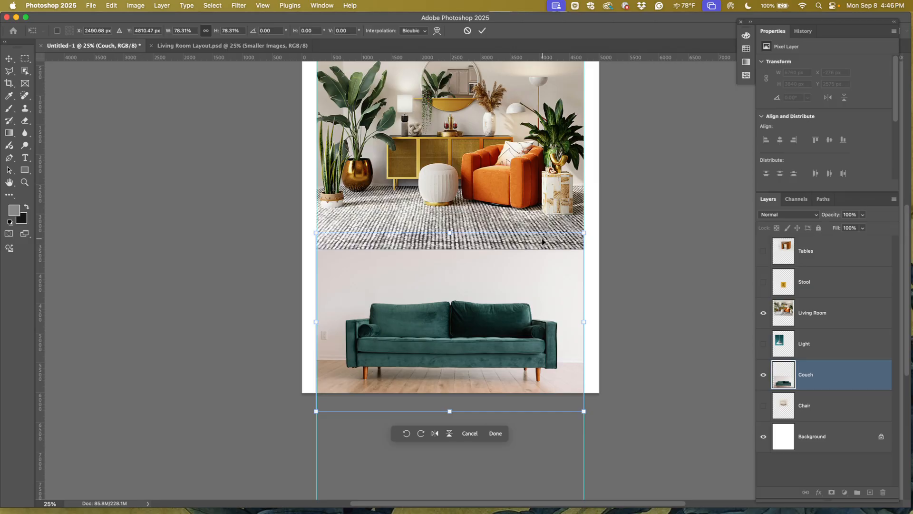
{"action": "key", "text": "Down"}
{"action": "key", "text": "Down"}
{"action": "key", "text": "Down"}
{"action": "key", "text": "Down"}
{"action": "key", "text": "Down"}
{"action": "key", "text": "Down"}
{"action": "key", "text": "Down"}
{"action": "key", "text": "Down"}
{"action": "key", "text": "Down"}
{"action": "key", "text": "Down"}
{"action": "key", "text": "Down"}
{"action": "key", "text": "Down"}
{"action": "key", "text": "Down"}
{"action": "key", "text": "Down"}
{"action": "key", "text": "Down"}
{"action": "key", "text": "Down"}
{"action": "key", "text": "Down"}
{"action": "key", "text": "Down"}
{"action": "key", "text": "Down"}
{"action": "key", "text": "Down"}
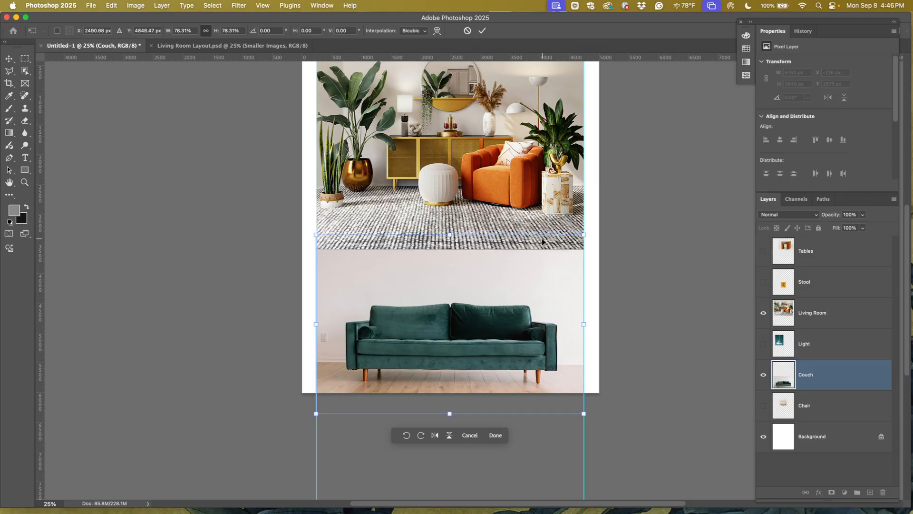
{"action": "key", "text": "Down"}
{"action": "key", "text": "Down"}
{"action": "key", "text": "Down"}
{"action": "key", "text": "Down"}
{"action": "key", "text": "Down"}
{"action": "key", "text": "Down"}
{"action": "key", "text": "Down"}
{"action": "key", "text": "Down"}
{"action": "key", "text": "Down"}
{"action": "key", "text": "Down"}
{"action": "key", "text": "Down"}
{"action": "key", "text": "Down"}
{"action": "key", "text": "Down"}
{"action": "key", "text": "Down"}
{"action": "key", "text": "Down"}
{"action": "key", "text": "Down"}
{"action": "key", "text": "Down"}
{"action": "key", "text": "Down"}
{"action": "key", "text": "Down"}
{"action": "key", "text": "Down"}
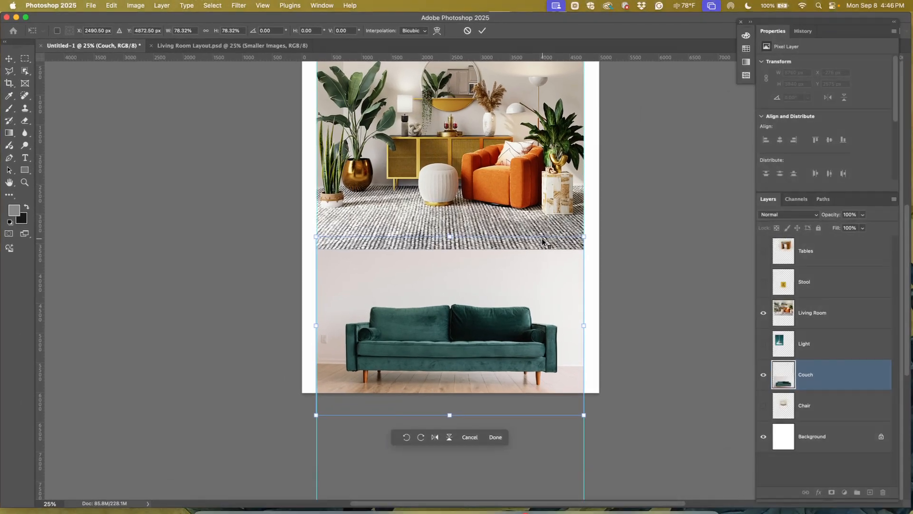
{"action": "key", "text": "shift+Down"}
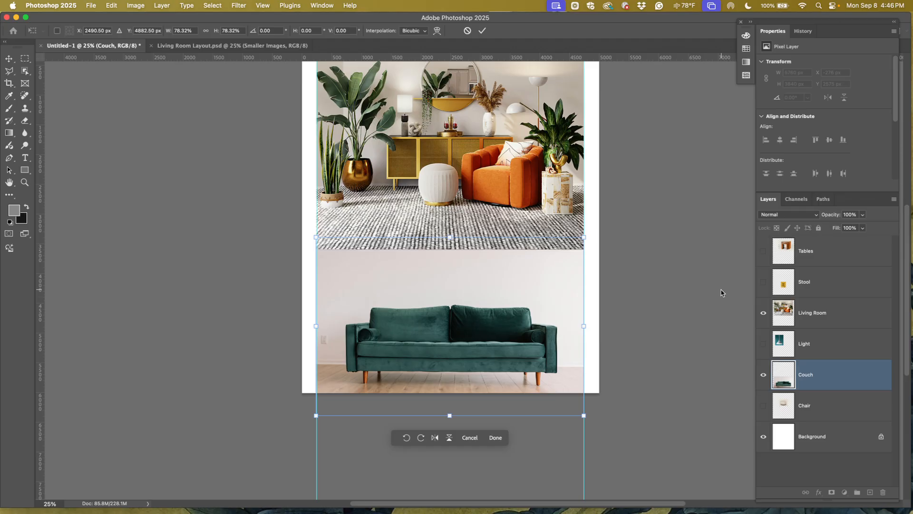
{"action": "scroll", "coordinate": [703, 284], "scroll_direction": "up", "scroll_amount": 3}
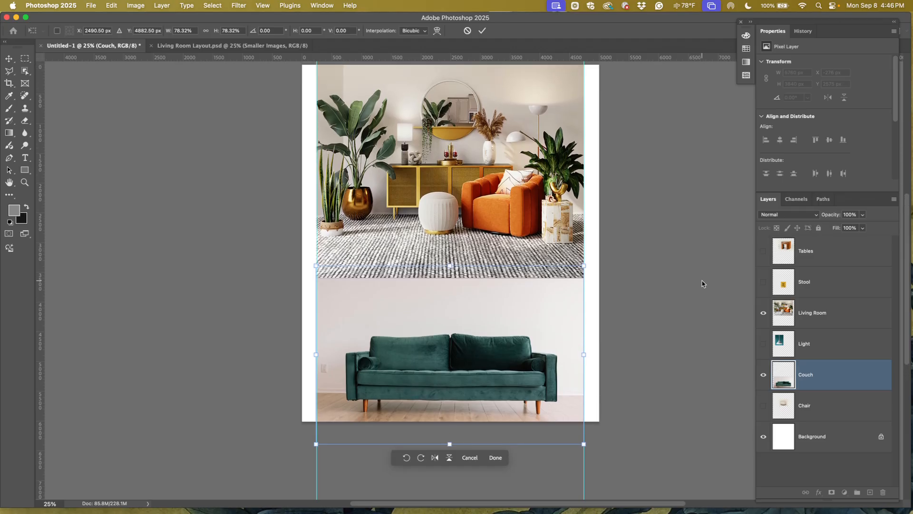
{"action": "scroll", "coordinate": [703, 284], "scroll_direction": "up", "scroll_amount": 1}
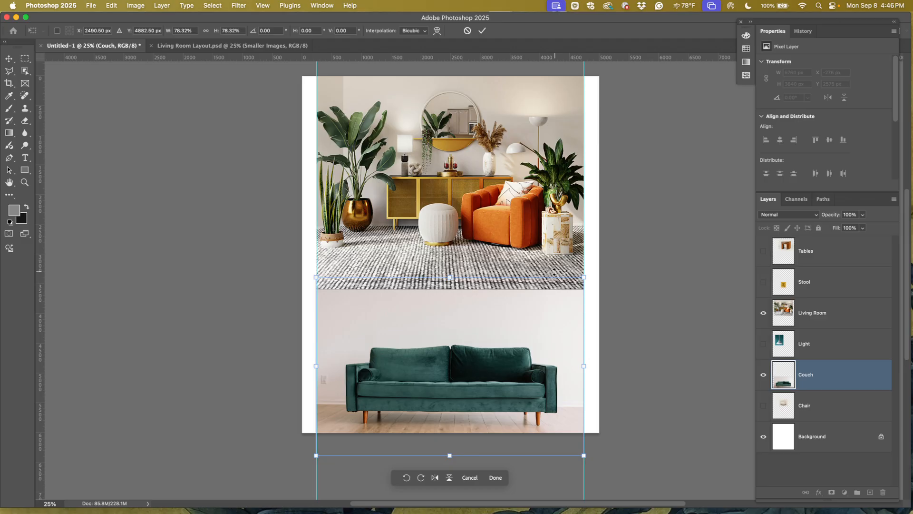
{"action": "left_click", "coordinate": [762, 377]}
{"action": "left_click", "coordinate": [811, 314]}
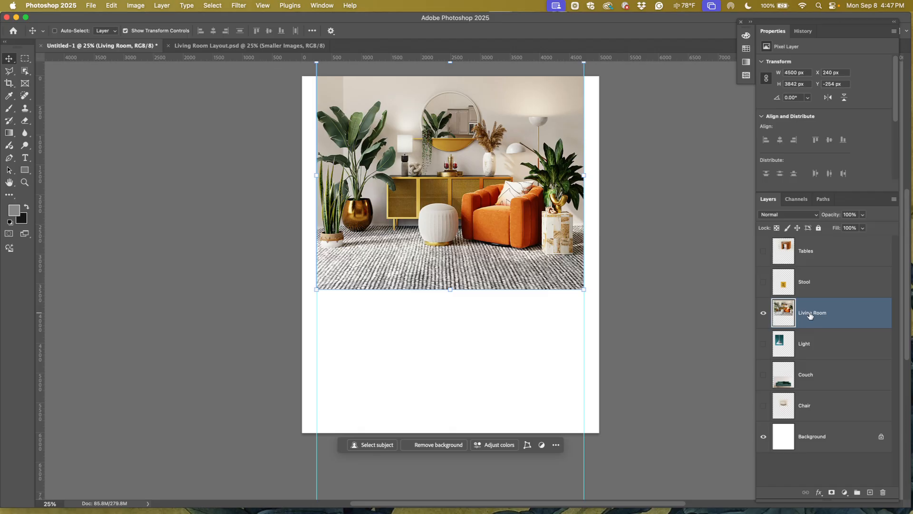
Trim the lower rug strip off the living room photo with a rectangular selection, reducing its height to about 3456 px, and compare it against the couch
{"action": "left_click", "coordinate": [25, 58]}
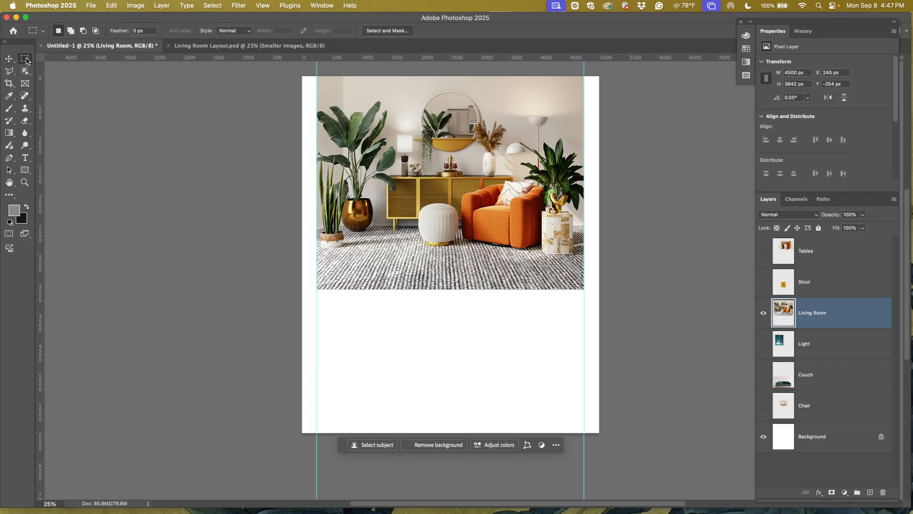
{"action": "left_click_drag", "start_coordinate": [308, 266], "coordinate": [598, 321]}
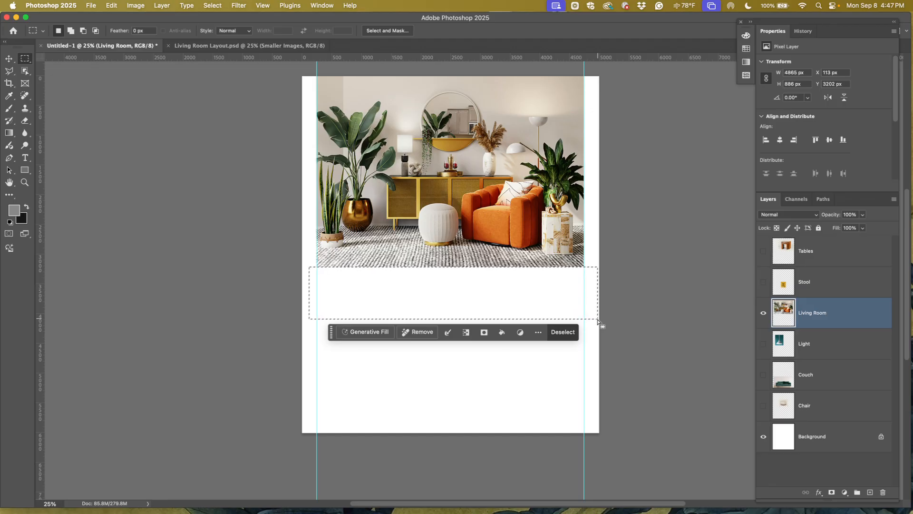
{"action": "left_click", "coordinate": [598, 321]}
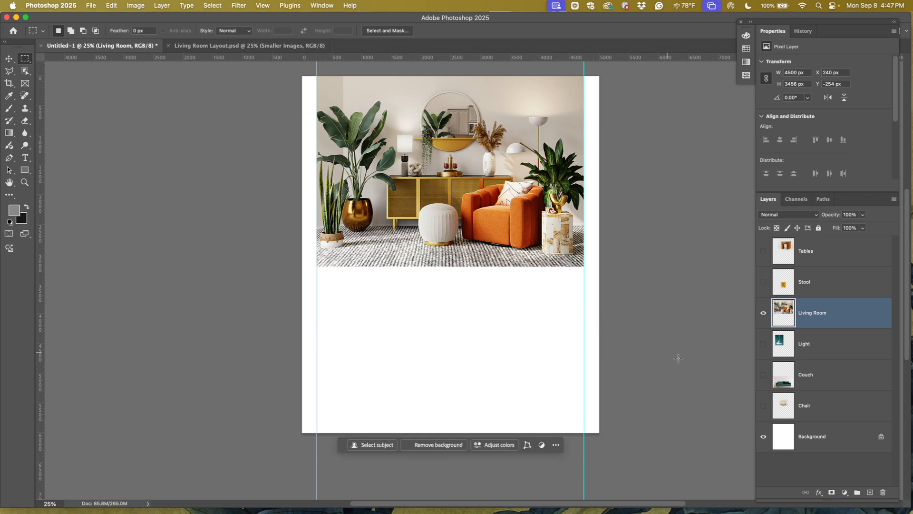
{"action": "left_click", "coordinate": [763, 374]}
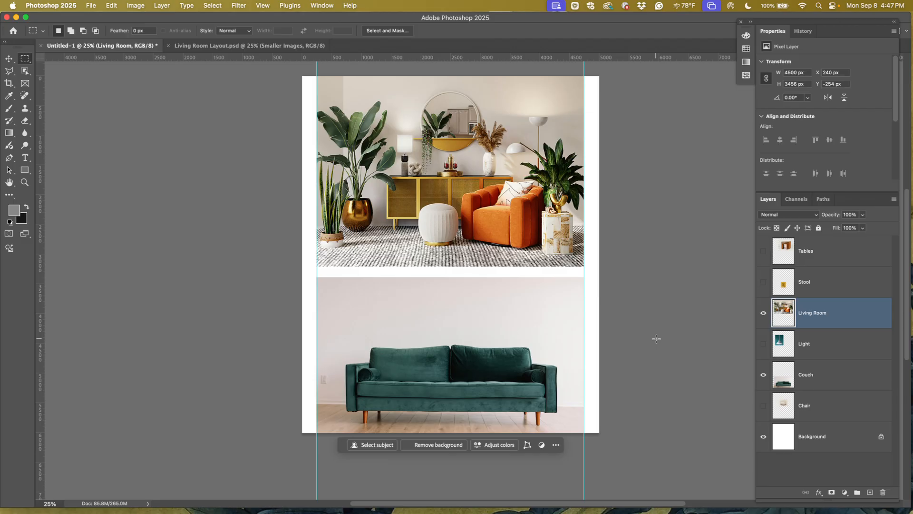
{"action": "left_click", "coordinate": [763, 375]}
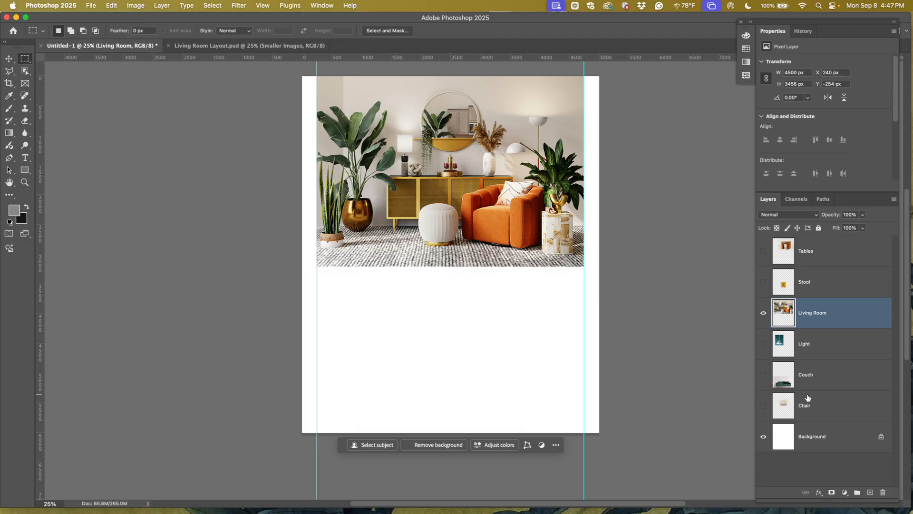
Show the Couch layer and move the couch photo up against the living room photo's lower edge, at Y about 3205 px
{"action": "left_click", "coordinate": [761, 378]}
{"action": "left_click", "coordinate": [816, 375]}
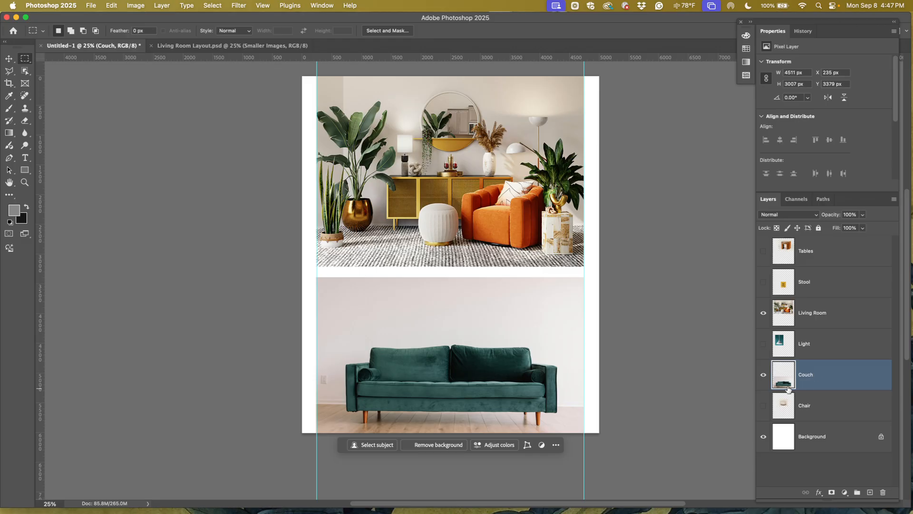
{"action": "key", "text": "v"}
{"action": "left_click_drag", "start_coordinate": [457, 357], "coordinate": [457, 347]}
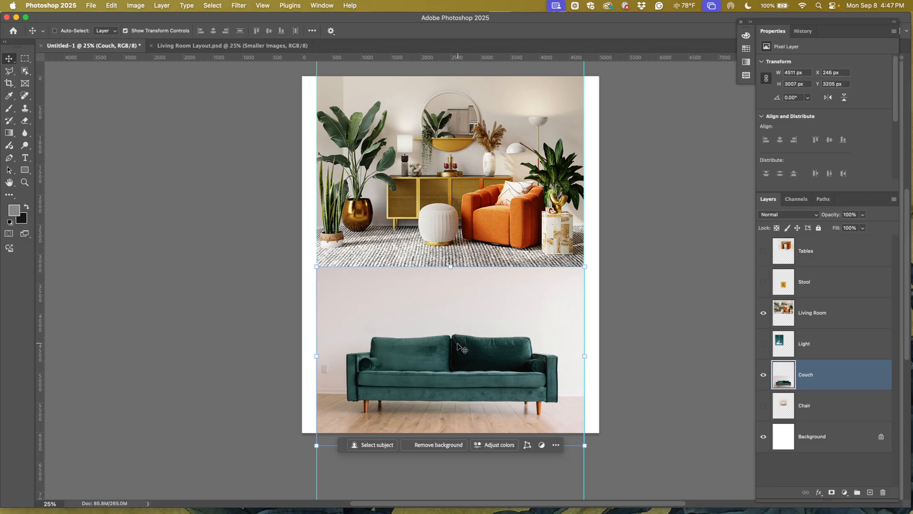
Centre the couch photo horizontally relative to the canvas, and set the alignment reference back to Selection
{"action": "scroll", "coordinate": [636, 335], "scroll_direction": "down", "scroll_amount": 3}
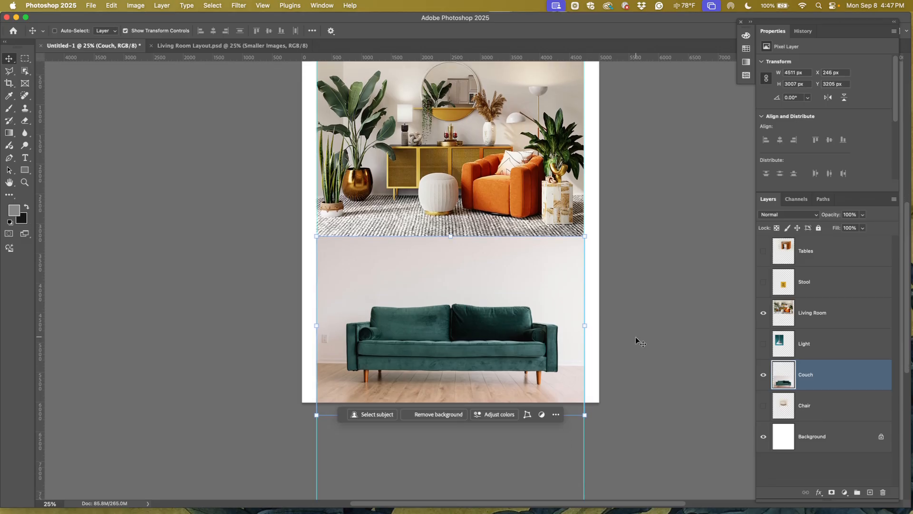
{"action": "scroll", "coordinate": [635, 336], "scroll_direction": "down", "scroll_amount": 8}
{"action": "scroll", "coordinate": [635, 337], "scroll_direction": "up", "scroll_amount": 5}
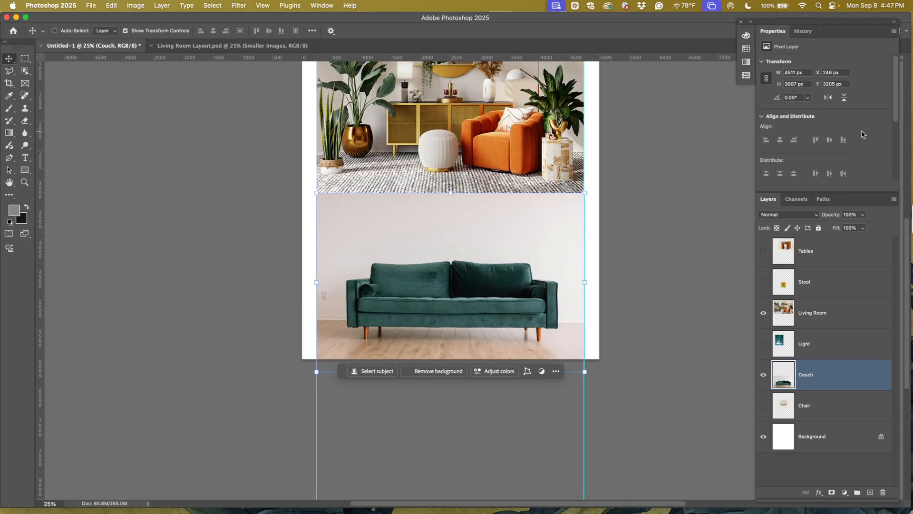
{"action": "left_click_drag", "start_coordinate": [895, 119], "coordinate": [894, 154]}
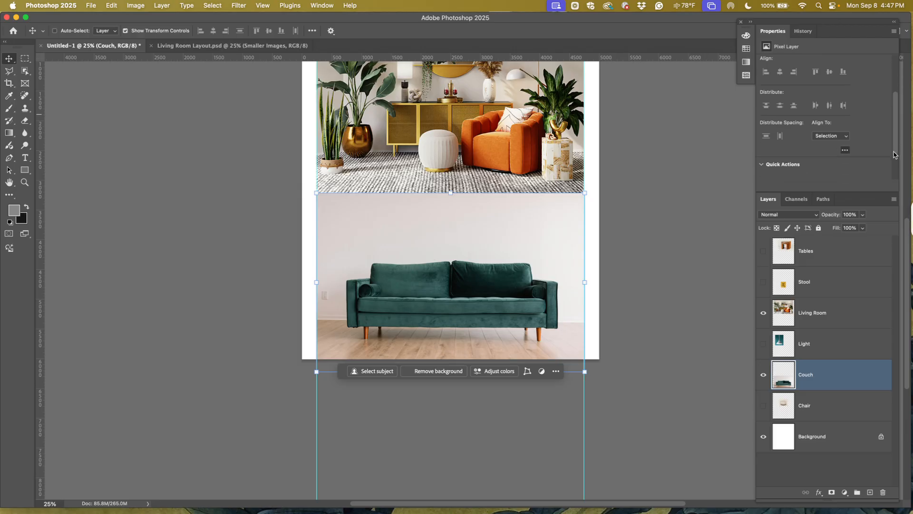
{"action": "left_click", "coordinate": [847, 139]}
{"action": "left_click", "coordinate": [833, 145]}
{"action": "left_click", "coordinate": [781, 71]}
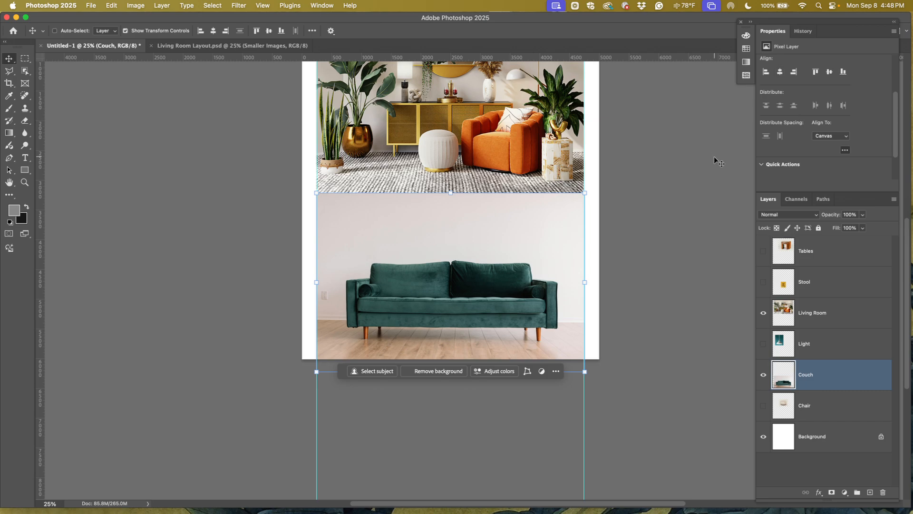
{"action": "scroll", "coordinate": [715, 156], "scroll_direction": "up", "scroll_amount": 3}
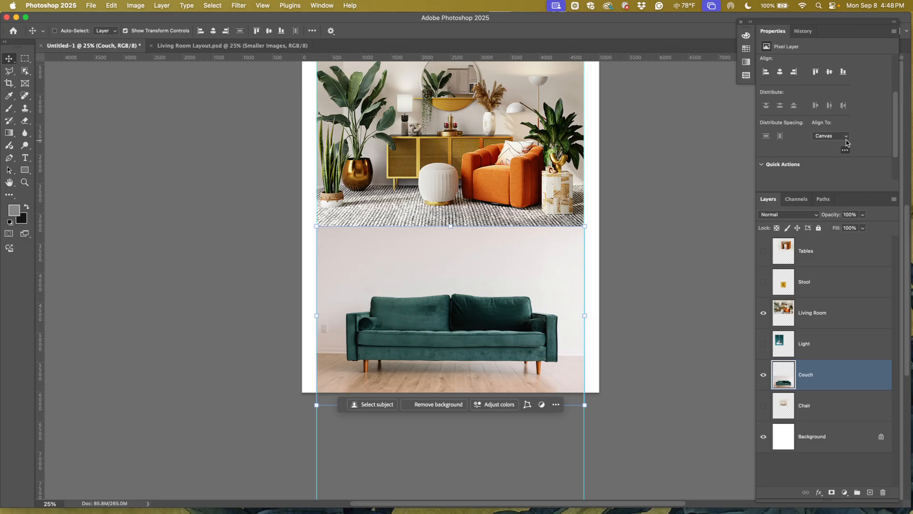
{"action": "left_click", "coordinate": [843, 138]}
{"action": "left_click", "coordinate": [827, 125]}
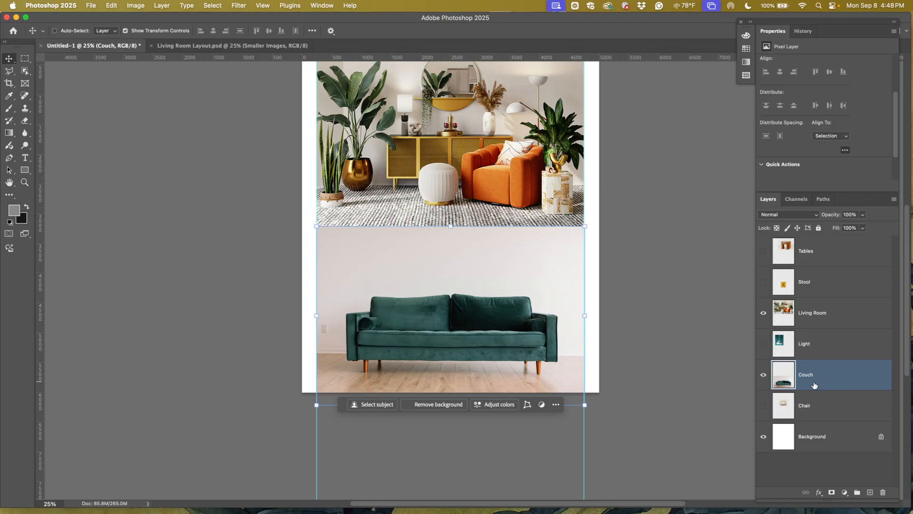
Reorder the layers so Tables, Stool, Chair and Light sit together above Living Room and Couch
{"action": "left_click", "coordinate": [816, 251]}
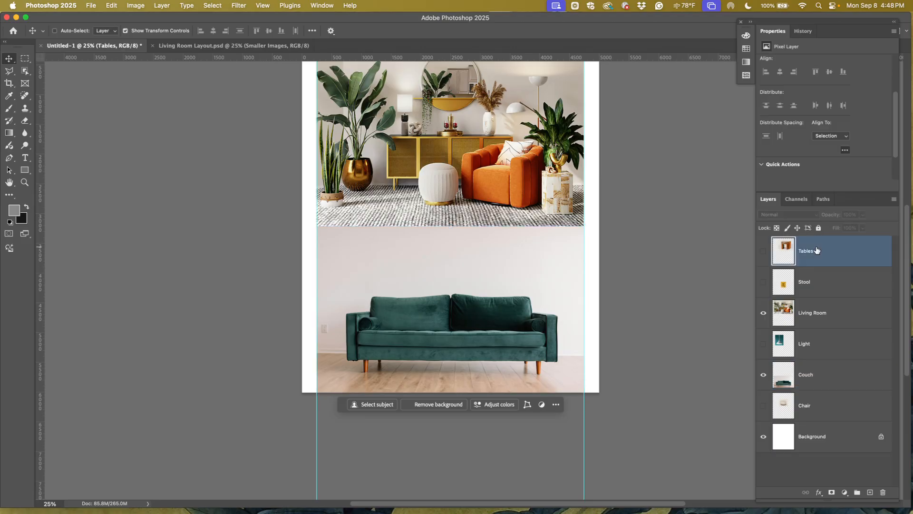
{"action": "left_click", "coordinate": [809, 284]}
{"action": "left_click", "coordinate": [813, 350]}
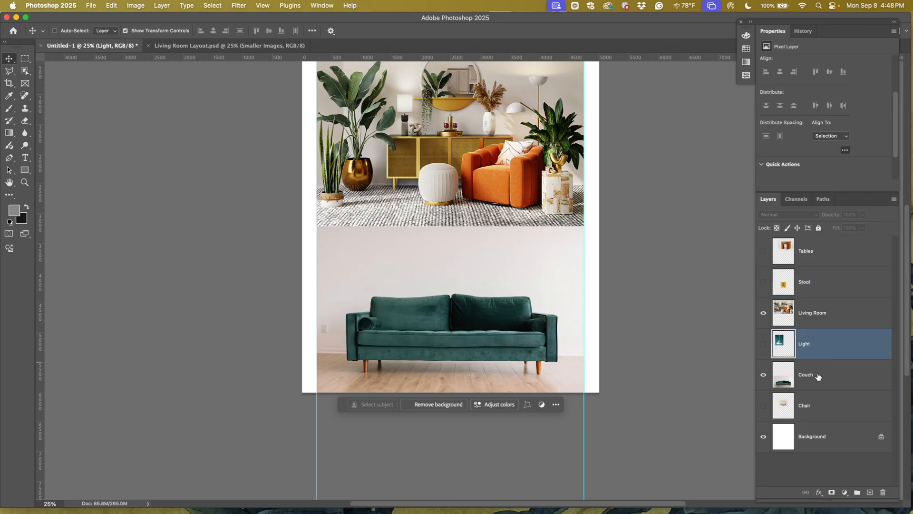
{"action": "left_click_drag", "start_coordinate": [815, 416], "coordinate": [810, 305]}
{"action": "left_click_drag", "start_coordinate": [816, 381], "coordinate": [812, 329]}
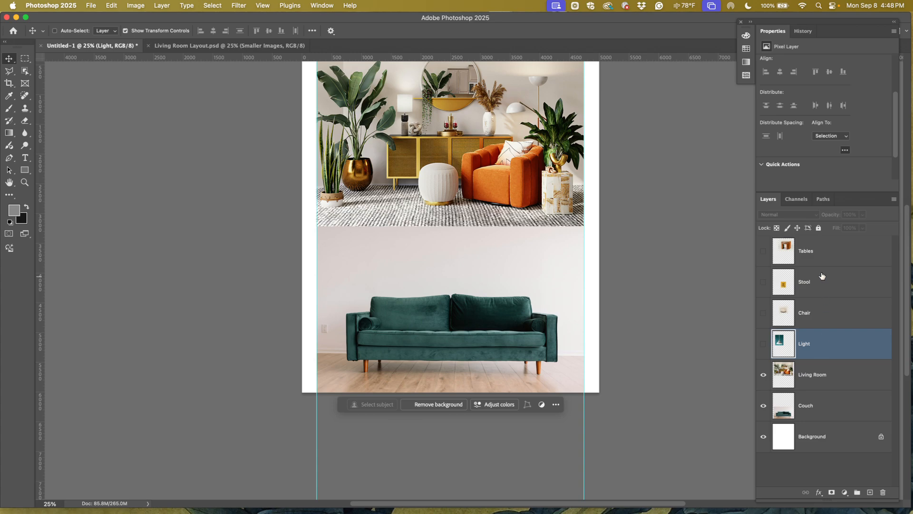
Group the Tables, Stool, Chair and Light layers and name the group Smaller Images
{"action": "left_click", "coordinate": [820, 254], "text": "shift"}
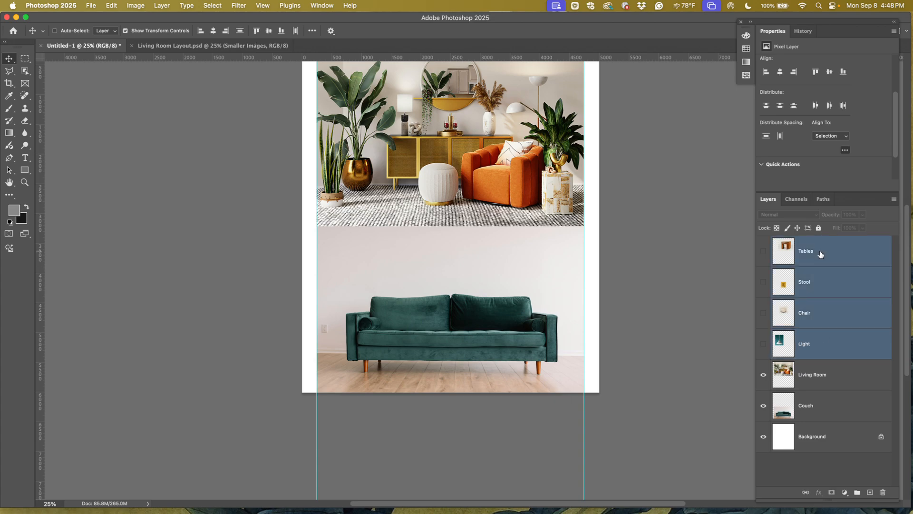
{"action": "left_click", "coordinate": [857, 493]}
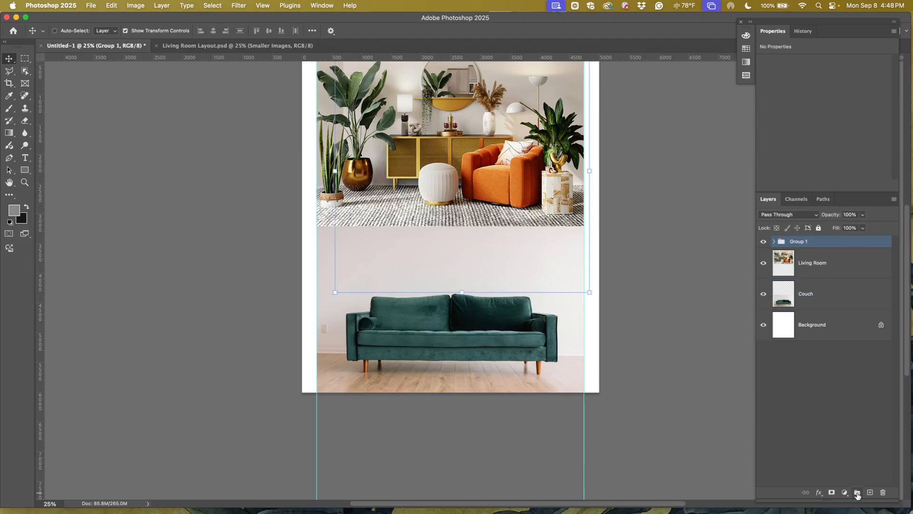
{"action": "double_click", "coordinate": [800, 241]}
{"action": "type", "text": "Smaller Images"}
{"action": "key", "text": "Return"}
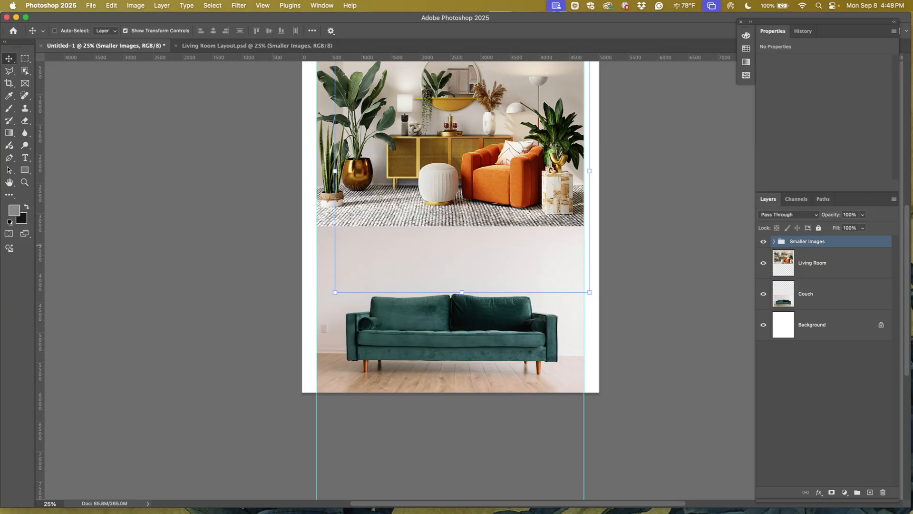
Expand the Smaller Images group and show its Tables, Stool, Chair and Light layers
{"action": "left_click", "coordinate": [773, 242]}
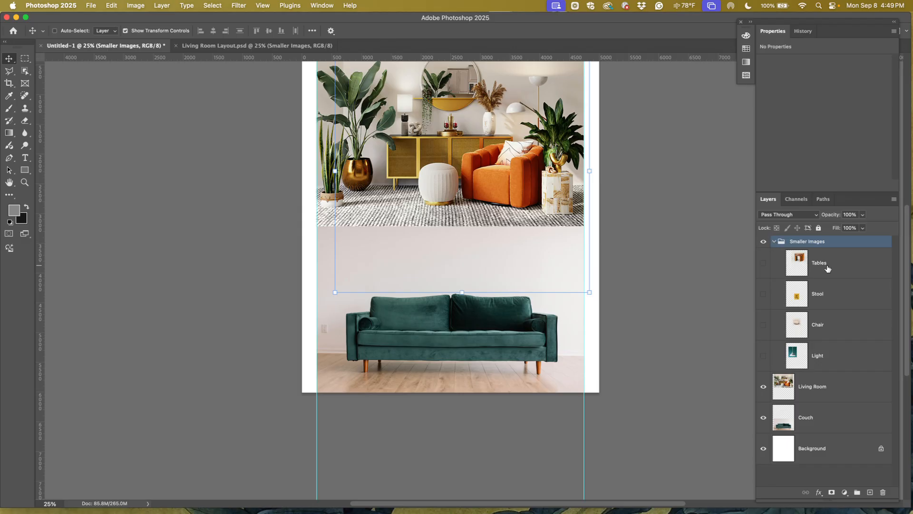
{"action": "left_click_drag", "start_coordinate": [763, 296], "coordinate": [762, 354]}
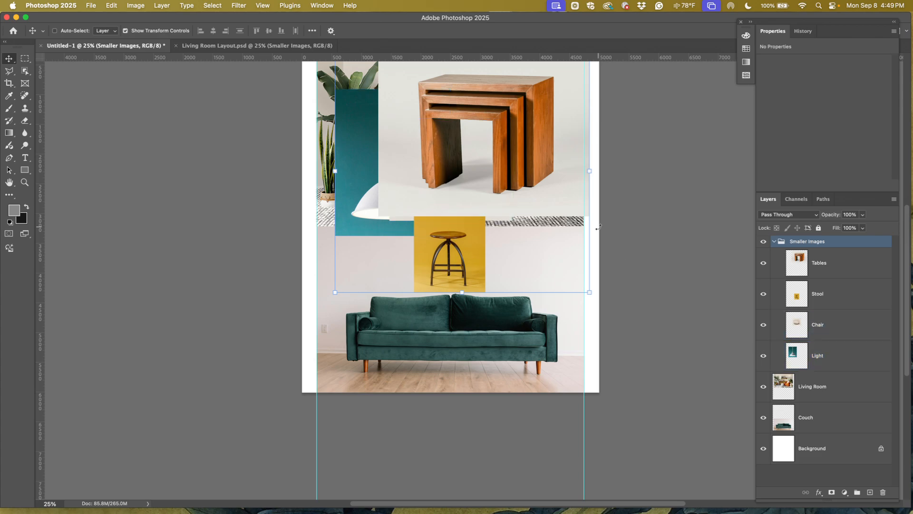
{"action": "scroll", "coordinate": [598, 227], "scroll_direction": "up", "scroll_amount": 4}
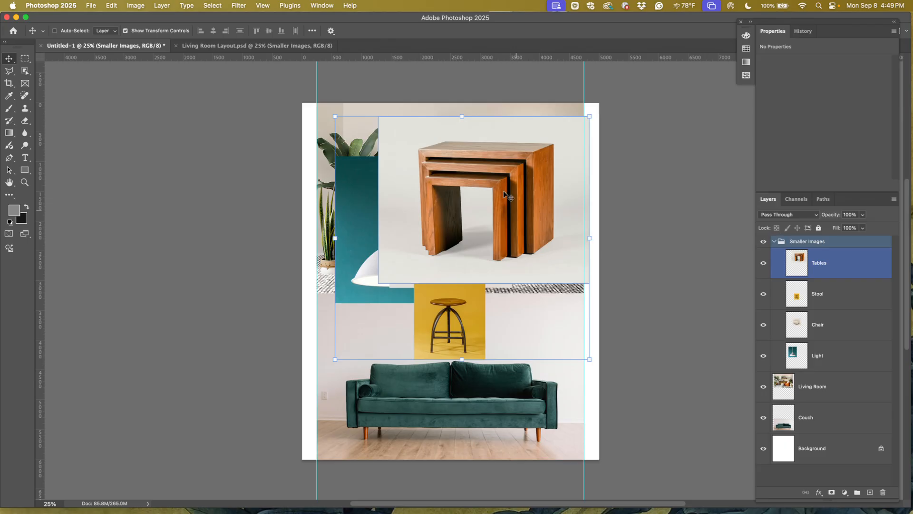
Spread the small photos over the page's lower half: stool near the left guide, chair in the middle, tables and light toward the right
{"action": "left_click", "coordinate": [833, 266]}
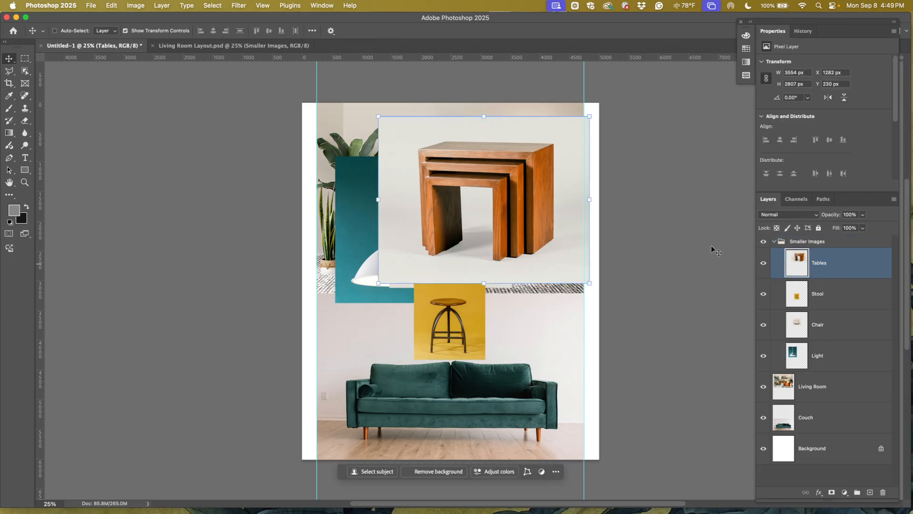
{"action": "left_click_drag", "start_coordinate": [527, 216], "coordinate": [618, 319]}
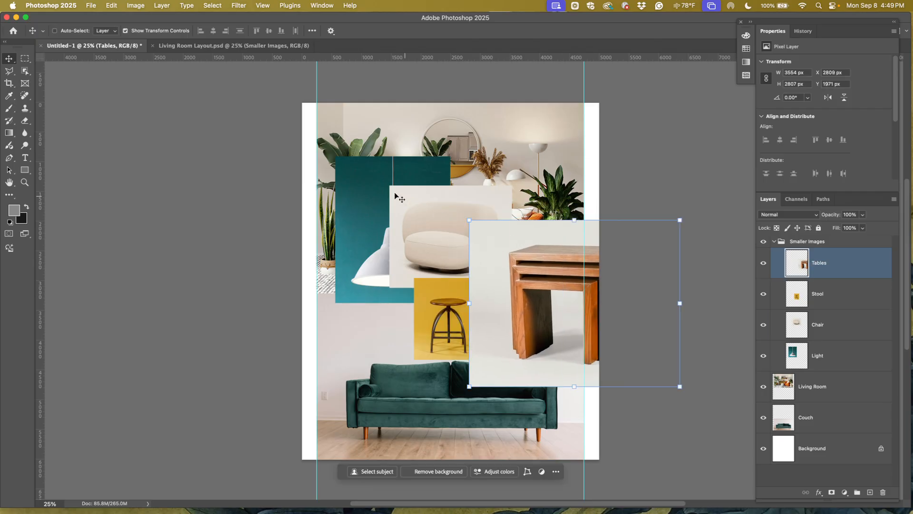
{"action": "left_click_drag", "start_coordinate": [431, 317], "coordinate": [344, 309]}
{"action": "left_click", "coordinate": [818, 293]}
{"action": "left_click_drag", "start_coordinate": [442, 251], "coordinate": [472, 305]}
{"action": "left_click", "coordinate": [818, 328]}
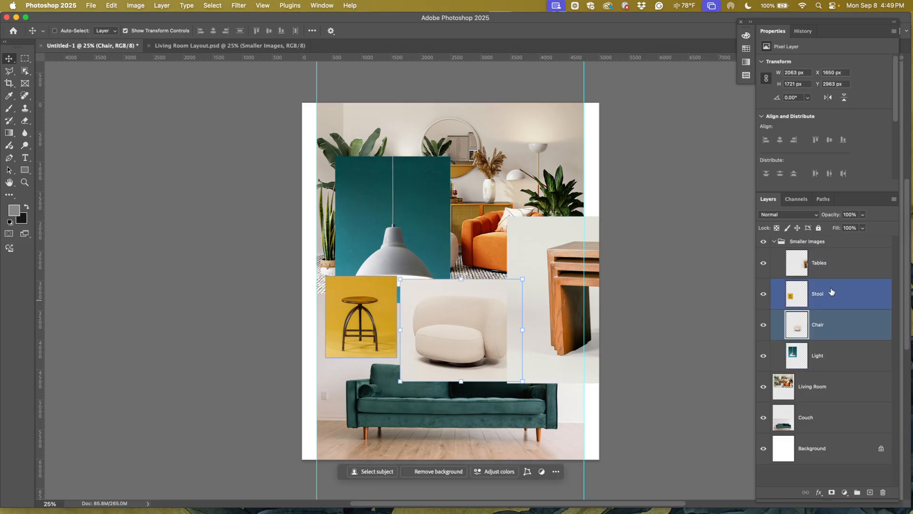
{"action": "left_click", "coordinate": [818, 357]}
{"action": "left_click_drag", "start_coordinate": [417, 218], "coordinate": [570, 308]}
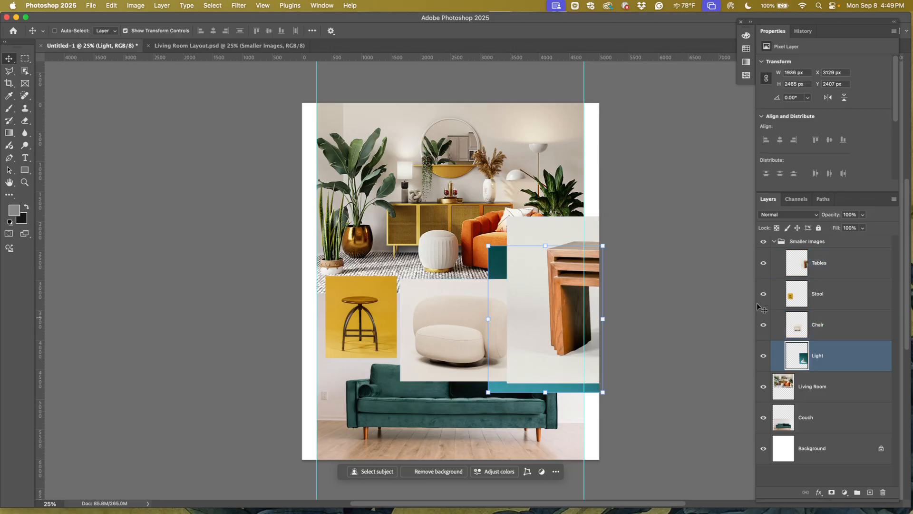
Scale the Tables, Chair and Light photos together proportionally to about 64.37%, leaving Stool out
{"action": "left_click", "coordinate": [820, 271]}
{"action": "left_click", "coordinate": [828, 361], "text": "shift"}
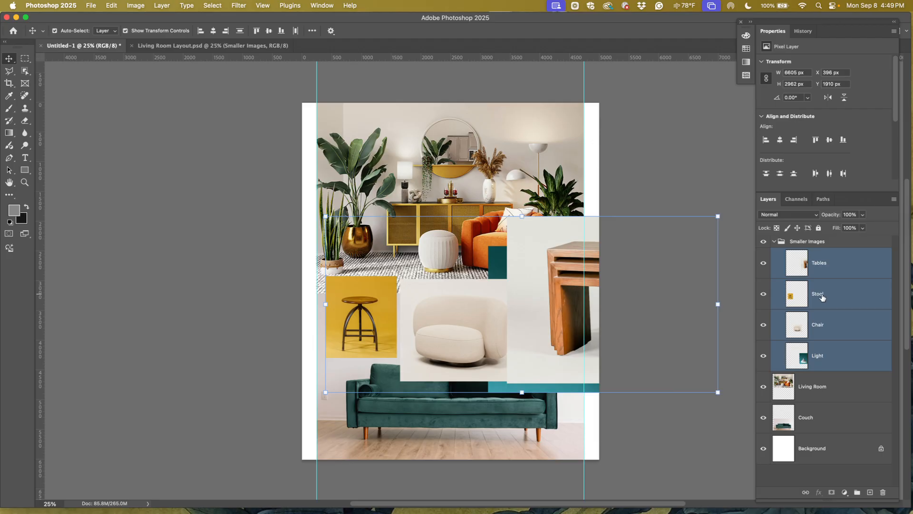
{"action": "left_click", "coordinate": [822, 297], "text": "super"}
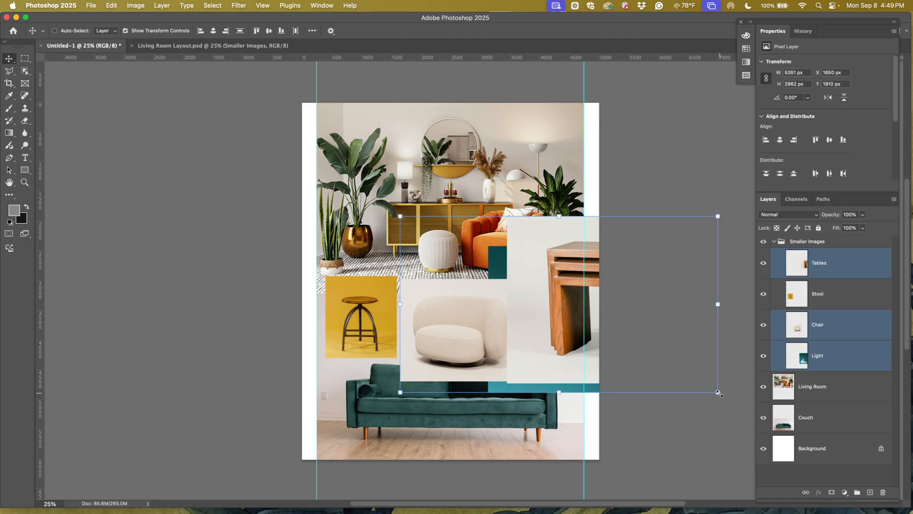
{"action": "left_click_drag", "start_coordinate": [719, 394], "coordinate": [609, 326]}
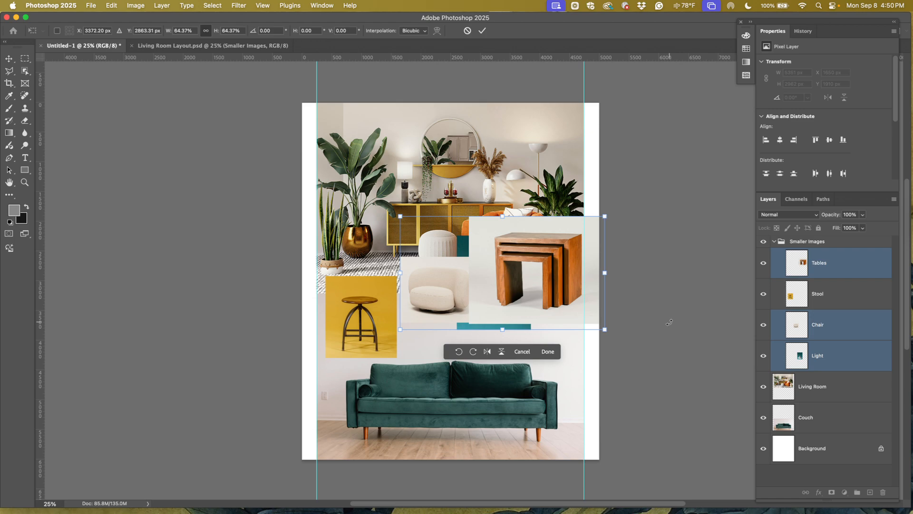
Scale the stool photo proportionally to about 64.92% and place it beside the left guide, just below the living room photo
{"action": "left_click", "coordinate": [834, 298]}
{"action": "left_click", "coordinate": [826, 269]}
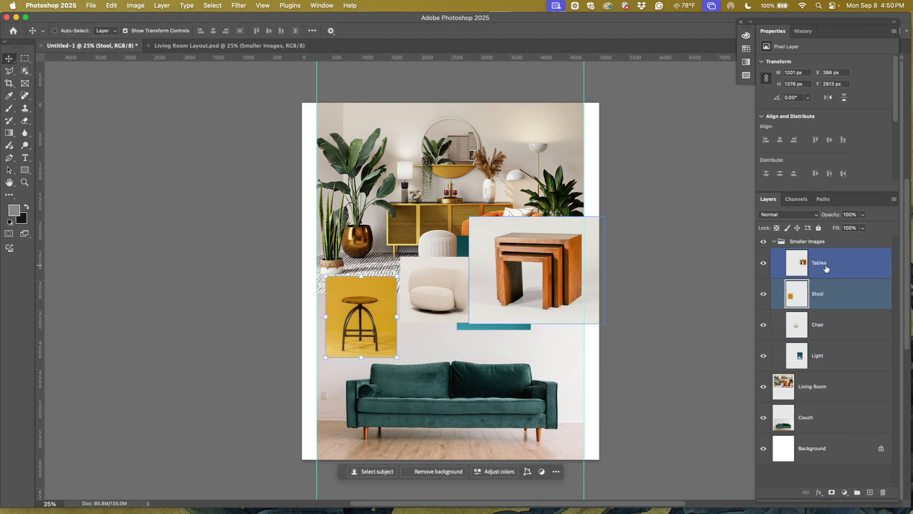
{"action": "left_click", "coordinate": [362, 317], "text": "super"}
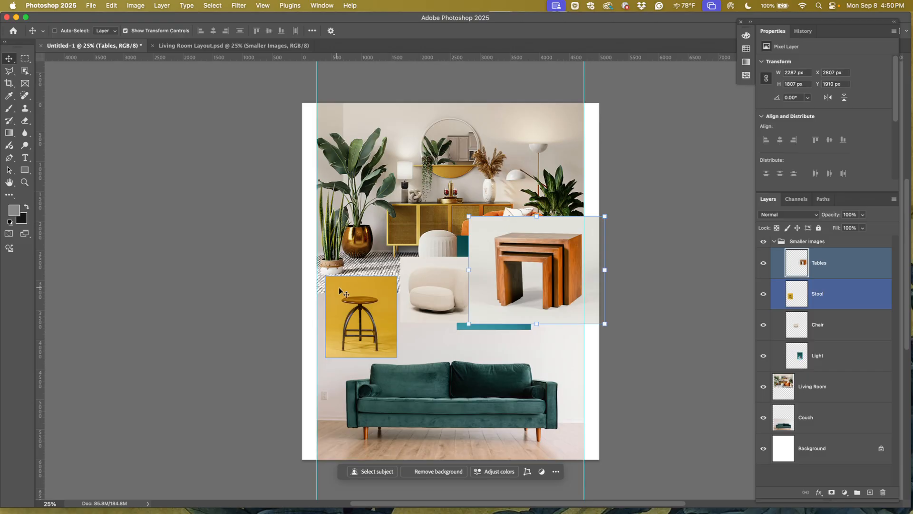
{"action": "left_click", "coordinate": [826, 296], "text": "shift"}
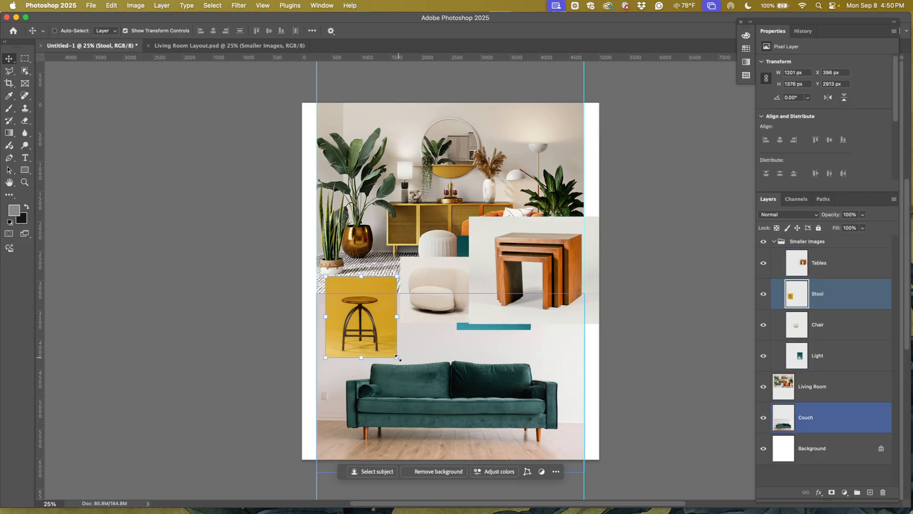
{"action": "left_click_drag", "start_coordinate": [397, 356], "coordinate": [371, 328]}
{"action": "left_click_drag", "start_coordinate": [347, 293], "coordinate": [345, 313]}
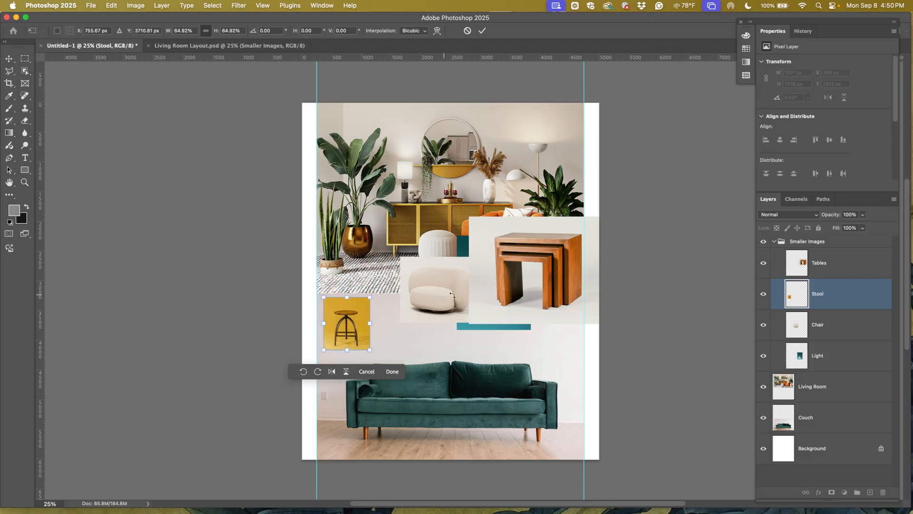
Place the chair photo just right of the stool photo and scale it proportionally to about 99.22%
{"action": "left_click", "coordinate": [809, 323]}
{"action": "left_click_drag", "start_coordinate": [443, 291], "coordinate": [421, 321]}
{"action": "mouse_move", "coordinate": [453, 364]}
{"action": "left_mouse_down"}
{"action": "mouse_move", "coordinate": [427, 330]}
{"action": "mouse_move", "coordinate": [454, 361]}
{"action": "left_mouse_up"}
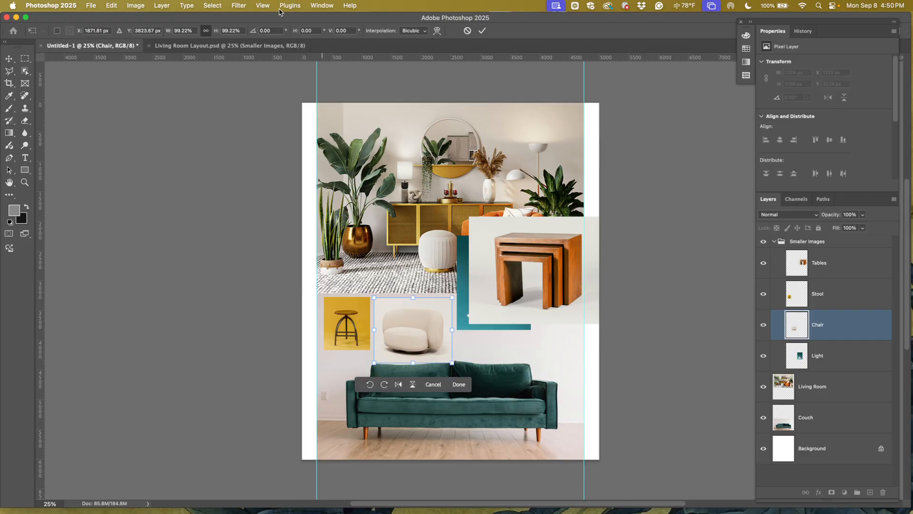
Check the snapping and guide options and whether Smart Guides are set to show
{"action": "left_click", "coordinate": [263, 6]}
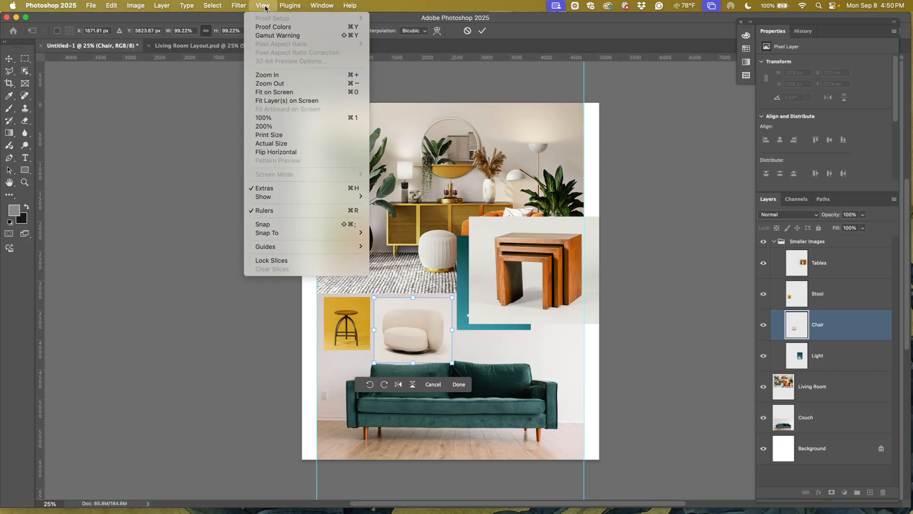
{"action": "mouse_move", "coordinate": [321, 8]}
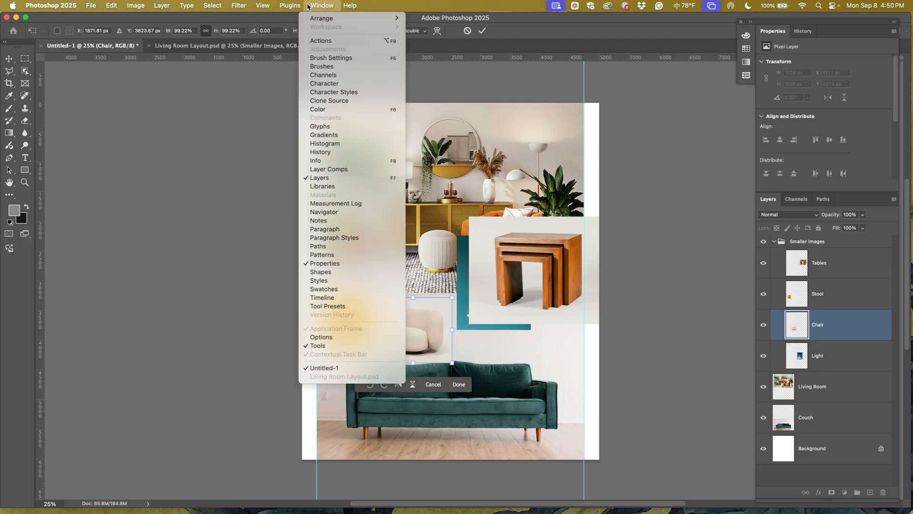
{"action": "mouse_move", "coordinate": [264, 6]}
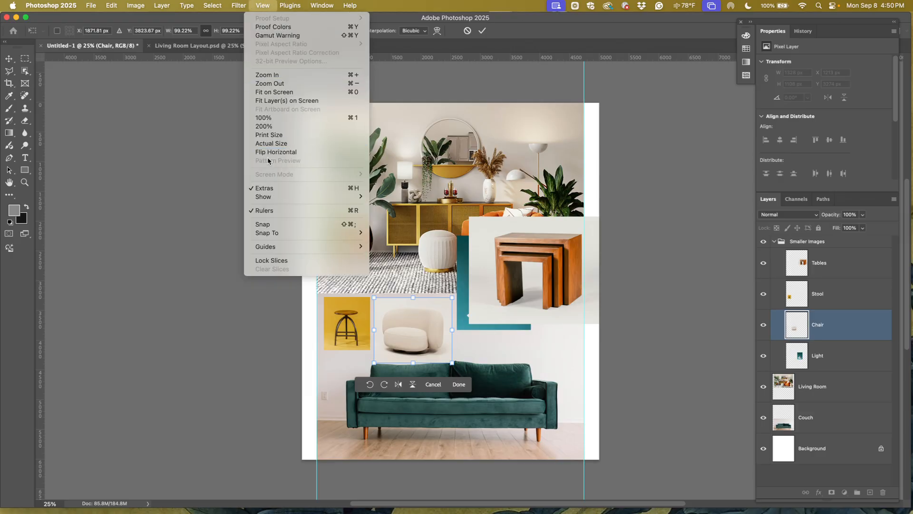
{"action": "mouse_move", "coordinate": [277, 234]}
{"action": "mouse_move", "coordinate": [360, 234]}
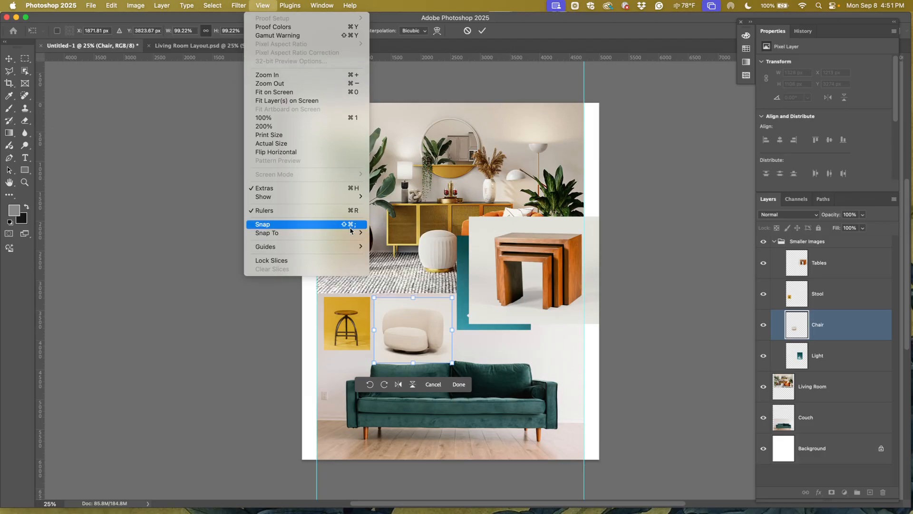
{"action": "mouse_move", "coordinate": [344, 251]}
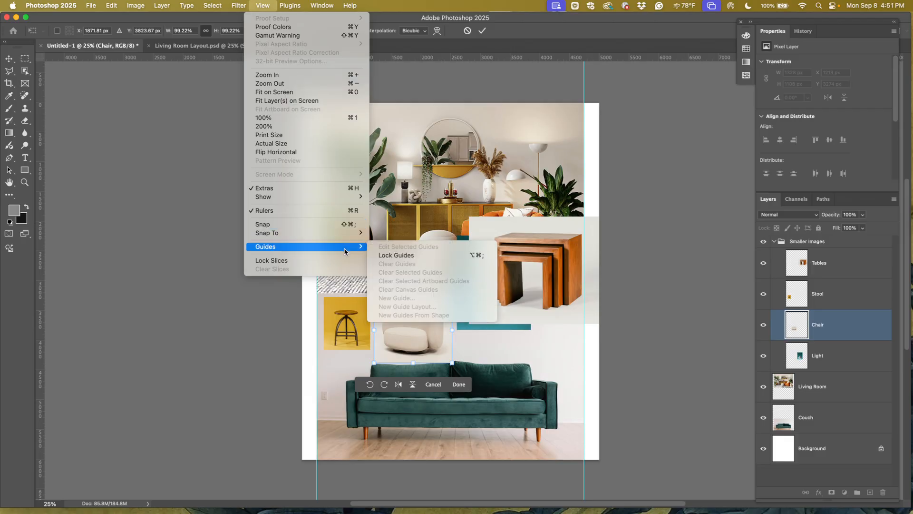
{"action": "left_click", "coordinate": [831, 269]}
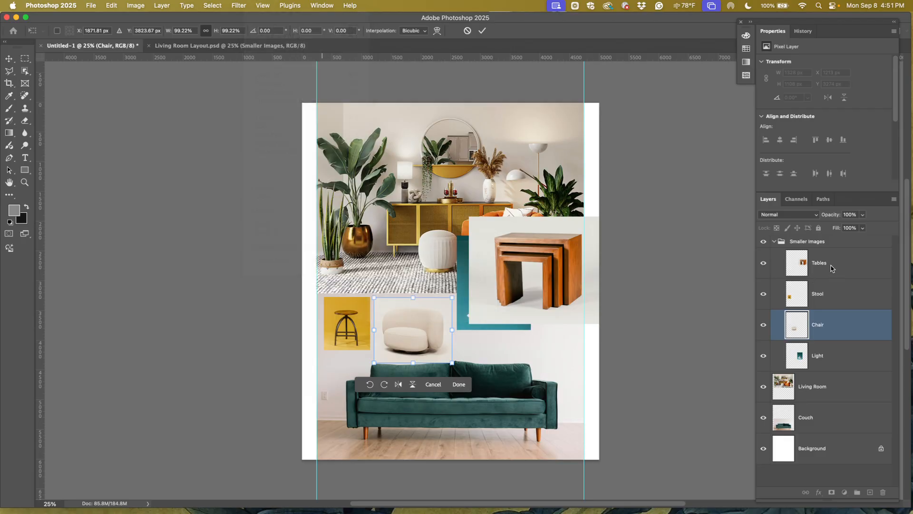
{"action": "left_click", "coordinate": [808, 243]}
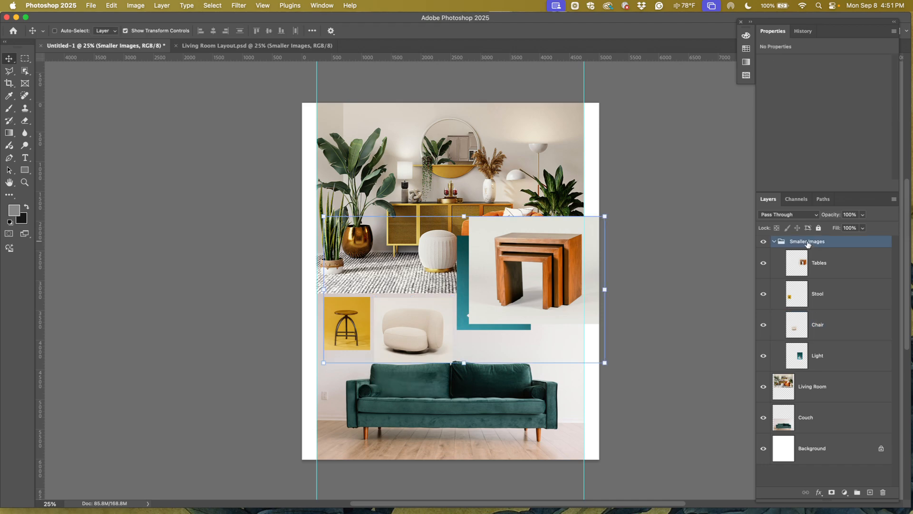
{"action": "left_click", "coordinate": [264, 5]}
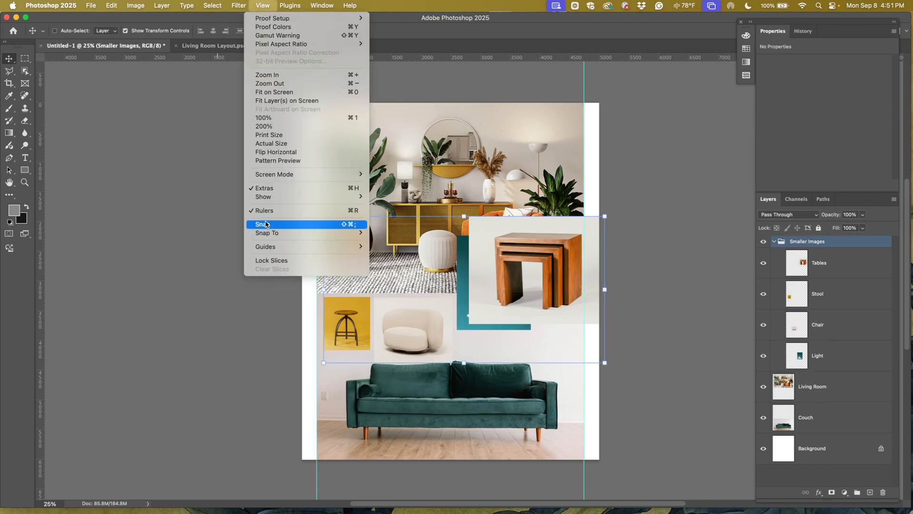
{"action": "mouse_move", "coordinate": [266, 197]}
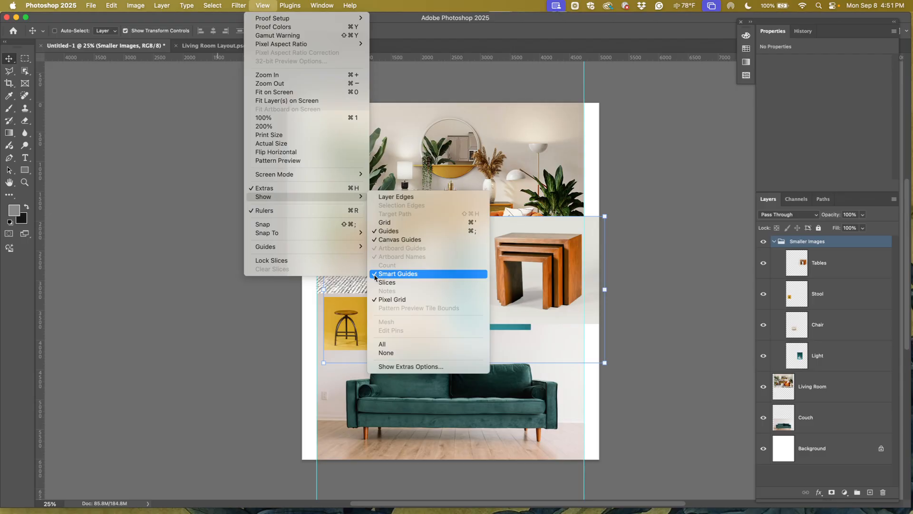
{"action": "left_click", "coordinate": [256, 328]}
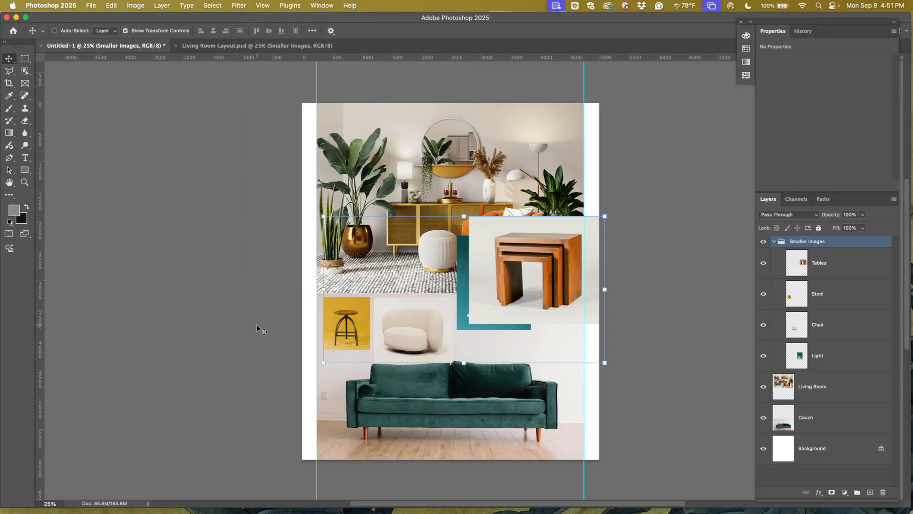
Align the chair photo's top edge with the stool photo and scale it proportionally to about 80.91% to match the stool's height
{"action": "left_click", "coordinate": [25, 182]}
{"action": "left_click_drag", "start_coordinate": [449, 338], "coordinate": [485, 356]}
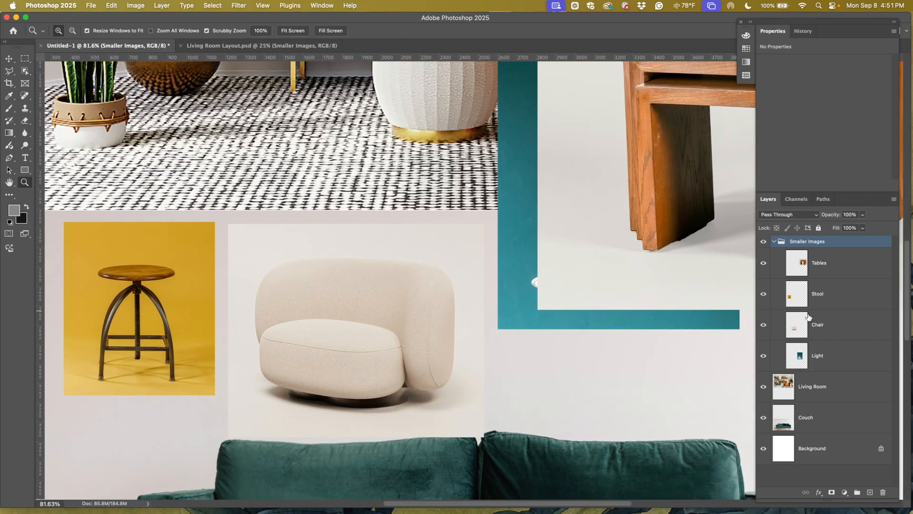
{"action": "left_click", "coordinate": [821, 329]}
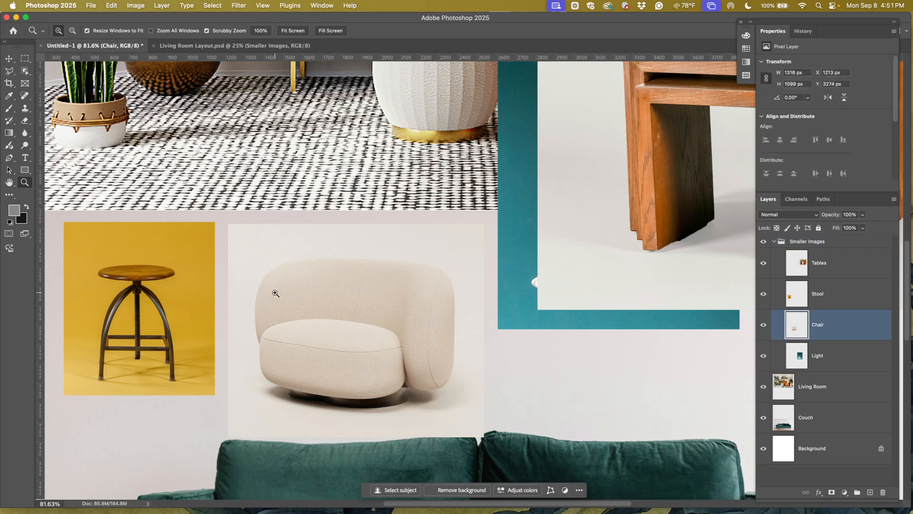
{"action": "key", "text": "v"}
{"action": "mouse_move", "coordinate": [276, 292]}
{"action": "left_mouse_down"}
{"action": "mouse_move", "coordinate": [251, 293]}
{"action": "mouse_move", "coordinate": [263, 294]}
{"action": "left_mouse_up"}
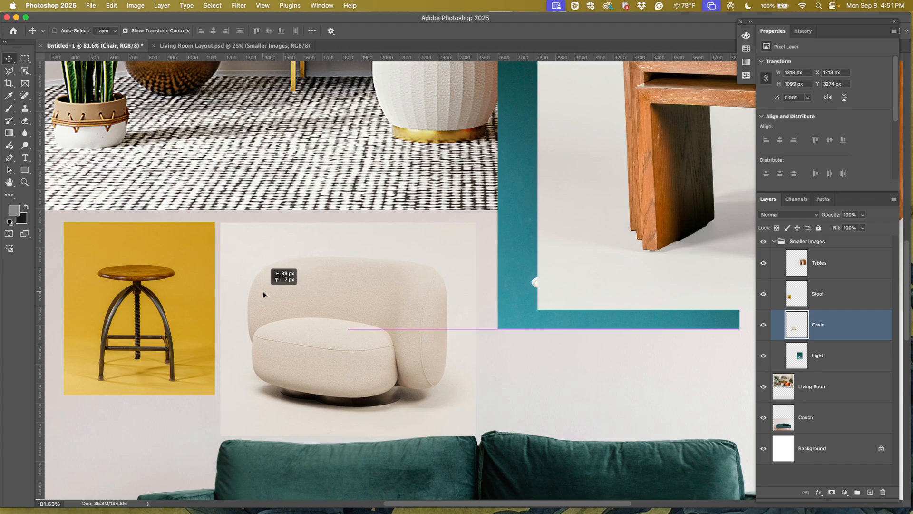
{"action": "left_click_drag", "start_coordinate": [263, 292], "coordinate": [269, 290]}
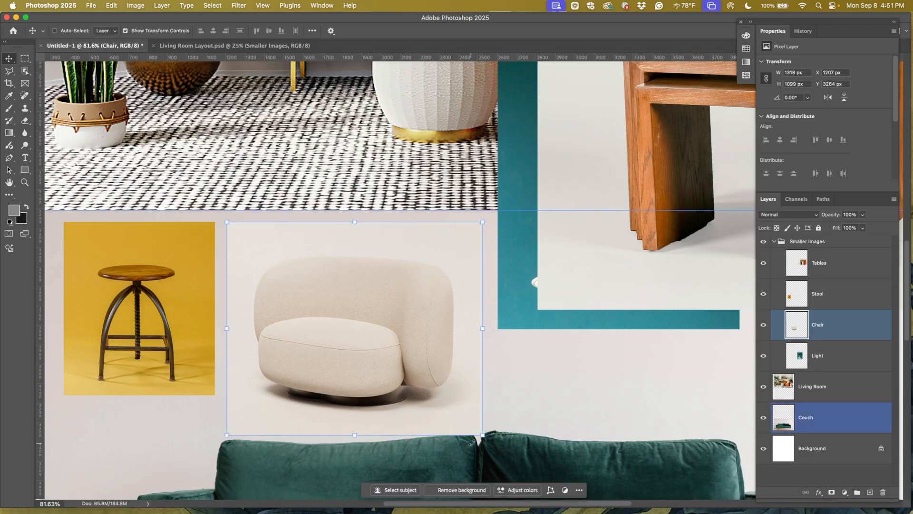
{"action": "left_click_drag", "start_coordinate": [482, 436], "coordinate": [435, 395]}
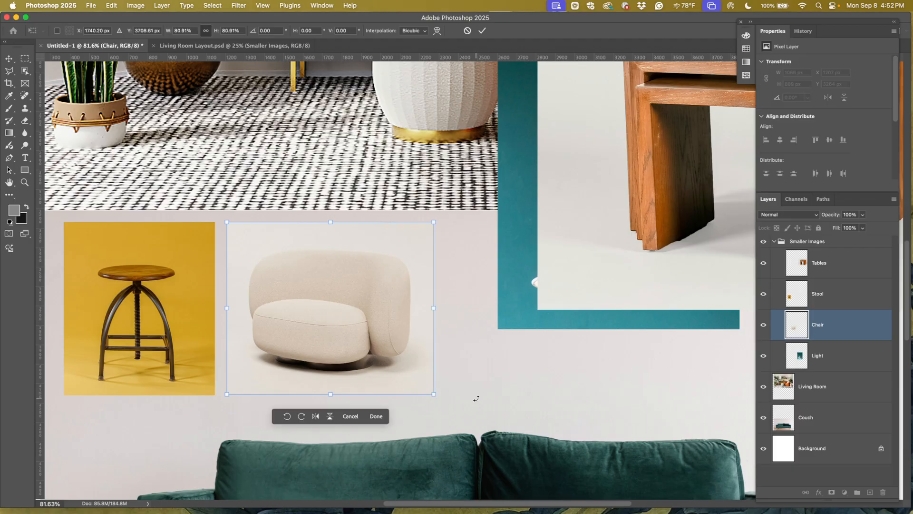
Place the light photo just right of the chair photo, tops aligned, and scale it proportionally to about 56.42%
{"action": "key", "text": "super+minus"}
{"action": "key", "text": "super+minus"}
{"action": "key", "text": "super+minus"}
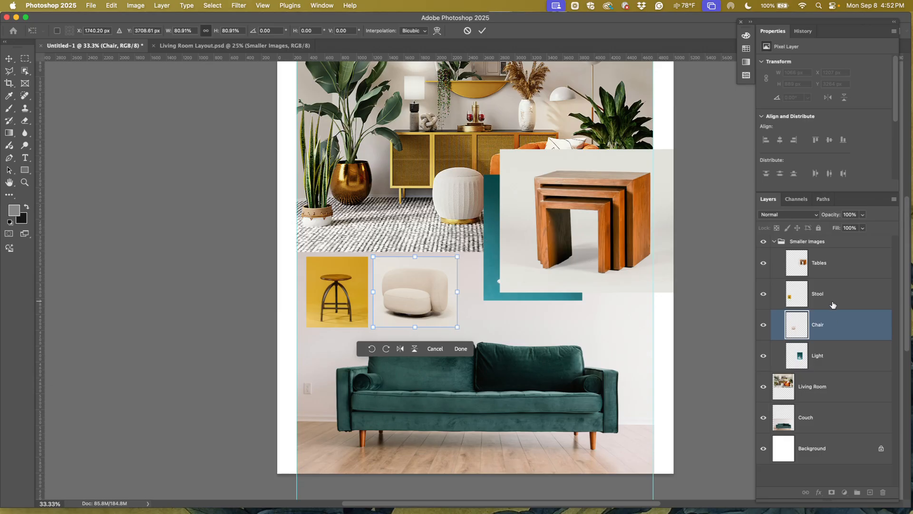
{"action": "left_click", "coordinate": [826, 356]}
{"action": "left_click_drag", "start_coordinate": [501, 246], "coordinate": [474, 324]}
{"action": "left_click_drag", "start_coordinate": [562, 382], "coordinate": [532, 317]}
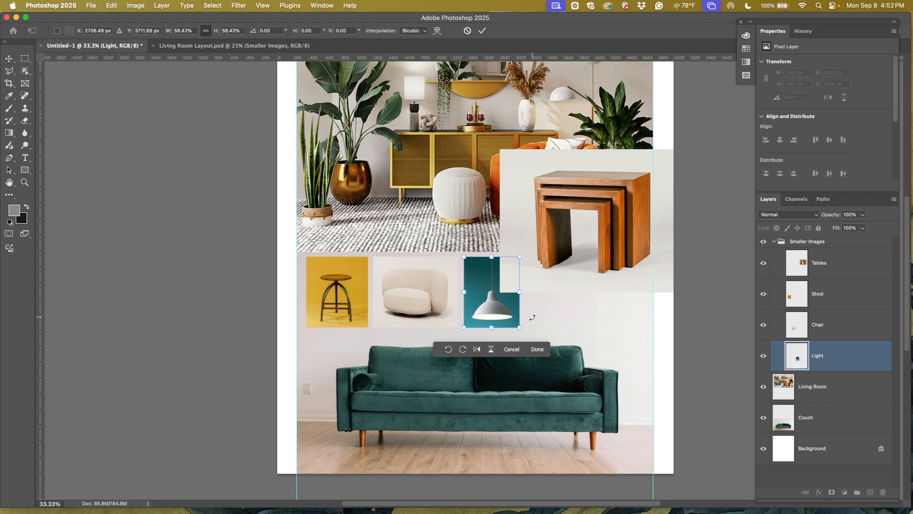
Shrink the tables photo proportionally to about 1102 × 871 px and place it at the right end of the small photo row
{"action": "left_click", "coordinate": [821, 266]}
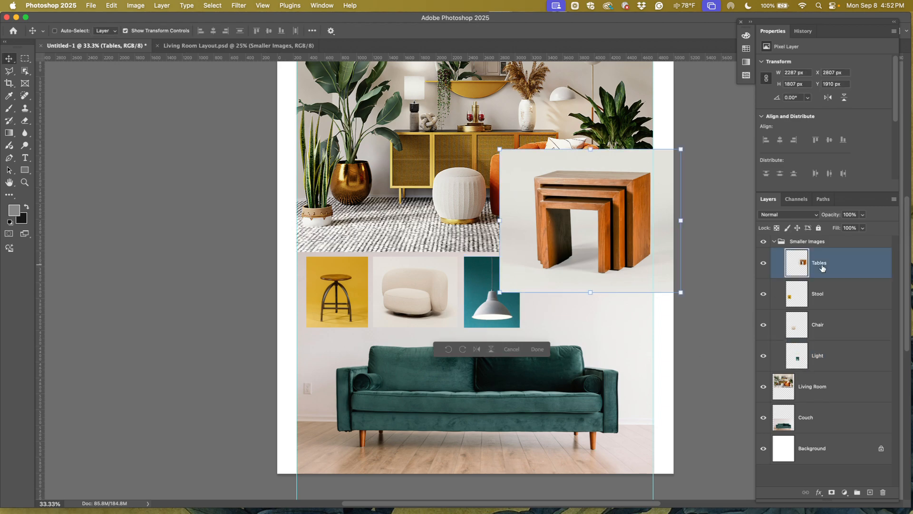
{"action": "left_click", "coordinate": [496, 293], "text": "shift+super"}
{"action": "left_click_drag", "start_coordinate": [498, 292], "coordinate": [573, 234]}
{"action": "left_click_drag", "start_coordinate": [614, 199], "coordinate": [573, 294]}
{"action": "left_click_drag", "start_coordinate": [637, 341], "coordinate": [613, 309]}
{"action": "key", "text": "Return"}
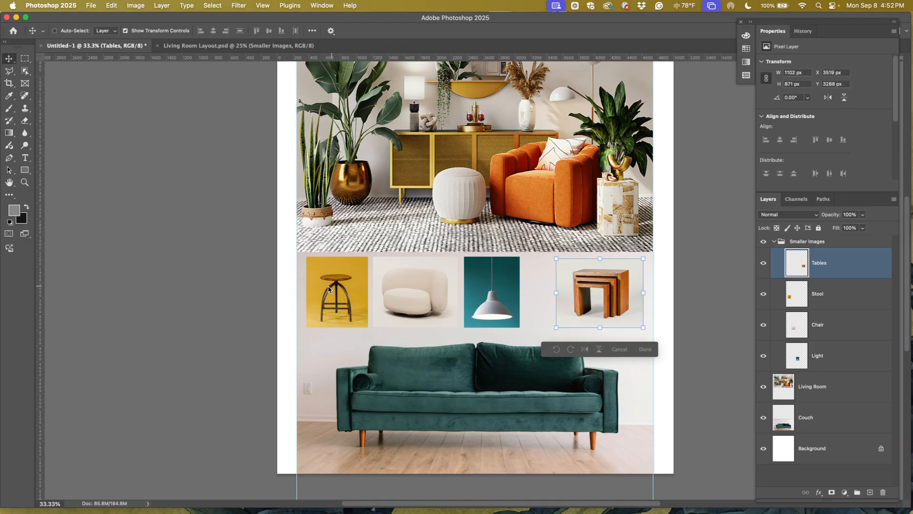
Shift the stool photo slightly left to about X 355 px and distribute the four small photos by their horizontal centers
{"action": "left_click", "coordinate": [826, 297]}
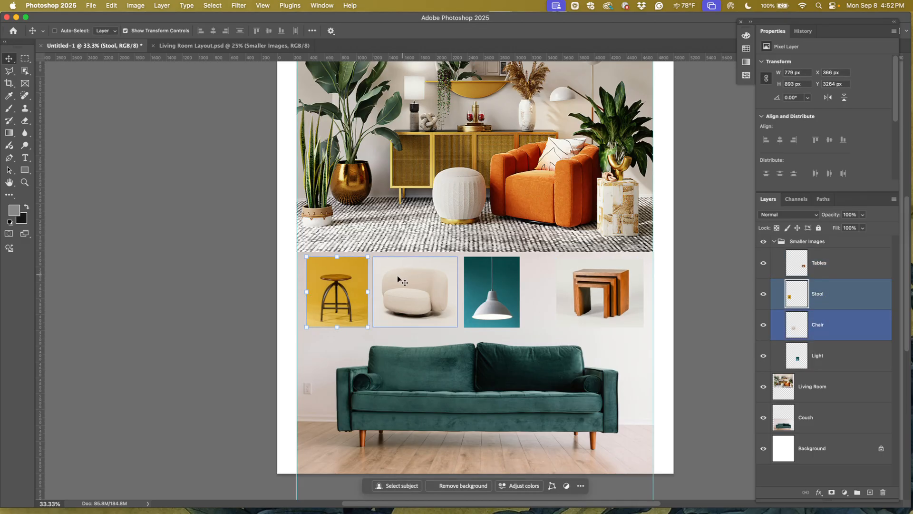
{"action": "left_click_drag", "start_coordinate": [338, 291], "coordinate": [335, 292]}
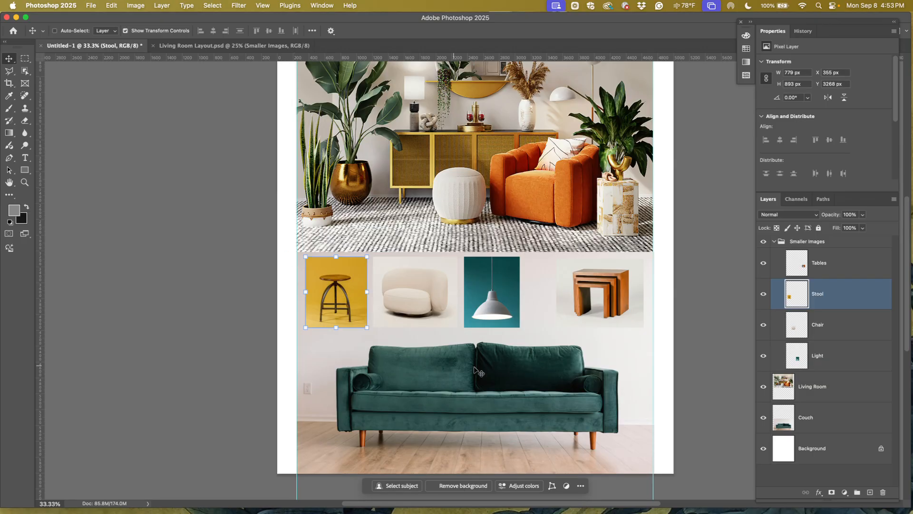
{"action": "left_click", "coordinate": [826, 264]}
{"action": "left_click", "coordinate": [832, 362], "text": "shift"}
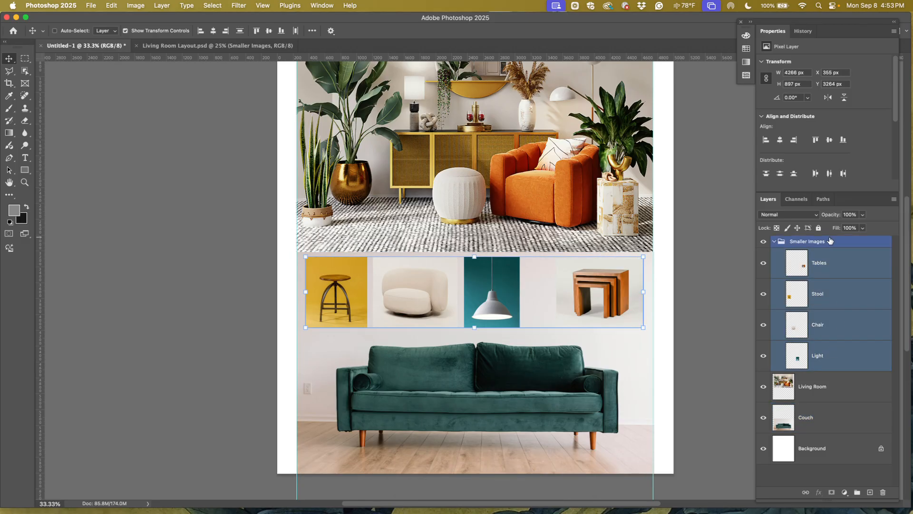
{"action": "left_click_drag", "start_coordinate": [840, 198], "coordinate": [843, 250]}
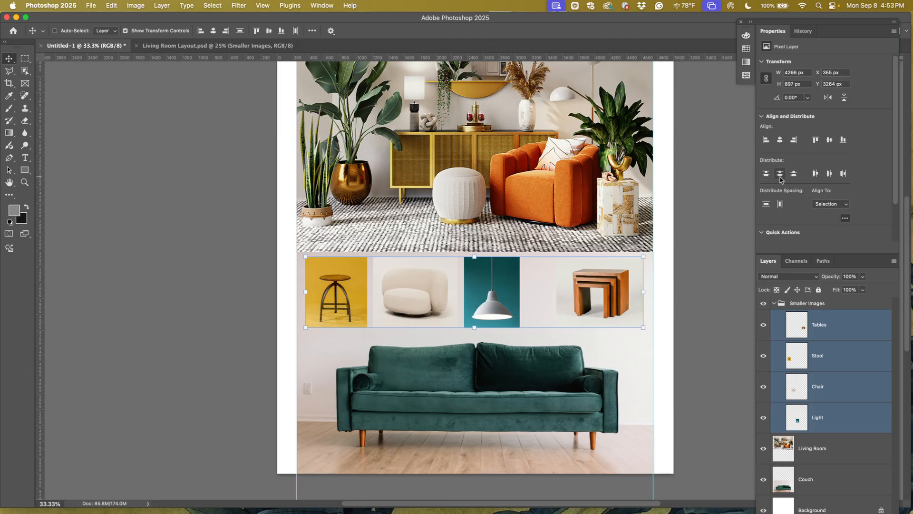
{"action": "left_click", "coordinate": [829, 174]}
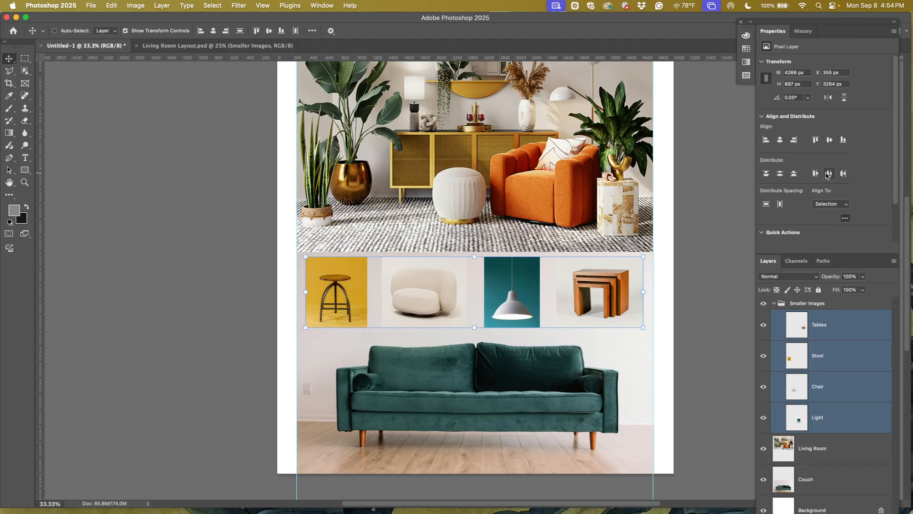
Collapse the Smaller Images group and hide it
{"action": "left_click", "coordinate": [775, 305]}
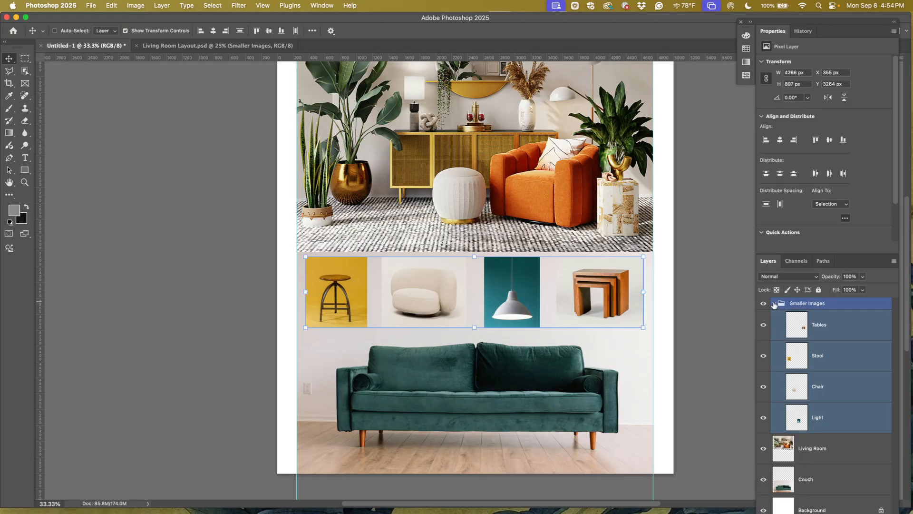
{"action": "left_click", "coordinate": [774, 304]}
{"action": "scroll", "coordinate": [658, 294], "scroll_direction": "down", "scroll_amount": 6}
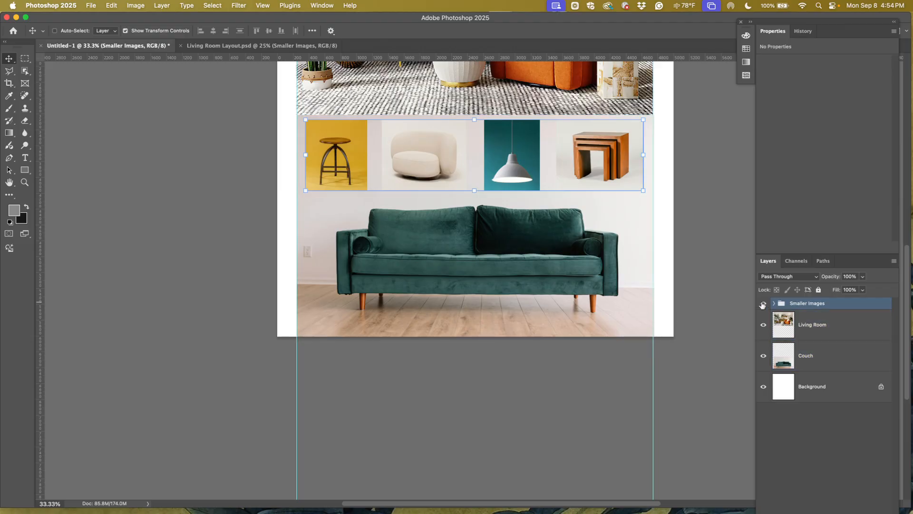
{"action": "left_click", "coordinate": [763, 304]}
On the Couch layer, draw a rectangular marquee of about 4496 × 2794 px between the guides, from the photo's top to the page's bottom edge
{"action": "left_click", "coordinate": [813, 325]}
{"action": "left_click", "coordinate": [808, 356]}
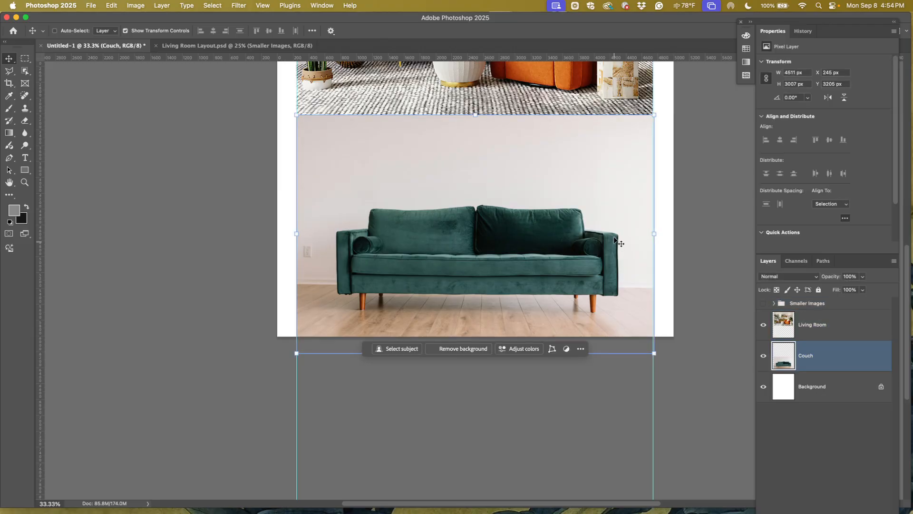
{"action": "scroll", "coordinate": [645, 269], "scroll_direction": "down", "scroll_amount": 1}
{"action": "scroll", "coordinate": [645, 269], "scroll_direction": "up", "scroll_amount": 4}
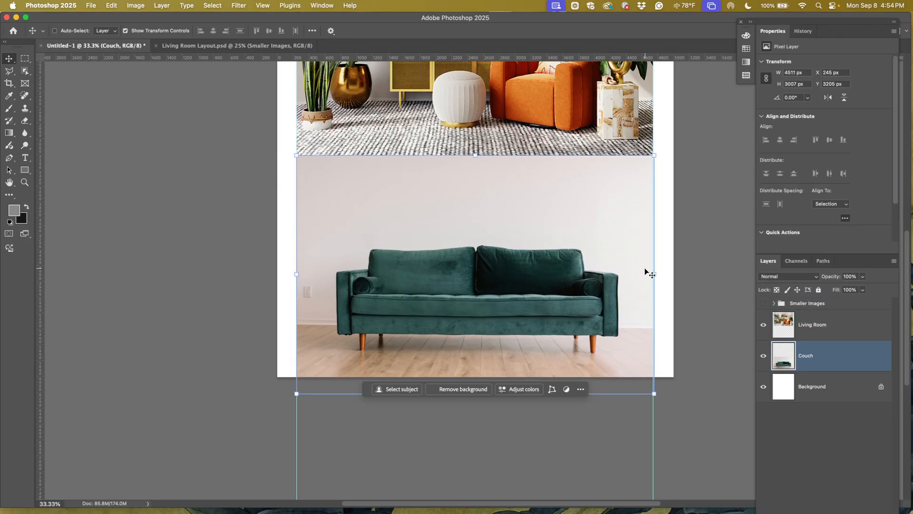
{"action": "left_click_drag", "start_coordinate": [362, 402], "coordinate": [367, 455]}
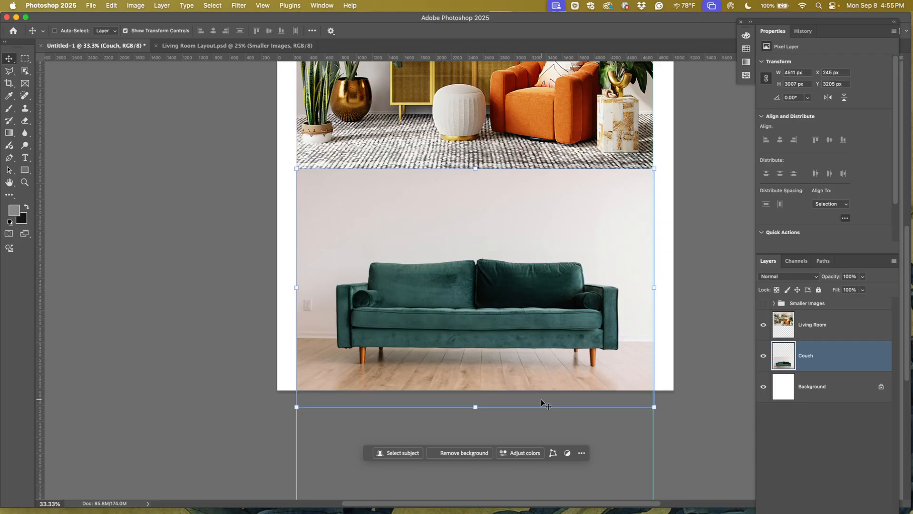
{"action": "left_click", "coordinate": [810, 335], "text": "shift"}
{"action": "left_click", "coordinate": [804, 354]}
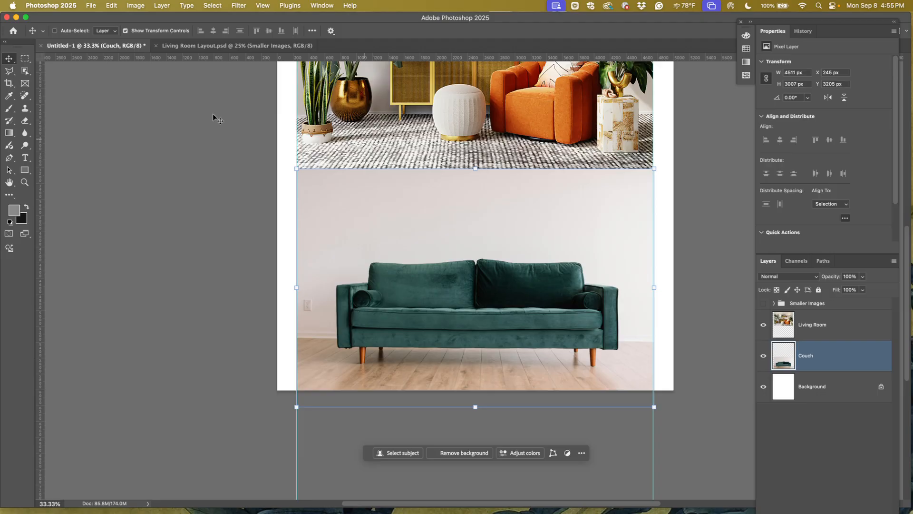
{"action": "left_click", "coordinate": [25, 60]}
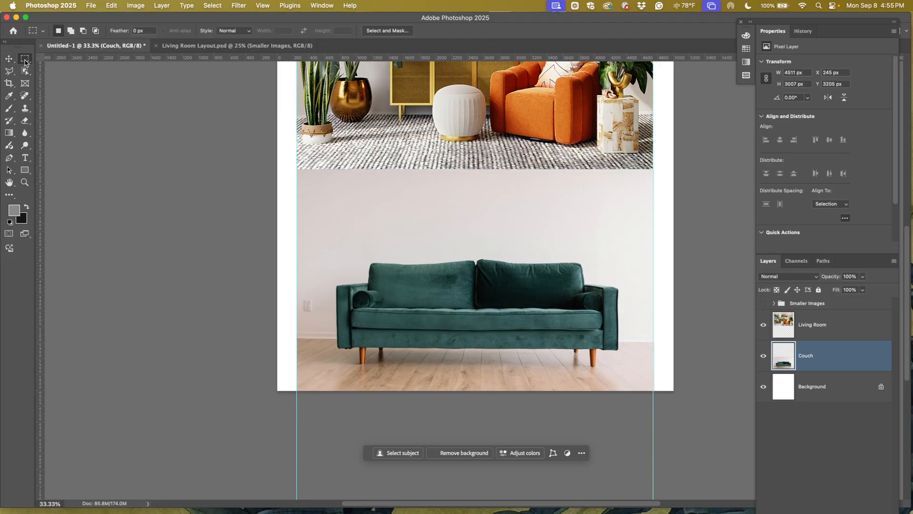
{"action": "left_click_drag", "start_coordinate": [296, 168], "coordinate": [652, 391]}
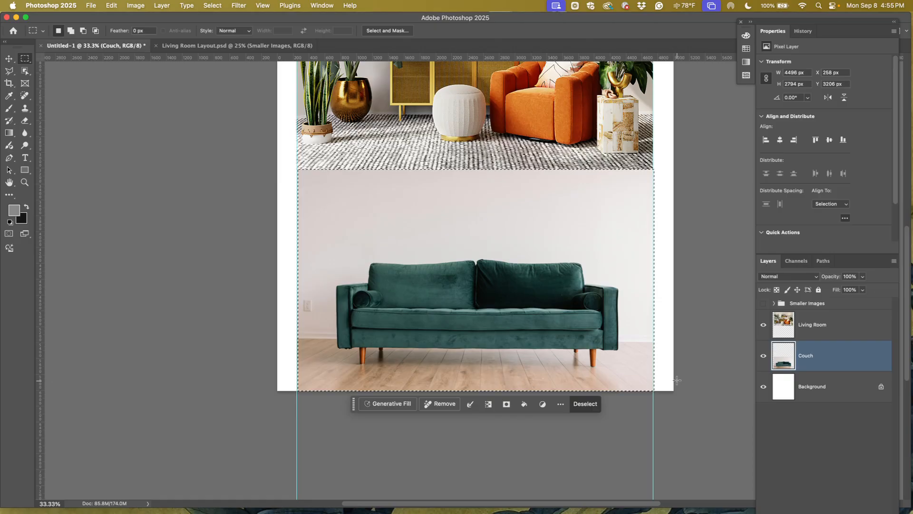
{"action": "left_click_drag", "start_coordinate": [666, 355], "coordinate": [616, 277]}
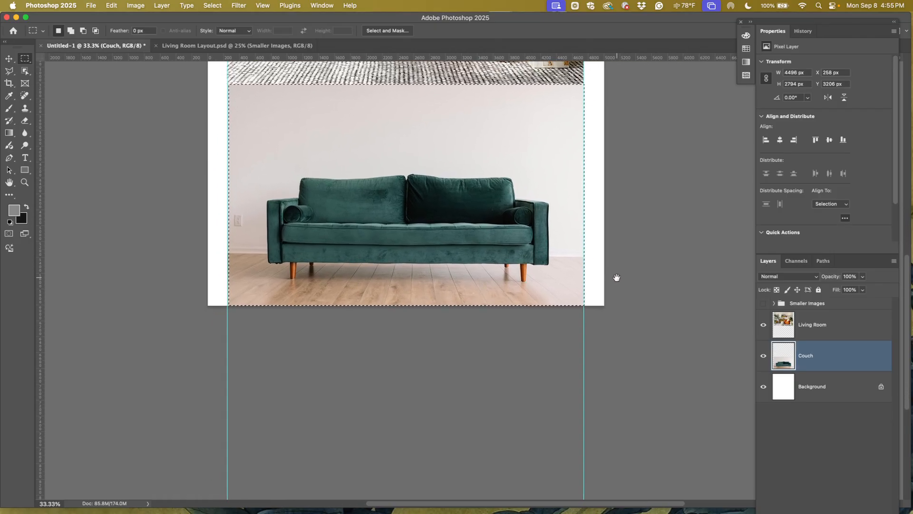
{"action": "key", "text": "super+plus"}
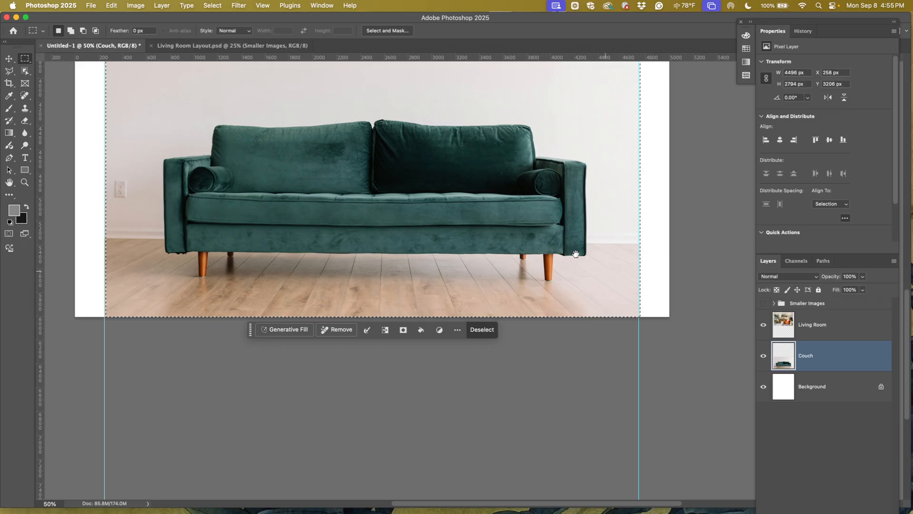
Enlarge the Layers panel by shrinking the Properties area, and reposition the panel group so its full height fits on screen
{"action": "left_click_drag", "start_coordinate": [534, 220], "coordinate": [561, 255]}
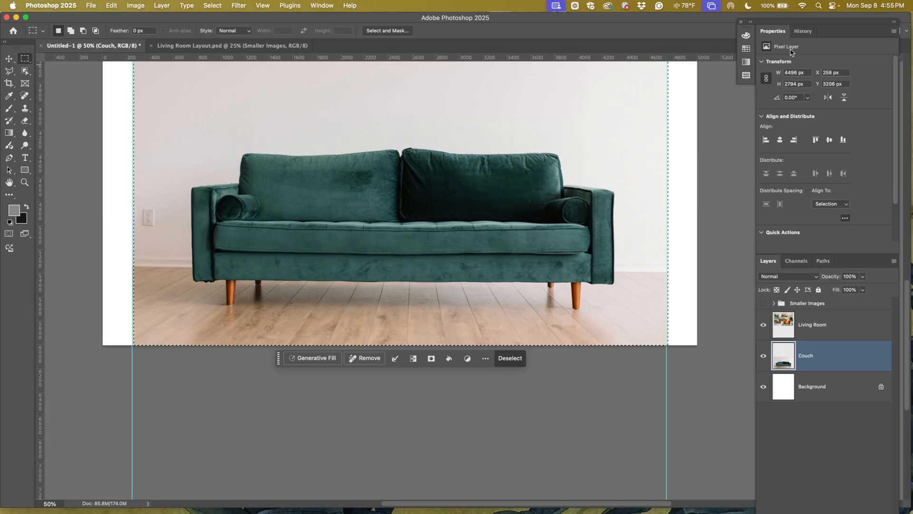
{"action": "left_click_drag", "start_coordinate": [841, 21], "coordinate": [813, 14]}
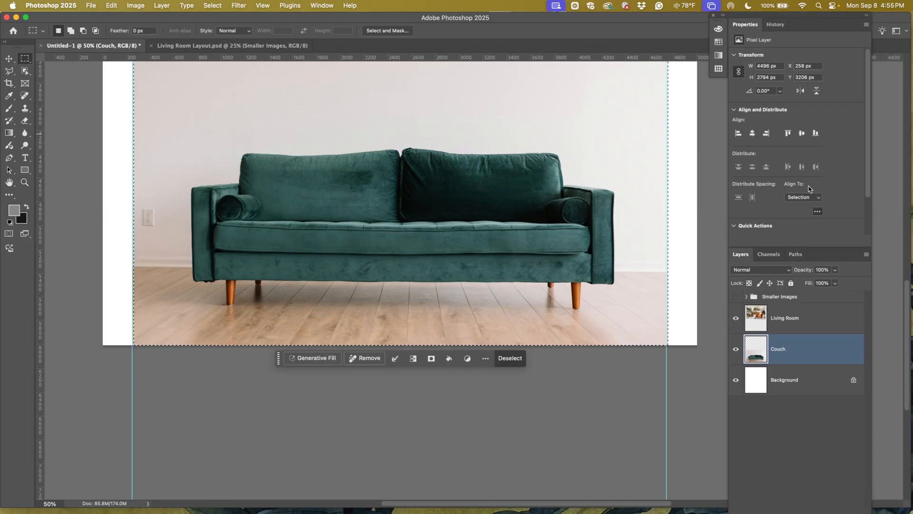
{"action": "left_click_drag", "start_coordinate": [815, 247], "coordinate": [815, 194]}
{"action": "left_click_drag", "start_coordinate": [783, 20], "coordinate": [814, 20]}
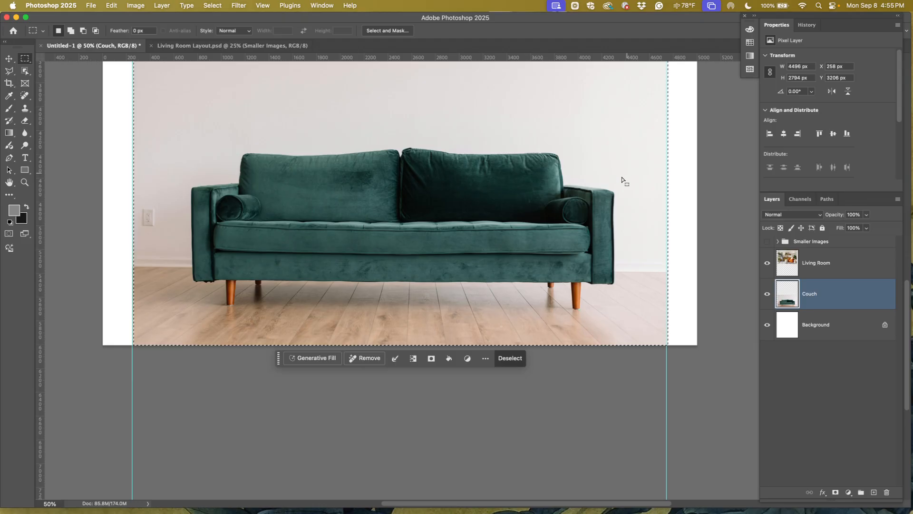
{"action": "left_click", "coordinate": [136, 6]}
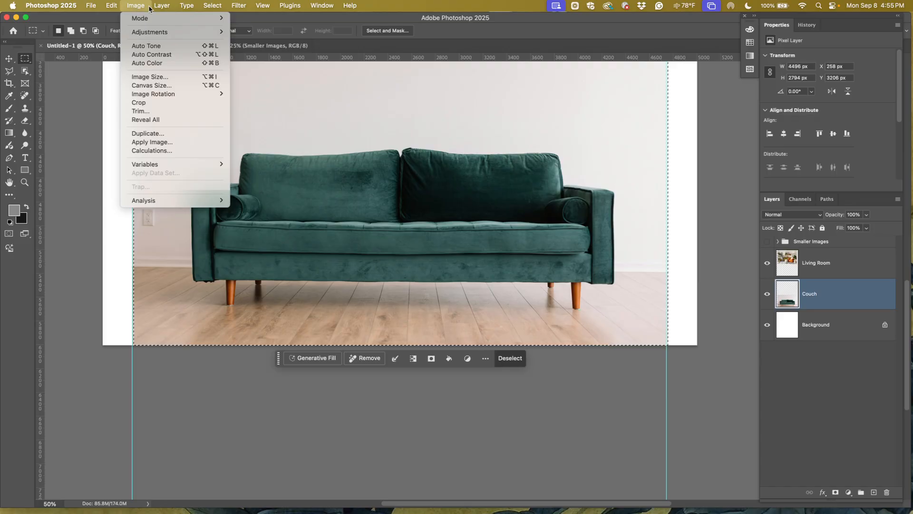
{"action": "mouse_move", "coordinate": [158, 7]}
{"action": "mouse_move", "coordinate": [113, 6]}
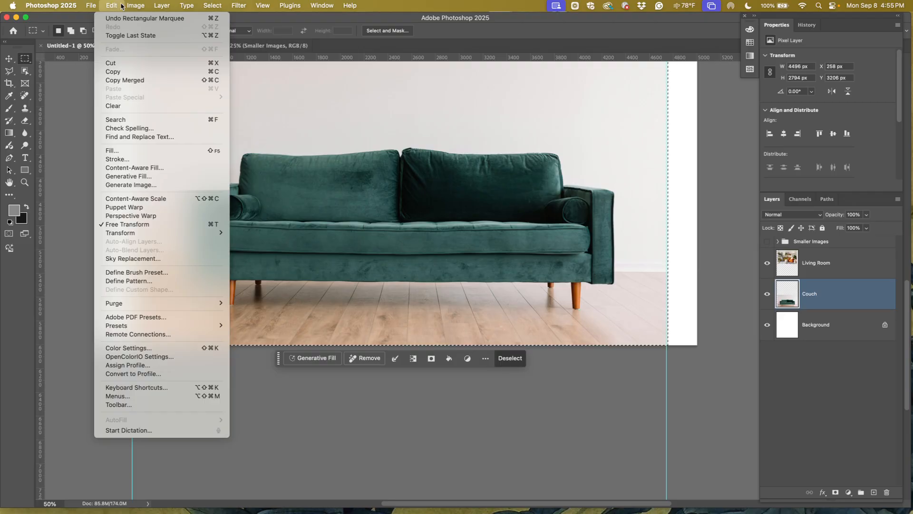
{"action": "mouse_move", "coordinate": [149, 6]}
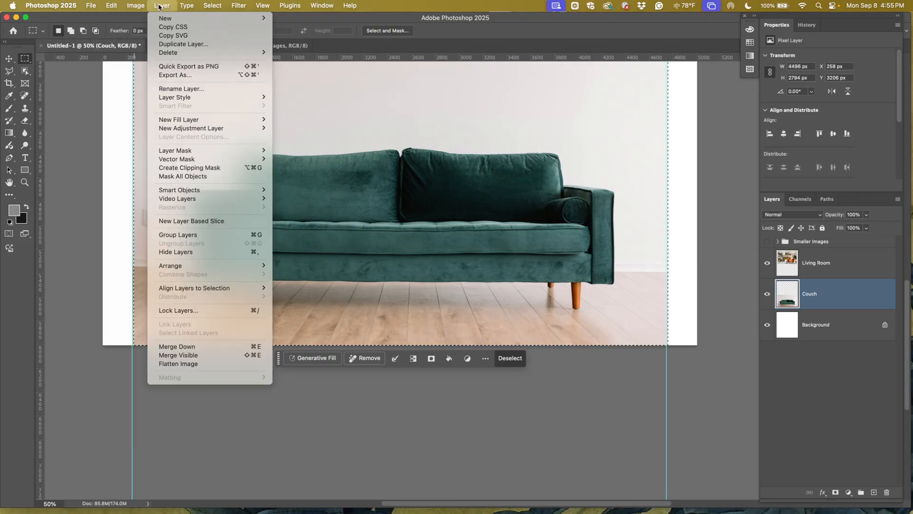
Try masking the Couch layer with the current marquee selection, undo the mask and deselect
{"action": "left_click", "coordinate": [836, 486]}
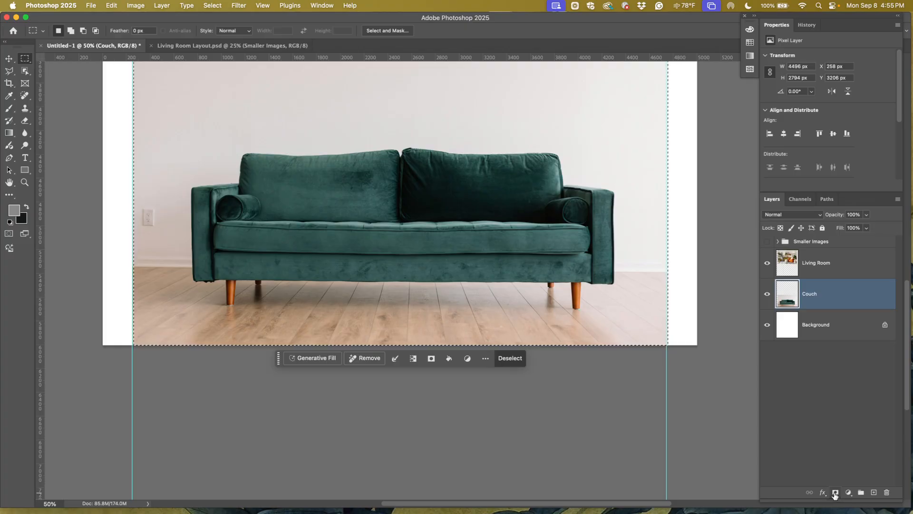
{"action": "left_click", "coordinate": [835, 495]}
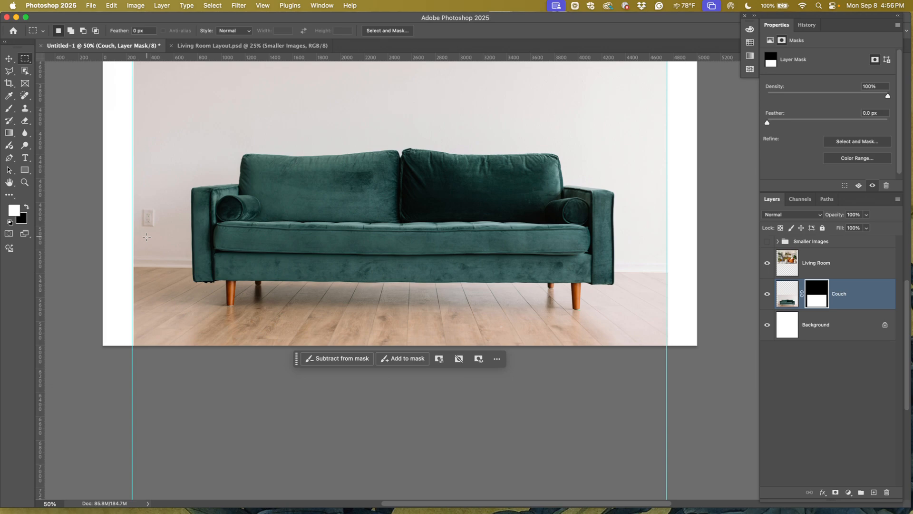
{"action": "key", "text": "super+z"}
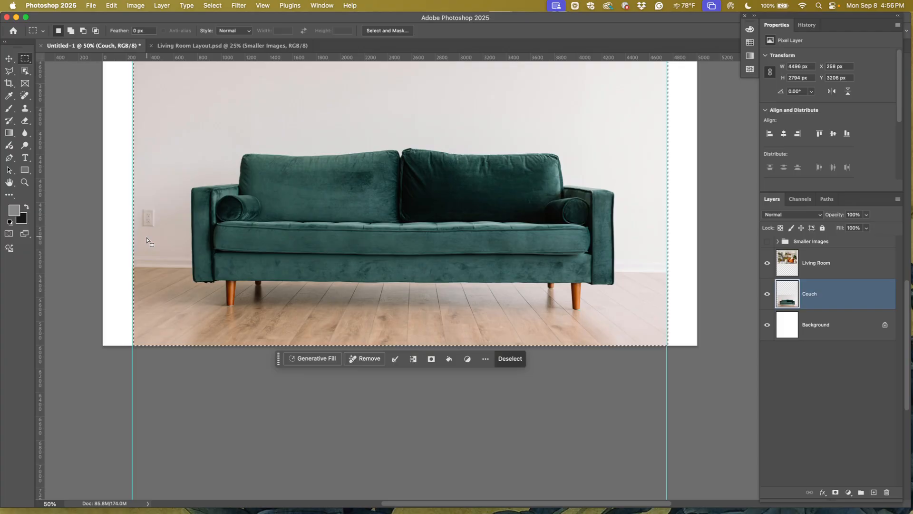
{"action": "key", "text": "super+d"}
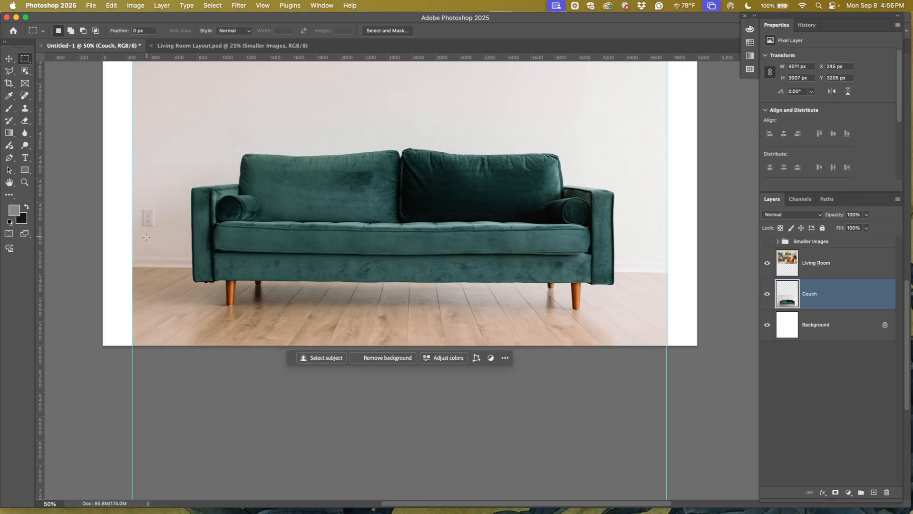
Mask the Couch layer to a rectangular marquee of about 4190 × 2192 px drawn loosely around the couch
{"action": "scroll", "coordinate": [114, 101], "scroll_direction": "up", "scroll_amount": 3}
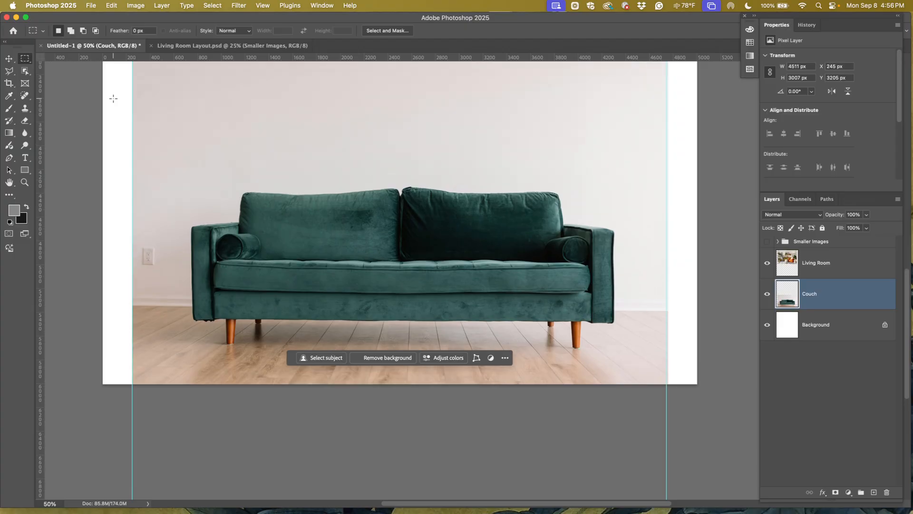
{"action": "left_click_drag", "start_coordinate": [156, 125], "coordinate": [654, 386]}
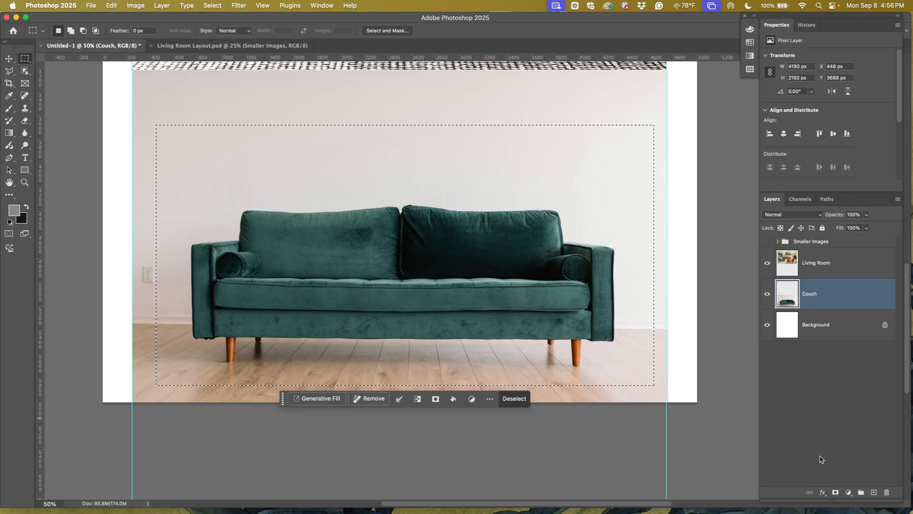
{"action": "left_click", "coordinate": [836, 492]}
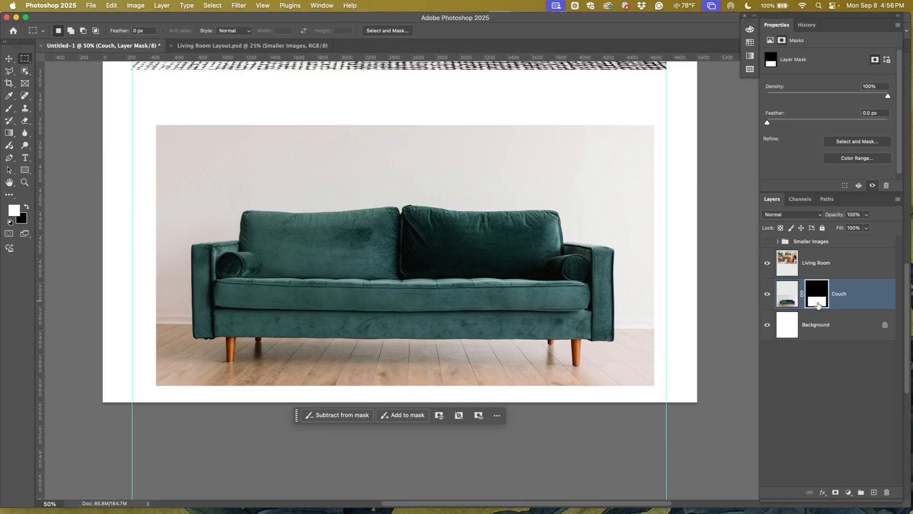
Unlink the Couch layer's mask, try moving the mask and the photo independently, and undo back to the unmasked layer
{"action": "left_click", "coordinate": [800, 295]}
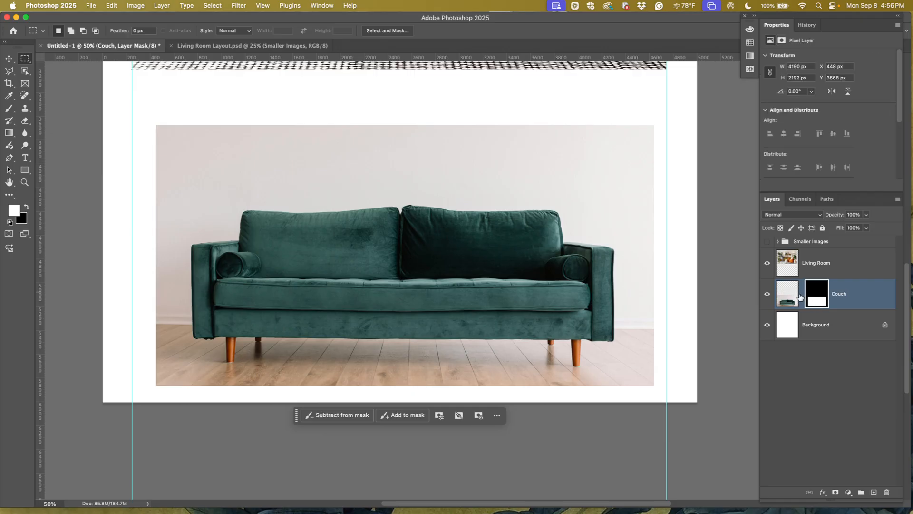
{"action": "left_click", "coordinate": [821, 301]}
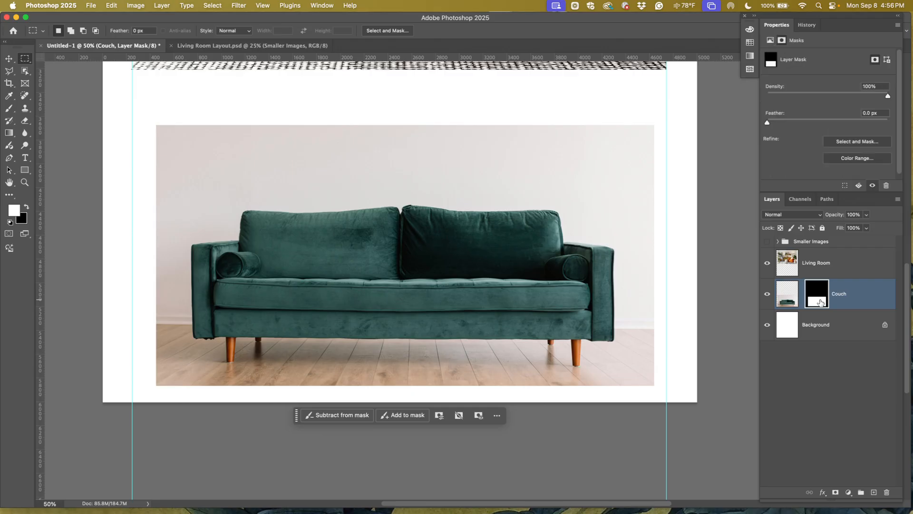
{"action": "key", "text": "v"}
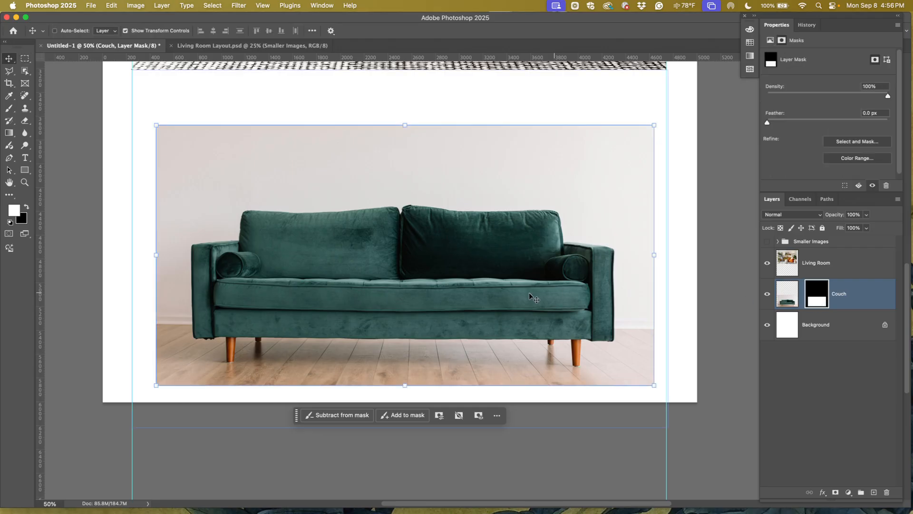
{"action": "mouse_move", "coordinate": [501, 267]}
{"action": "left_mouse_down"}
{"action": "mouse_move", "coordinate": [528, 259]}
{"action": "mouse_move", "coordinate": [416, 253]}
{"action": "mouse_move", "coordinate": [528, 264]}
{"action": "mouse_move", "coordinate": [447, 235]}
{"action": "mouse_move", "coordinate": [493, 233]}
{"action": "mouse_move", "coordinate": [533, 252]}
{"action": "mouse_move", "coordinate": [543, 269]}
{"action": "mouse_move", "coordinate": [492, 256]}
{"action": "mouse_move", "coordinate": [499, 265]}
{"action": "left_mouse_up"}
{"action": "left_click", "coordinate": [788, 304]}
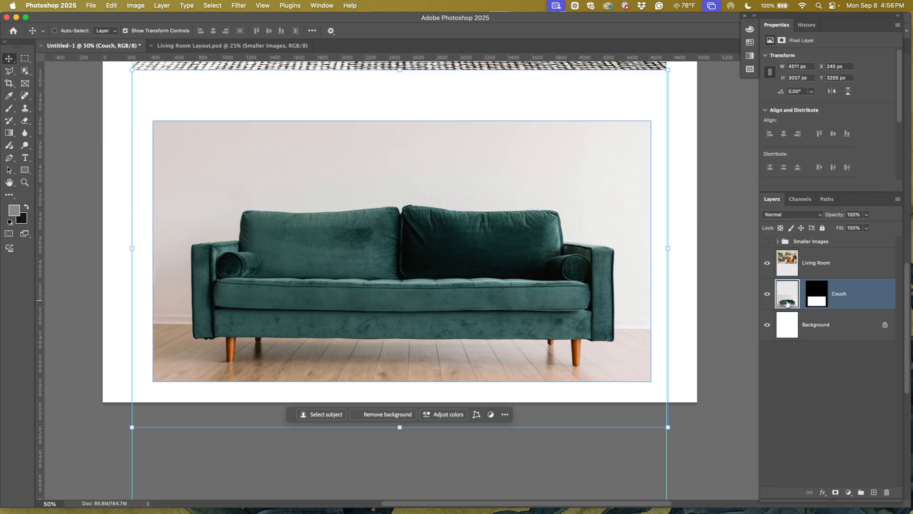
{"action": "left_click_drag", "start_coordinate": [411, 297], "coordinate": [450, 265]}
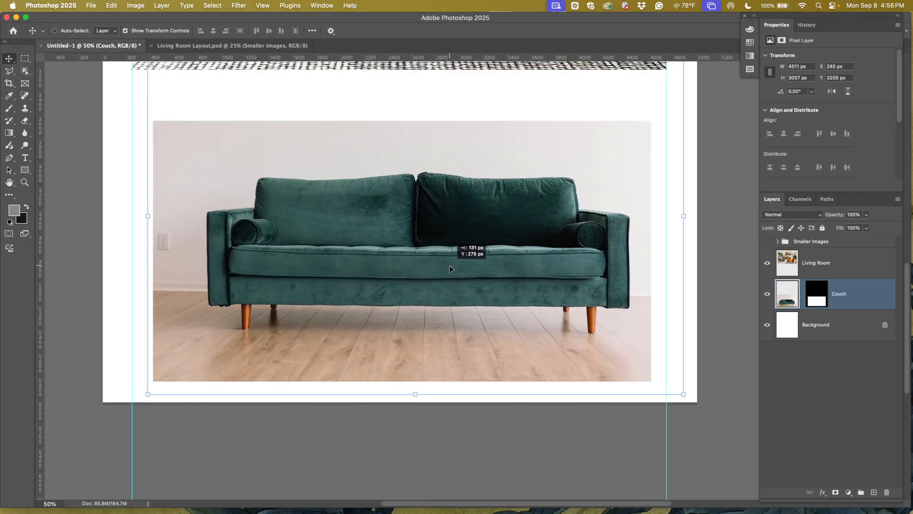
{"action": "left_click", "coordinate": [824, 303]}
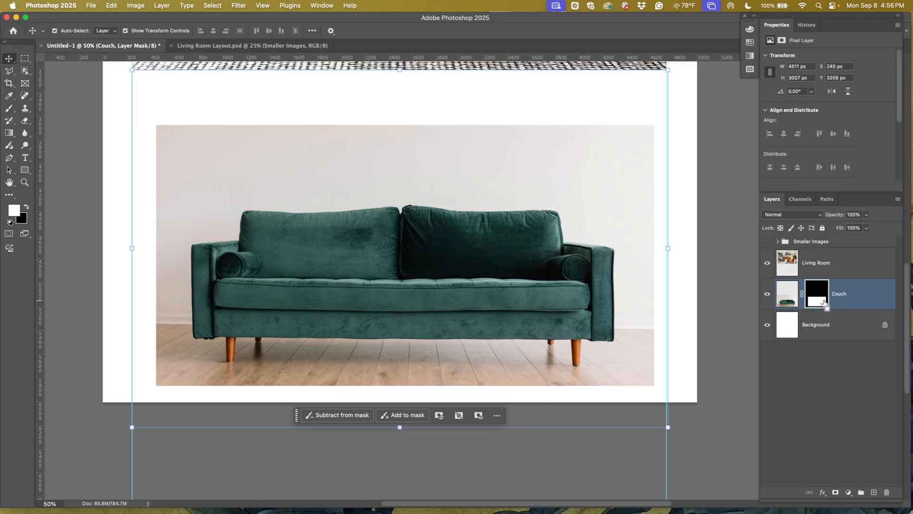
{"action": "key", "text": "BackSpace"}
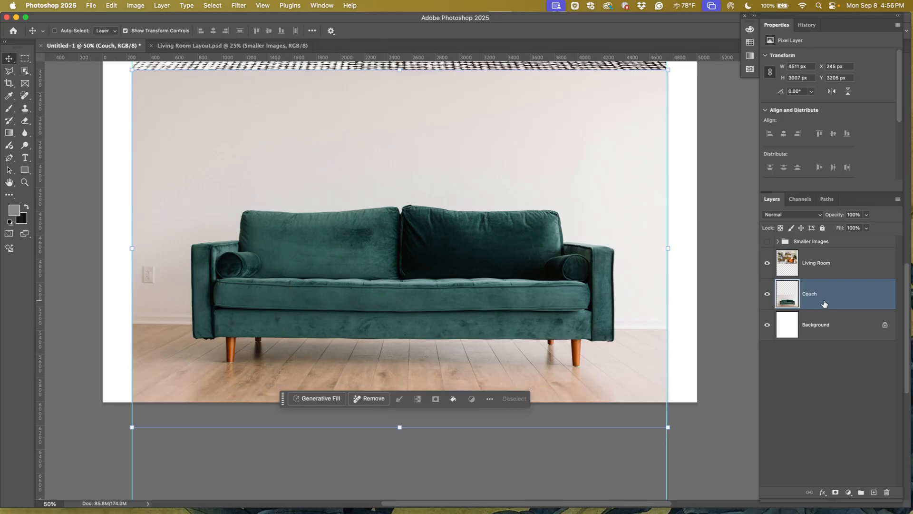
Draw a rectangular marquee of about 4498 × 2789 px between the guides, from the couch photo's top to the page's bottom edge
{"action": "scroll", "coordinate": [328, 186], "scroll_direction": "up", "scroll_amount": 3}
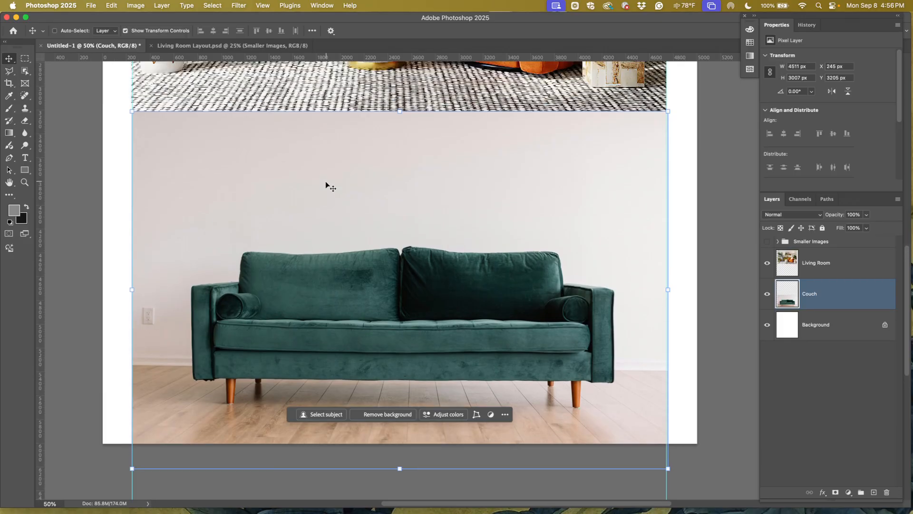
{"action": "scroll", "coordinate": [328, 186], "scroll_direction": "up", "scroll_amount": 1}
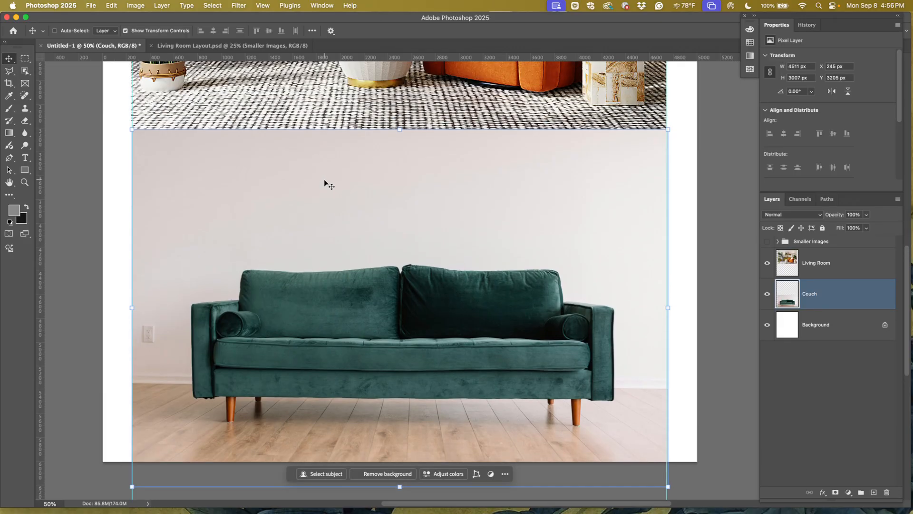
{"action": "left_click", "coordinate": [24, 58]}
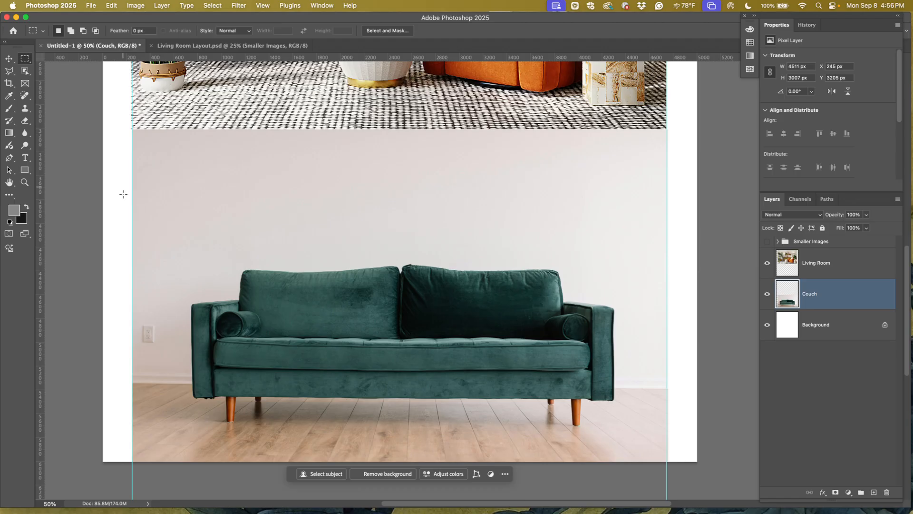
{"action": "left_click_drag", "start_coordinate": [132, 129], "coordinate": [667, 471]}
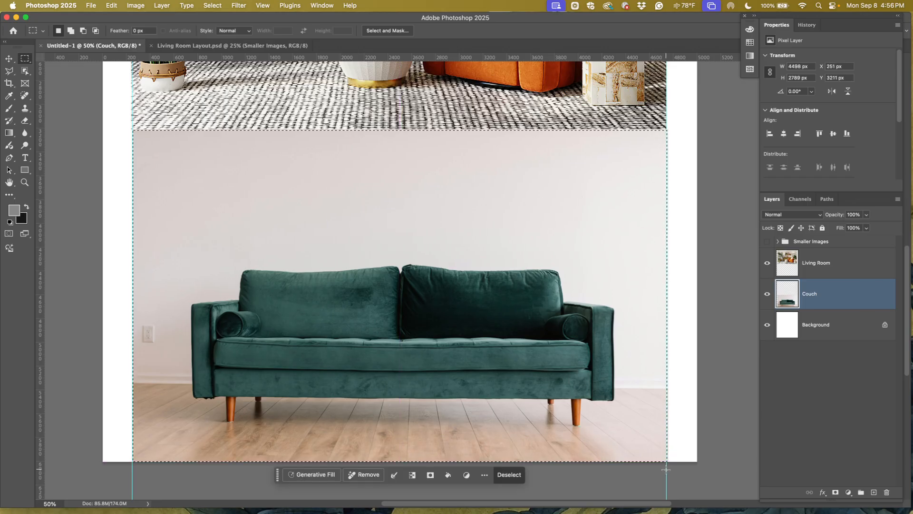
Try a mask on the Couch layer that hides the selection, undo it, and add one that reveals only the selection
{"action": "left_click", "coordinate": [836, 493]}
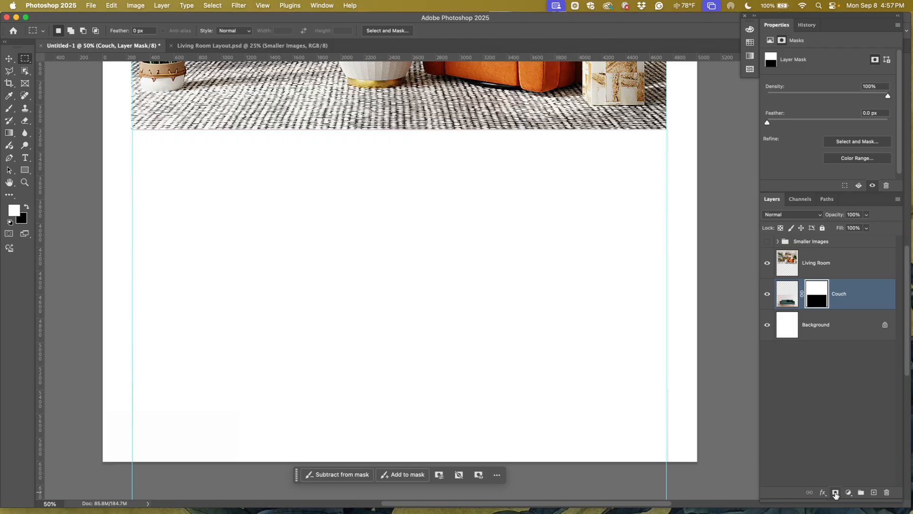
{"action": "key", "text": "super+z"}
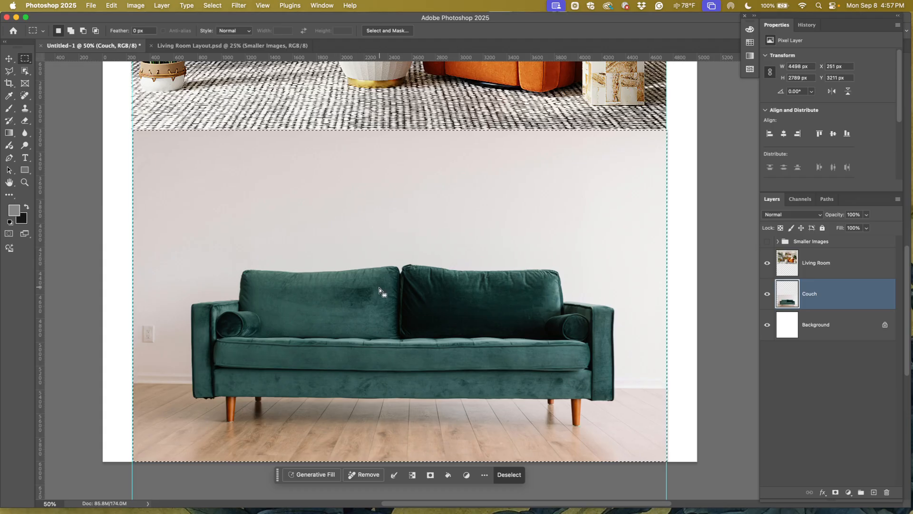
{"action": "key", "text": "alt"}
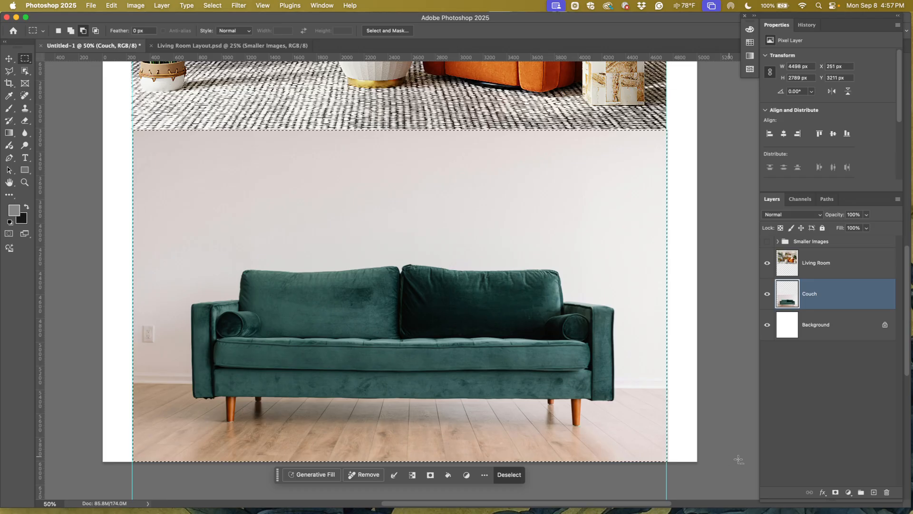
{"action": "left_click", "coordinate": [835, 493]}
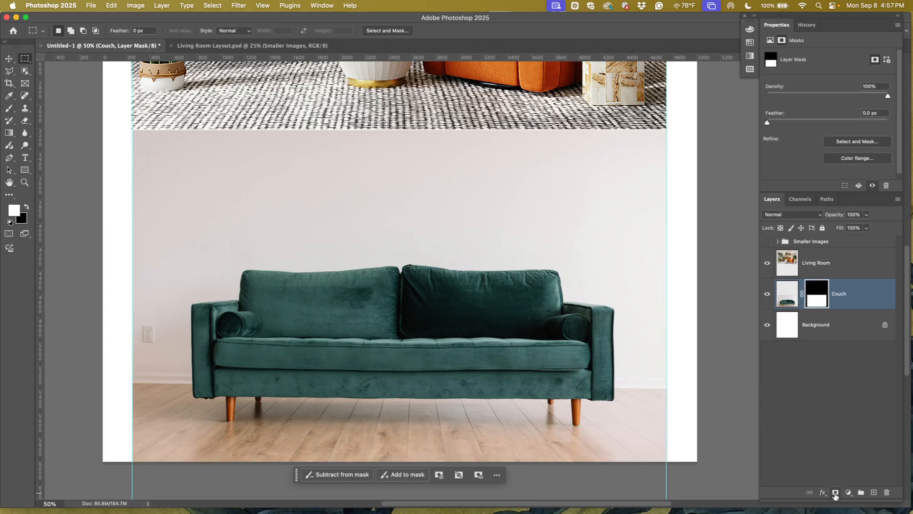
{"action": "mouse_move", "coordinate": [792, 512]}
Show the Smaller Images group again and check the whole page layout
{"action": "scroll", "coordinate": [540, 362], "scroll_direction": "down", "scroll_amount": 2}
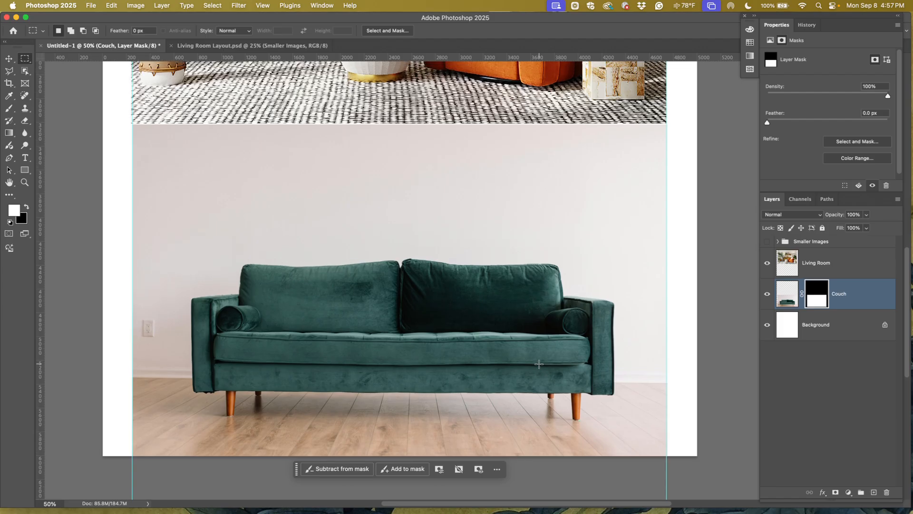
{"action": "scroll", "coordinate": [539, 363], "scroll_direction": "up", "scroll_amount": 3}
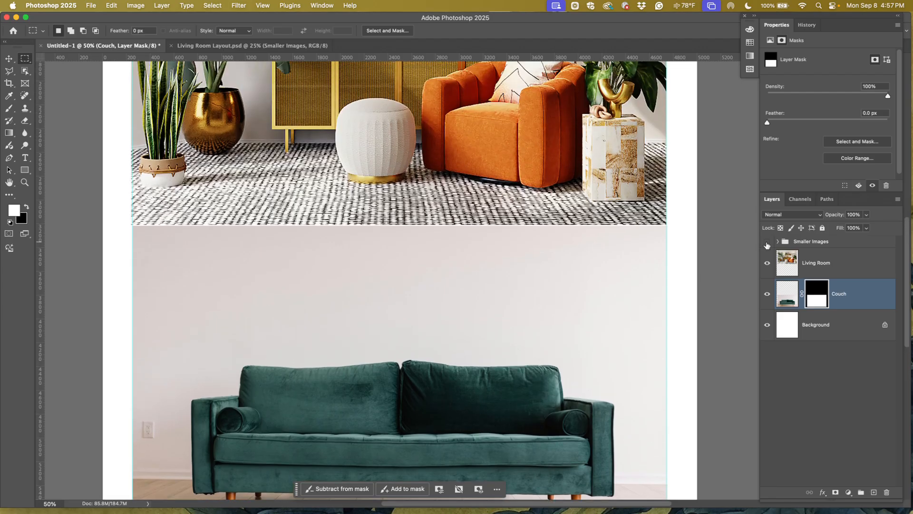
{"action": "left_click", "coordinate": [767, 242]}
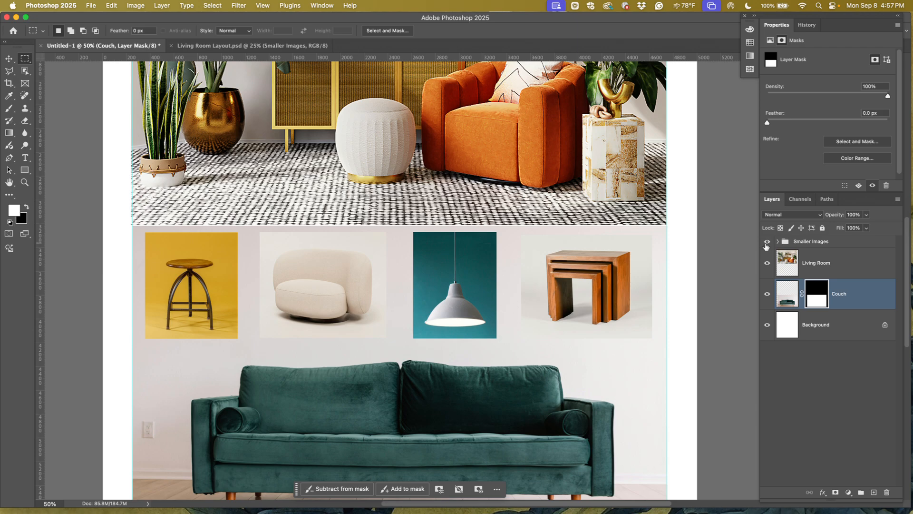
{"action": "scroll", "coordinate": [688, 279], "scroll_direction": "down", "scroll_amount": 1}
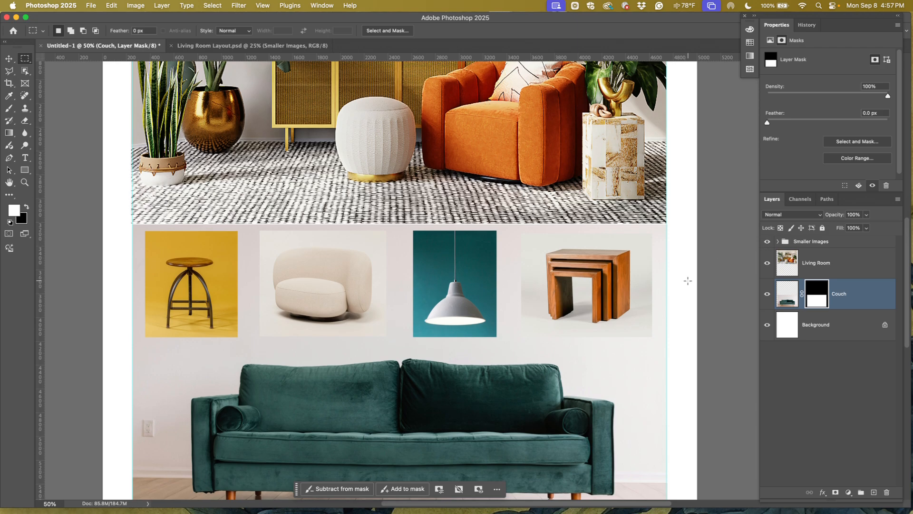
{"action": "scroll", "coordinate": [687, 281], "scroll_direction": "down", "scroll_amount": 3}
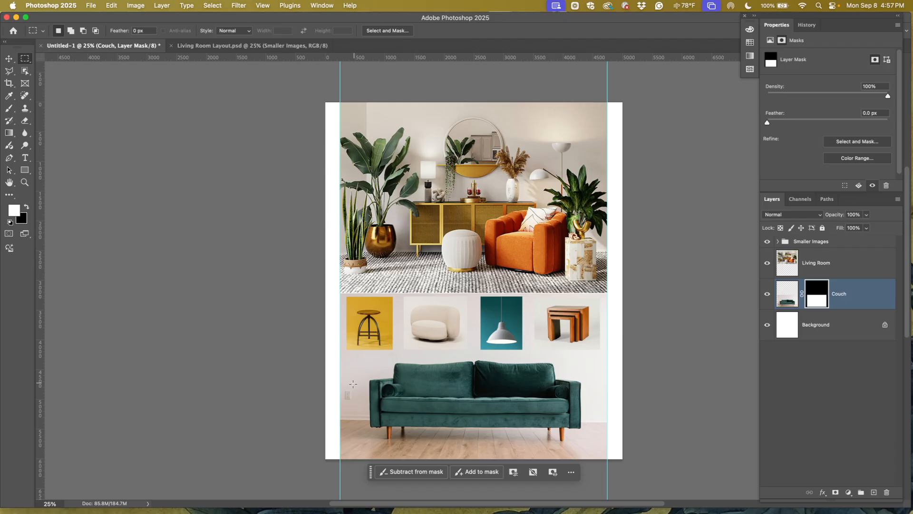
Clear all the guides from the living room layout
{"action": "left_click", "coordinate": [261, 6]}
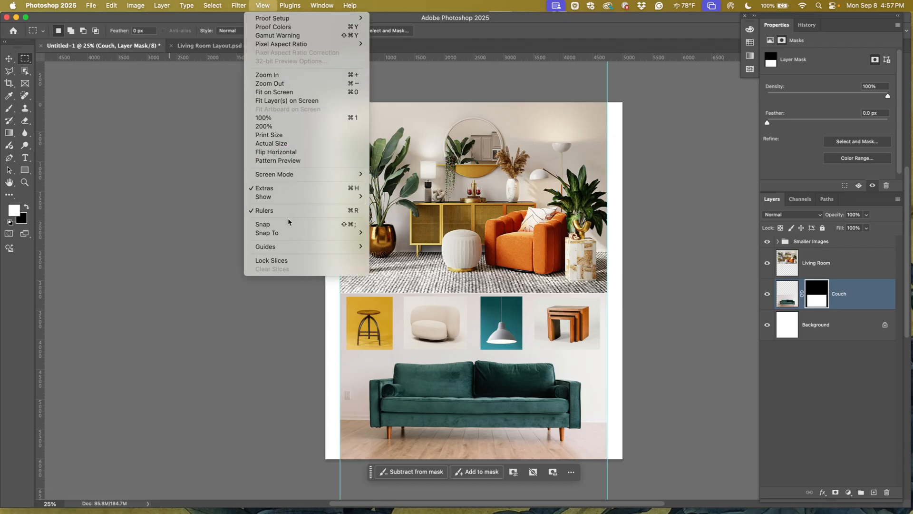
{"action": "mouse_move", "coordinate": [298, 251]}
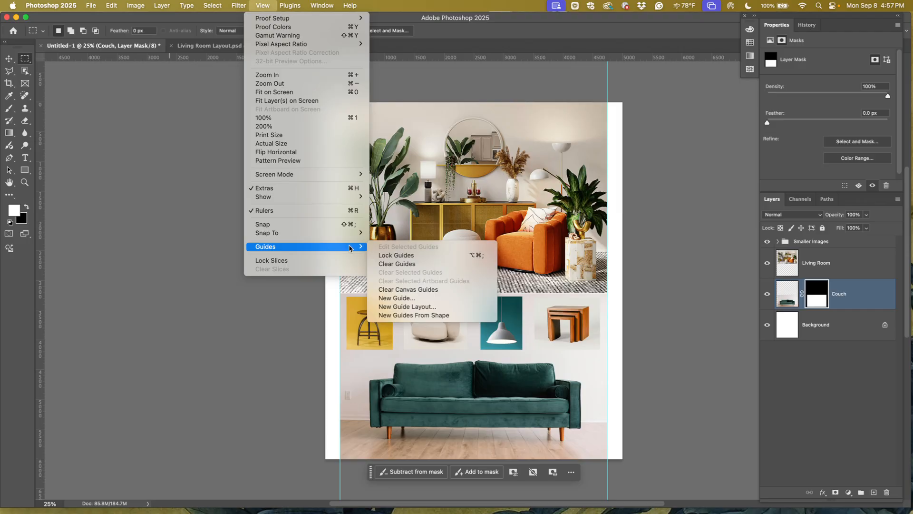
{"action": "left_click", "coordinate": [391, 264]}
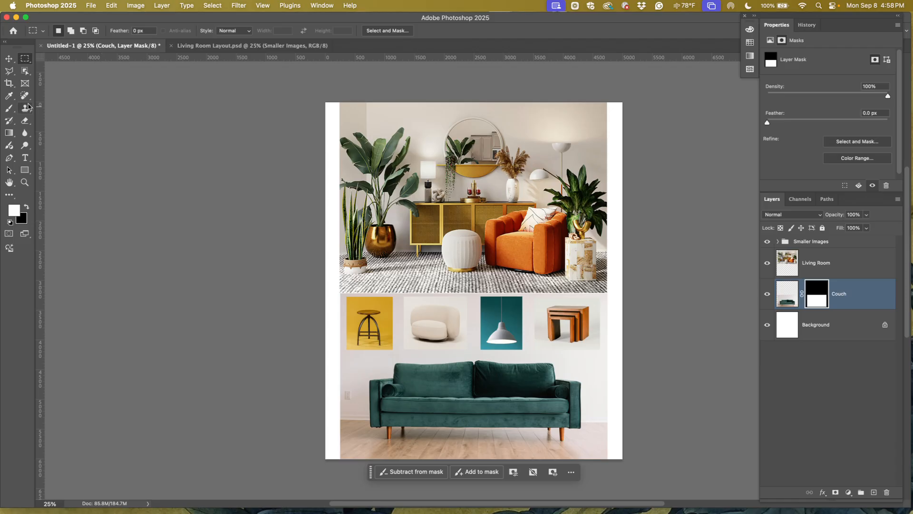
Start a crop, try extending its left edge beyond the page, and return that edge to the original page boundary
{"action": "left_click", "coordinate": [8, 85]}
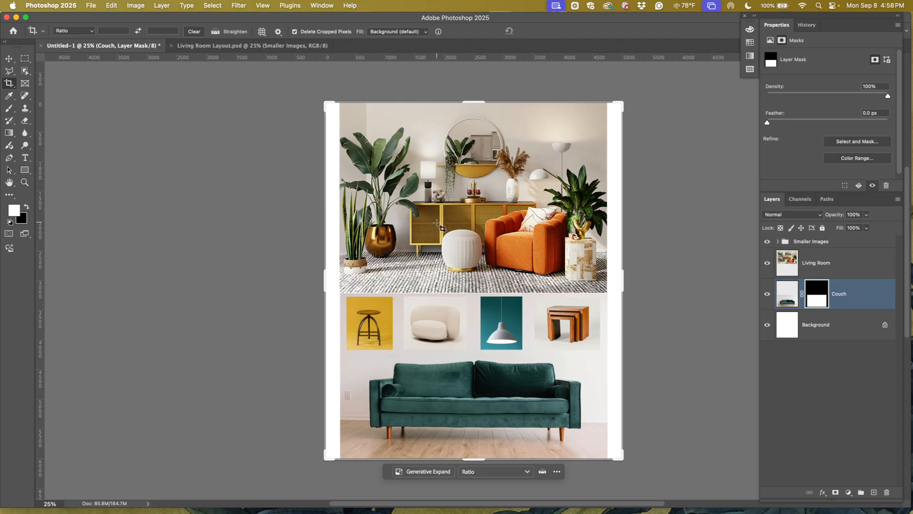
{"action": "left_click_drag", "start_coordinate": [327, 281], "coordinate": [299, 276]}
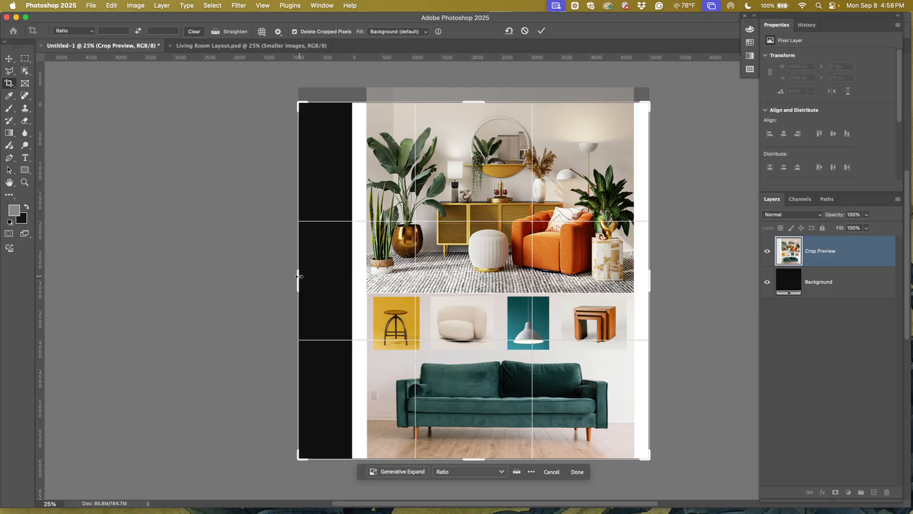
{"action": "left_click_drag", "start_coordinate": [298, 278], "coordinate": [326, 281]}
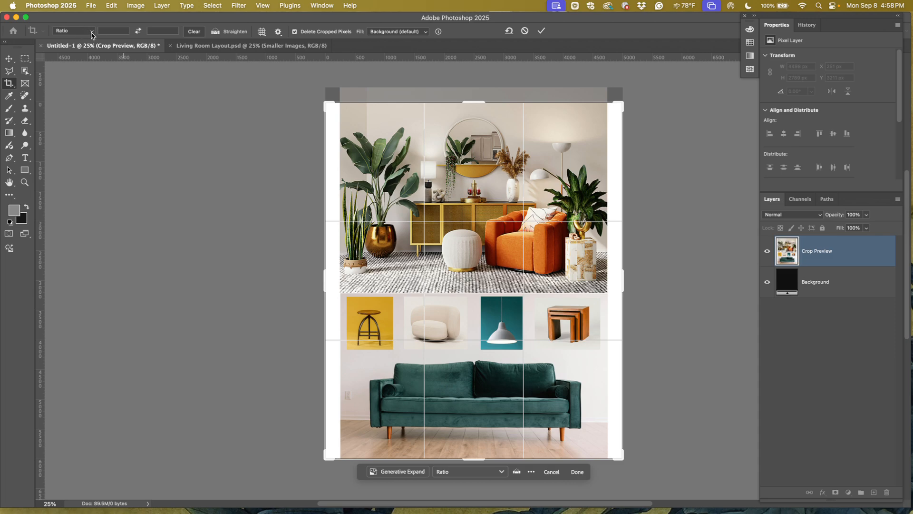
Switch the crop to W x H x Resolution and set its size to 4500 × 6000 px
{"action": "left_click", "coordinate": [92, 33]}
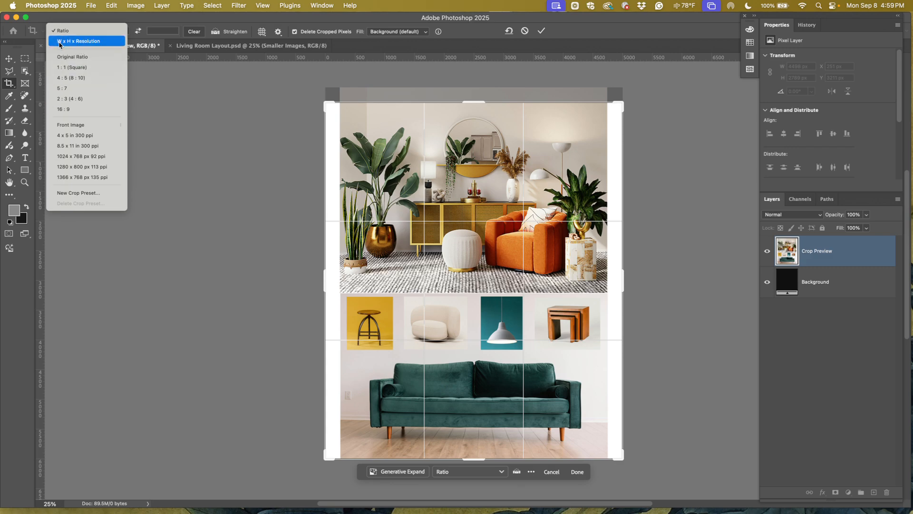
{"action": "left_click", "coordinate": [79, 43]}
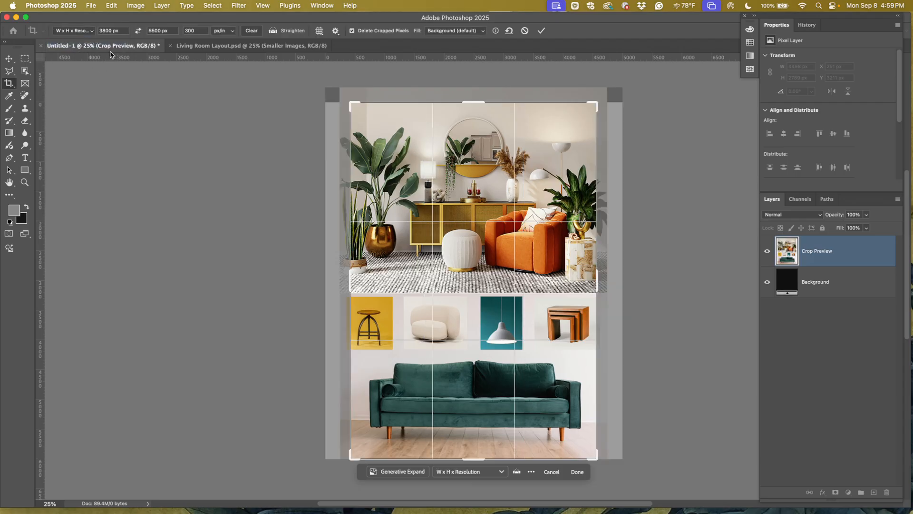
{"action": "left_click", "coordinate": [108, 30]}
{"action": "double_click", "coordinate": [107, 30]}
{"action": "type", "text": "4500"}
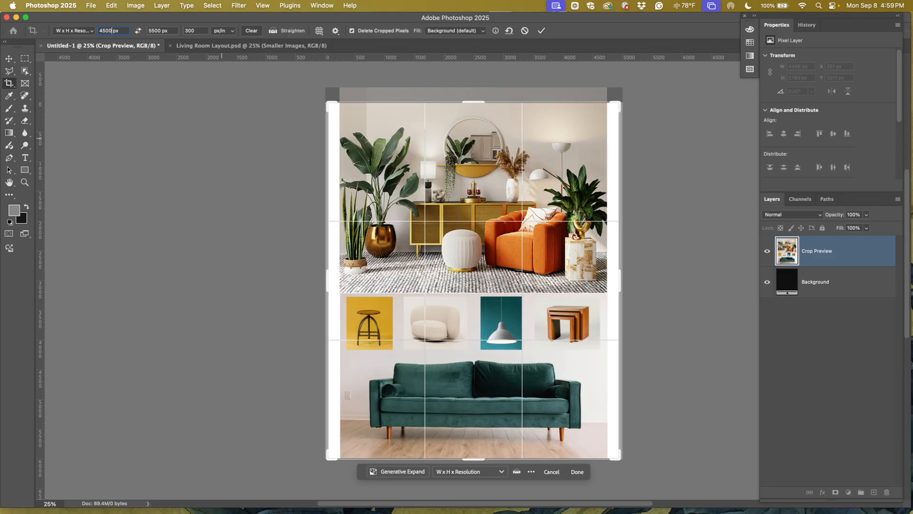
{"action": "double_click", "coordinate": [158, 30]}
{"action": "type", "text": "6000"}
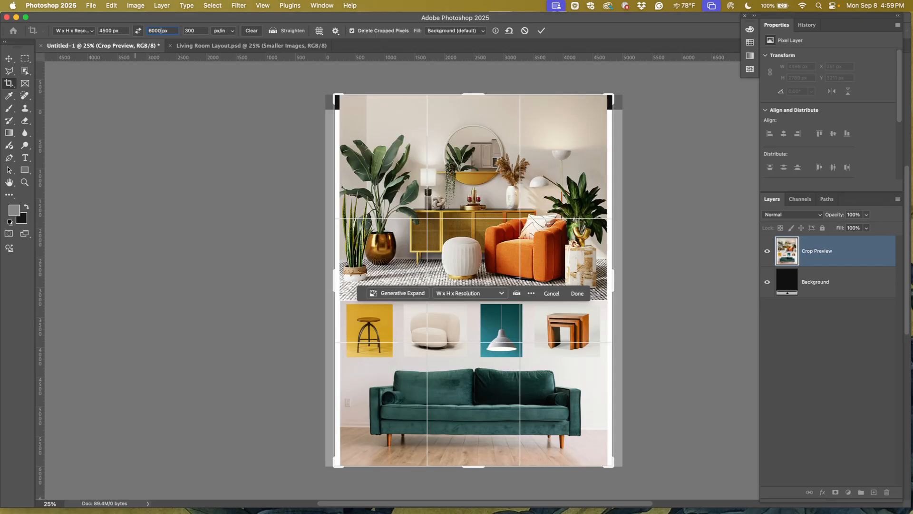
{"action": "double_click", "coordinate": [188, 31]}
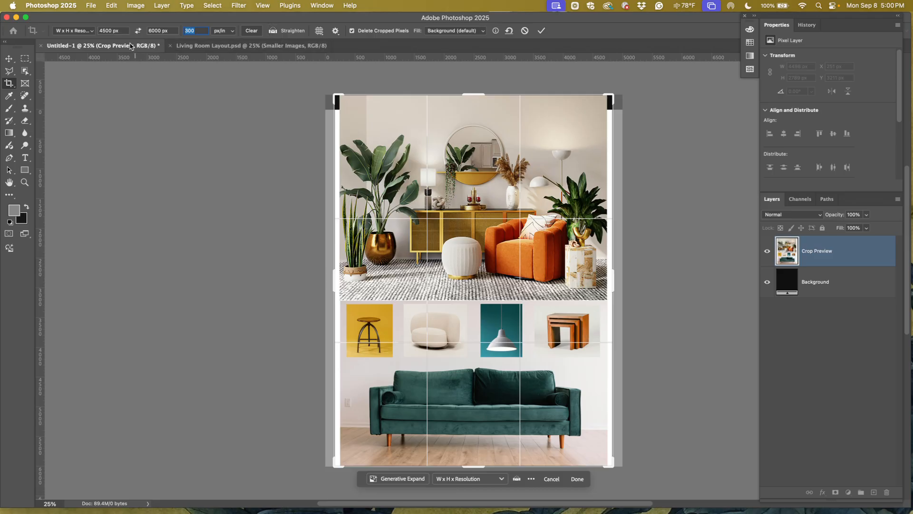
Try a crop width of 4000 px, set it to 4250 px instead, and apply the crop
{"action": "left_click_drag", "start_coordinate": [114, 31], "coordinate": [96, 30]}
{"action": "type", "text": "4000"}
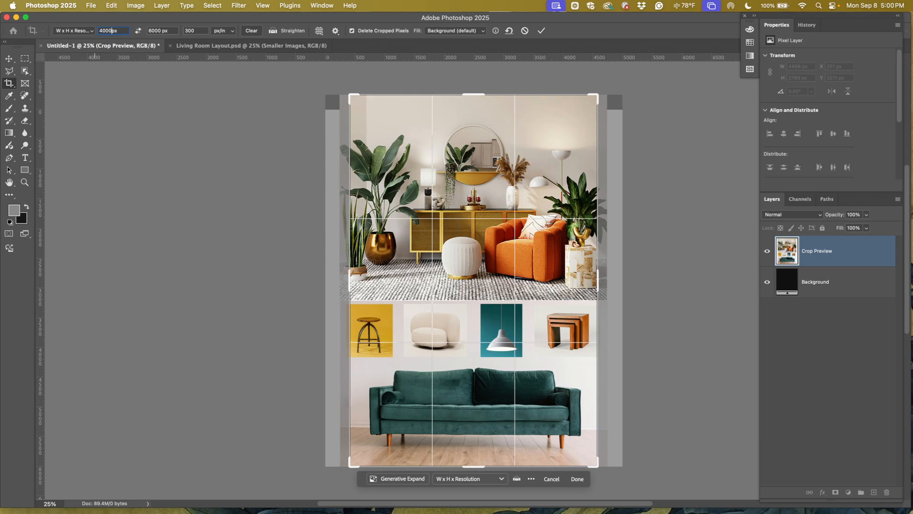
{"action": "key", "text": "BackSpace"}
{"action": "key", "text": "BackSpace"}
{"action": "key", "text": "BackSpace"}
{"action": "type", "text": "4250"}
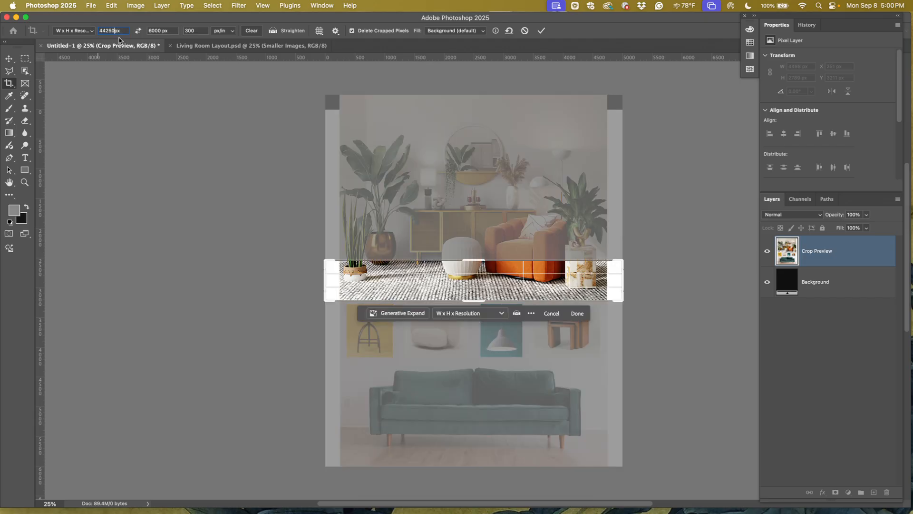
{"action": "key", "text": "BackSpace"}
{"action": "key", "text": "BackSpace"}
{"action": "key", "text": "BackSpace"}
{"action": "key", "text": "BackSpace"}
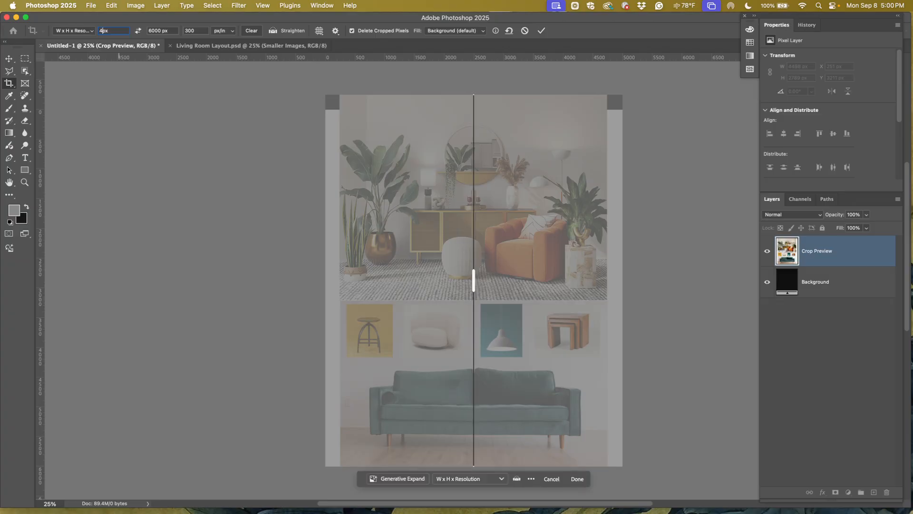
{"action": "type", "text": "250"}
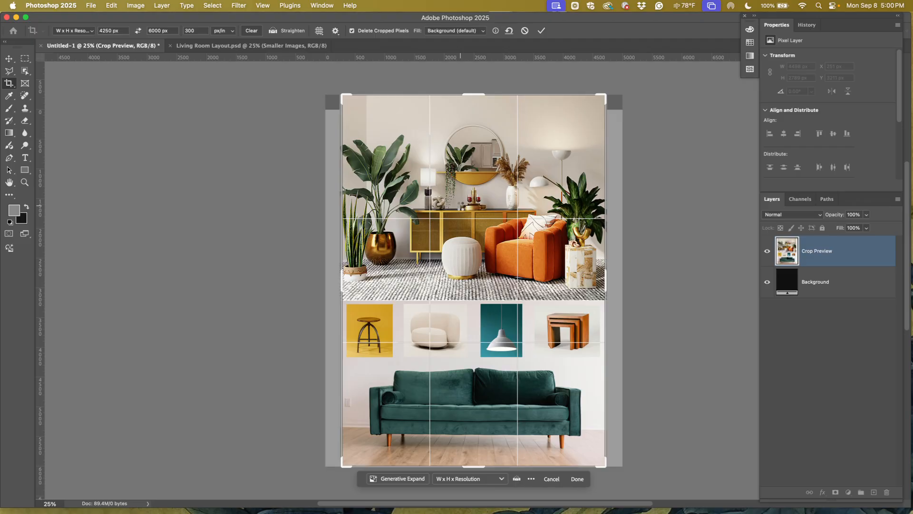
{"action": "key", "text": "Return"}
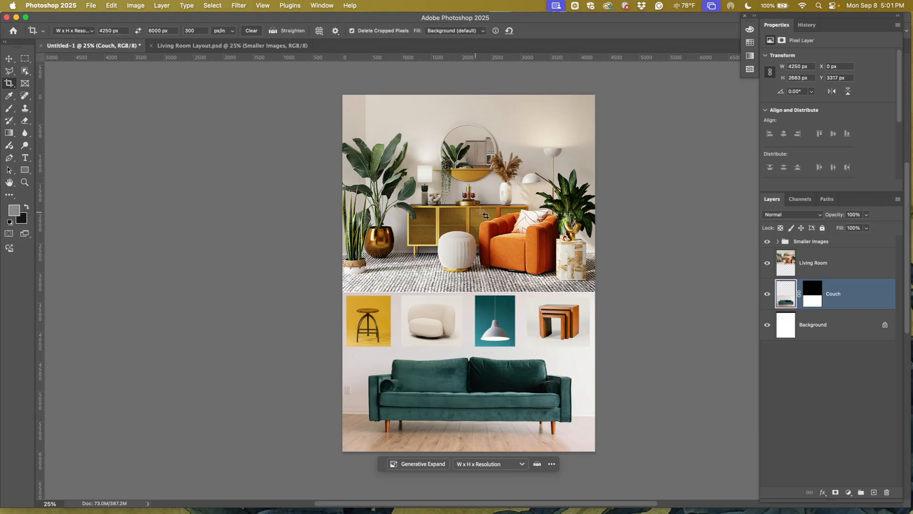
Try unlocking the Background layer, undo it, and open and cancel its conversion to a regular layer
{"action": "left_click", "coordinate": [827, 265]}
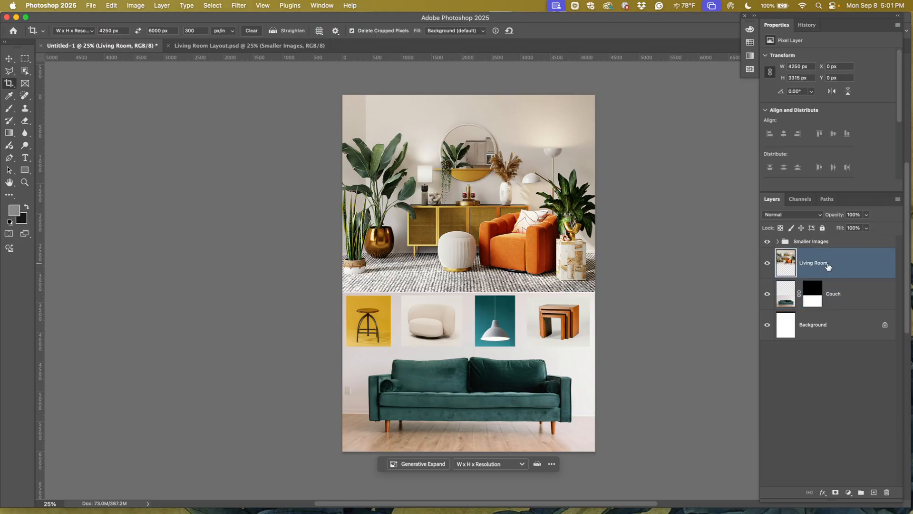
{"action": "left_click", "coordinate": [818, 327]}
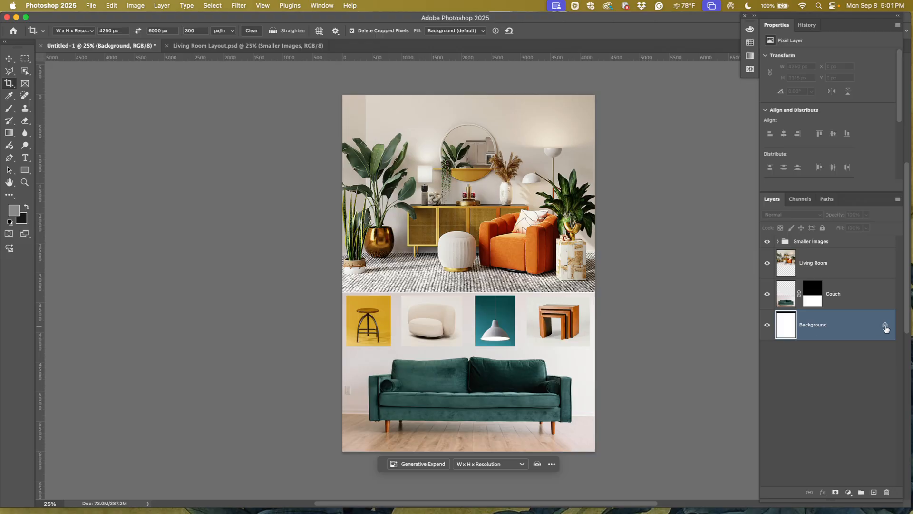
{"action": "left_click", "coordinate": [884, 326]}
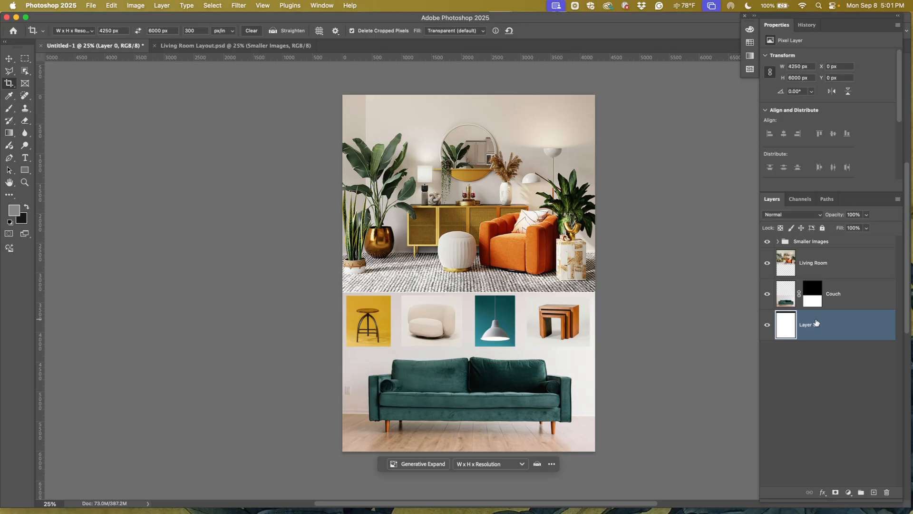
{"action": "key", "text": "super+z"}
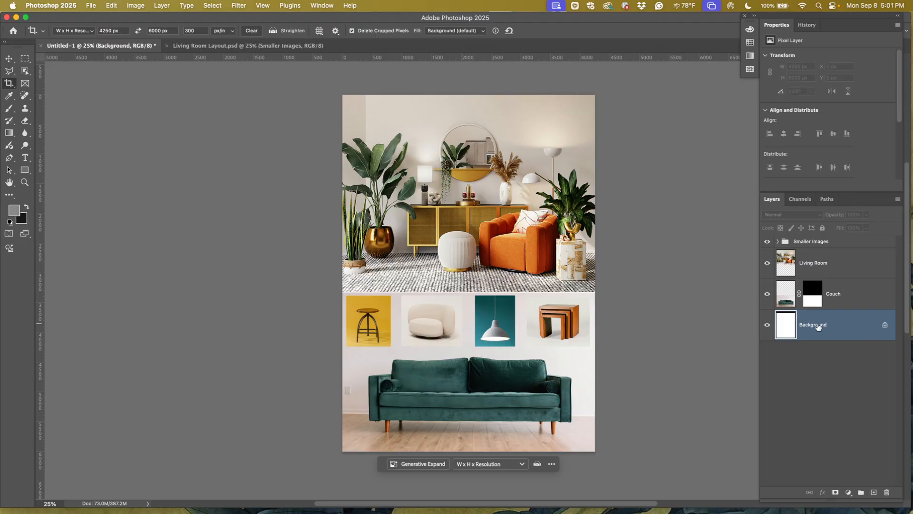
{"action": "double_click", "coordinate": [817, 326]}
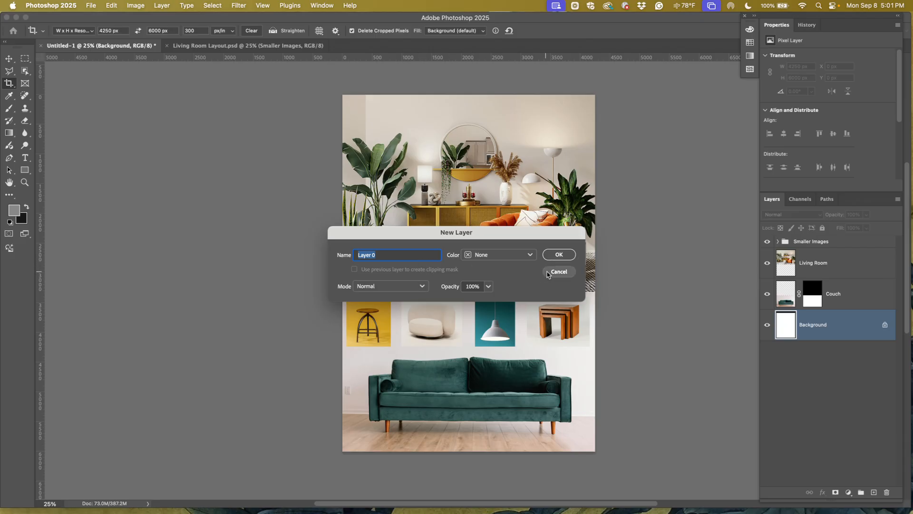
{"action": "left_click", "coordinate": [558, 271]}
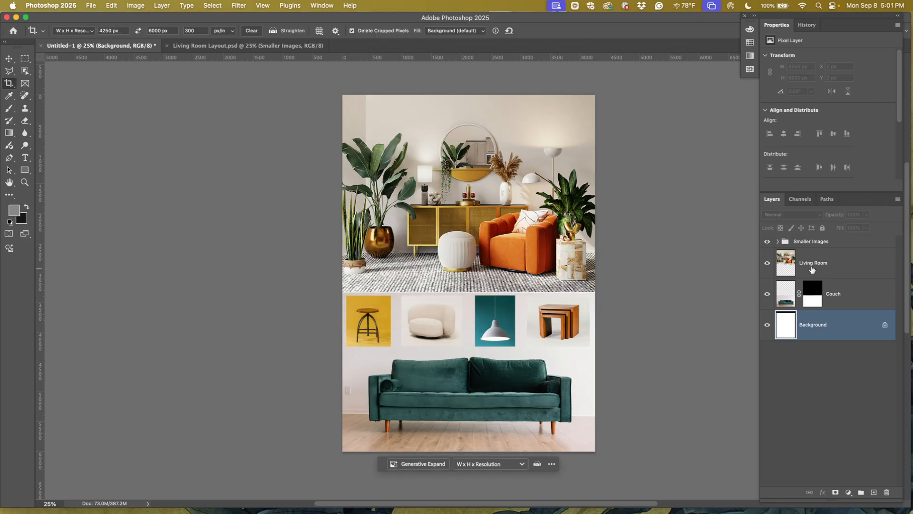
Try rotating only the Living Room layer 90° clockwise, and undo the rotation
{"action": "left_click", "coordinate": [811, 267]}
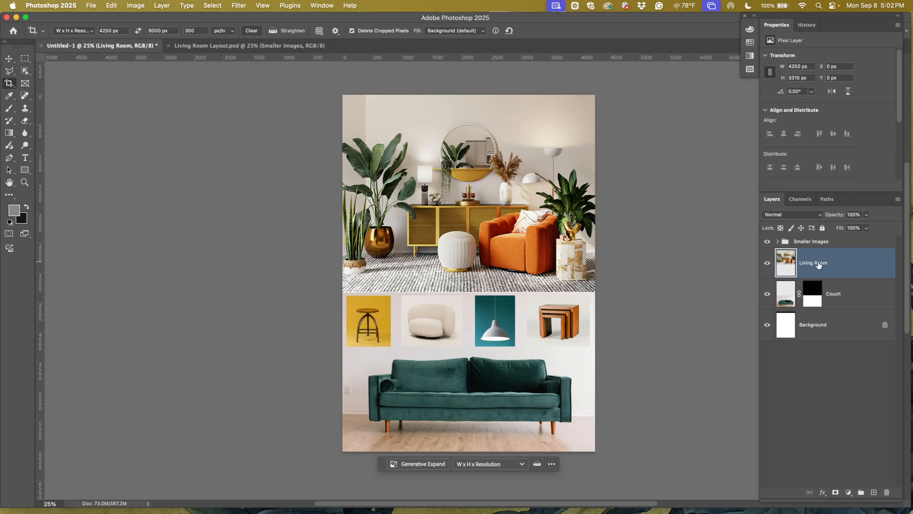
{"action": "left_click", "coordinate": [112, 6]}
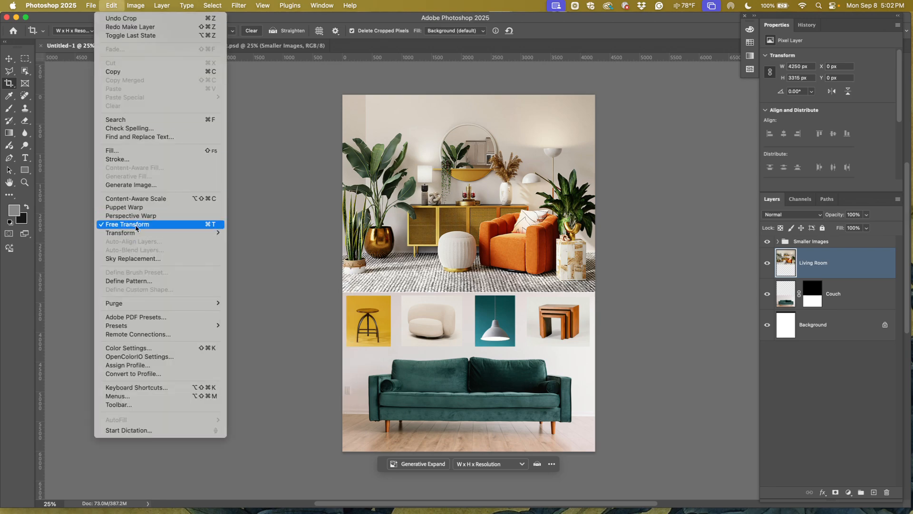
{"action": "mouse_move", "coordinate": [137, 233]}
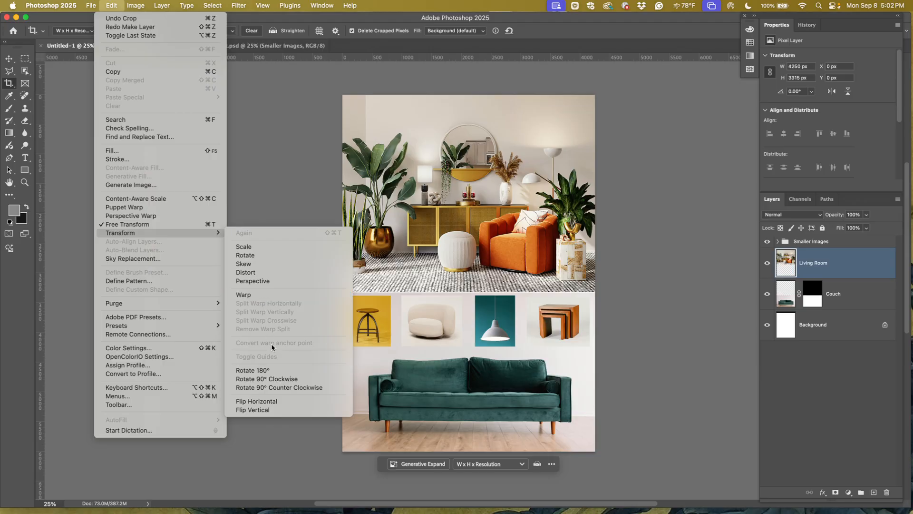
{"action": "left_click", "coordinate": [273, 380]}
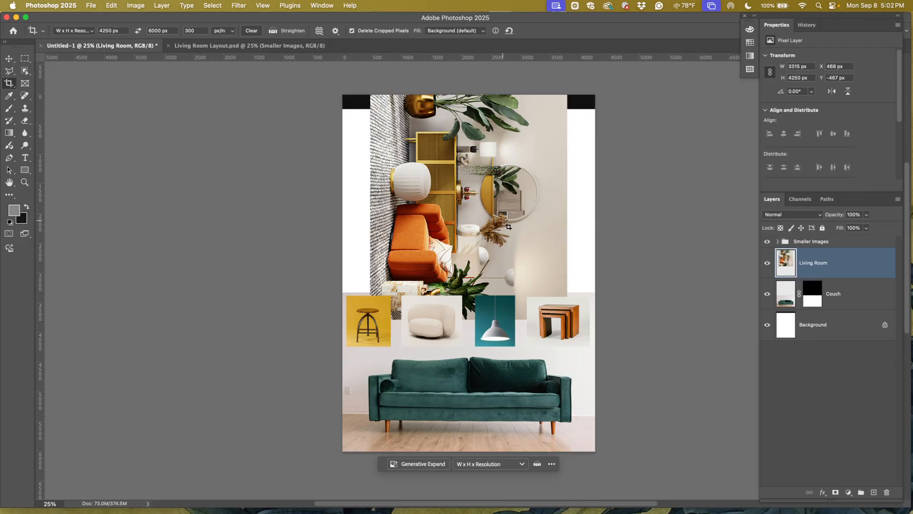
{"action": "key", "text": "super+z"}
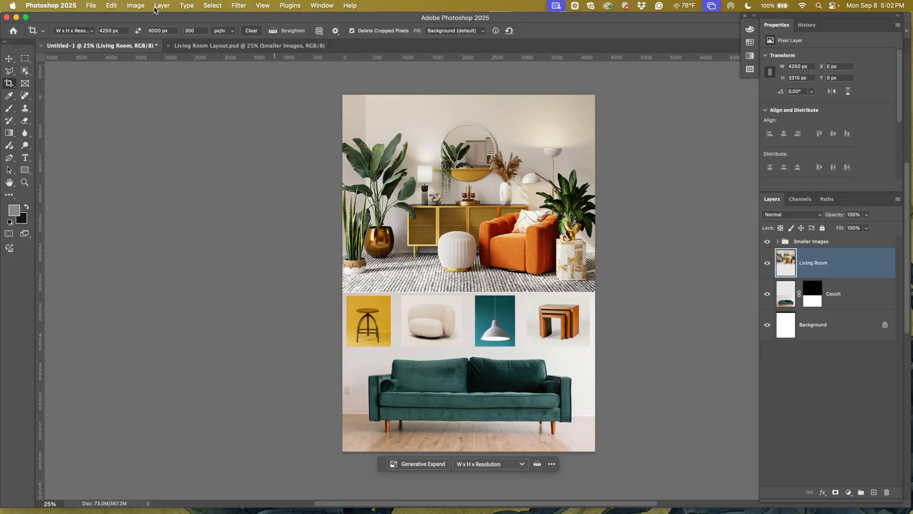
Try rotating the whole canvas 90° clockwise, and undo the rotation
{"action": "left_click", "coordinate": [139, 6]}
{"action": "mouse_move", "coordinate": [149, 37]}
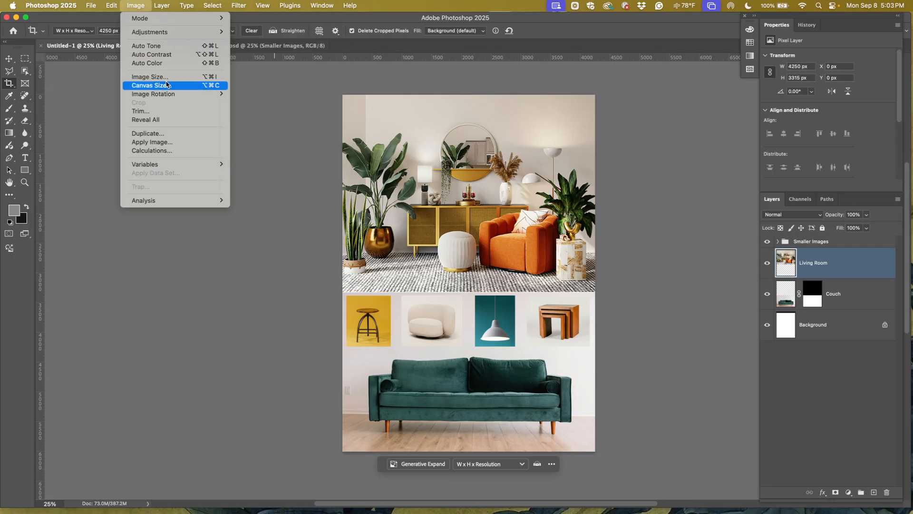
{"action": "mouse_move", "coordinate": [173, 94]}
{"action": "left_click", "coordinate": [251, 104]}
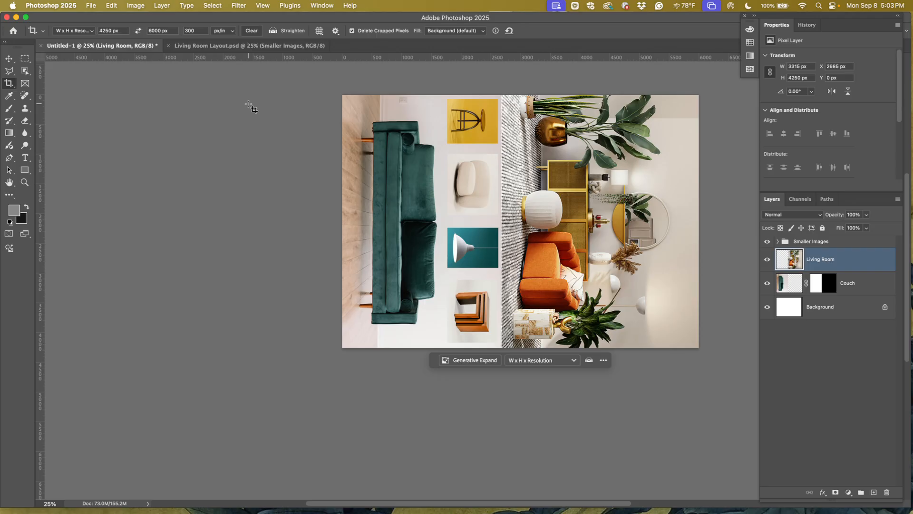
{"action": "key", "text": "super+z"}
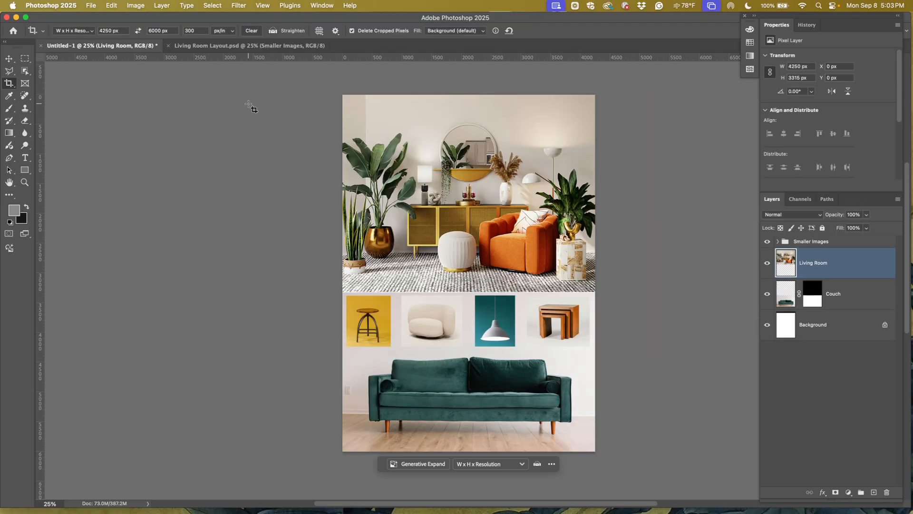
{"action": "left_click", "coordinate": [111, 6]}
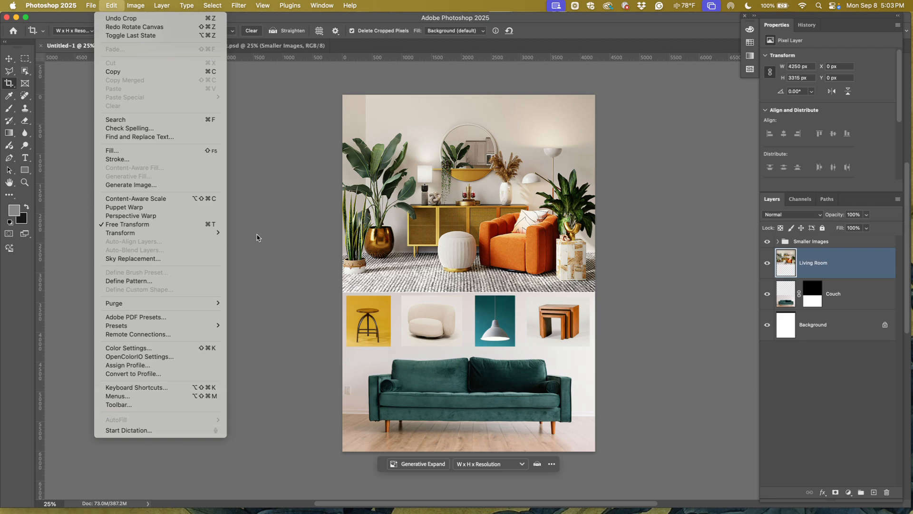
{"action": "left_click", "coordinate": [109, 7]}
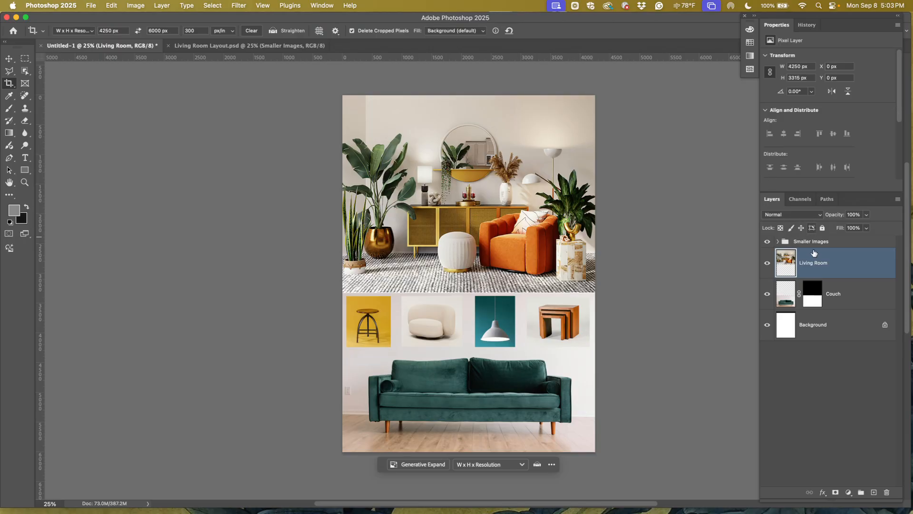
Review the blend modes available for the Living Room layer, leaving it on Normal
{"action": "left_click", "coordinate": [821, 216]}
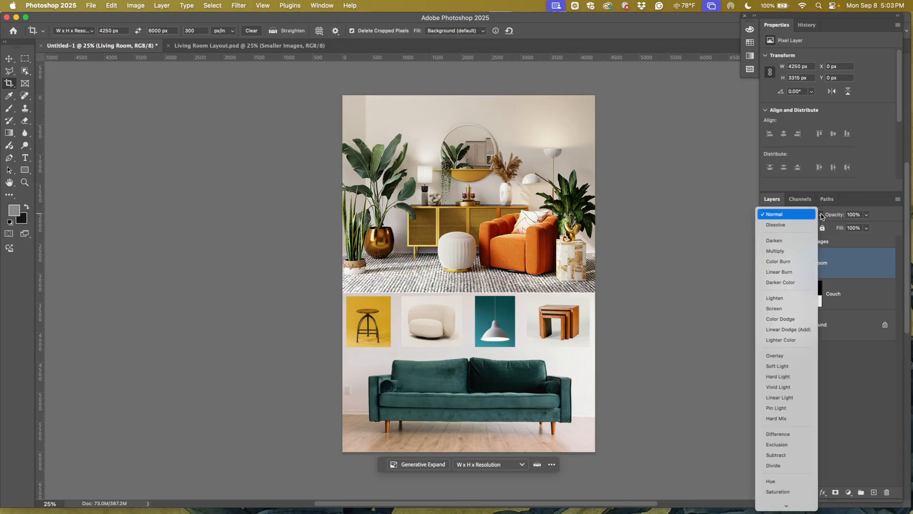
{"action": "left_click", "coordinate": [822, 216]}
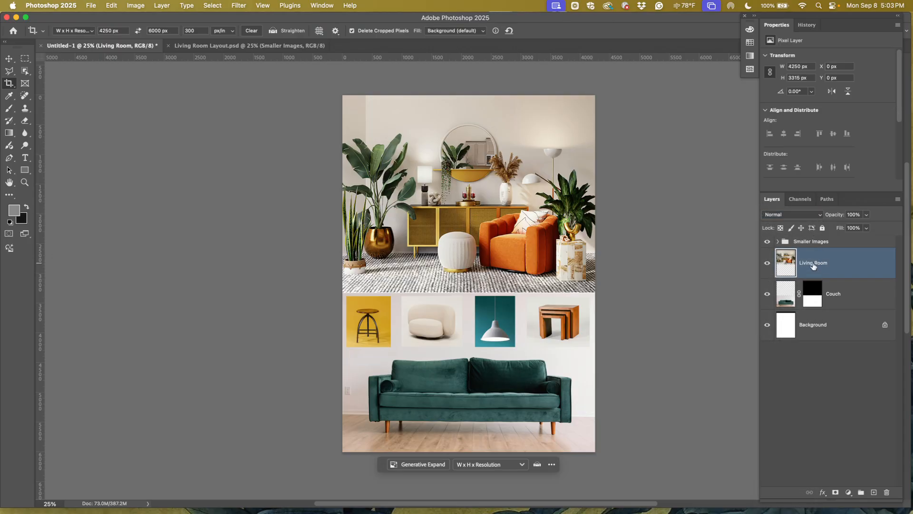
{"action": "left_click", "coordinate": [820, 216]}
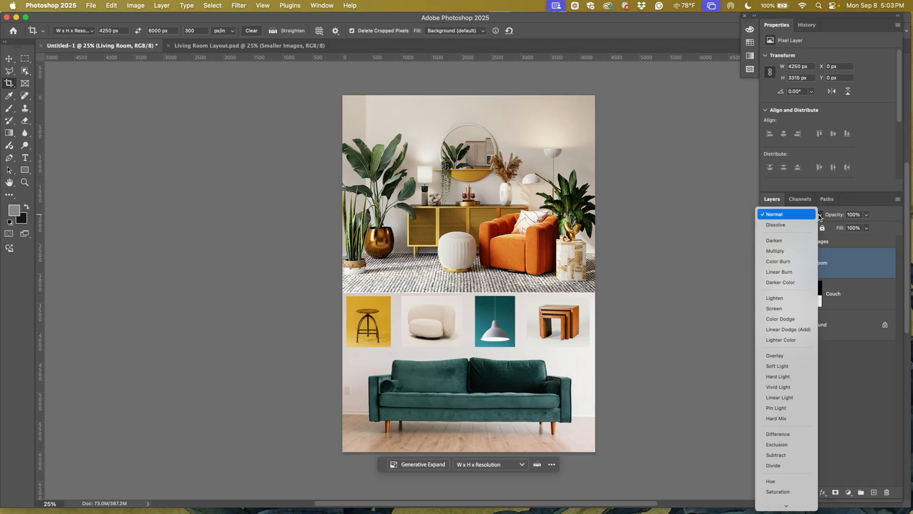
{"action": "left_click", "coordinate": [883, 216]}
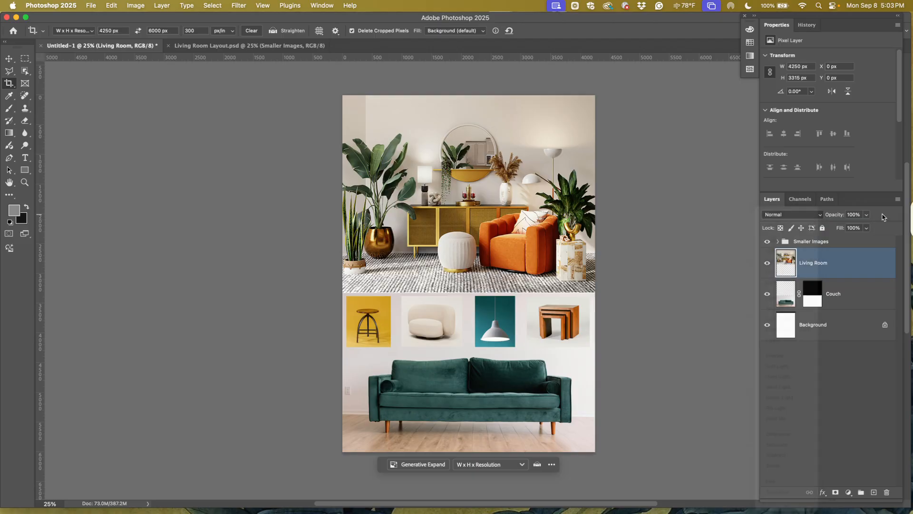
Preview blend modes such as Saturation on the Smaller Images group, keeping Pass Through
{"action": "left_click", "coordinate": [814, 242]}
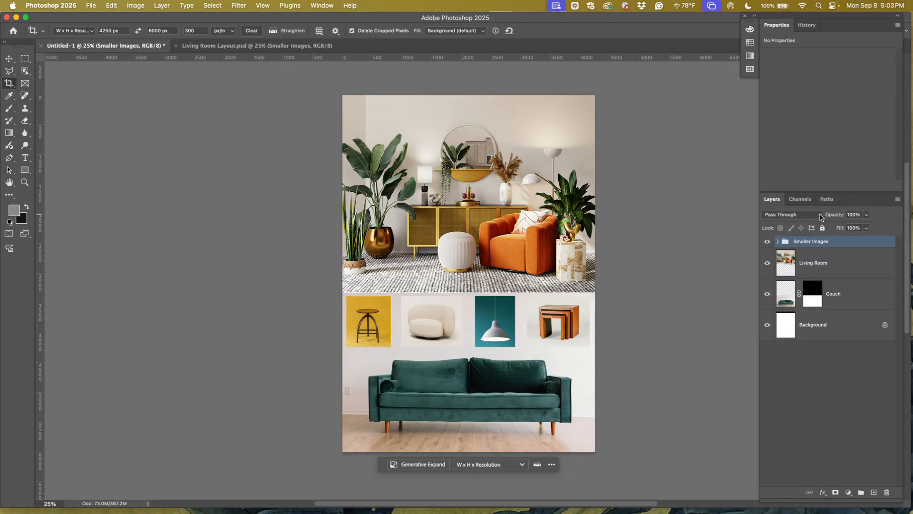
{"action": "left_click", "coordinate": [820, 215]}
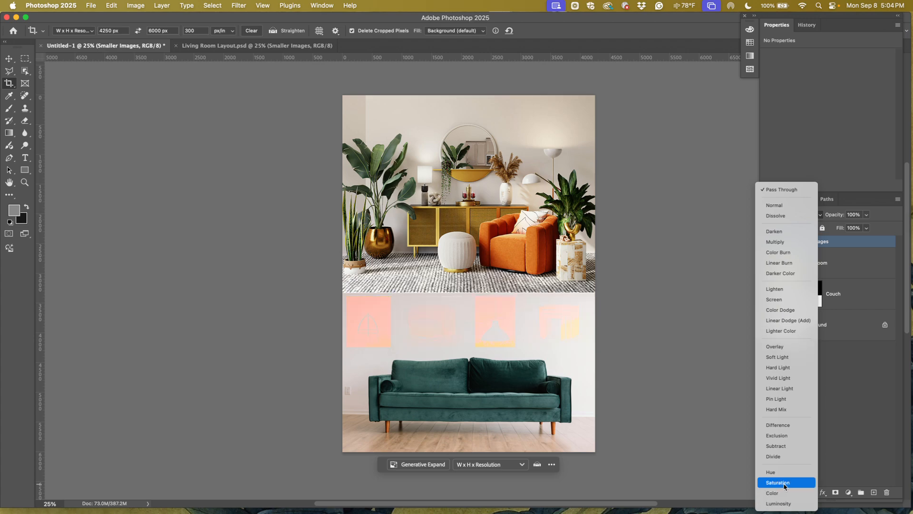
{"action": "key", "text": "Escape"}
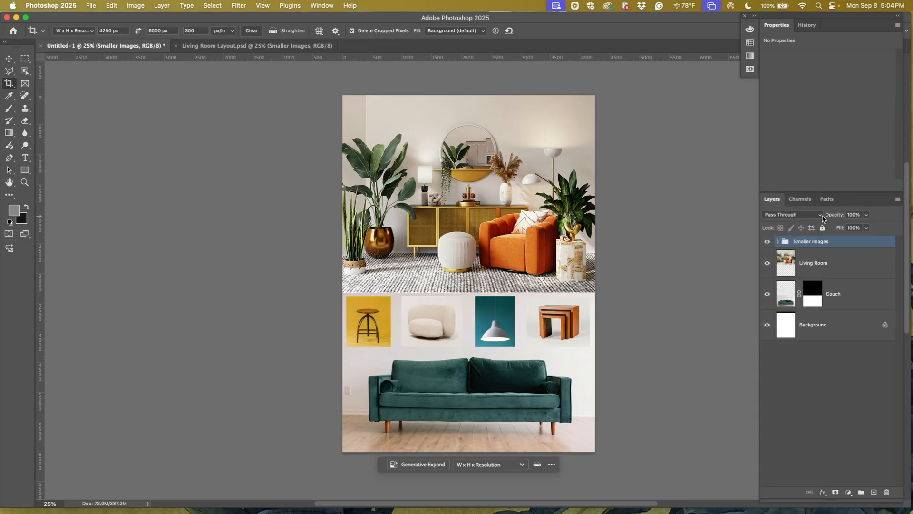
{"action": "left_click", "coordinate": [818, 218]}
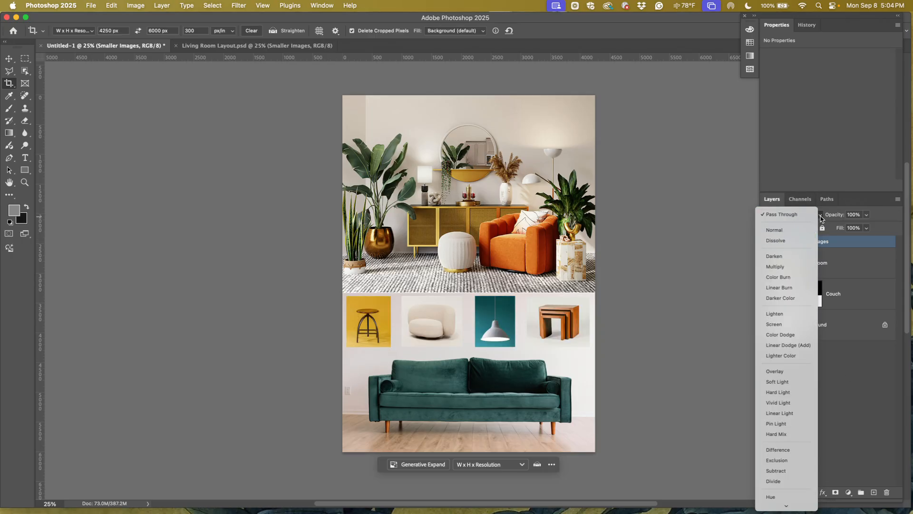
{"action": "left_click", "coordinate": [821, 218]}
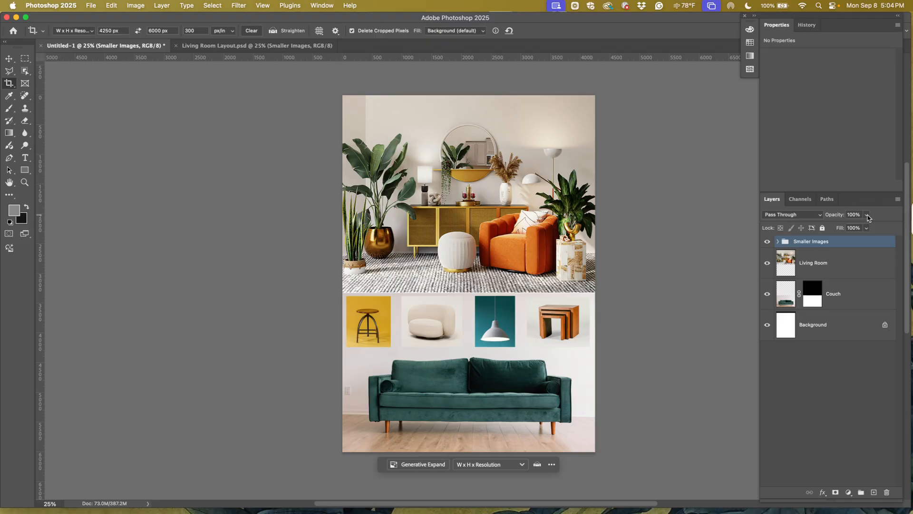
Try an opacity of 80% on the Smaller Images group and return it to 100%
{"action": "left_click", "coordinate": [867, 216]}
{"action": "left_click", "coordinate": [865, 215]}
{"action": "type", "text": "80"}
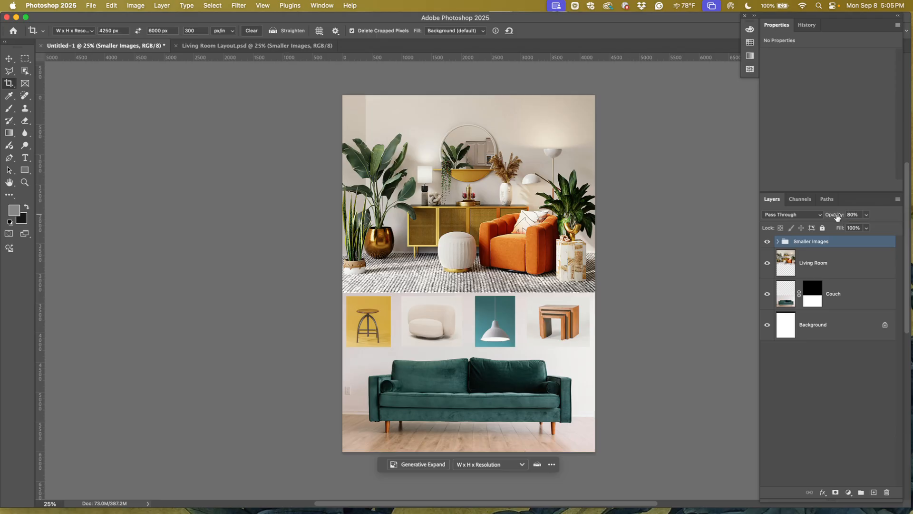
{"action": "mouse_move", "coordinate": [838, 217]}
{"action": "left_mouse_down"}
{"action": "mouse_move", "coordinate": [849, 216]}
{"action": "mouse_move", "coordinate": [824, 215]}
{"action": "left_mouse_up"}
{"action": "left_click_drag", "start_coordinate": [753, 211], "coordinate": [837, 213]}
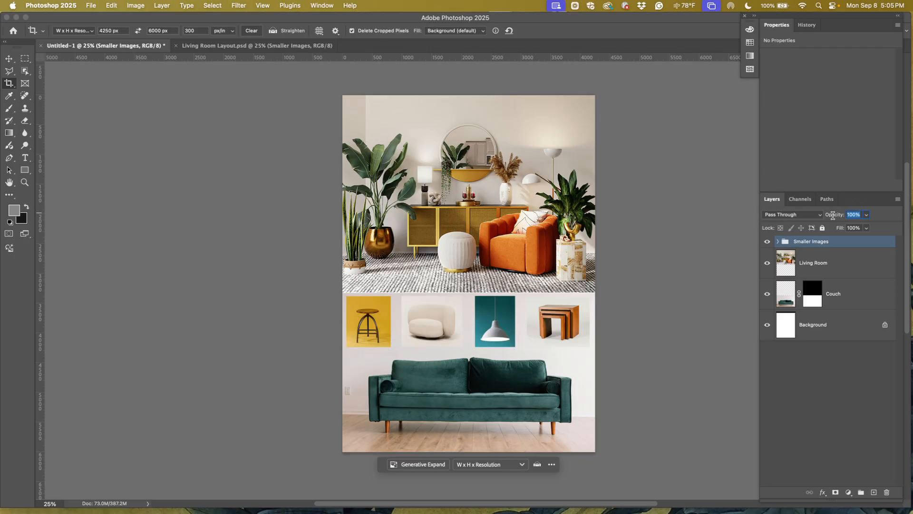
Try a 54% opacity on the Smaller Images group and restore full opacity
{"action": "left_click", "coordinate": [867, 215]}
{"action": "left_click_drag", "start_coordinate": [866, 225], "coordinate": [847, 214]}
{"action": "type", "text": "54"}
{"action": "left_click_drag", "start_coordinate": [834, 218], "coordinate": [878, 220]}
Try locking the Living Room layer completely, and unlock it again
{"action": "left_click", "coordinate": [851, 264]}
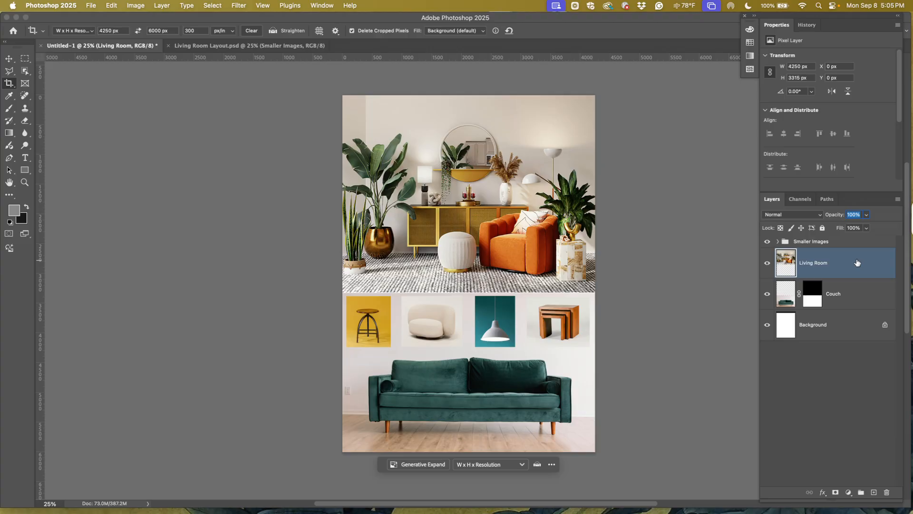
{"action": "left_click", "coordinate": [822, 228]}
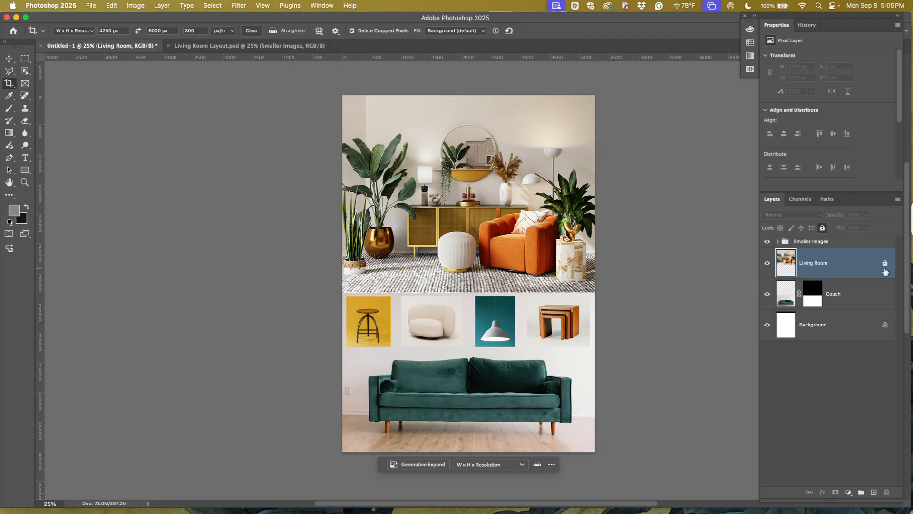
{"action": "left_click", "coordinate": [884, 264]}
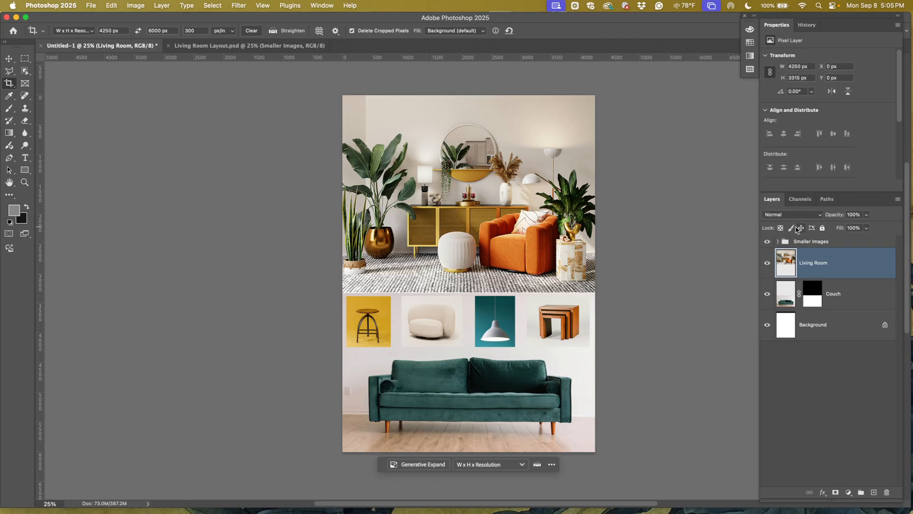
Check the Living Room layer's fill setting and add a new empty layer above it
{"action": "left_click", "coordinate": [867, 229]}
{"action": "left_click", "coordinate": [880, 233]}
{"action": "left_click", "coordinate": [874, 493]}
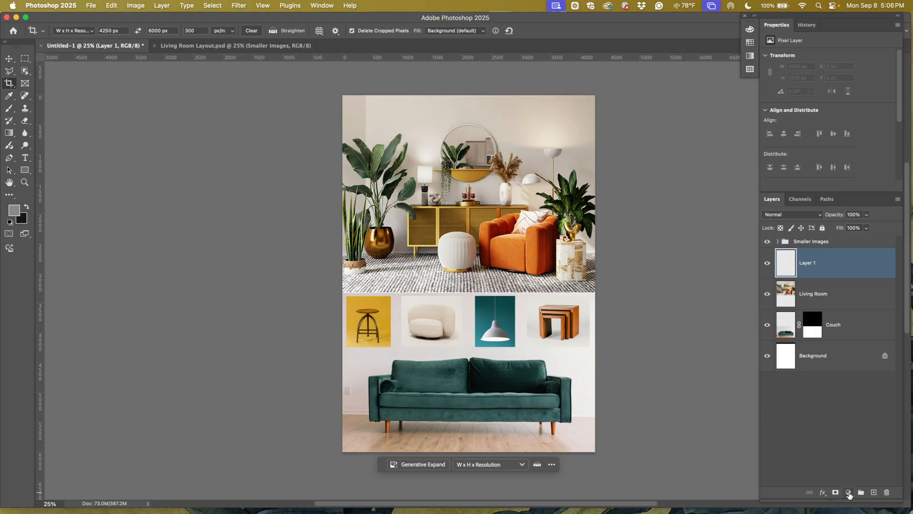
Add a Levels adjustment layer directly above the Living Room layer and set its midtone level to about 2.09
{"action": "left_click", "coordinate": [848, 493]}
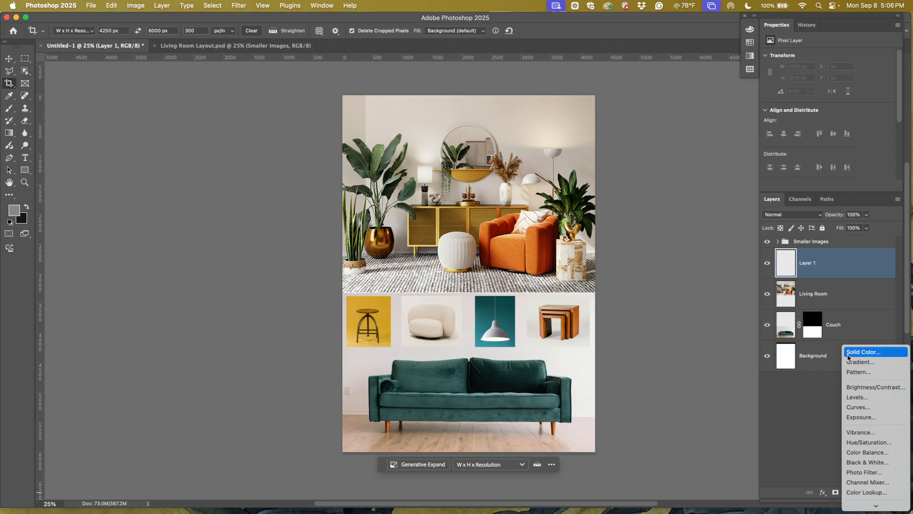
{"action": "left_click", "coordinate": [806, 403]}
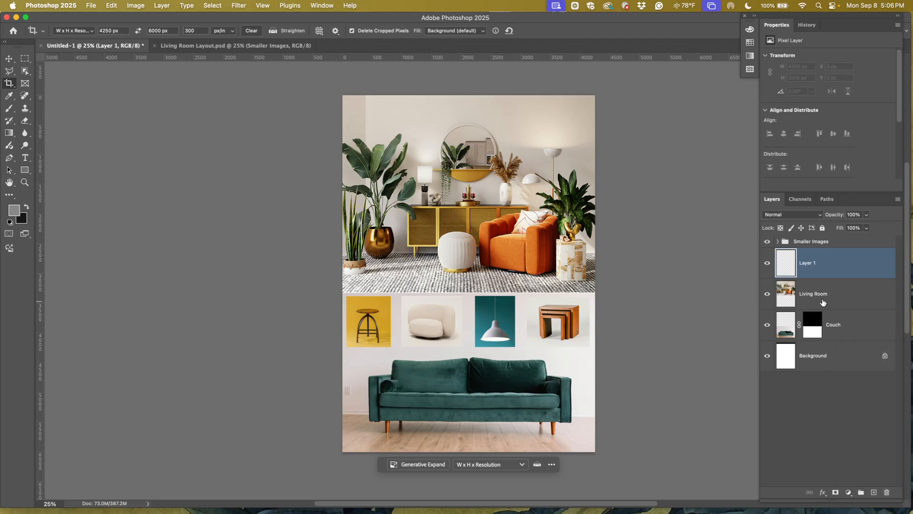
{"action": "left_click", "coordinate": [823, 303]}
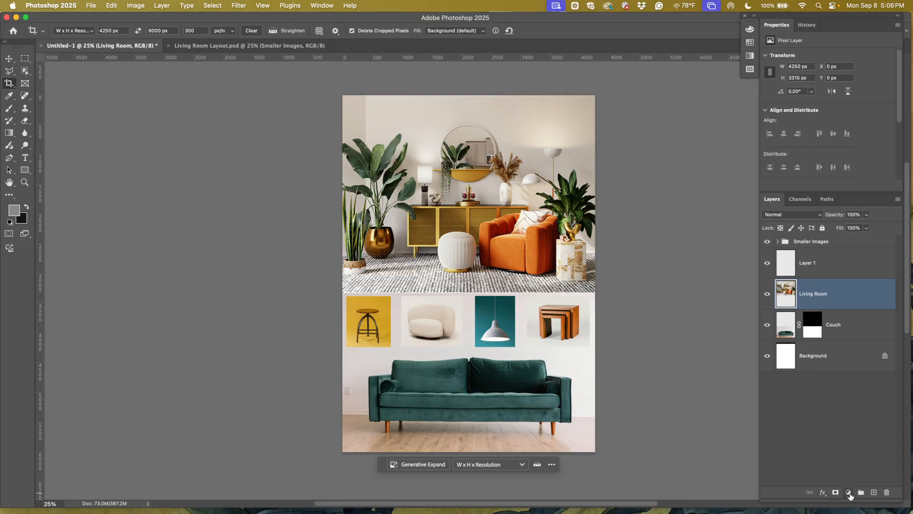
{"action": "left_click", "coordinate": [848, 493]}
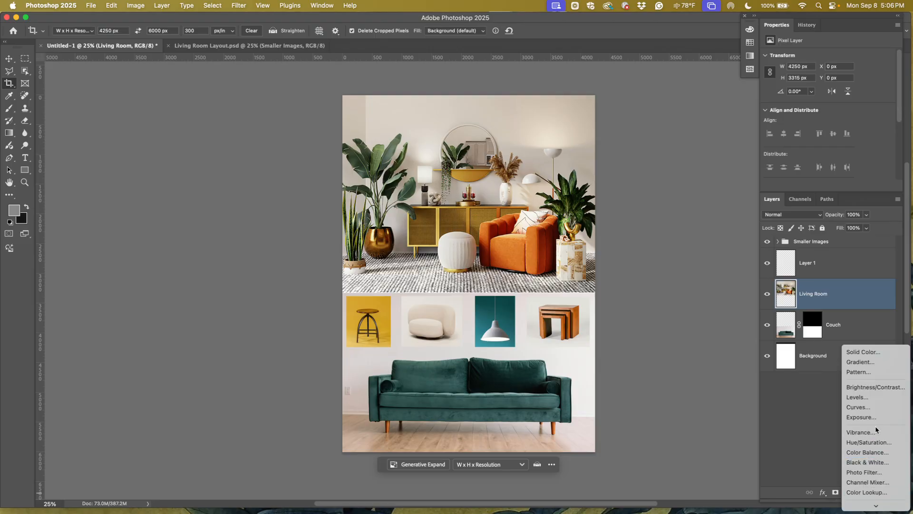
{"action": "left_click", "coordinate": [871, 403]}
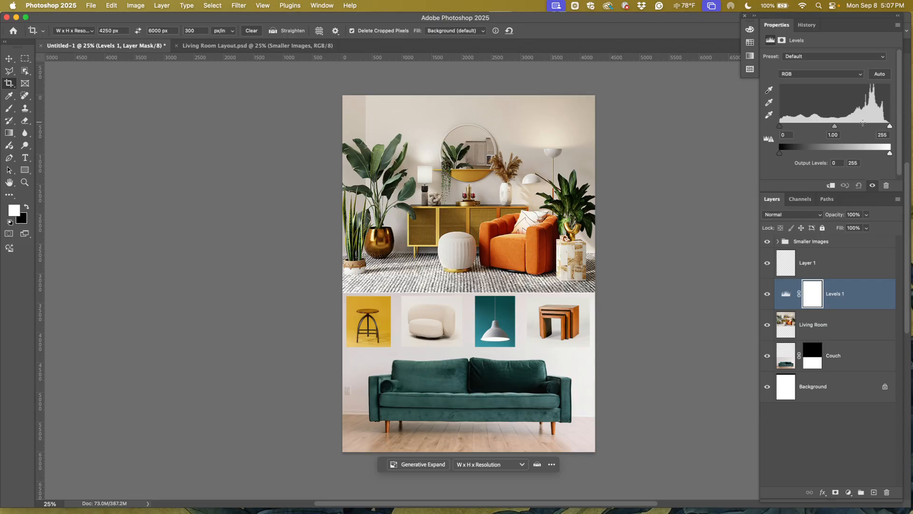
{"action": "left_click_drag", "start_coordinate": [834, 126], "coordinate": [805, 126]}
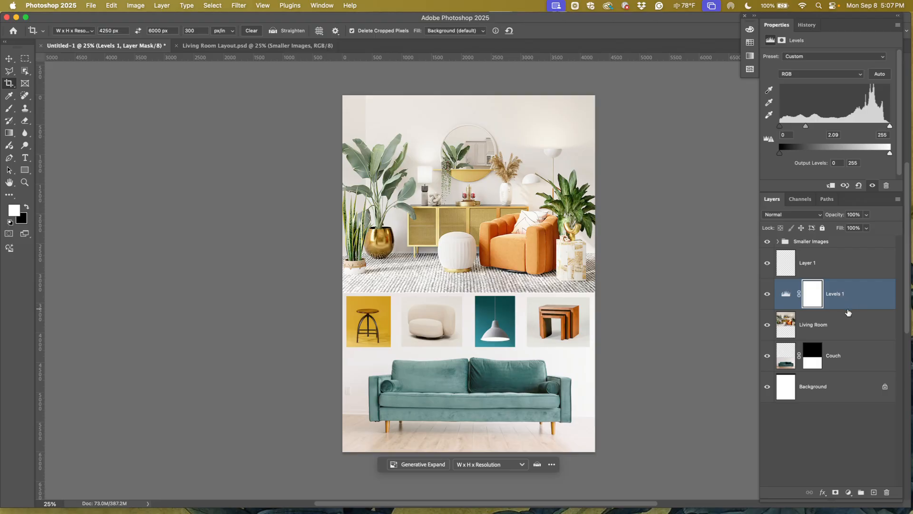
Clip the Levels adjustment to the Living Room layer and set its midtone level to about 0.88
{"action": "left_click_drag", "start_coordinate": [849, 312], "coordinate": [847, 307]}
{"action": "left_click", "coordinate": [847, 308], "text": "alt"}
{"action": "left_click_drag", "start_coordinate": [805, 126], "coordinate": [840, 132]}
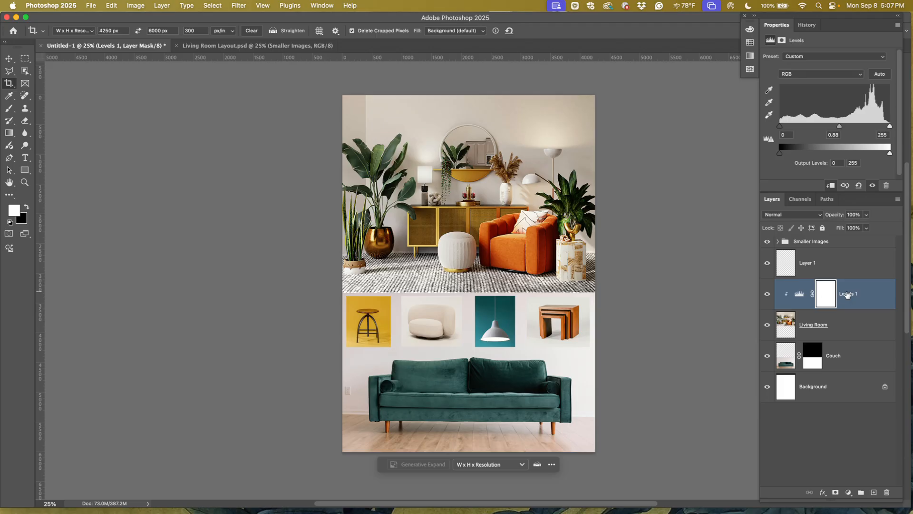
Delete the Levels adjustment layer and view the layer effects available for the Living Room layer
{"action": "left_click_drag", "start_coordinate": [852, 296], "coordinate": [886, 491]}
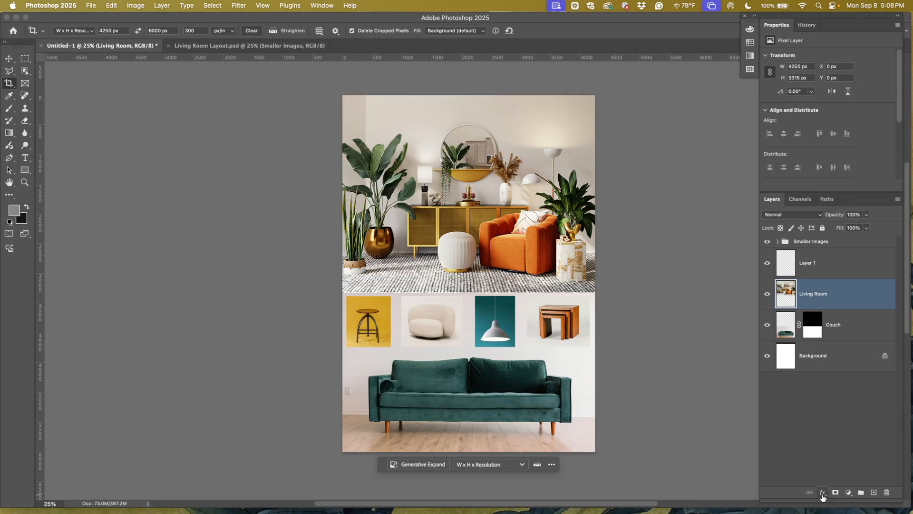
{"action": "left_click", "coordinate": [823, 493]}
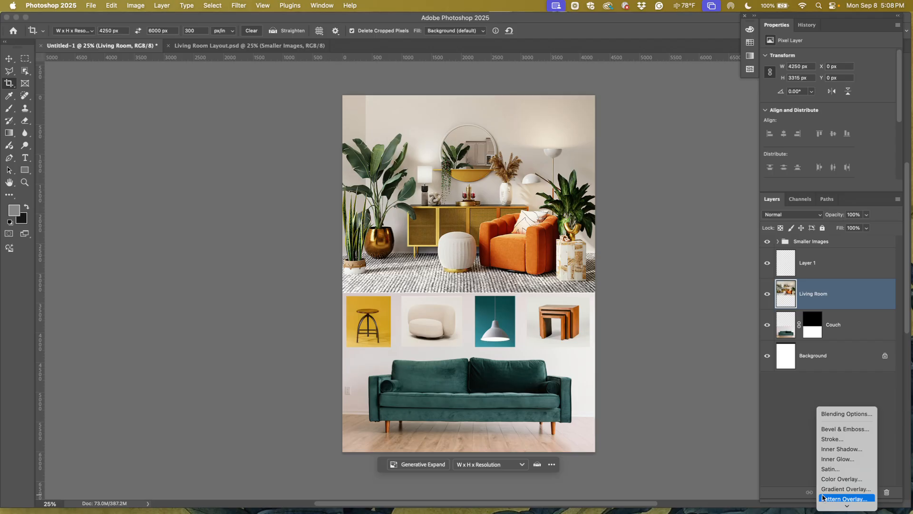
{"action": "left_click", "coordinate": [774, 447]}
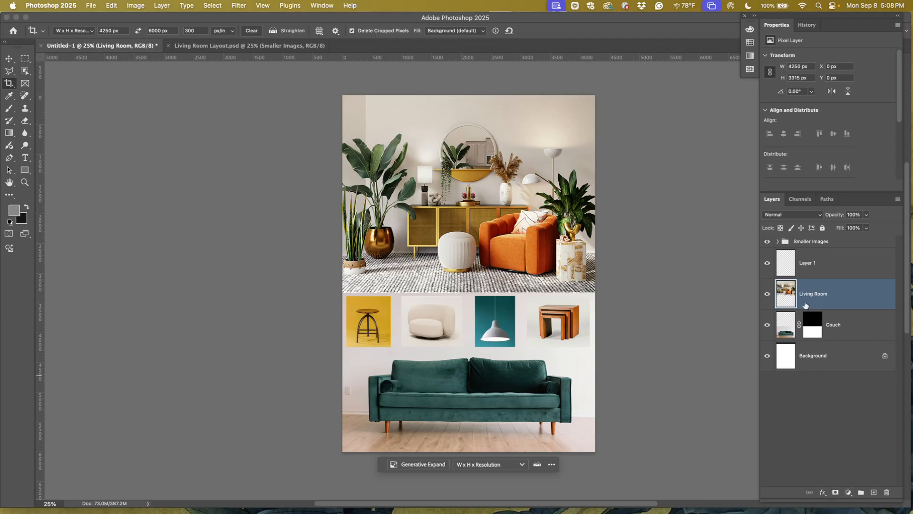
Add a Multiply drop shadow to the Tables layer in the Smaller Images group: 35% opacity, 90° angle, 3 px distance, 7 px size
{"action": "left_click", "coordinate": [804, 241]}
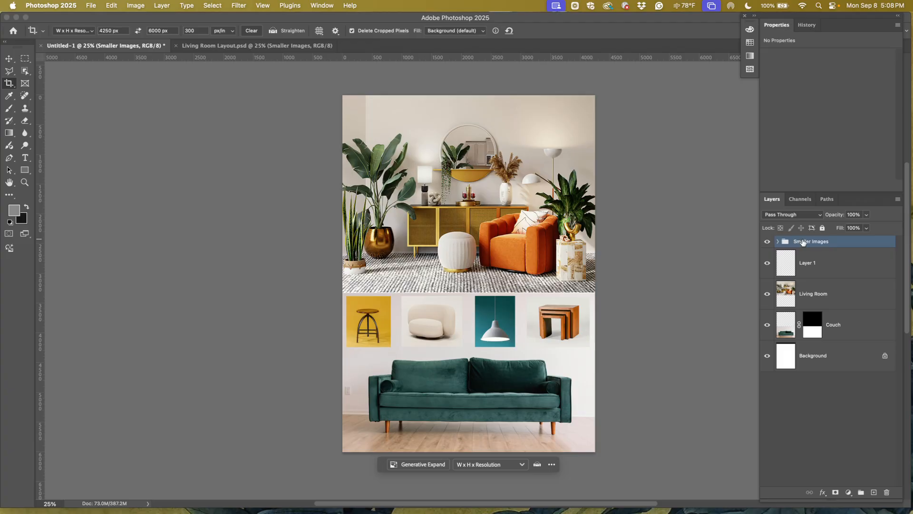
{"action": "left_click", "coordinate": [777, 242]}
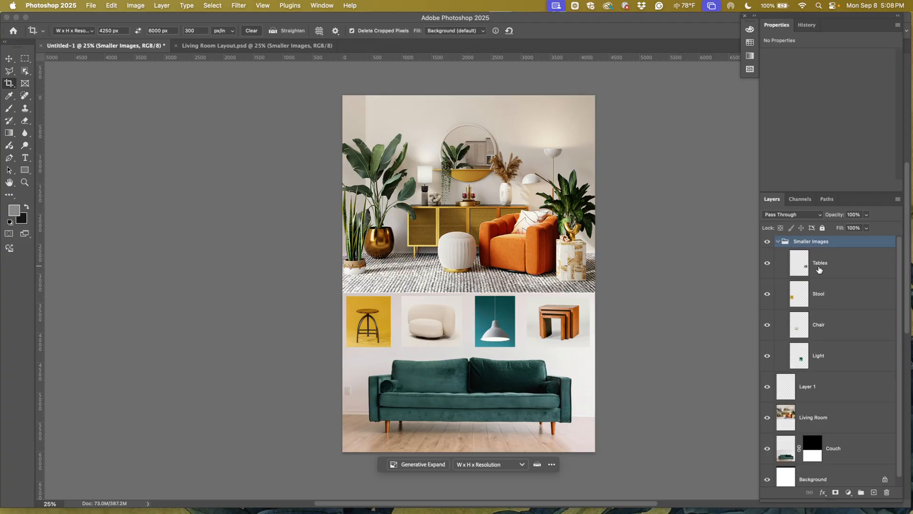
{"action": "left_click", "coordinate": [819, 269]}
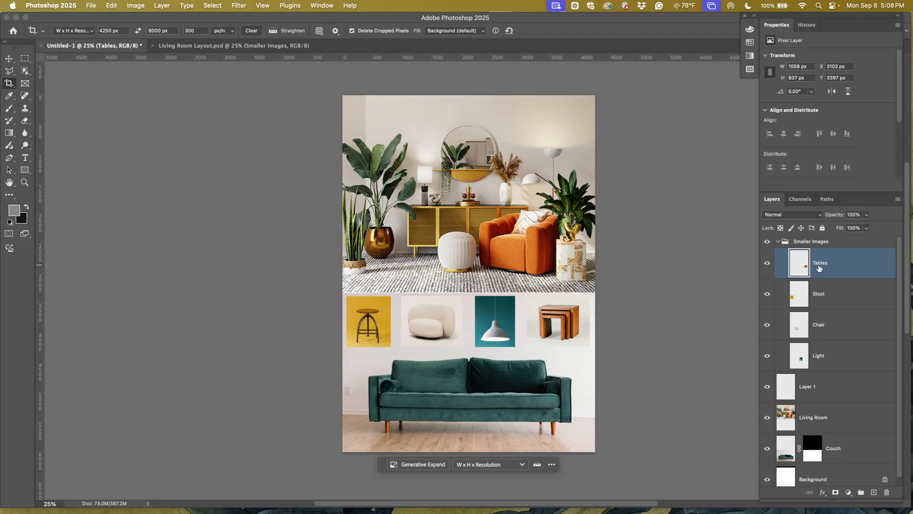
{"action": "left_click", "coordinate": [823, 493]}
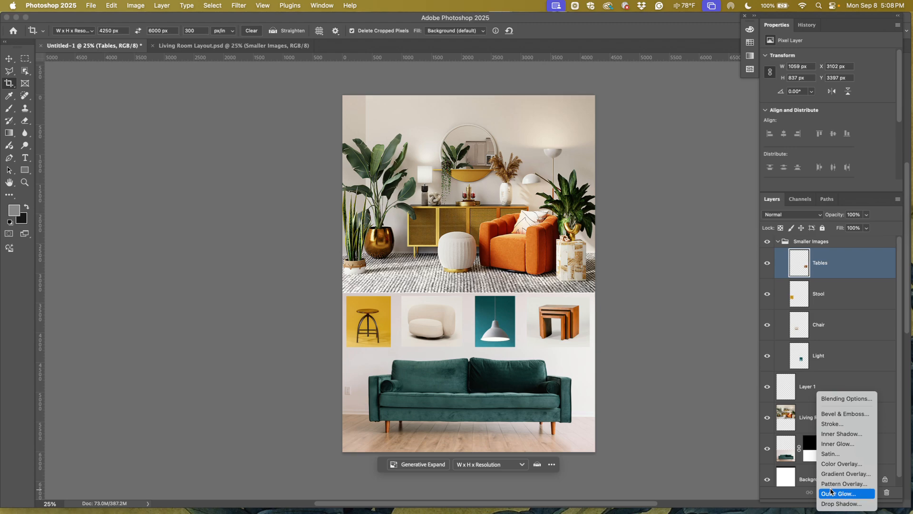
{"action": "left_click", "coordinate": [832, 503]}
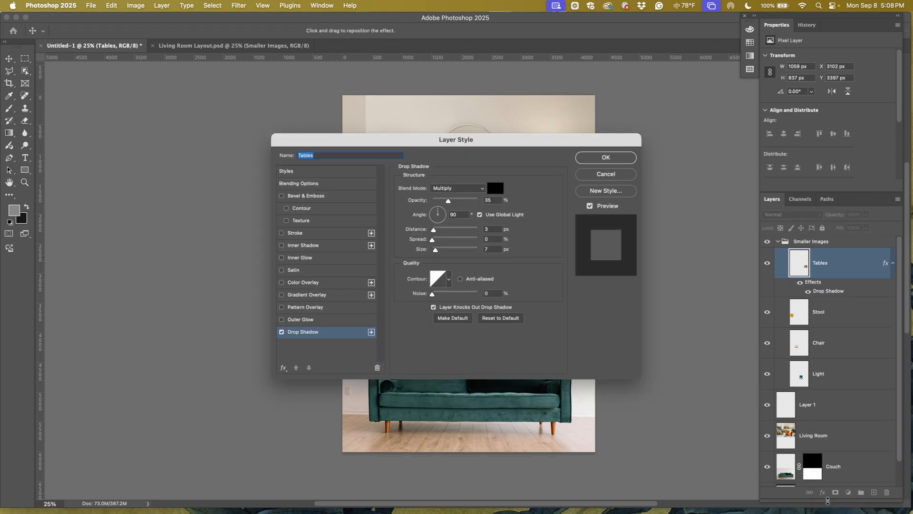
{"action": "left_click_drag", "start_coordinate": [409, 143], "coordinate": [182, 37]}
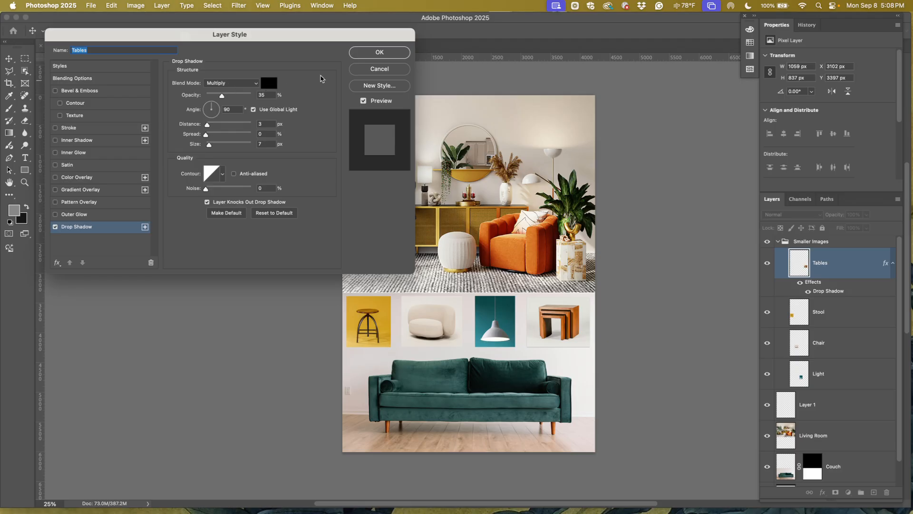
{"action": "left_click", "coordinate": [369, 53]}
Examine the drop shadow around the Tables image up close and review its list of layer effects
{"action": "key", "text": "c"}
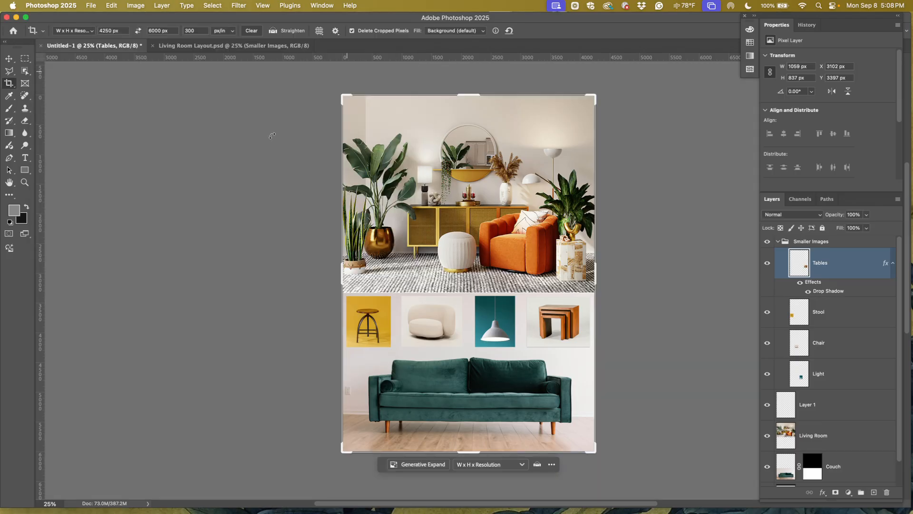
{"action": "left_click", "coordinate": [25, 182]}
{"action": "left_click_drag", "start_coordinate": [559, 319], "coordinate": [625, 364]}
{"action": "scroll", "coordinate": [498, 400], "scroll_direction": "down", "scroll_amount": 5}
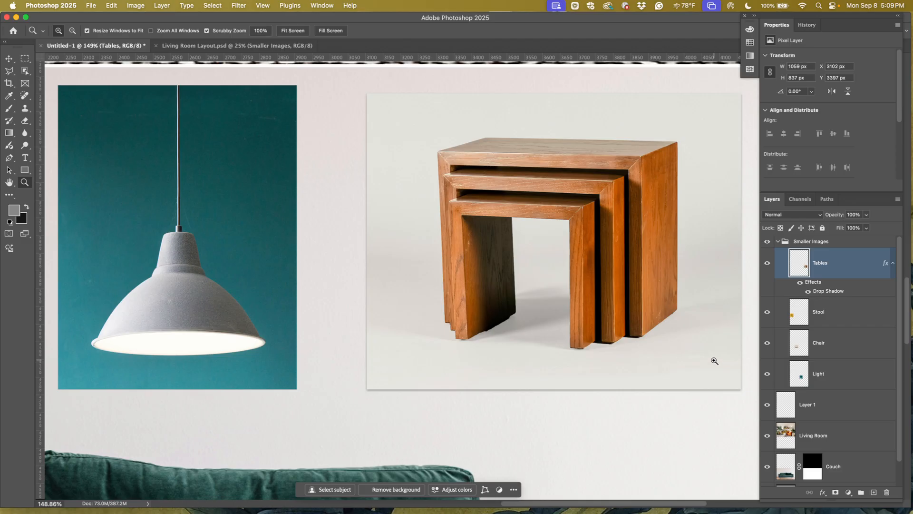
{"action": "left_click", "coordinate": [822, 491]}
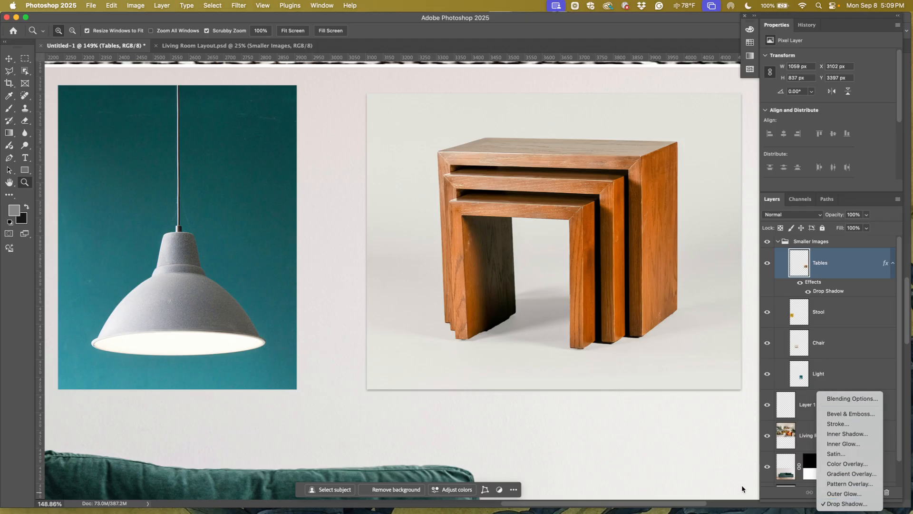
{"action": "left_click", "coordinate": [793, 492]}
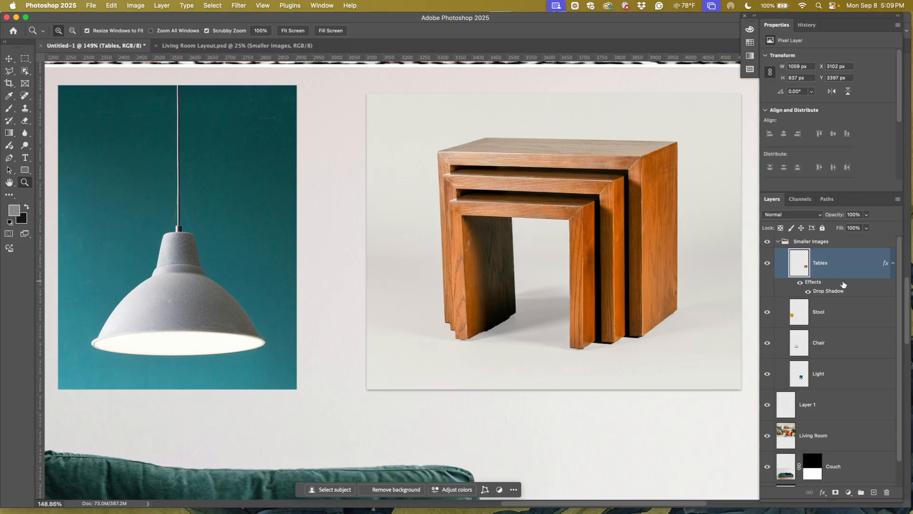
Delete all effects from the Tables layer, collapse the Smaller Images group and show the whole layout
{"action": "left_click_drag", "start_coordinate": [817, 284], "coordinate": [887, 496]}
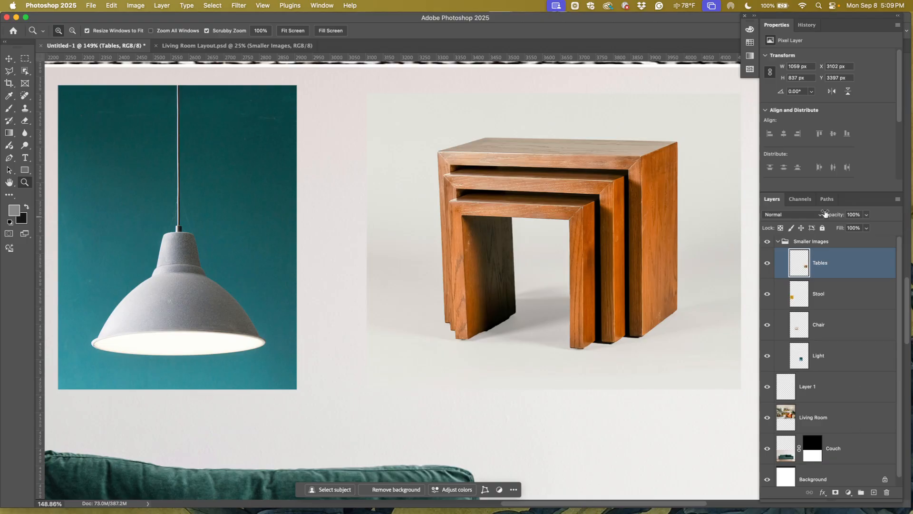
{"action": "left_click", "coordinate": [777, 243]}
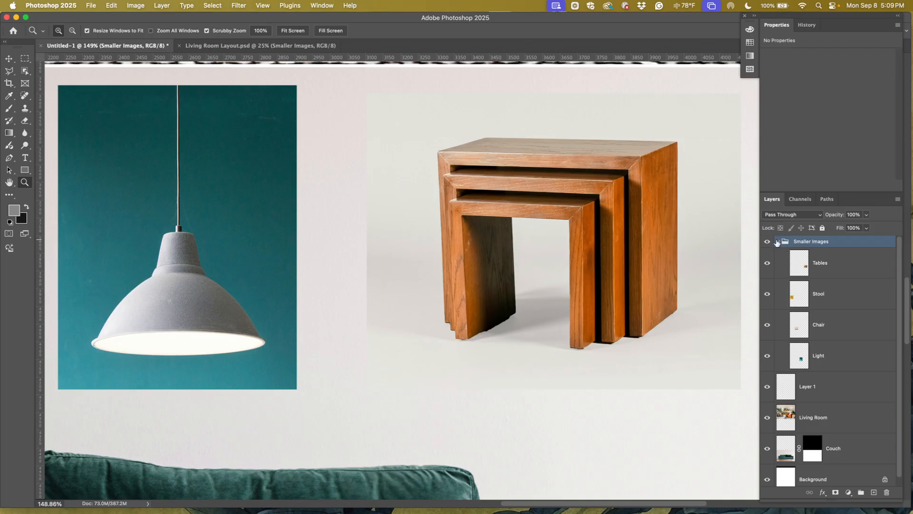
{"action": "left_click", "coordinate": [777, 242]}
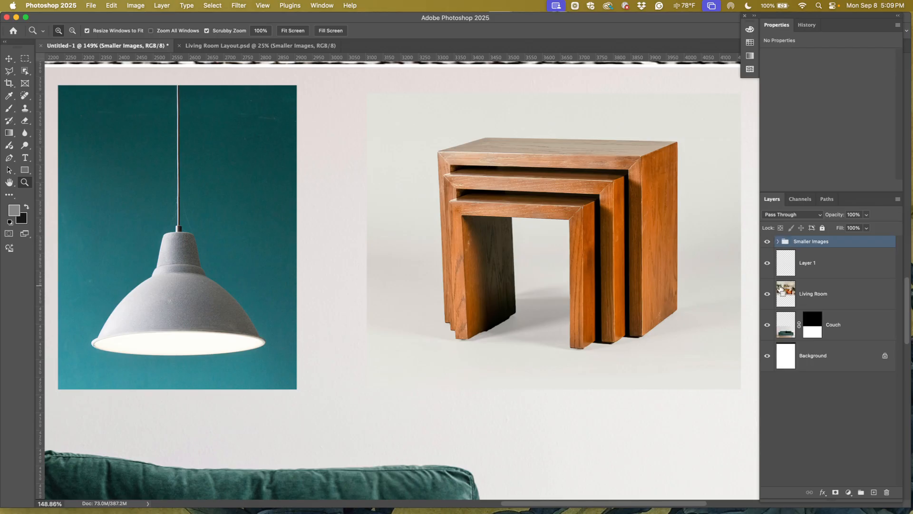
{"action": "key", "text": "super+0"}
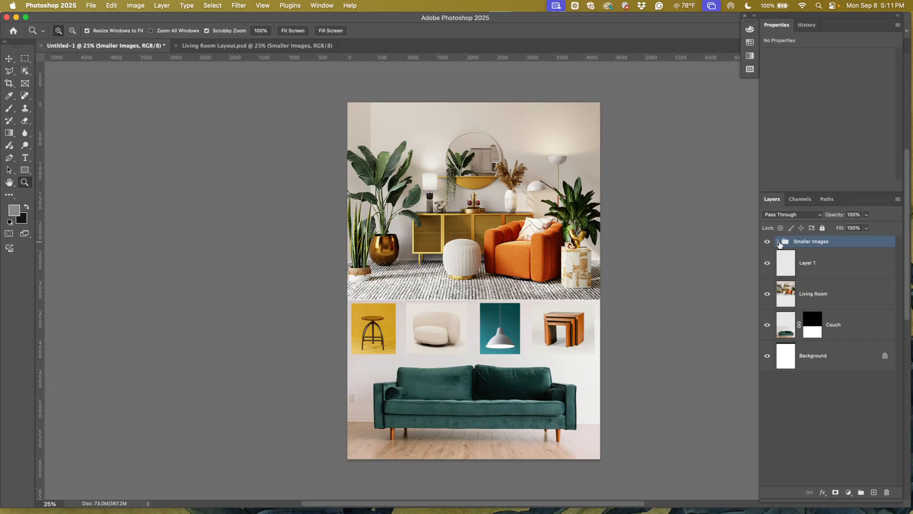
Mask the Light image in the Smaller Images group with a rectangular frame slightly inside its edges
{"action": "left_click", "coordinate": [778, 242]}
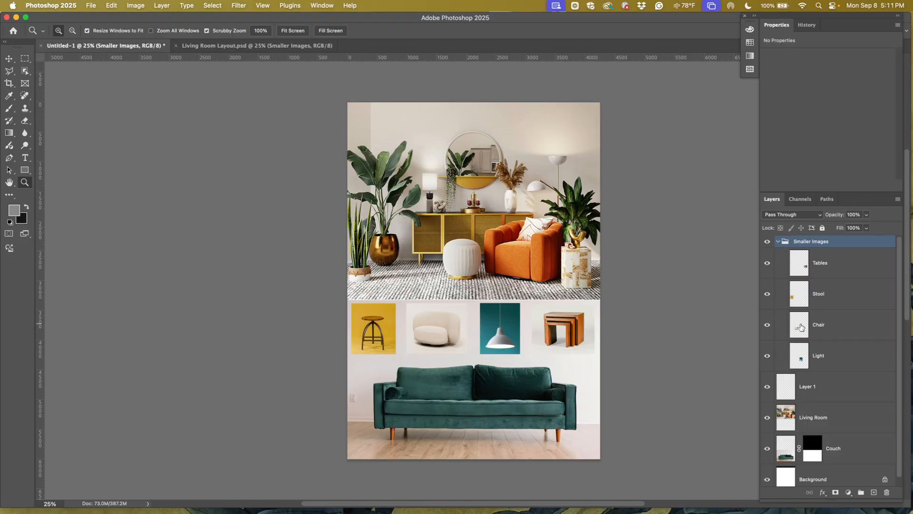
{"action": "left_click", "coordinate": [800, 360]}
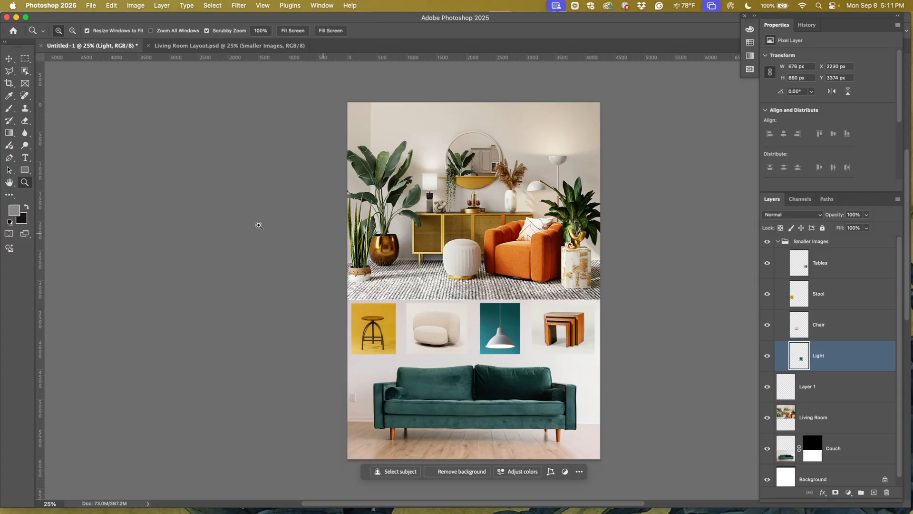
{"action": "left_click_drag", "start_coordinate": [473, 316], "coordinate": [532, 338]}
{"action": "scroll", "coordinate": [554, 351], "scroll_direction": "down", "scroll_amount": 4}
{"action": "scroll", "coordinate": [554, 350], "scroll_direction": "right", "scroll_amount": 4}
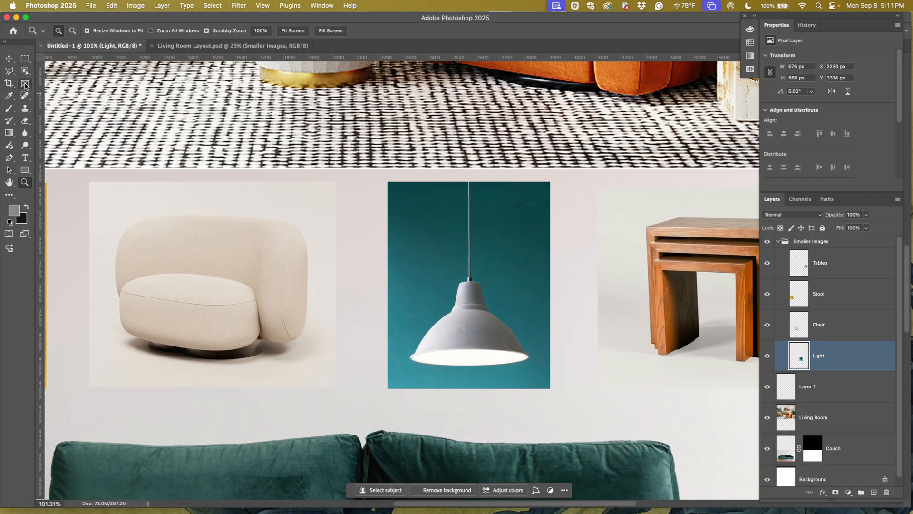
{"action": "left_click", "coordinate": [25, 84]}
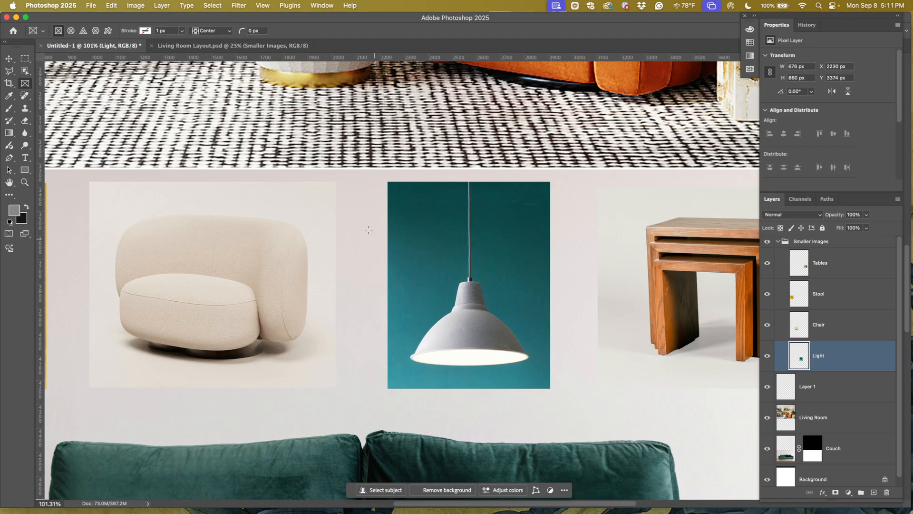
{"action": "left_click_drag", "start_coordinate": [402, 192], "coordinate": [538, 380]}
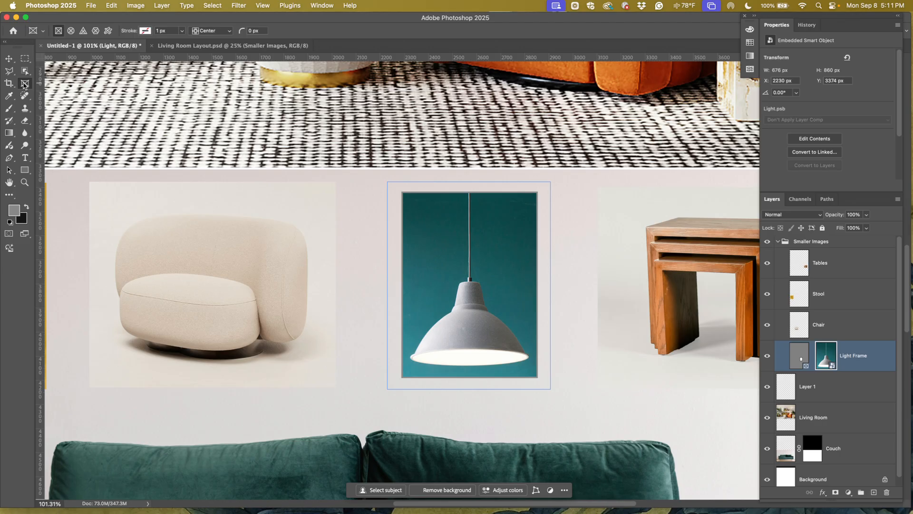
Undo the rectangular frame, mask the Light image with an elliptical frame around the lamp instead, and select the Chair layer
{"action": "left_click", "coordinate": [71, 31]}
{"action": "left_click_drag", "start_coordinate": [415, 243], "coordinate": [427, 252]}
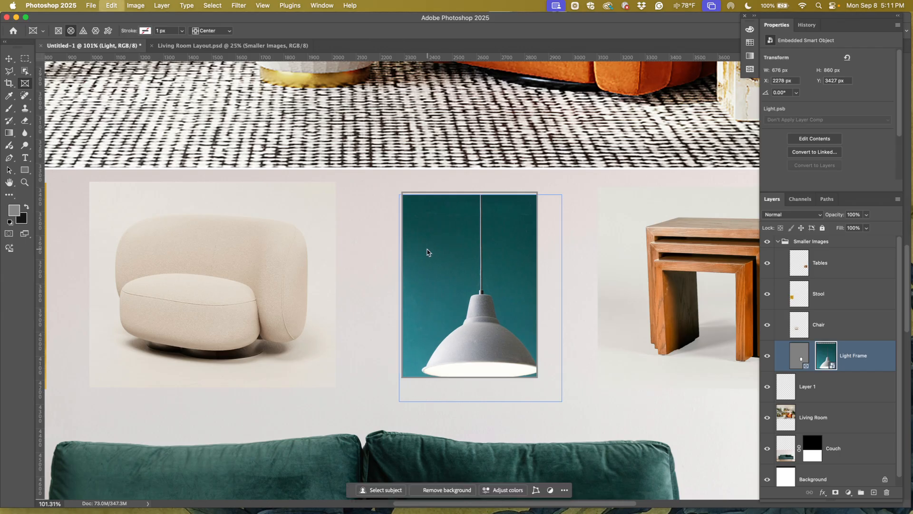
{"action": "key", "text": "super+z"}
{"action": "key", "text": "super+z"}
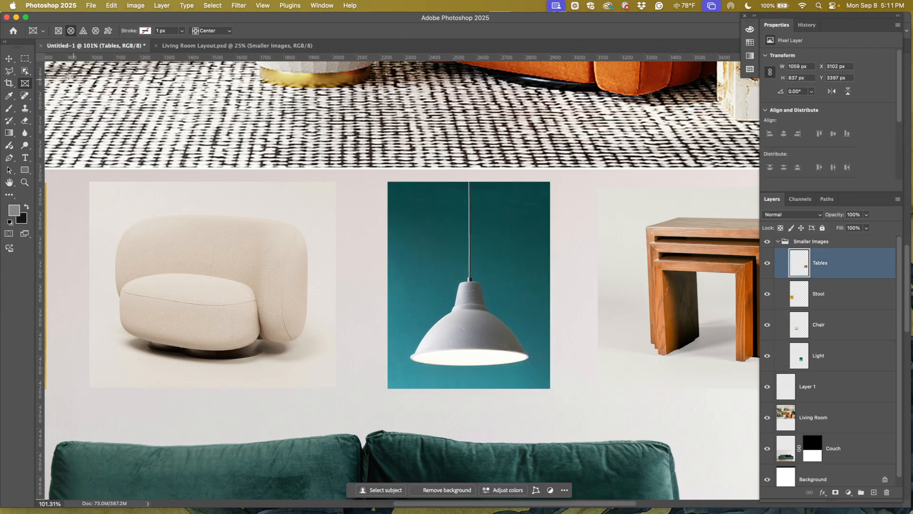
{"action": "left_click_drag", "start_coordinate": [400, 236], "coordinate": [540, 378]}
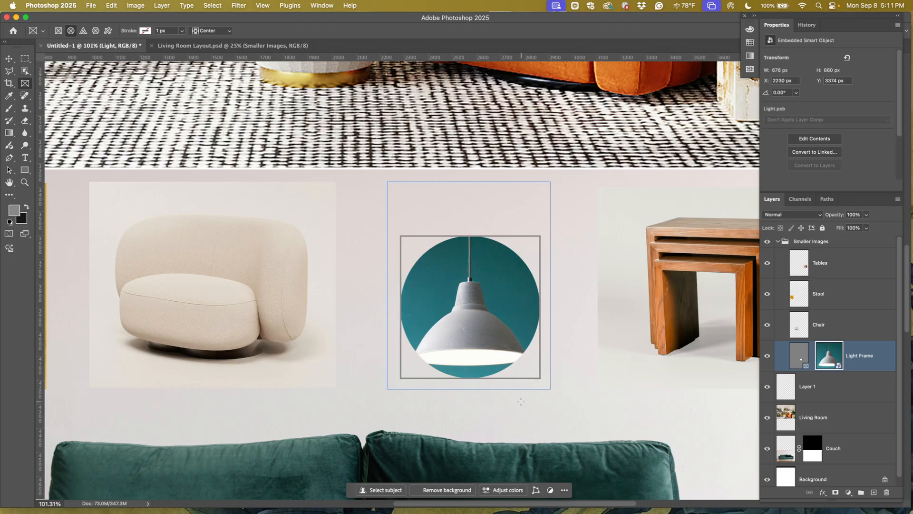
{"action": "key", "text": "v"}
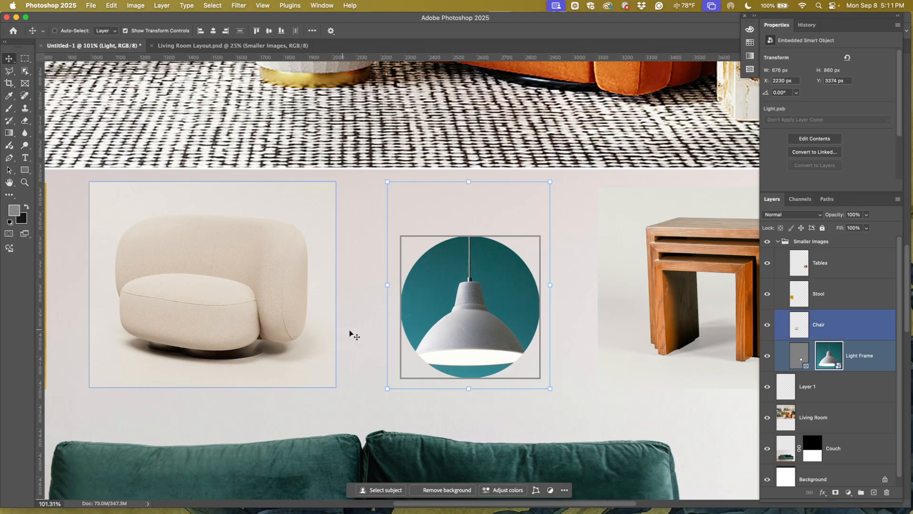
{"action": "left_click", "coordinate": [832, 327]}
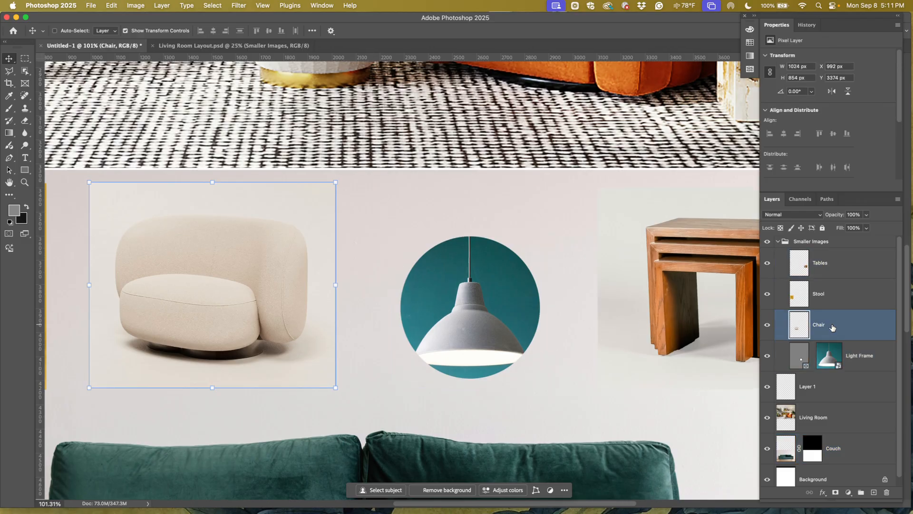